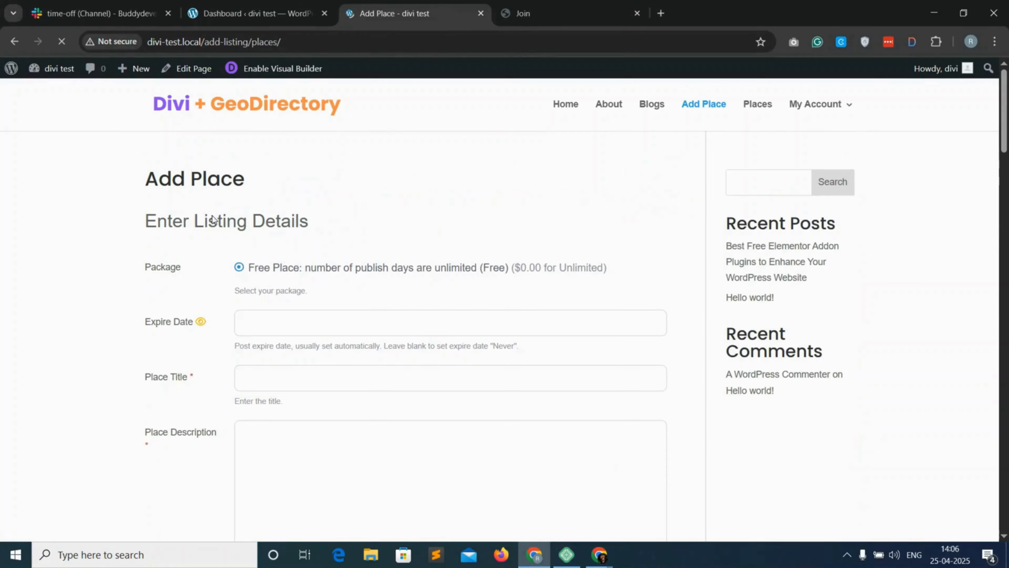
Examine the Add Place form on the Divi test site, from the package choice to the map and image fields
triple_click(143, 180)
left_click(360, 257)
scroll(562, 331, "down", 10)
scroll(678, 335, "down", 8)
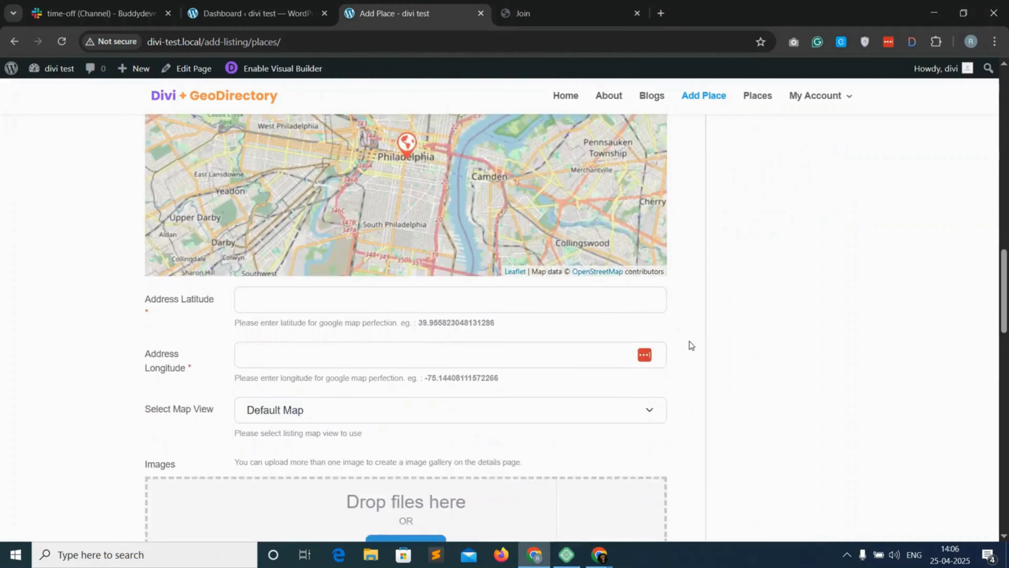
scroll(689, 340, "up", 20)
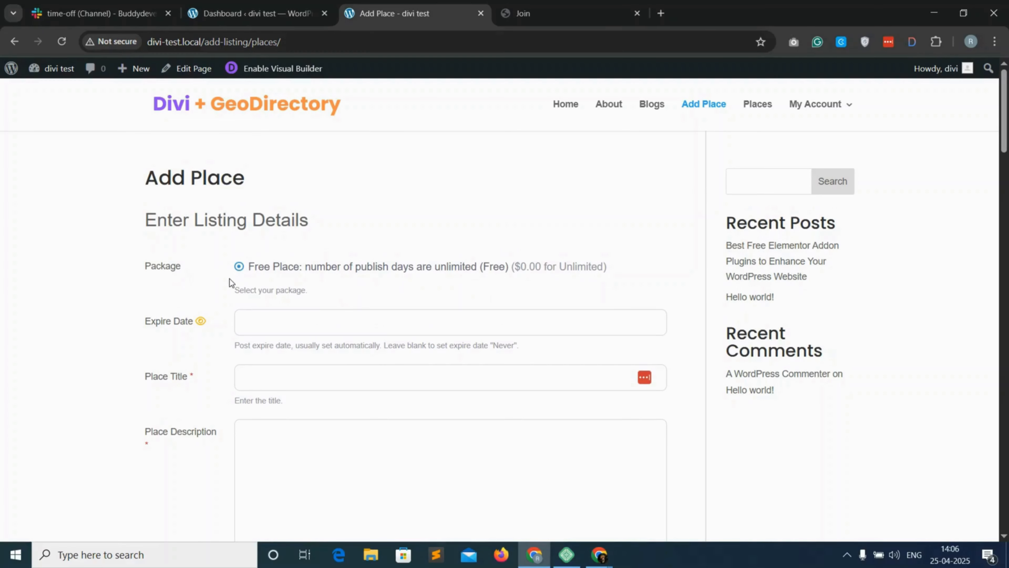
Examine the reference Join page's header text, subscription package cards and lower content section, comparing it with the Add Place page
left_click(557, 13)
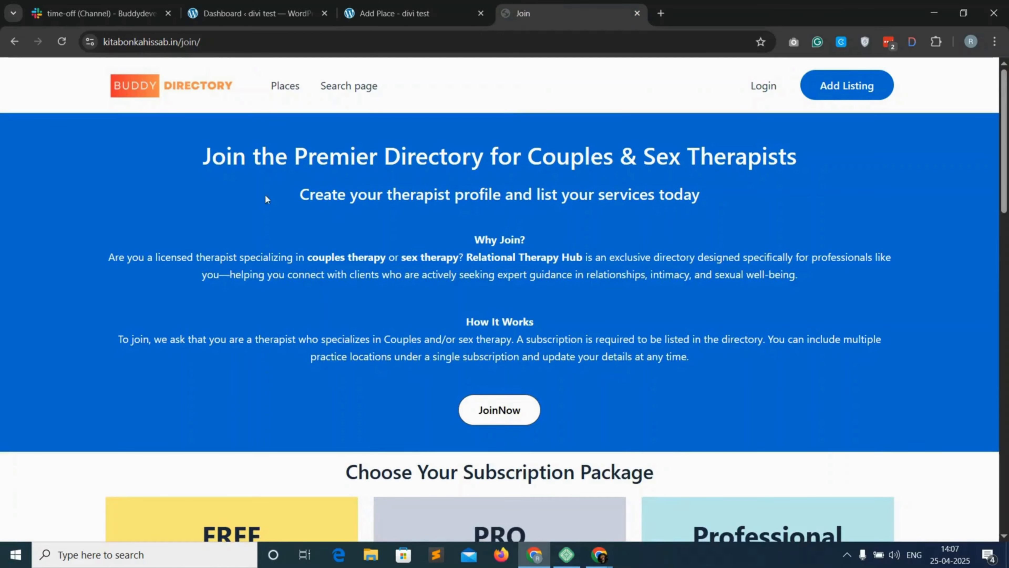
scroll(520, 320, "down", 10)
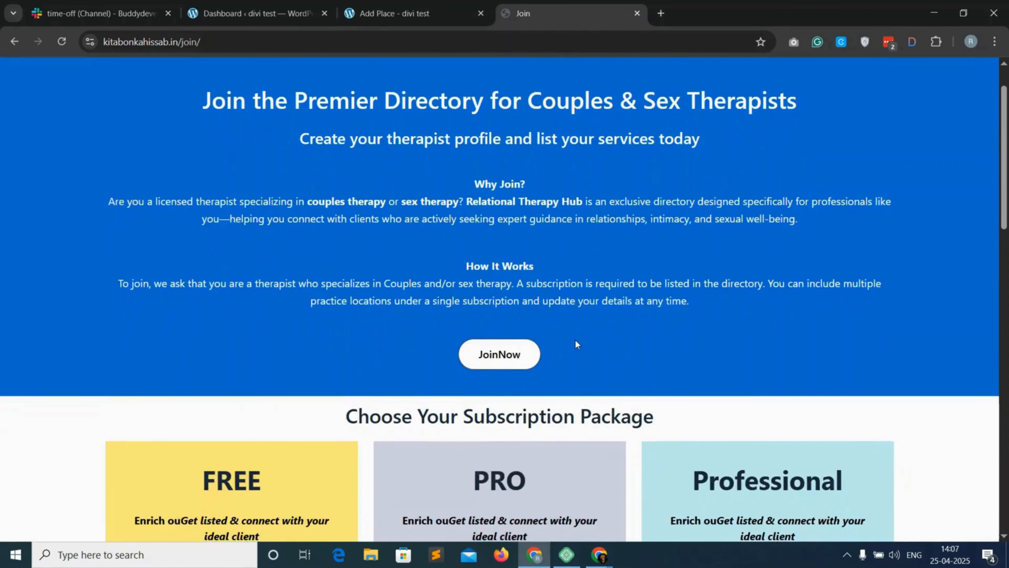
scroll(628, 376, "down", 5)
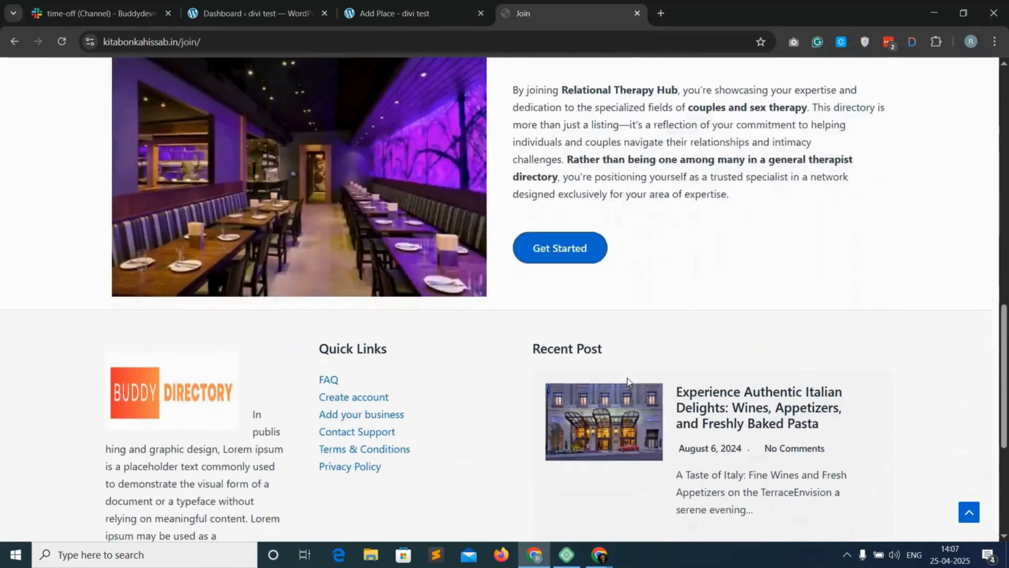
scroll(627, 378, "up", 15)
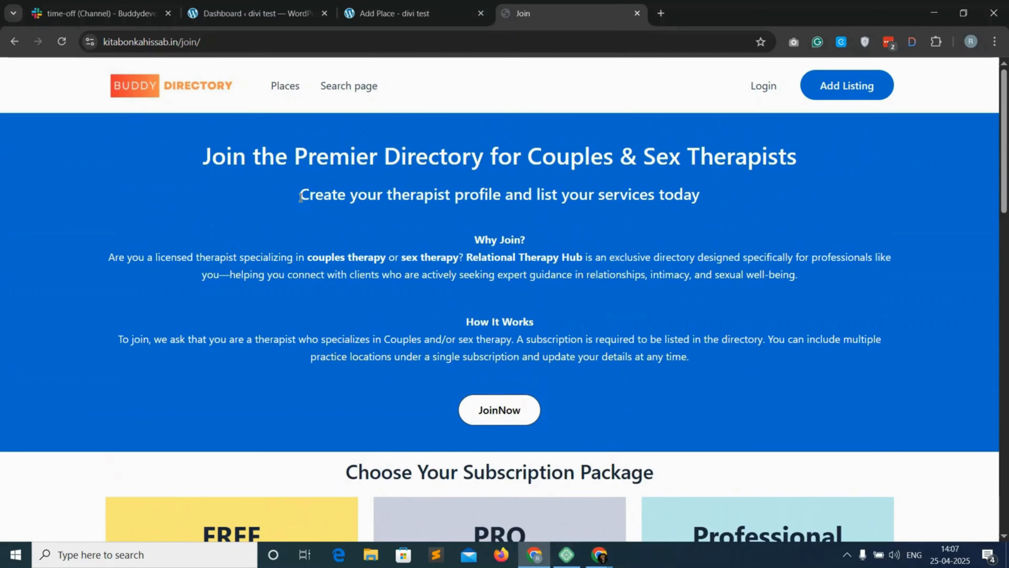
scroll(508, 402, "down", 6)
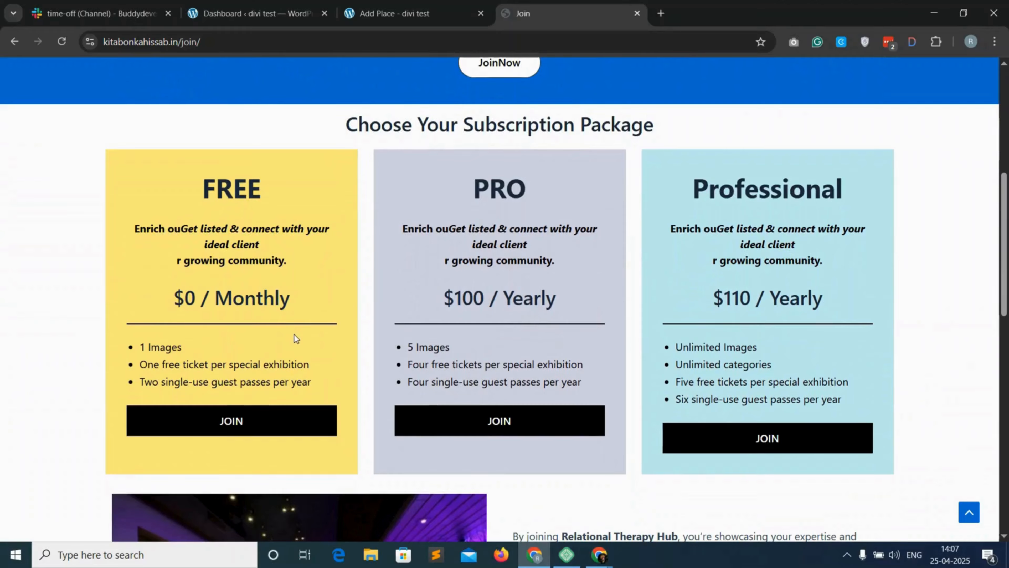
left_click(393, 13)
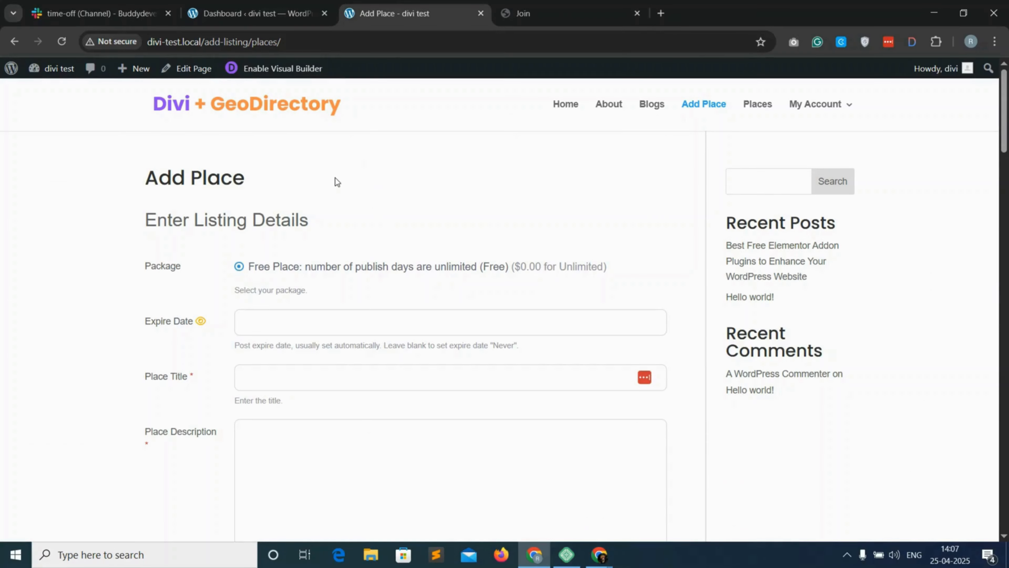
left_click(528, 14)
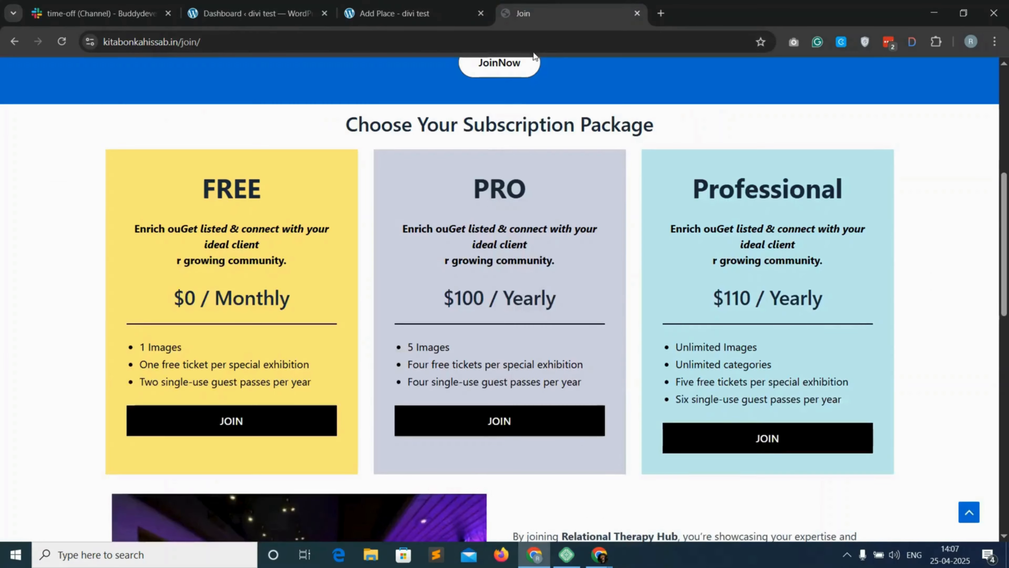
scroll(524, 288, "up", 10)
scroll(568, 282, "down", 20)
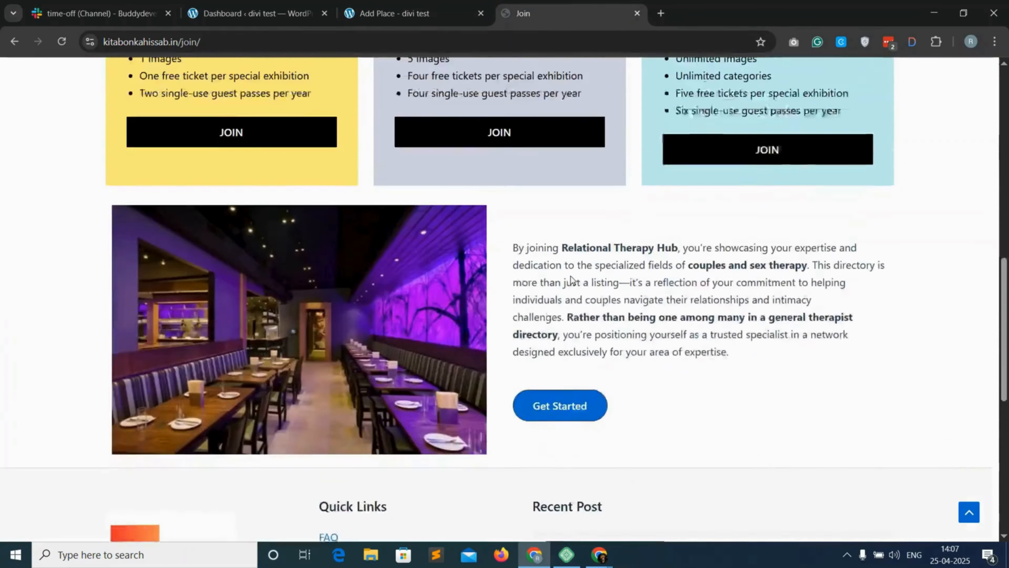
scroll(571, 279, "up", 15)
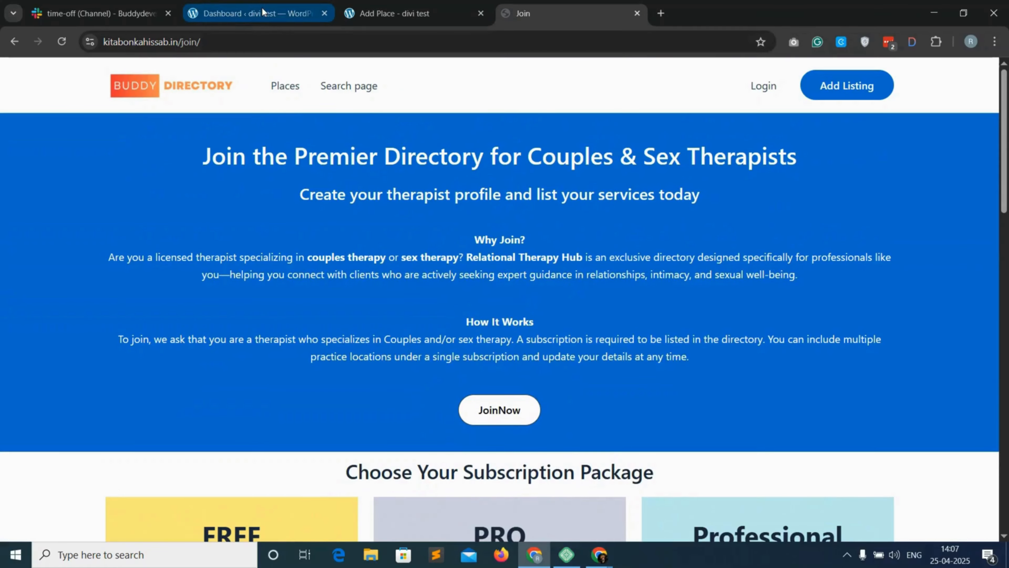
Create a new WordPress page on the Divi test site and title it "Join"
left_click(263, 12)
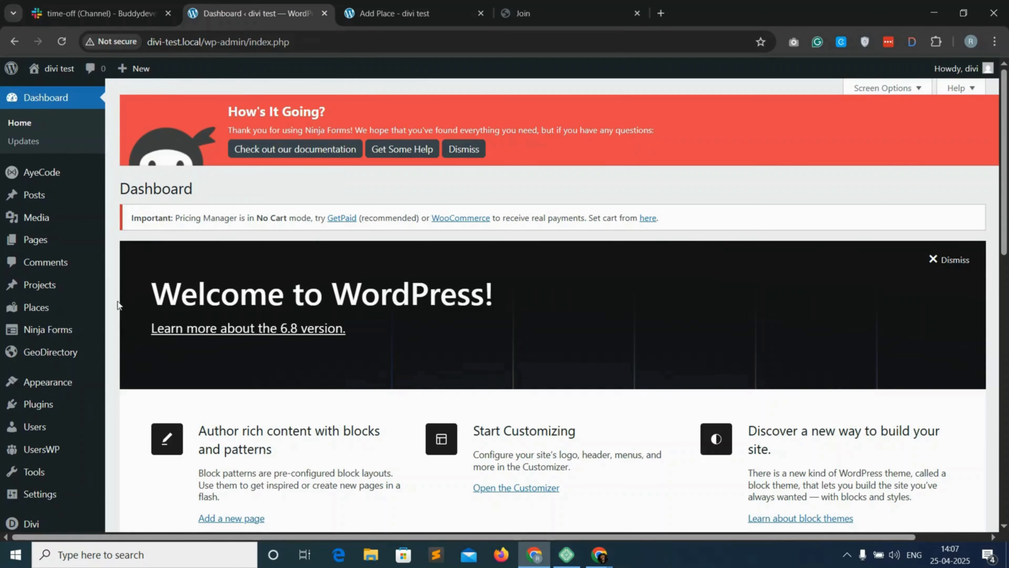
mouse_move(35, 239)
left_click(149, 262)
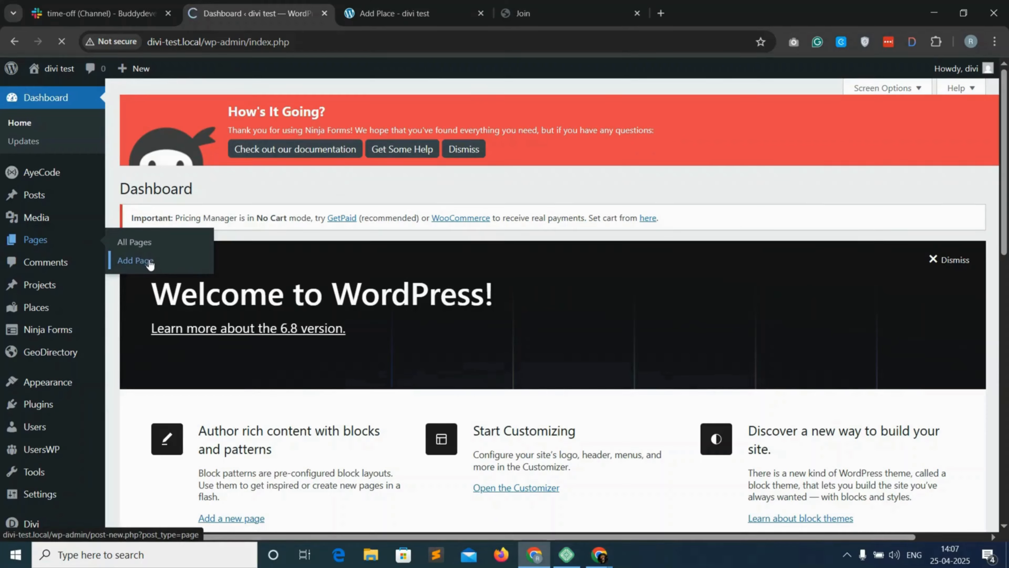
type("Joi")
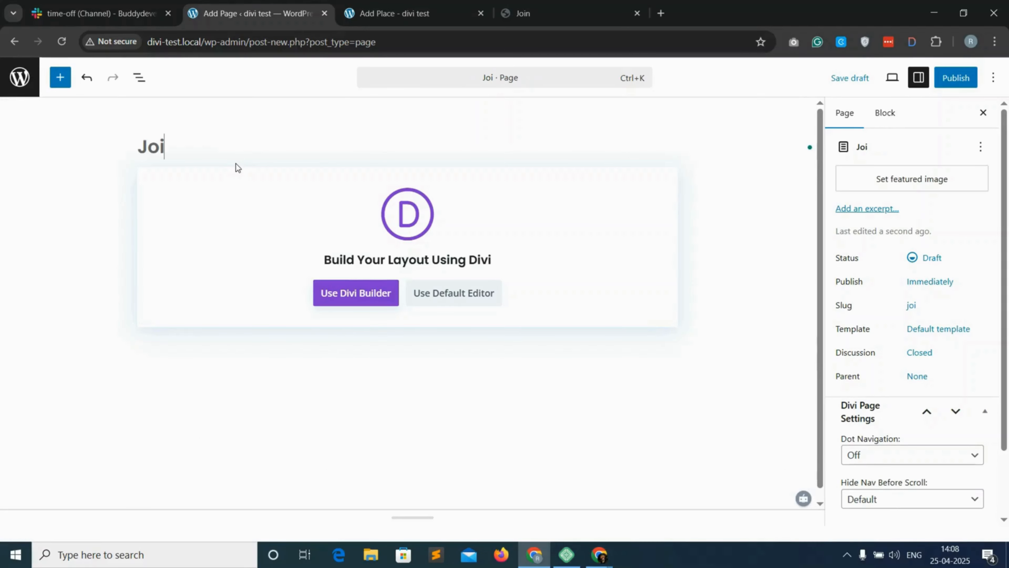
type("n")
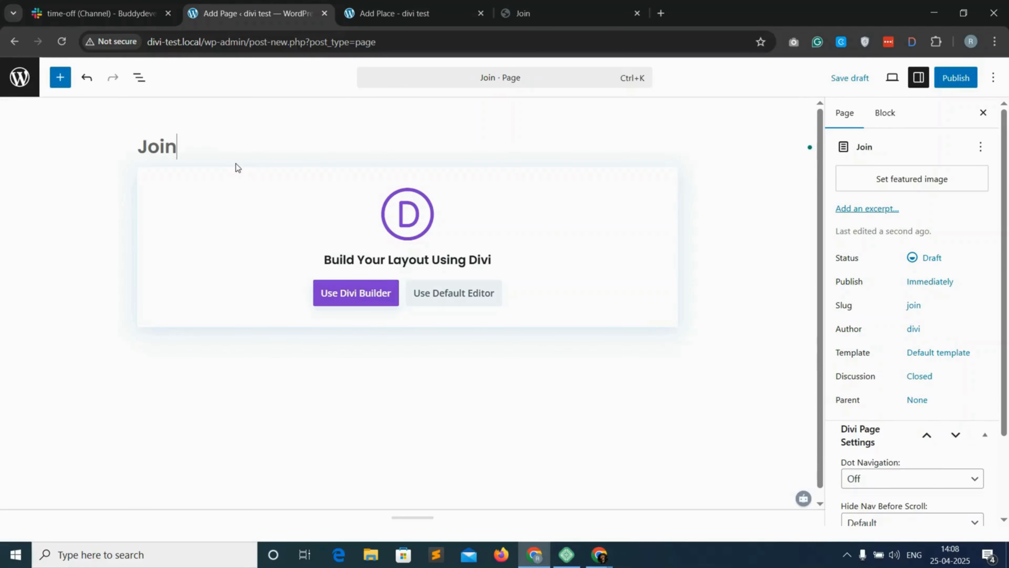
Open the Join page in the Divi Builder, build it from scratch and insert a single-column row
left_click(371, 294)
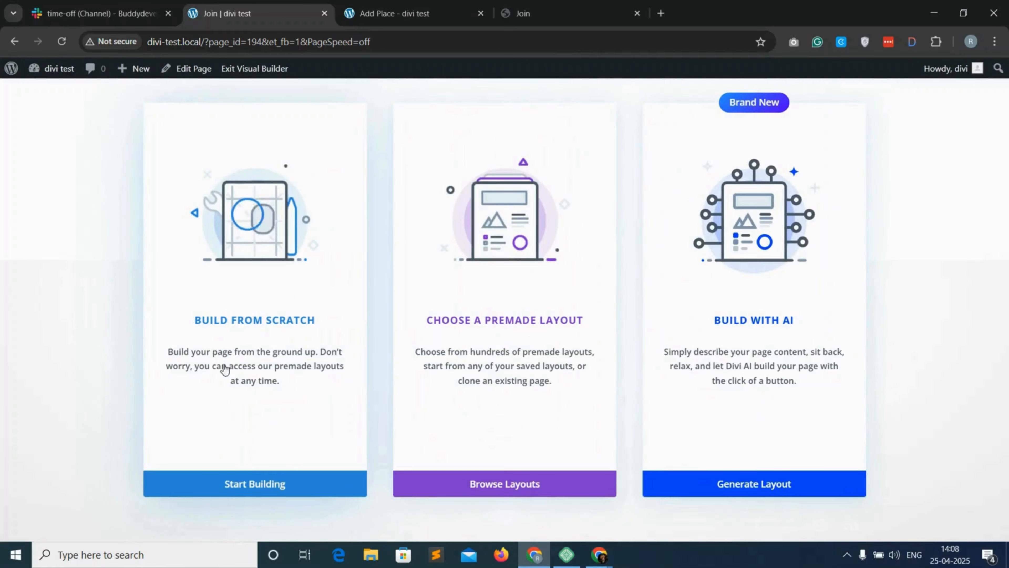
left_click(280, 484)
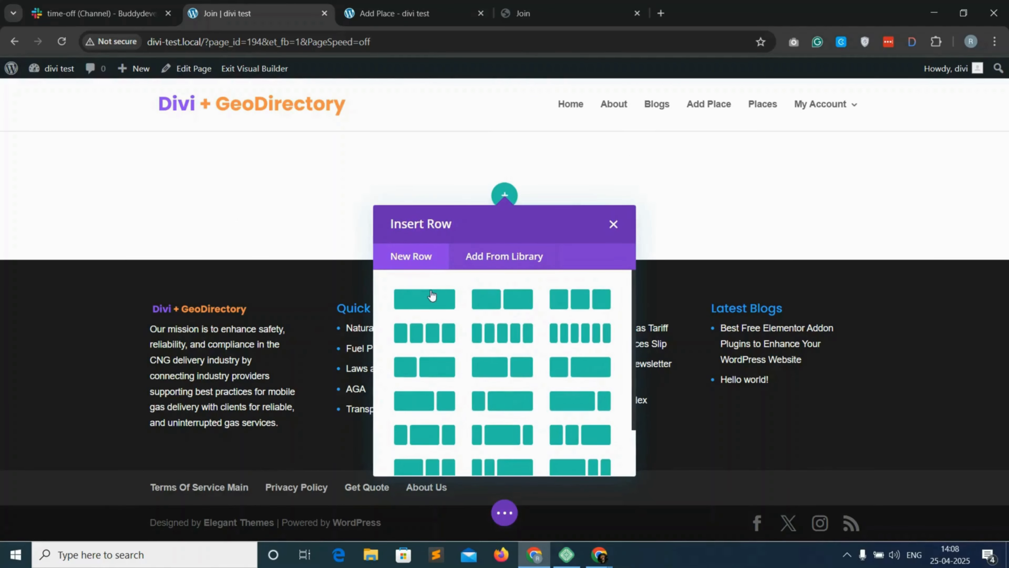
left_click(424, 303)
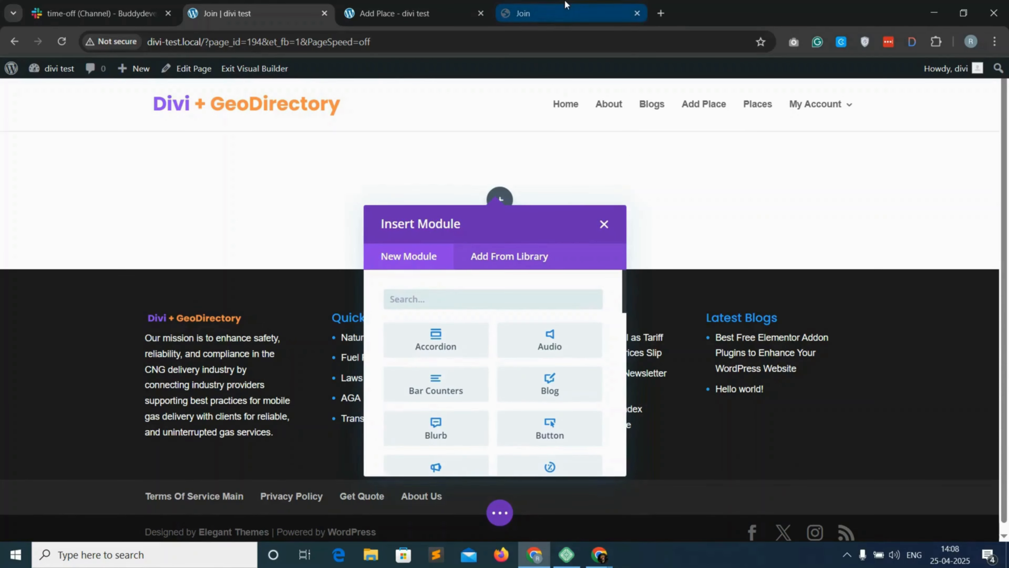
Place the page builder's browser tab beside the reference Join page and add a Heading module to the row
left_click(523, 13)
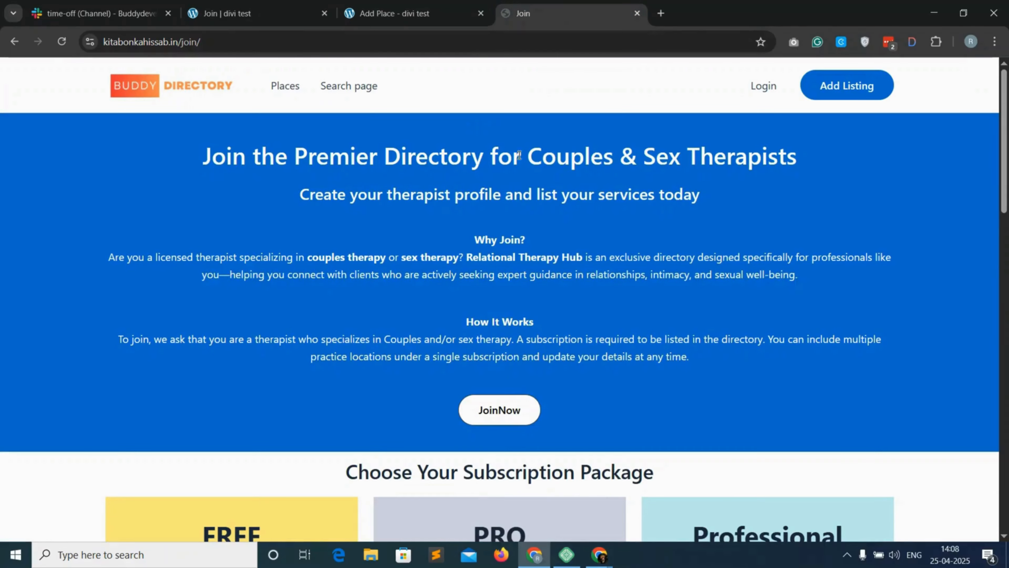
left_click_drag(283, 9, 411, 4)
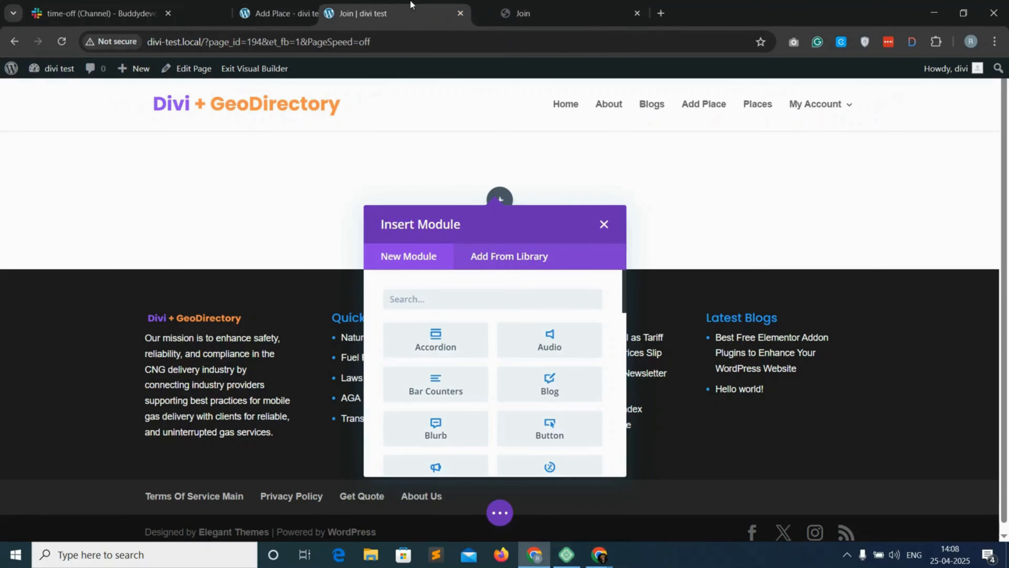
type("he")
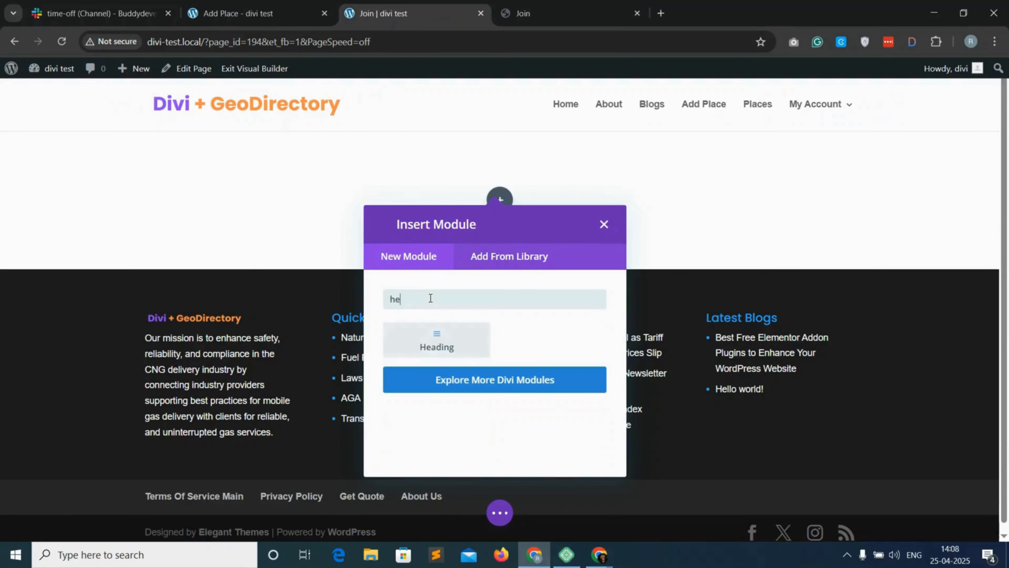
left_click(456, 338)
Set the heading text to "Join the Premier Directory for Couples & Sex Therapists", matching the reference page's title
left_click(529, 13)
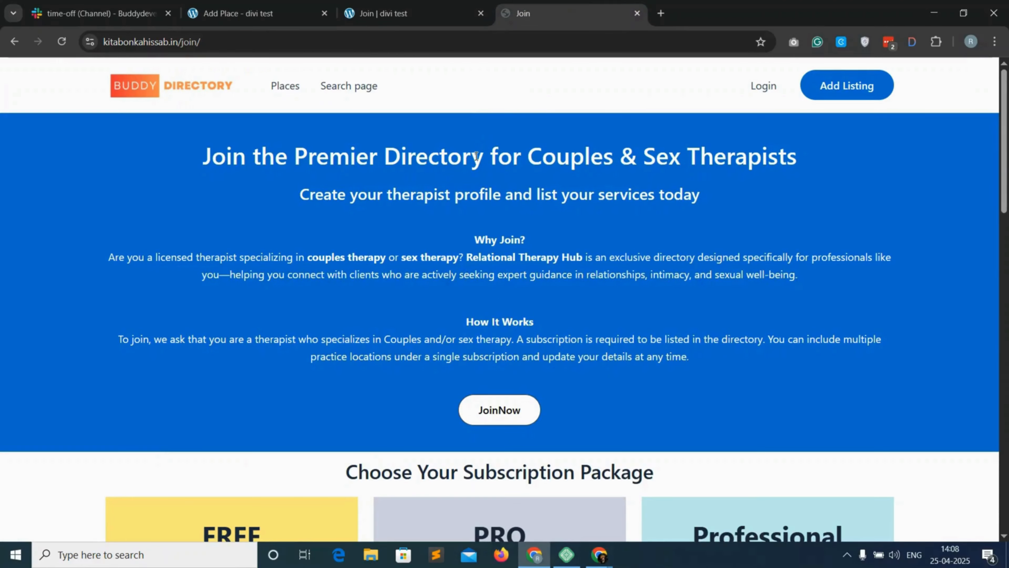
left_click(458, 14)
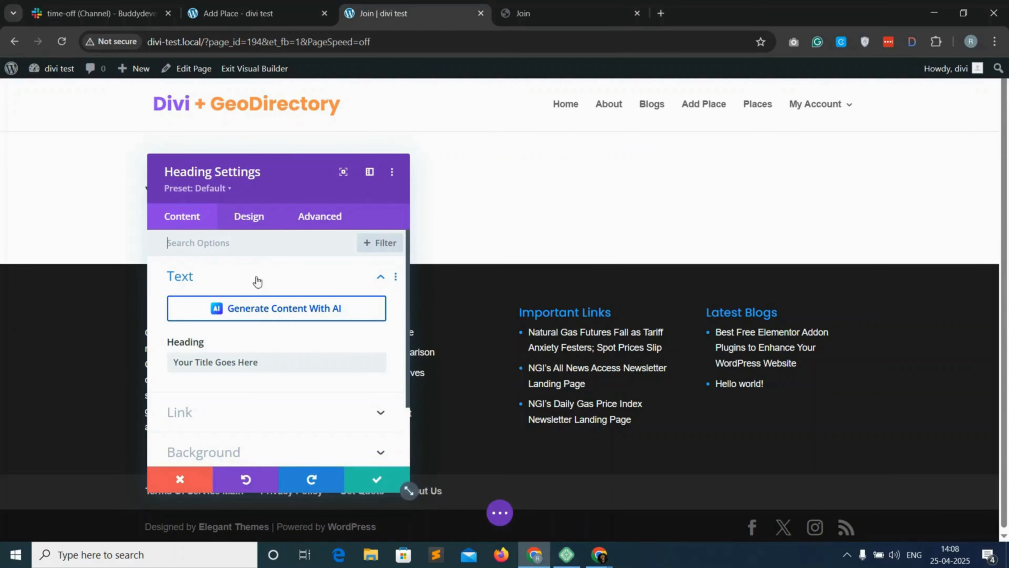
triple_click(223, 361)
type("The Premier Directory for Couples & Sex Therapists")
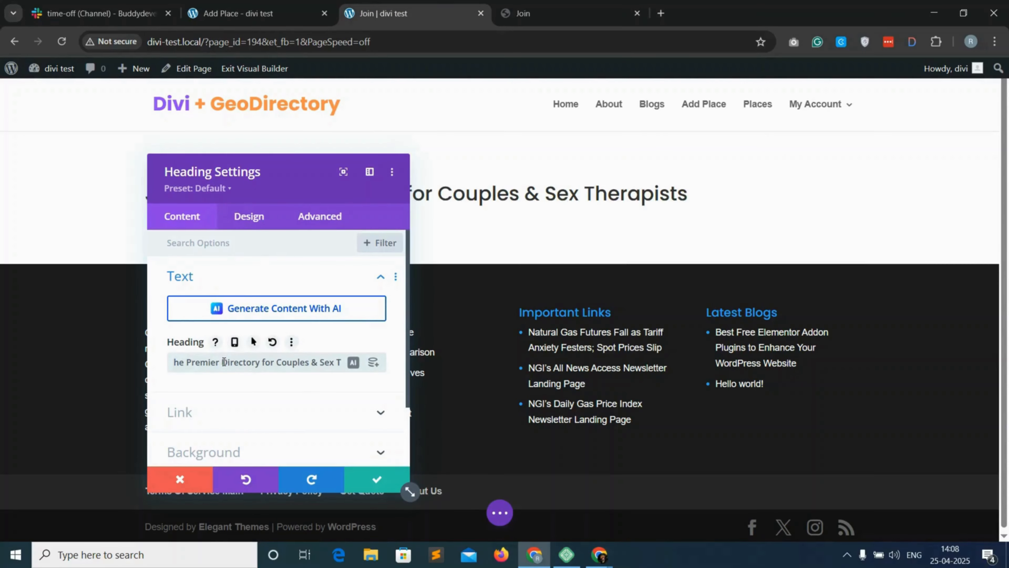
Set the heading's level to H2 and its font weight to Semi Bold
left_click(248, 216)
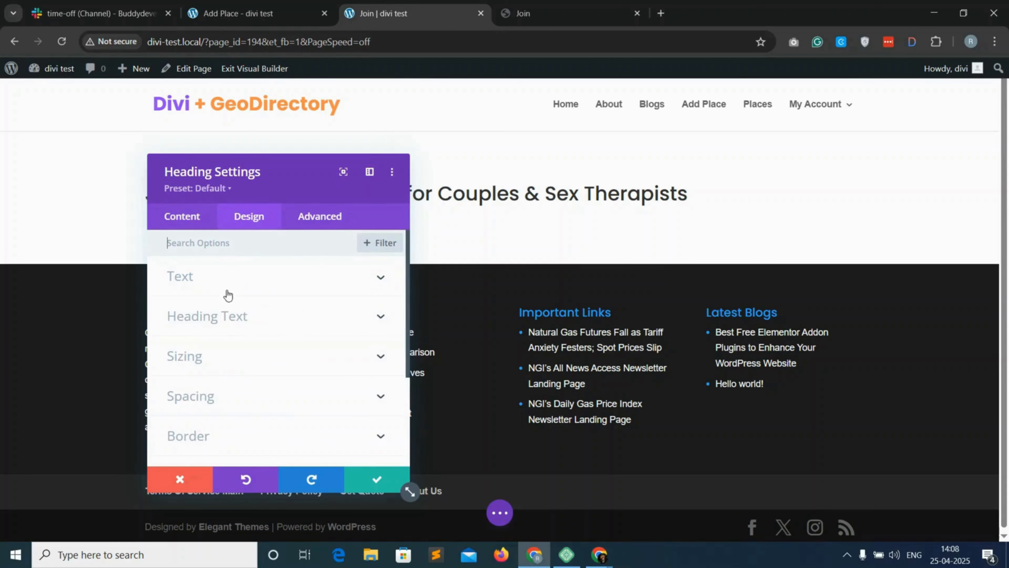
left_click(265, 317)
left_click(209, 296)
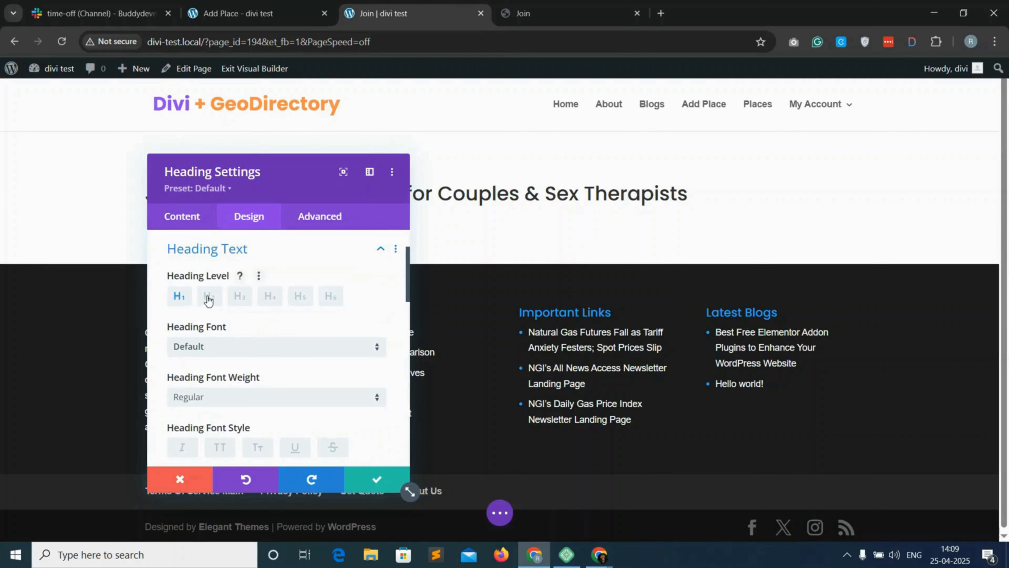
scroll(238, 402, "down", 1)
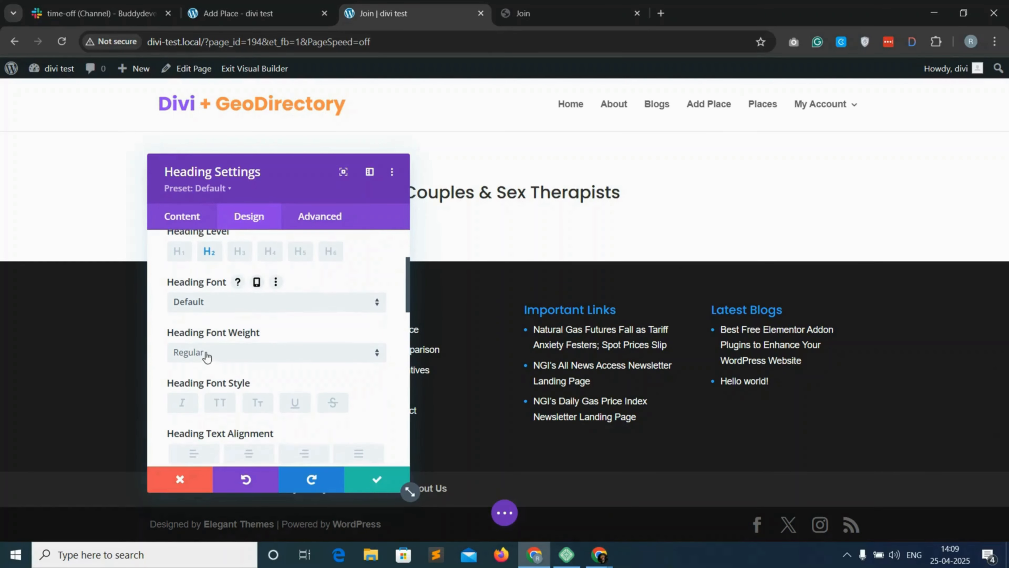
left_click(240, 357)
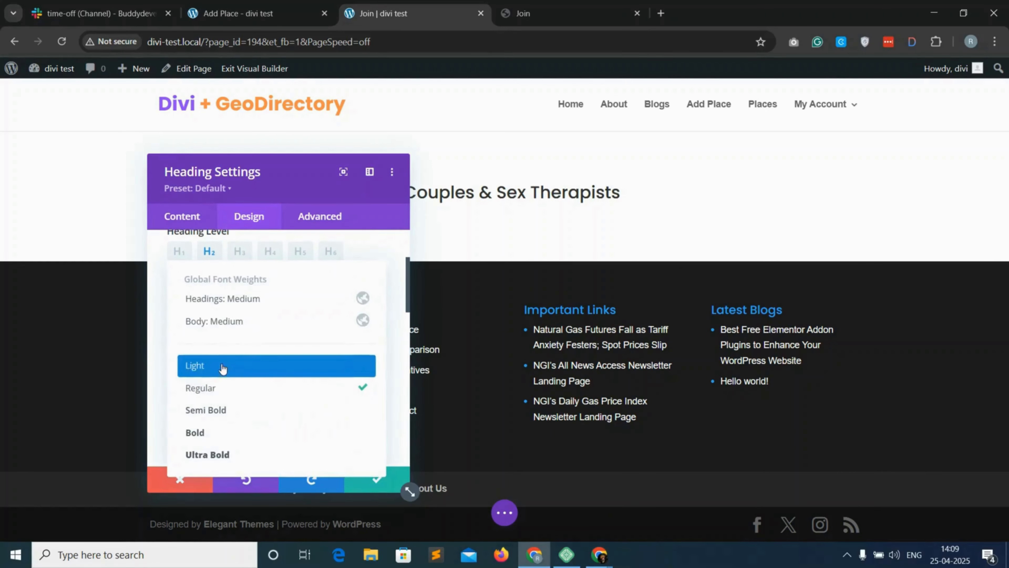
left_click(238, 409)
Center-align the heading text and save the module settings
scroll(240, 402, "down", 2)
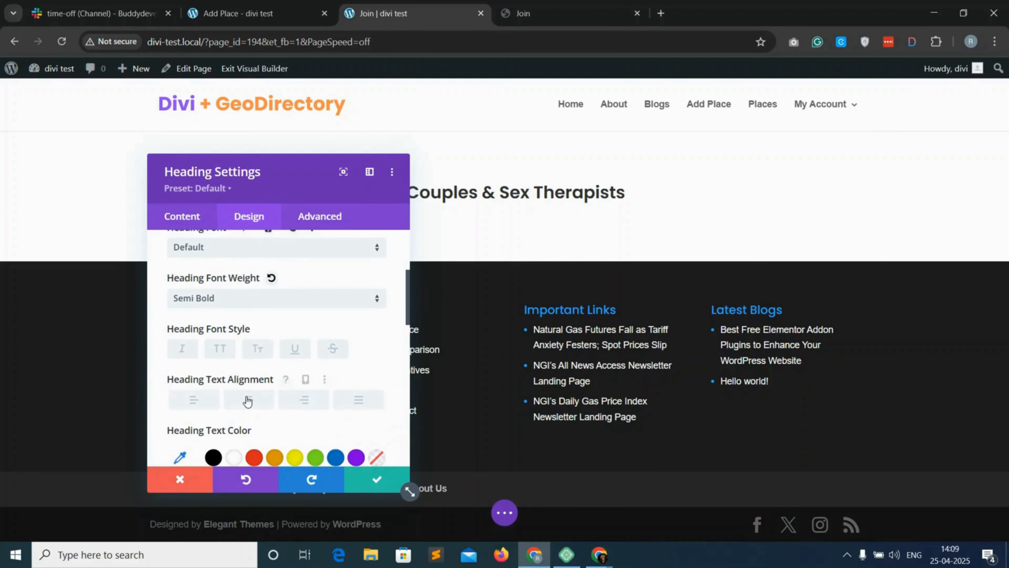
left_click(258, 402)
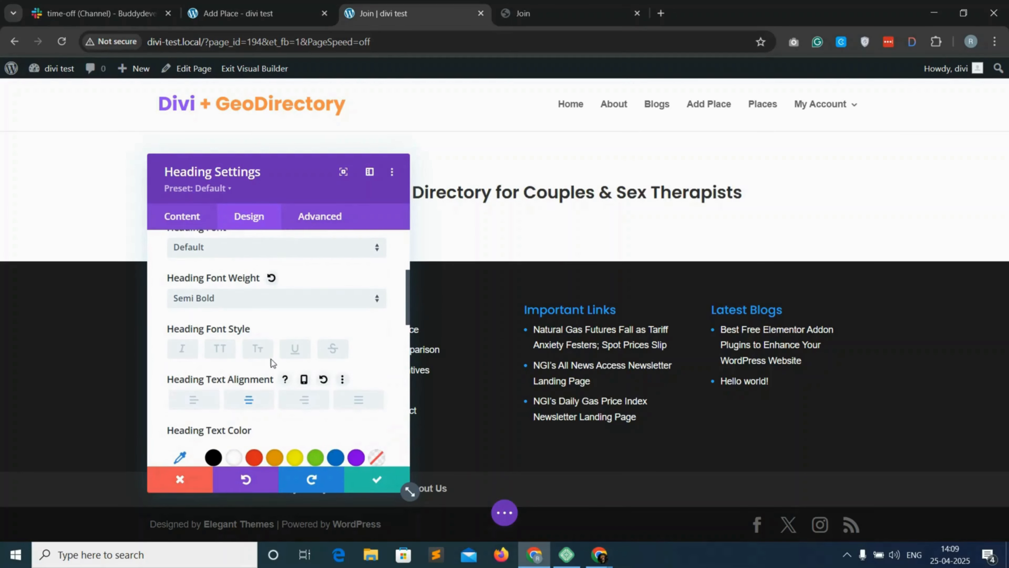
left_click(378, 482)
Copy the subtitle "Create your therapist profile and list your services today" from the reference Join page
left_click(582, 5, "ctrl")
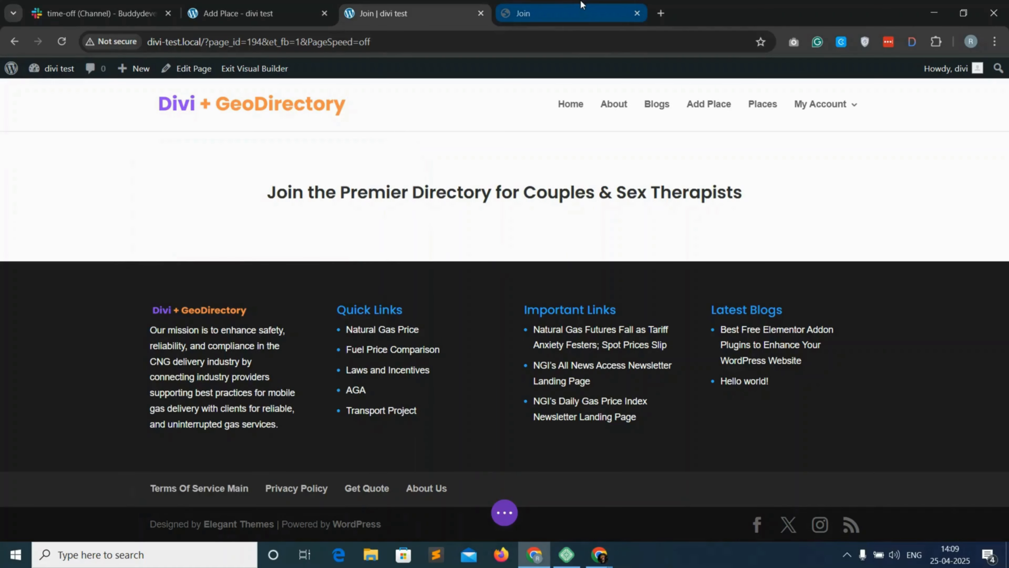
left_click(579, 6)
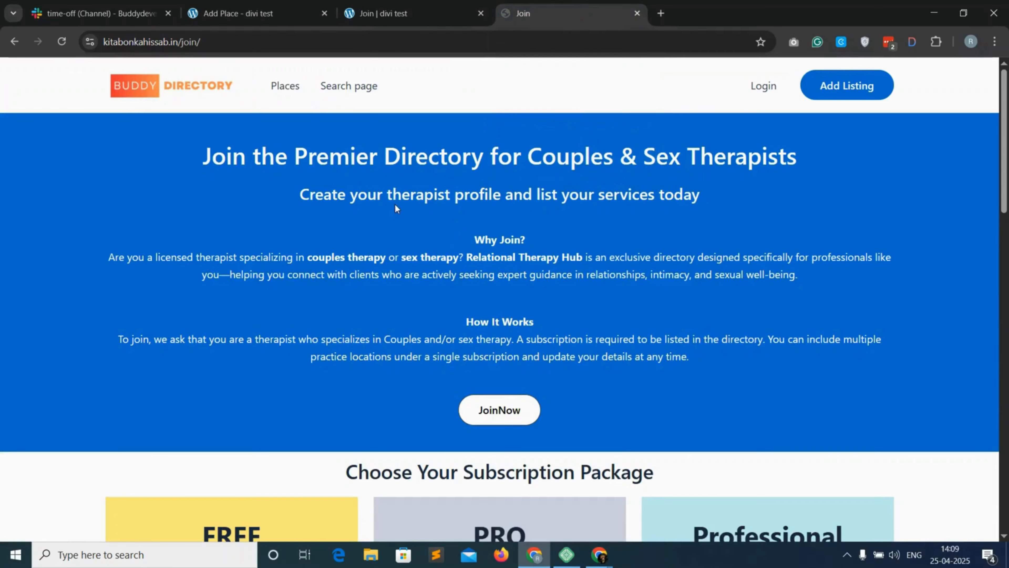
right_click(404, 199)
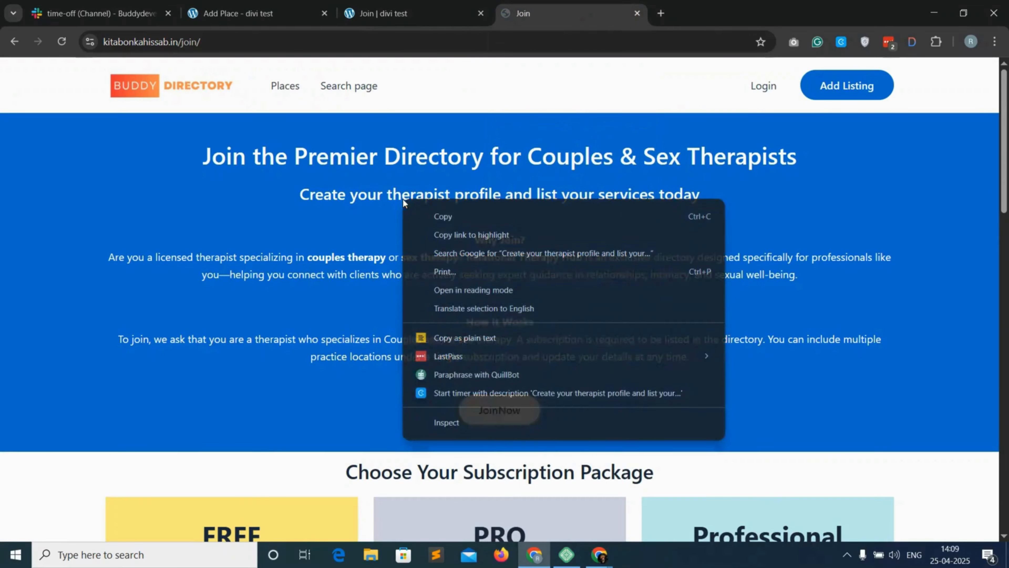
left_click(429, 209)
Insert a Heading module below the title on the Divi page with the text "Create your therapist profile and list your services today"
left_click(417, 13)
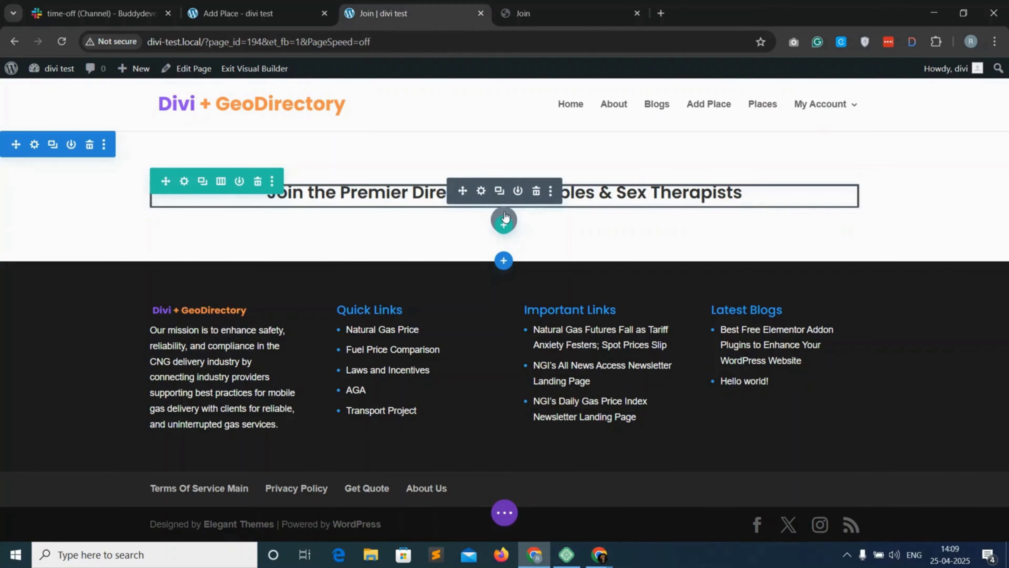
left_click(503, 221)
type("he")
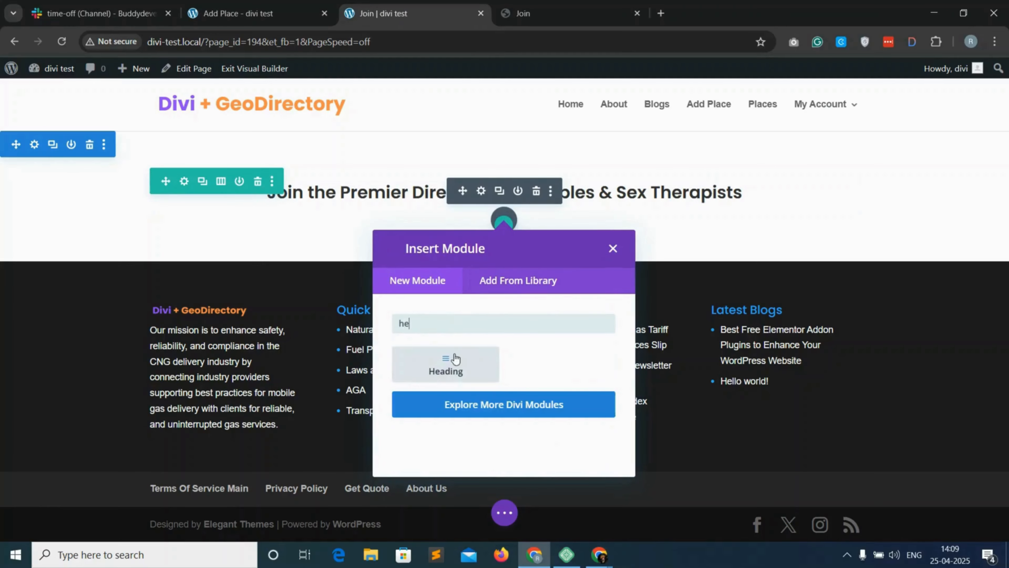
left_click(455, 359)
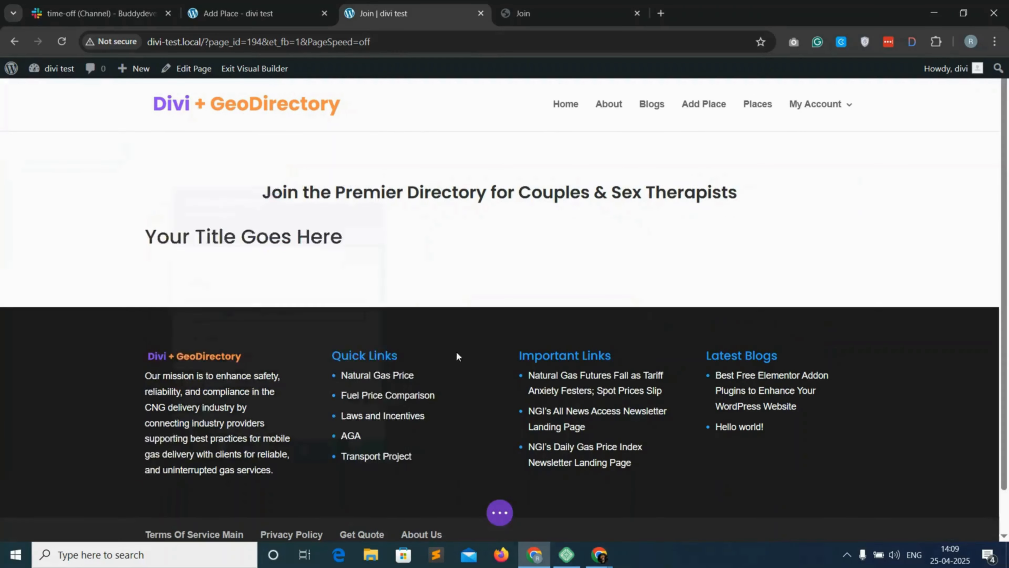
triple_click(215, 360)
type("Create your therapist profile and list your services today")
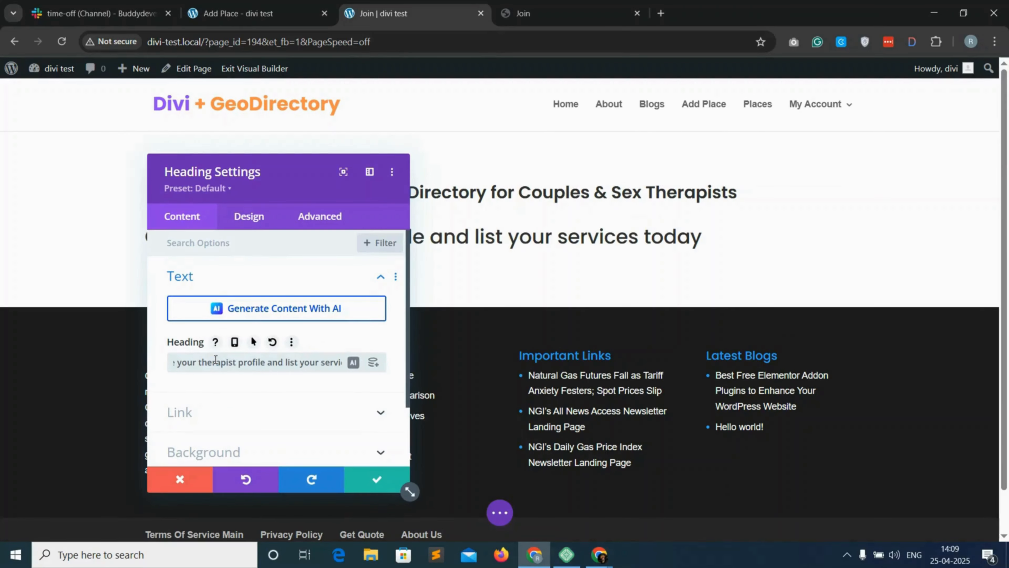
Set the subtitle heading's level to H3, center-align its text and save the module settings
left_click(246, 217)
left_click(259, 320)
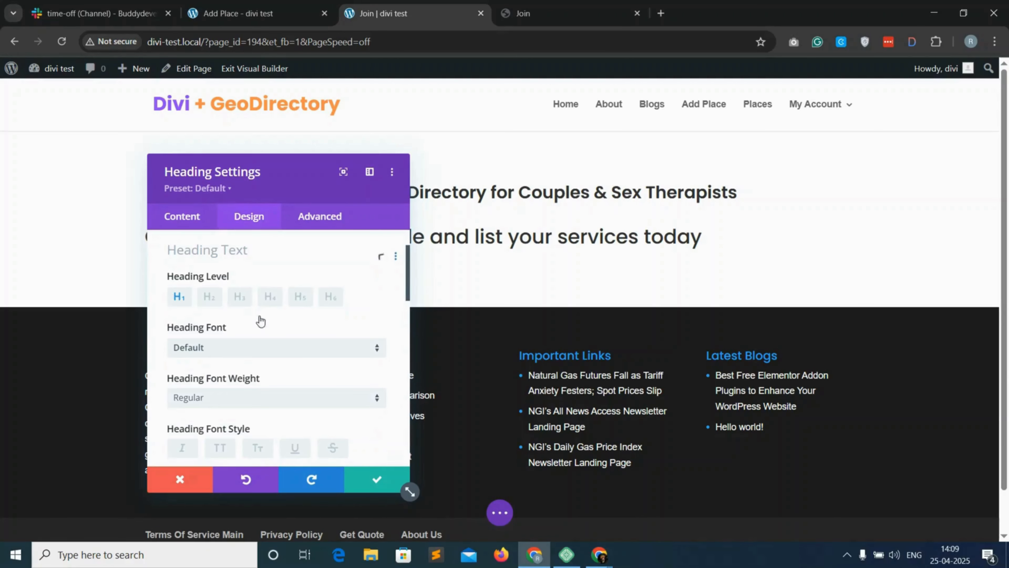
left_click(240, 296)
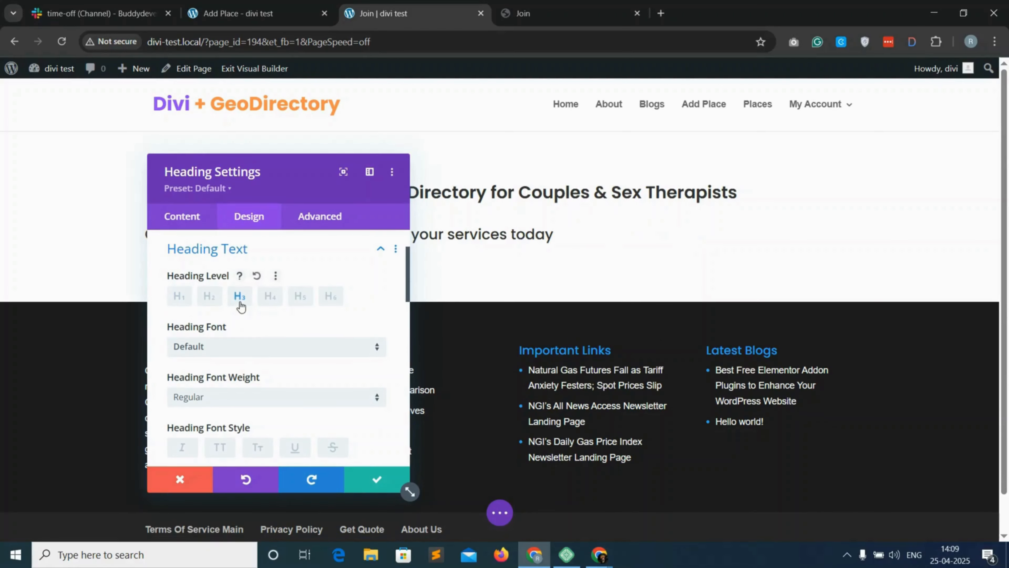
scroll(247, 417, "down", 2)
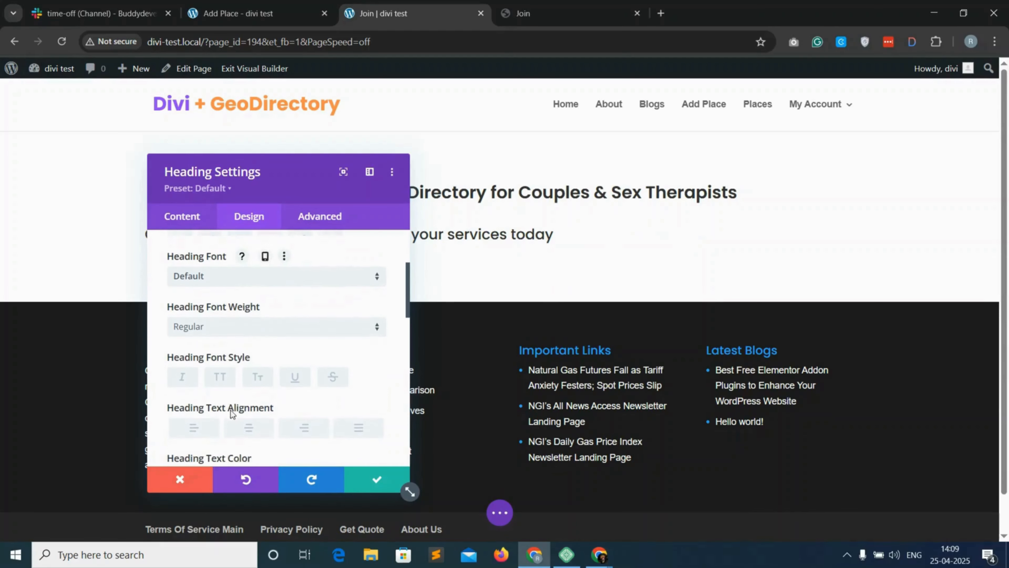
left_click(263, 425)
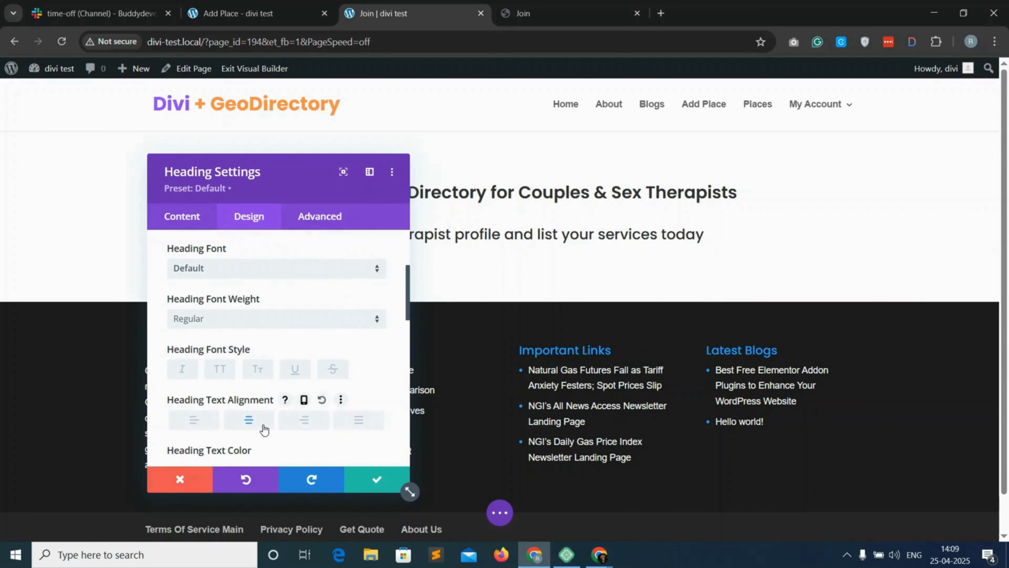
left_click(376, 481)
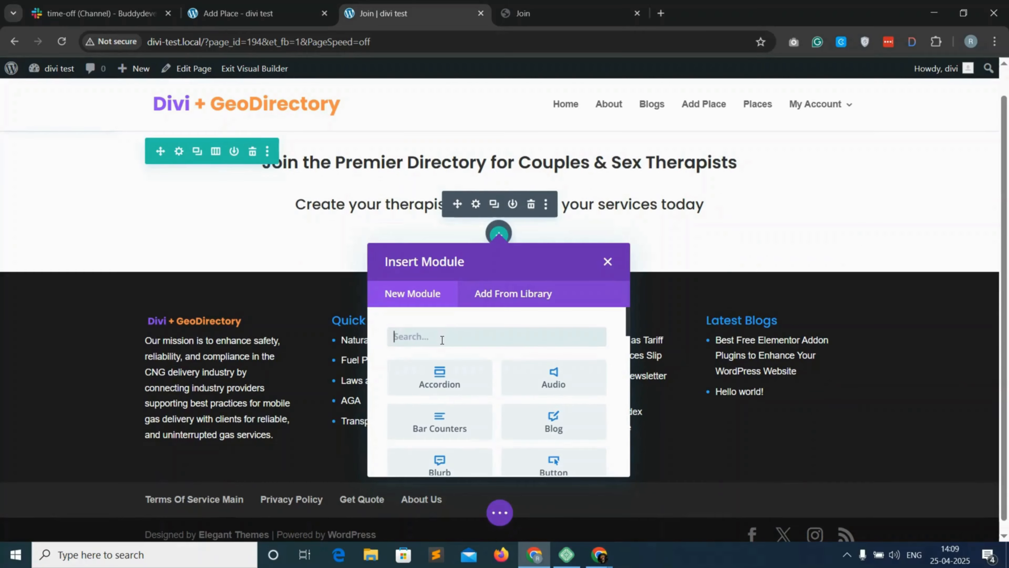
Insert a Text module below the subtitle and copy the "Why Join?" and "How It Works" paragraphs from the reference Join page
type("text")
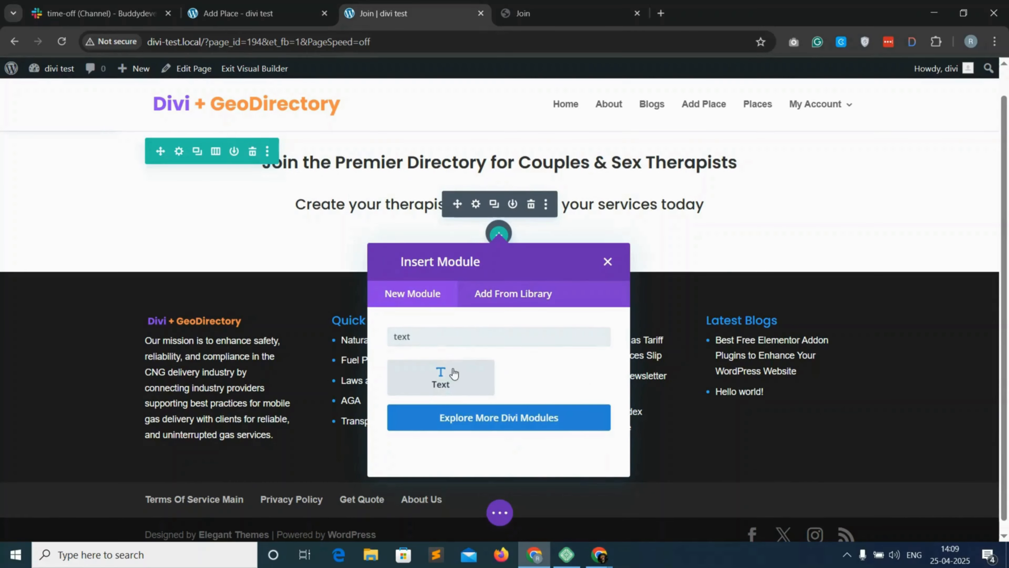
left_click(450, 376)
left_click(547, 8)
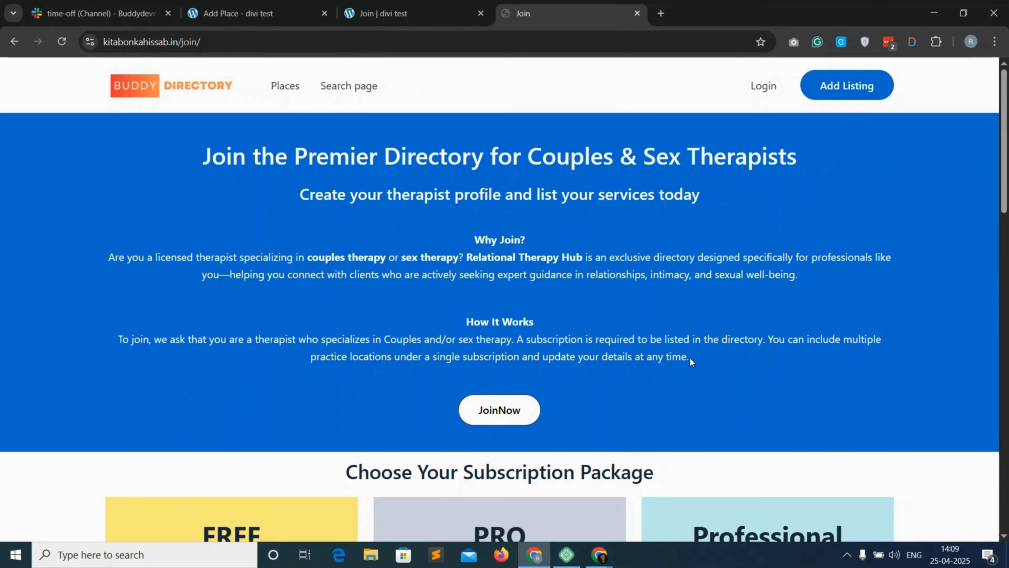
right_click(479, 239)
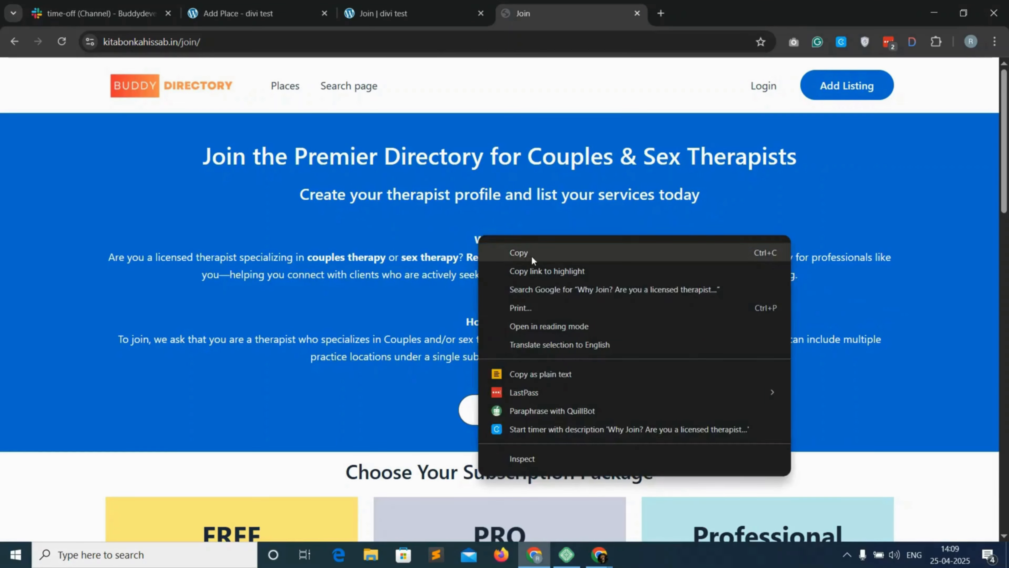
left_click(532, 256)
Replace the Text module's placeholder body with the copied "Why Join?" and "How It Works" paragraphs
left_click(381, 13)
scroll(233, 315, "down", 5)
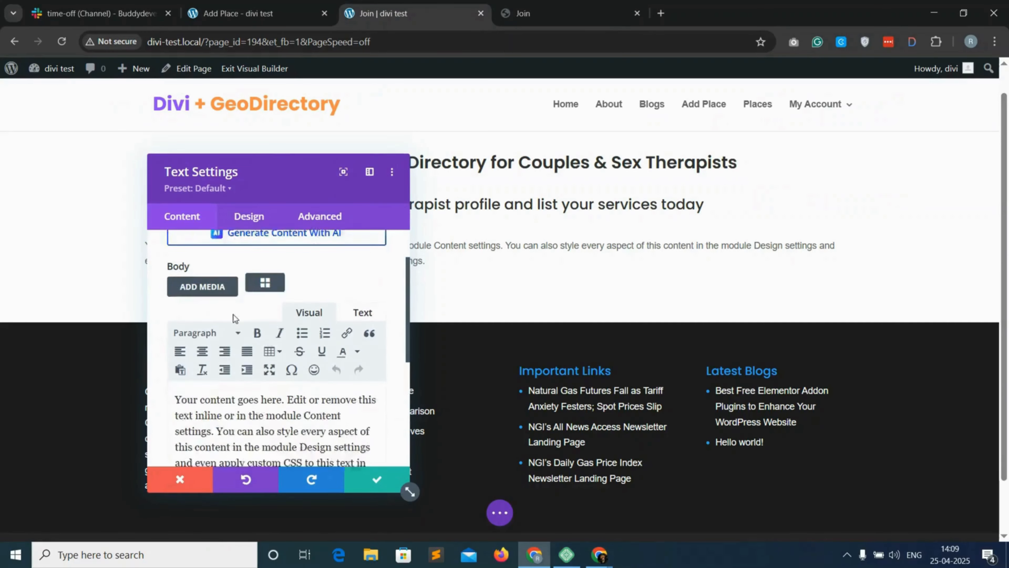
triple_click(228, 344)
key("ctrl+v")
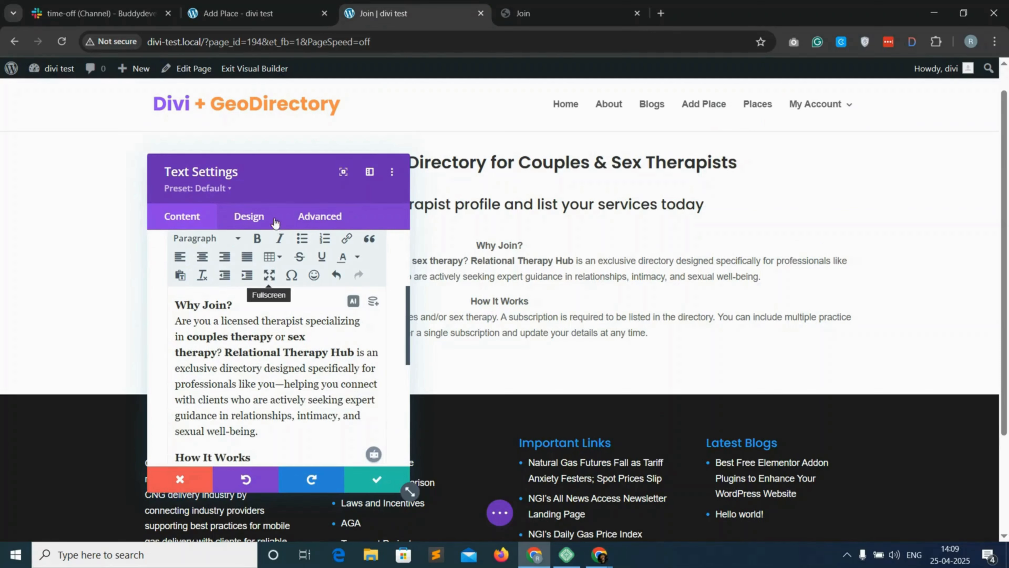
Make sure the Text module's alignment is centered in its design settings and save the module
left_click(249, 216)
scroll(248, 338, "down", 5)
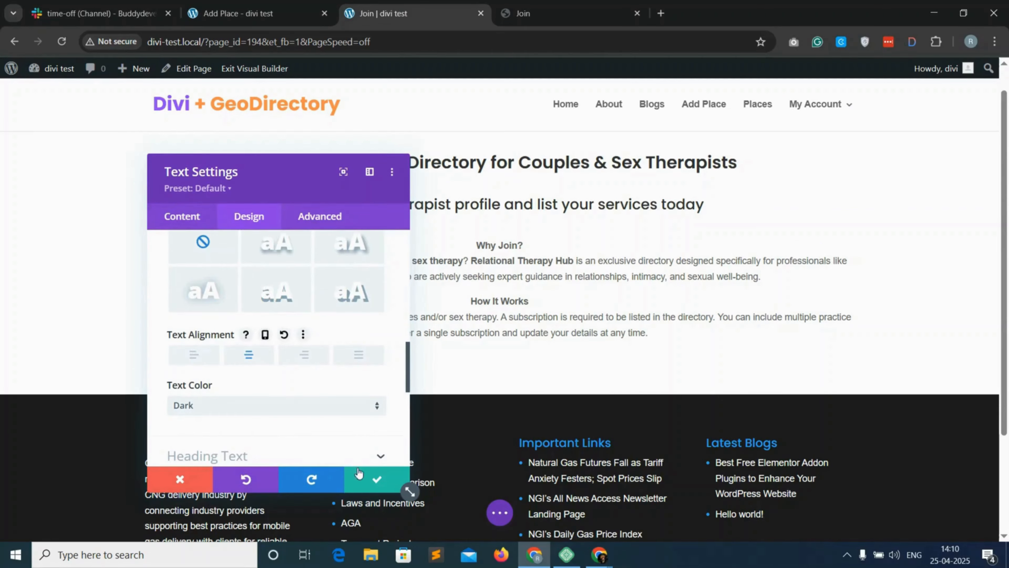
left_click(377, 480)
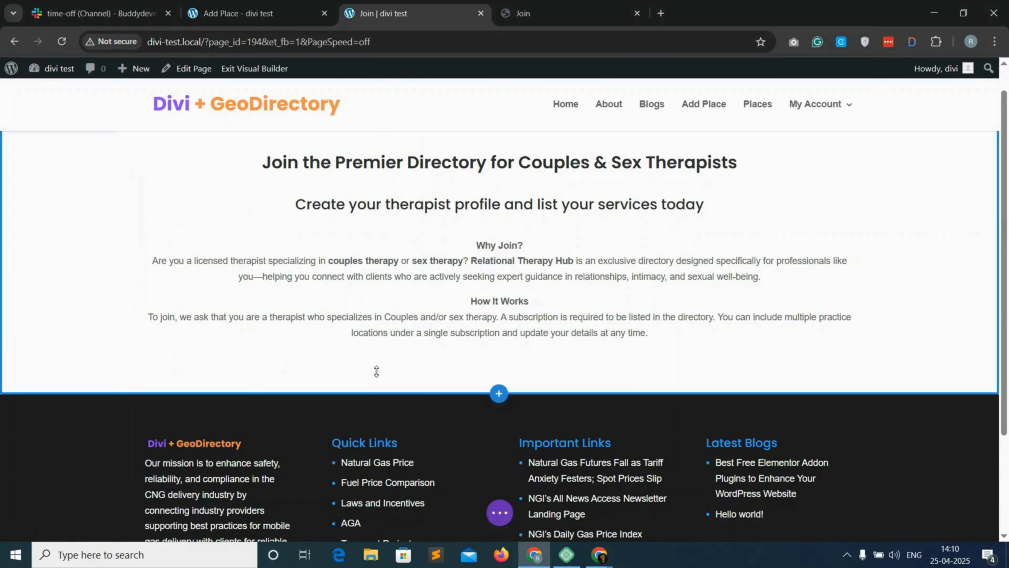
Insert a Button module below the paragraphs and set its label to "Join Now"
left_click(471, 359)
triple_click(235, 359)
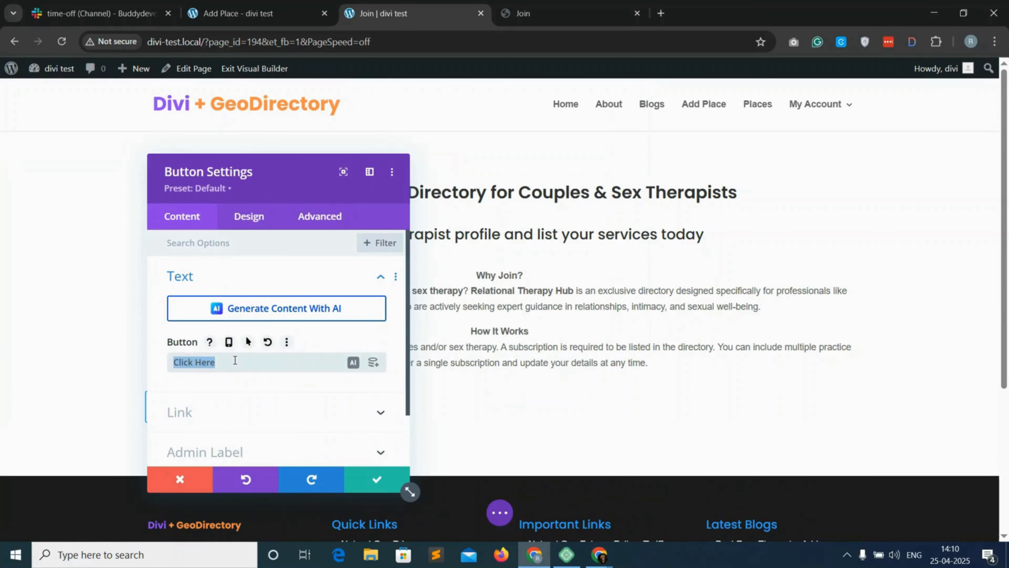
type("Join Now")
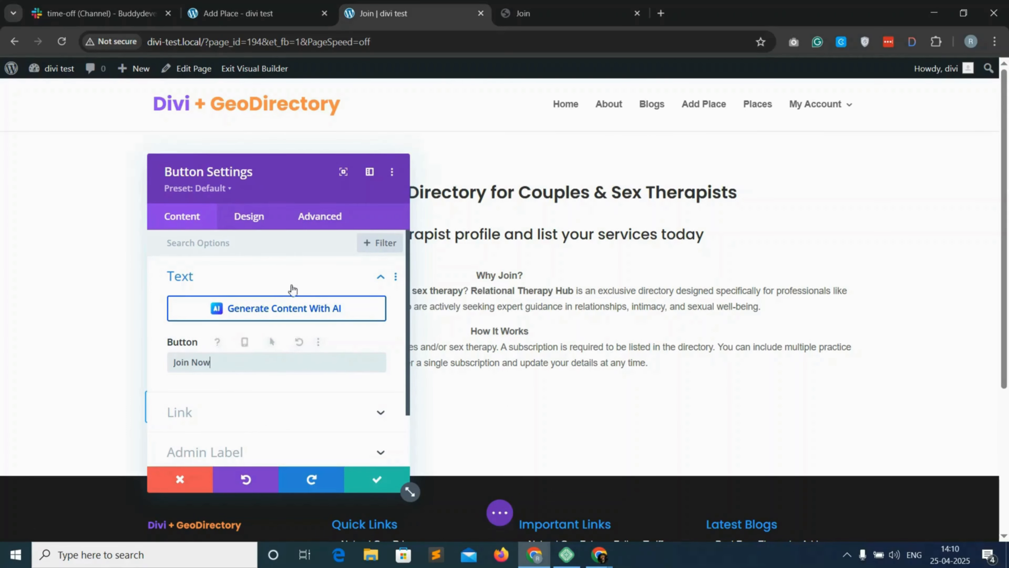
Center-align the Join Now button through its design settings
left_click(255, 220)
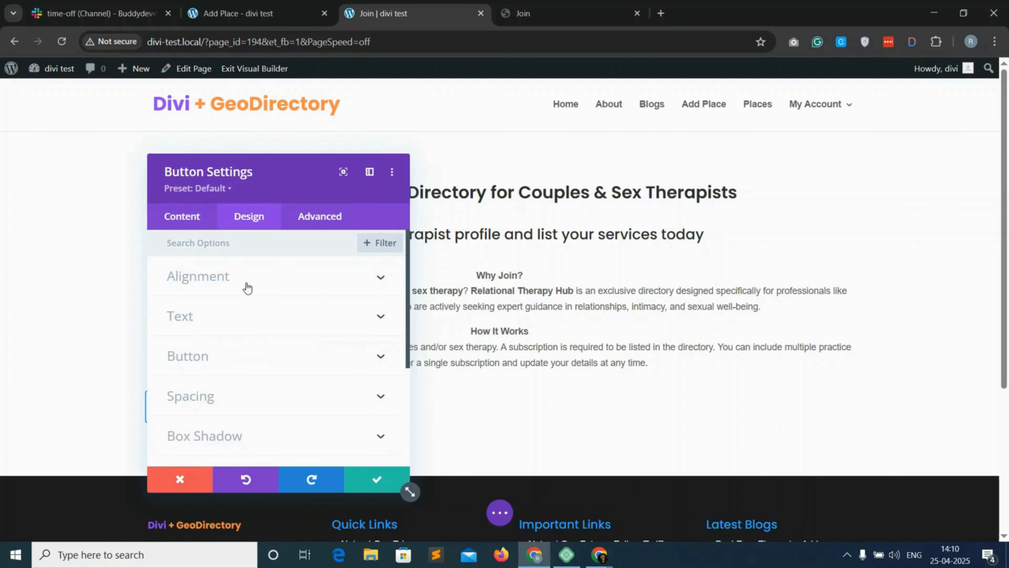
left_click(281, 326)
scroll(265, 398, "down", 5)
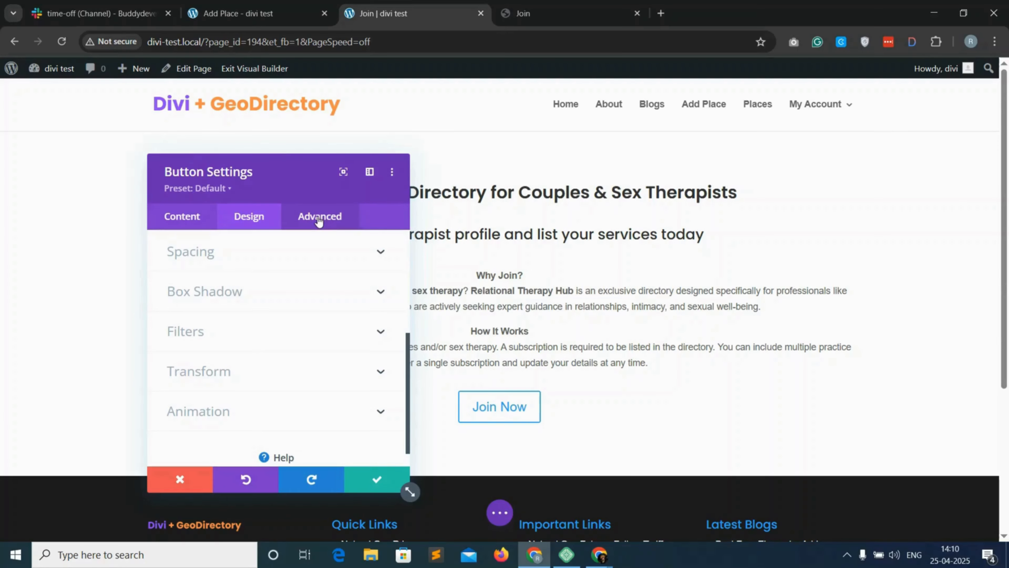
Test where the JoinNow button leads on the reference Join page, and return to the Divi page
left_click(542, 4)
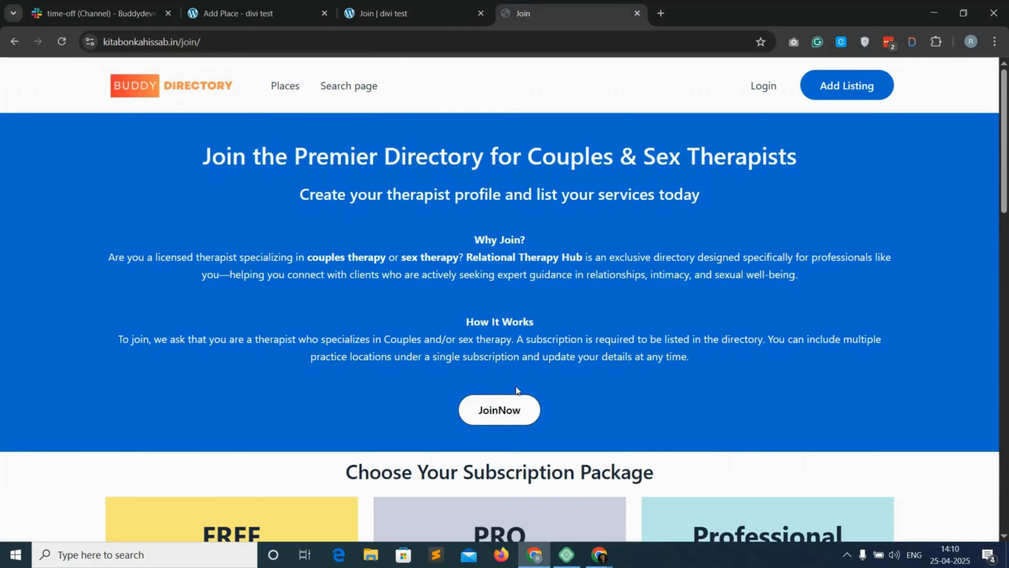
left_click(508, 415)
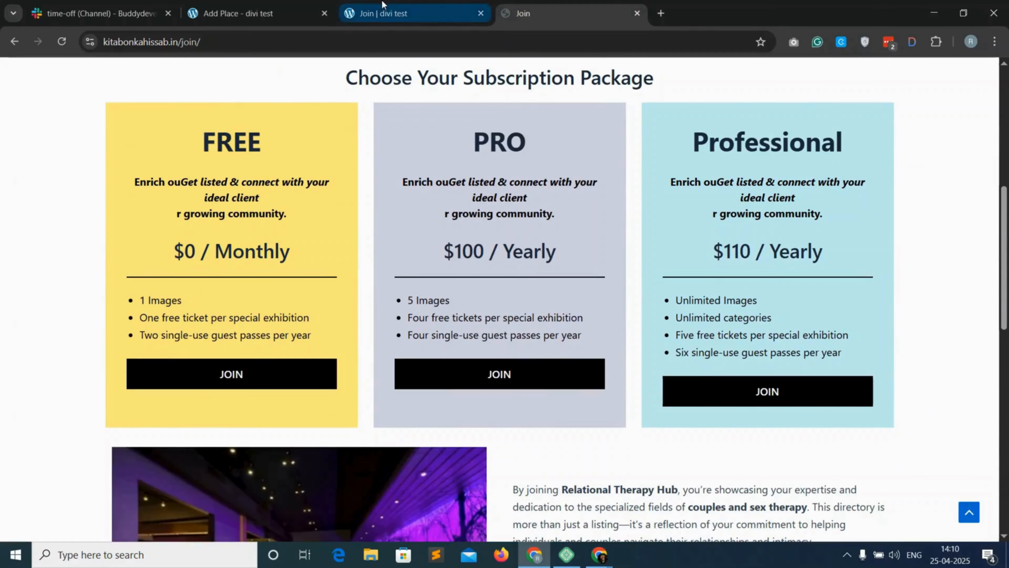
left_click(383, 5)
Set the Join Now button's CSS ID to "scroll-price" and save the button settings
scroll(236, 314, "up", 3)
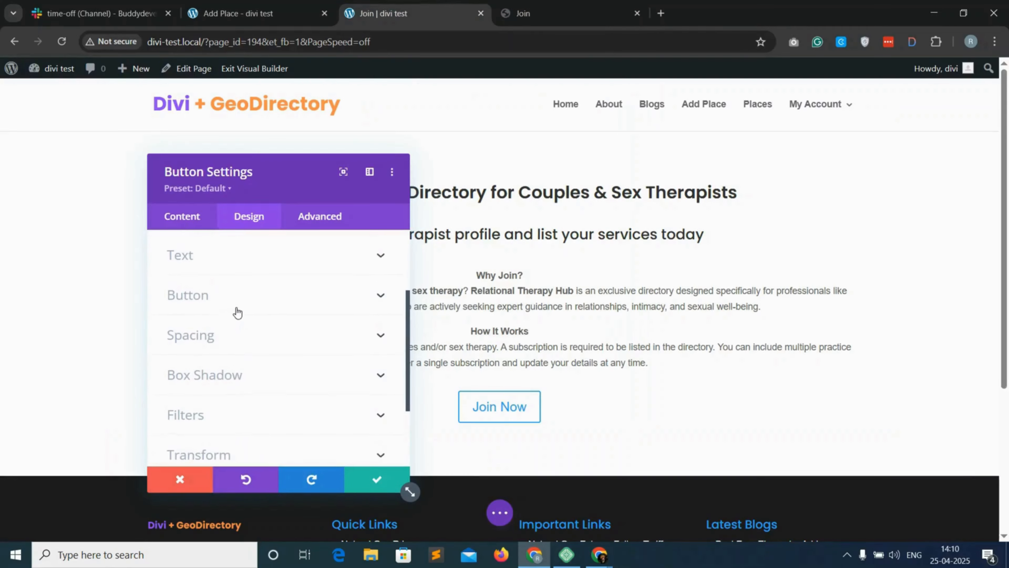
left_click(290, 224)
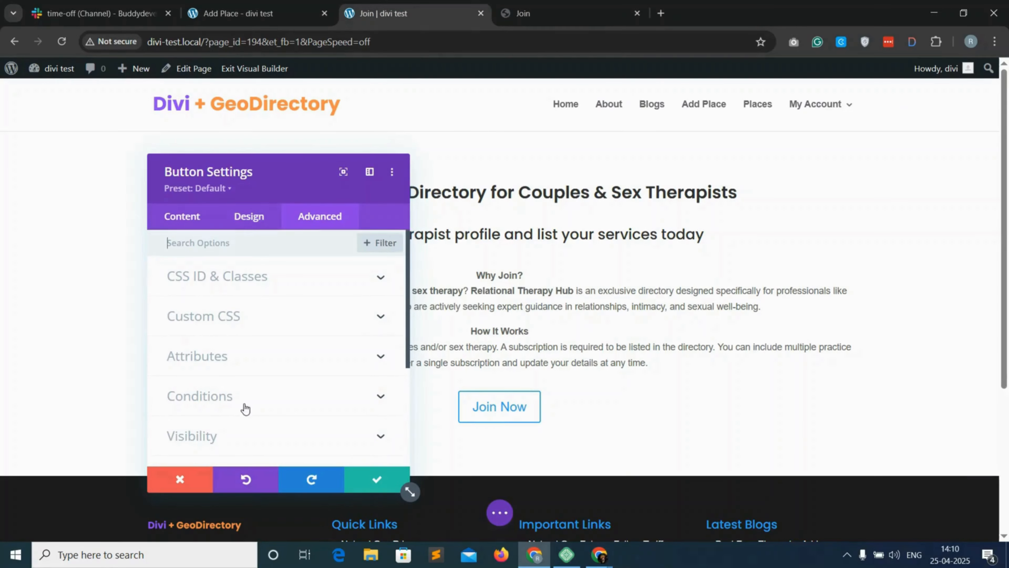
scroll(242, 374, "down", 1)
left_click(314, 276)
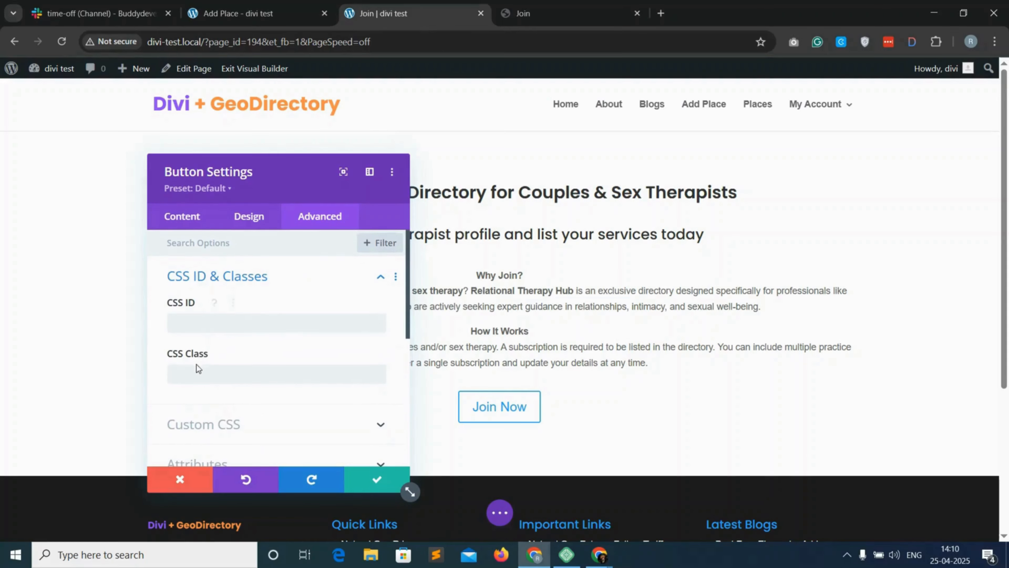
left_click(211, 324)
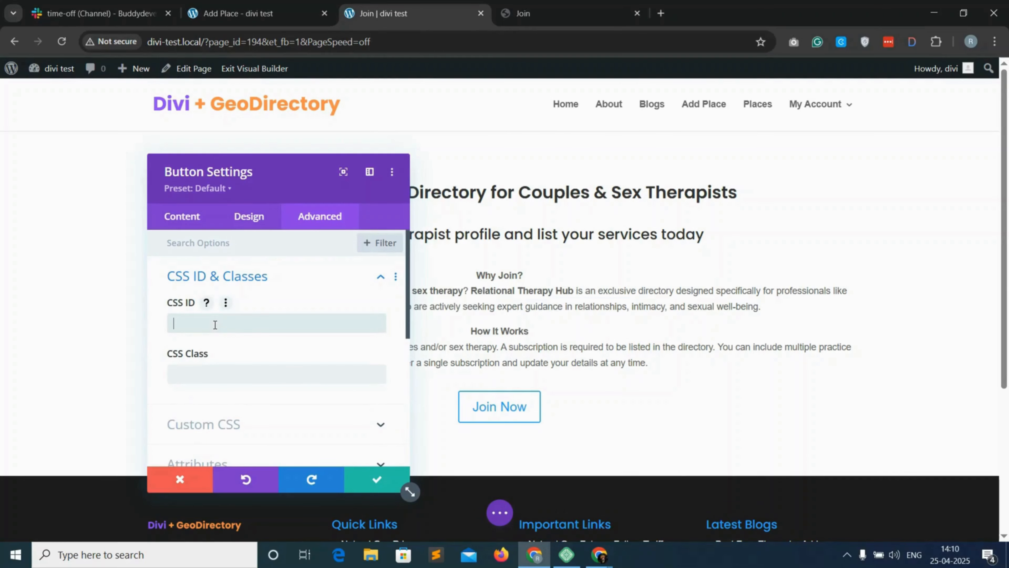
type("scroll-price")
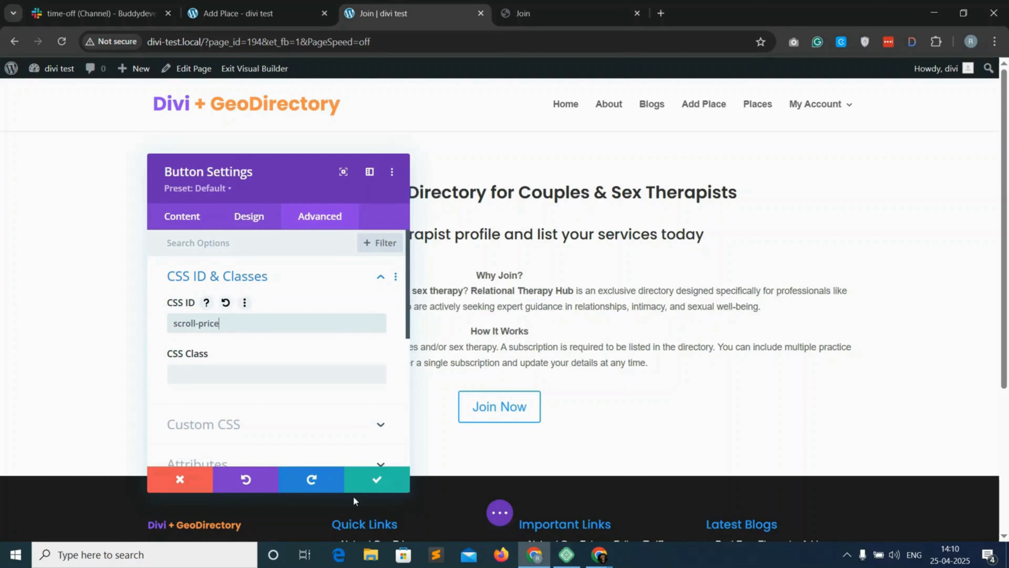
left_click(369, 483)
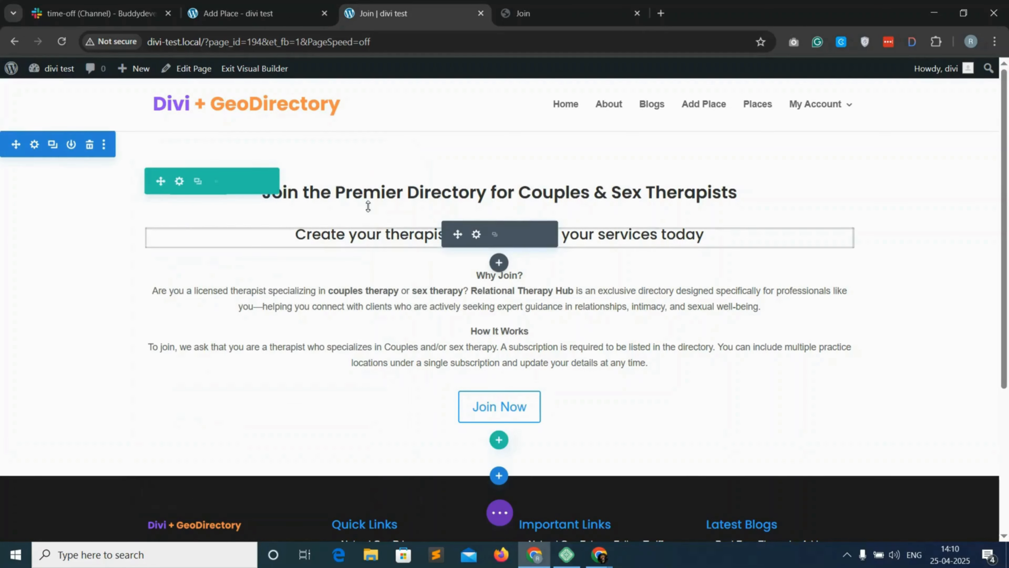
Give the section containing the headings and button a purple #8300e9 background color and save the section settings
left_click(34, 146)
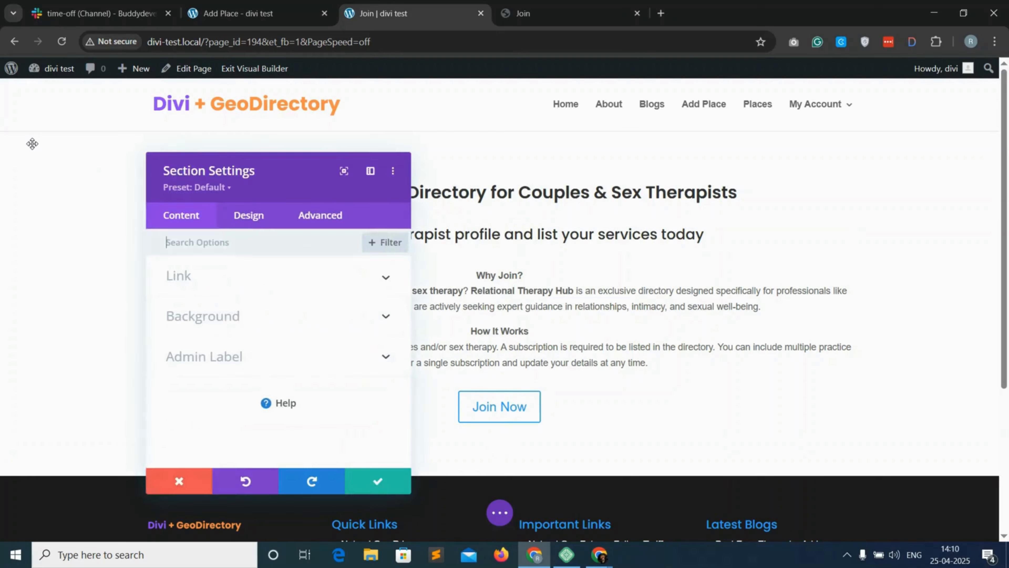
left_click(254, 221)
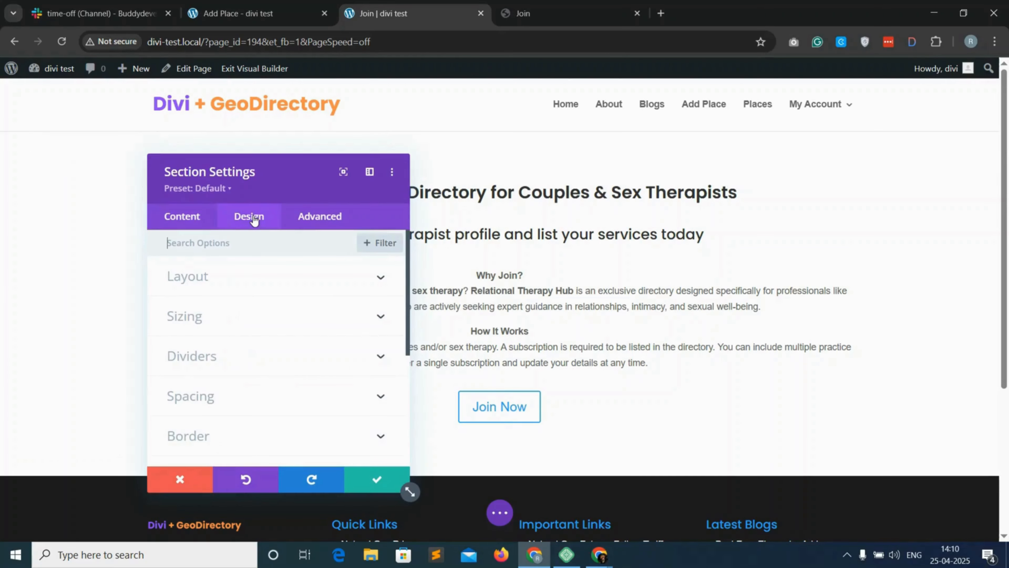
left_click(204, 222)
left_click(287, 322)
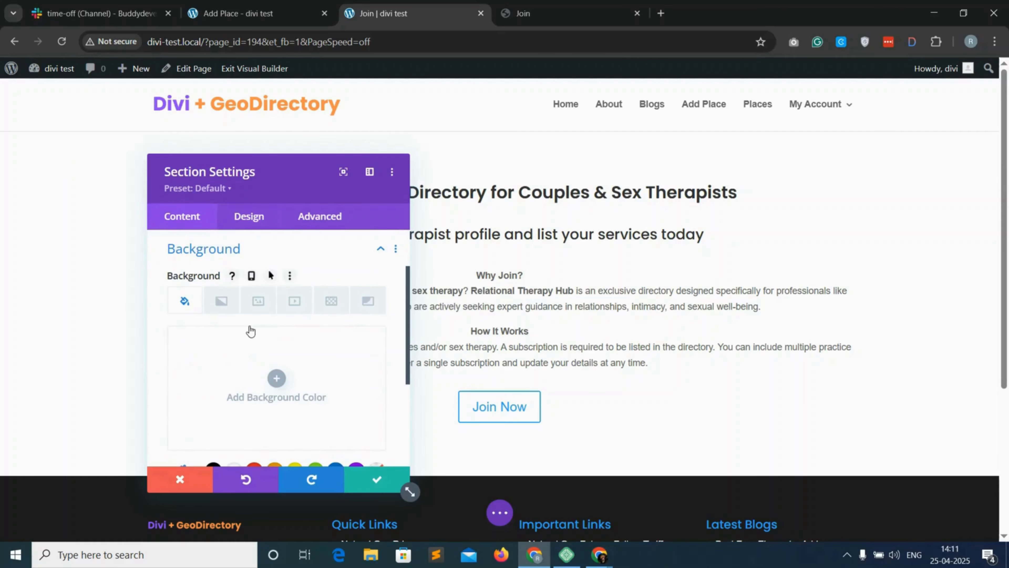
left_click(276, 379)
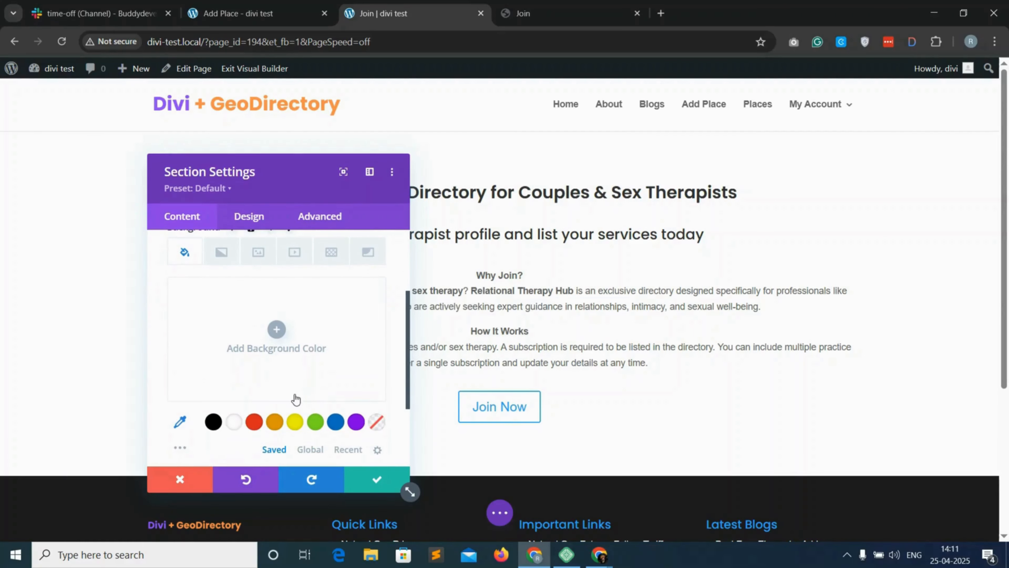
left_click(356, 425)
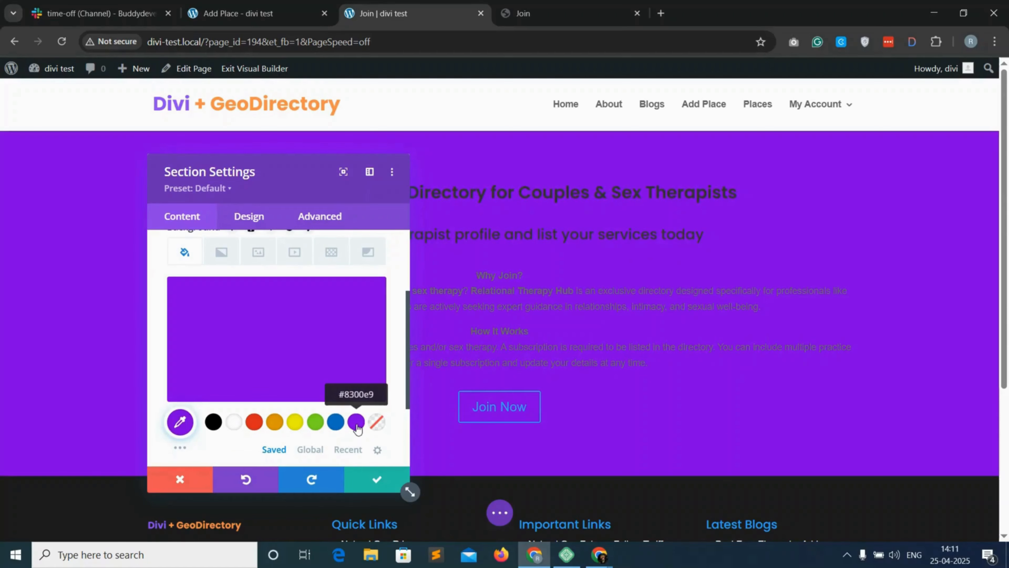
left_click(367, 482)
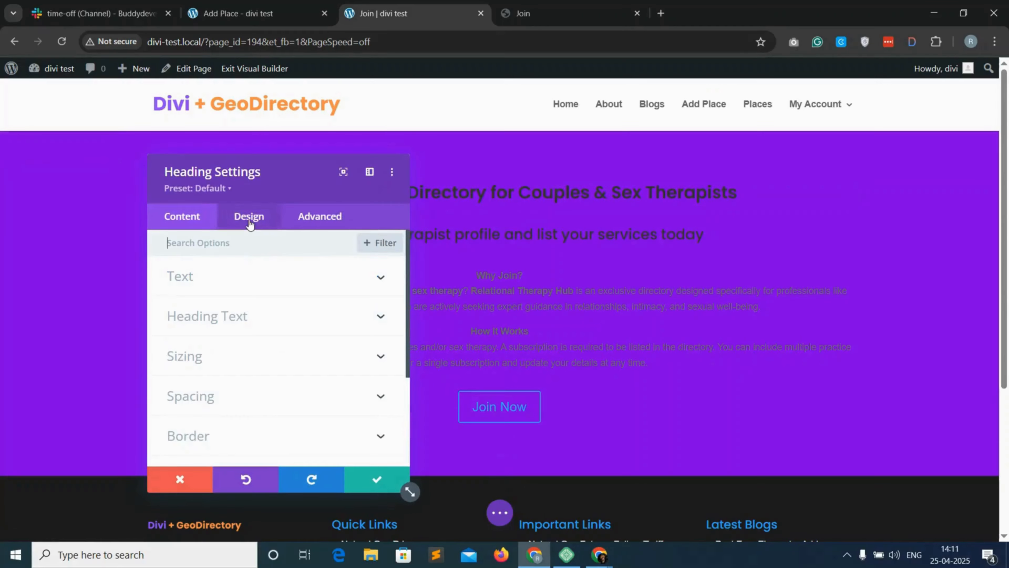
Set the text color of the main heading "Join the Premier Directory for Couples & Sex Therapists" to white and save its settings
scroll(216, 405, "down", 2)
scroll(235, 358, "up", 2)
left_click(248, 309)
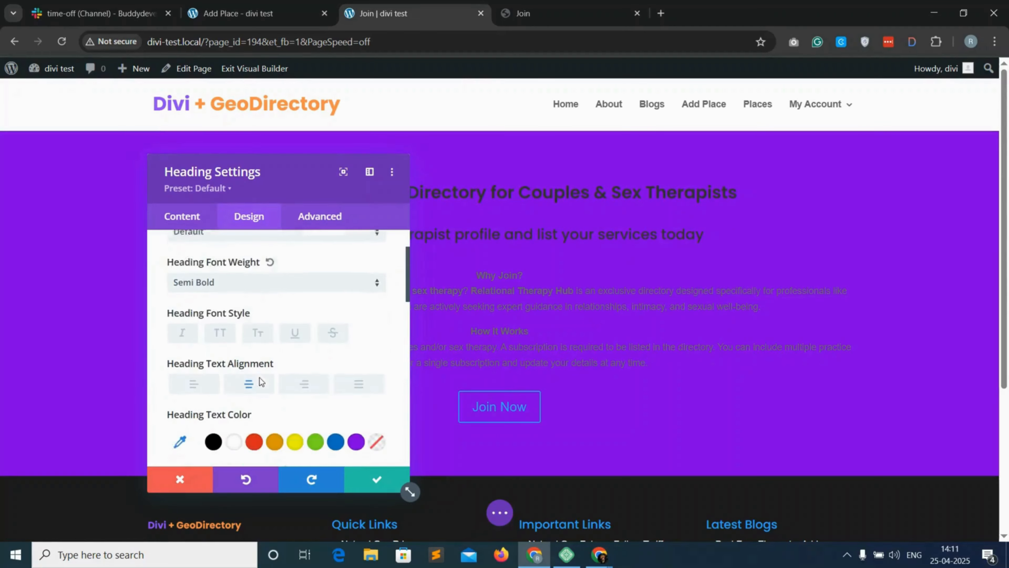
scroll(238, 378, "down", 1)
left_click(239, 397)
left_click(377, 479)
Set the text color of the subheading "Create your therapist profile and list your services today" to white and save its settings
left_click(480, 236)
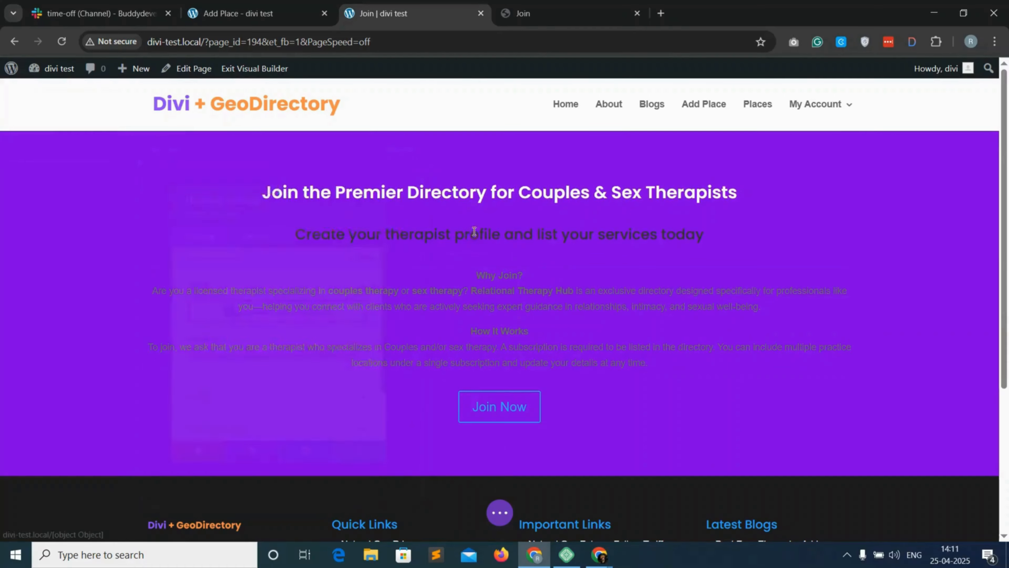
scroll(234, 318, "down", 2)
scroll(227, 358, "up", 2)
left_click(262, 278)
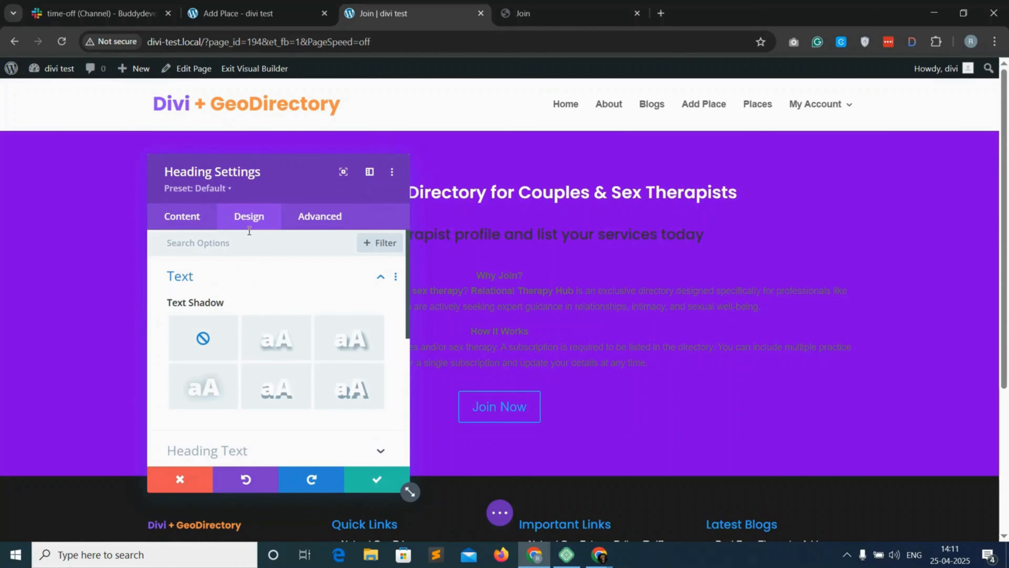
left_click(228, 286)
left_click(236, 318)
scroll(239, 370, "down", 3)
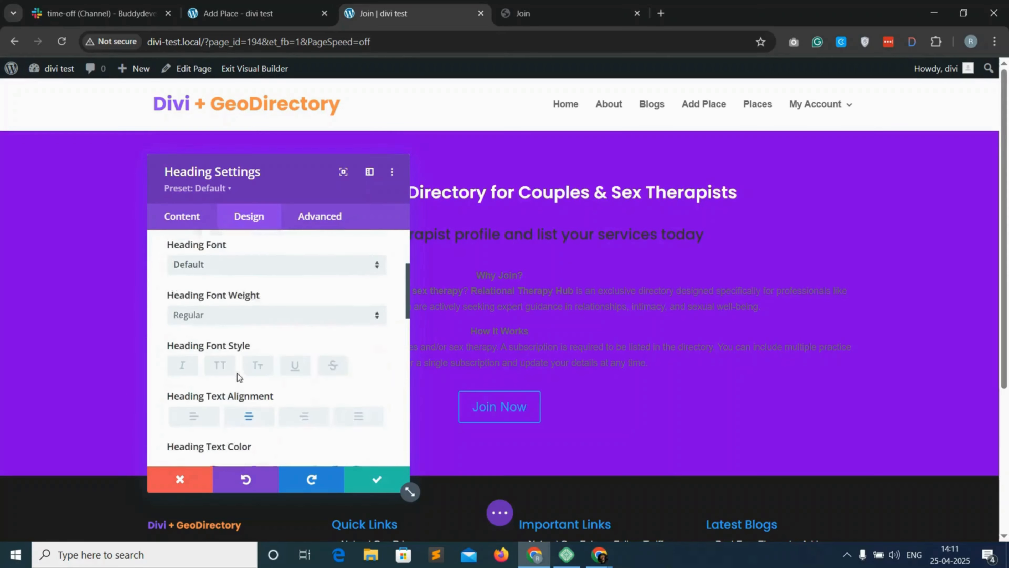
left_click(236, 369)
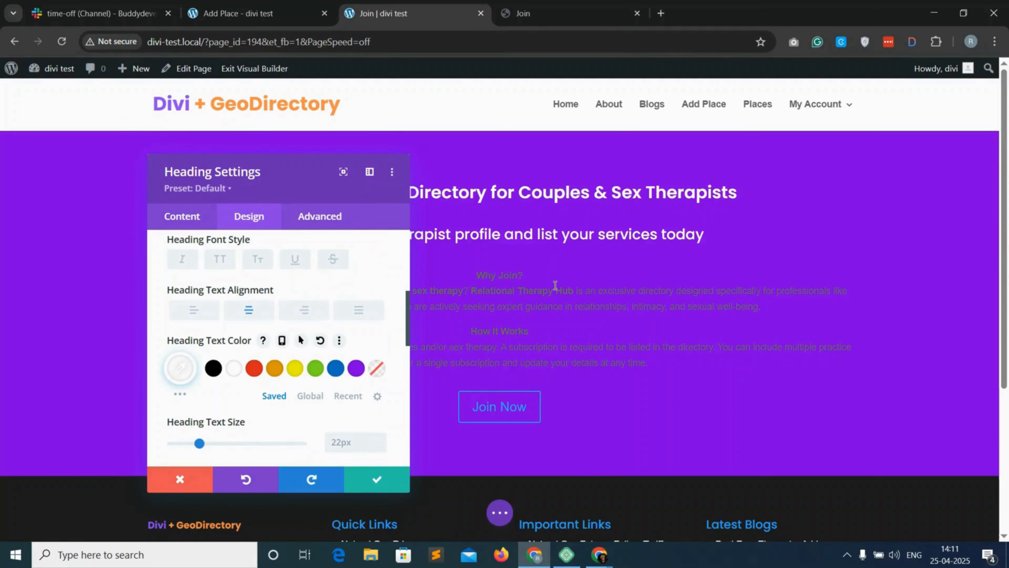
left_click(375, 482)
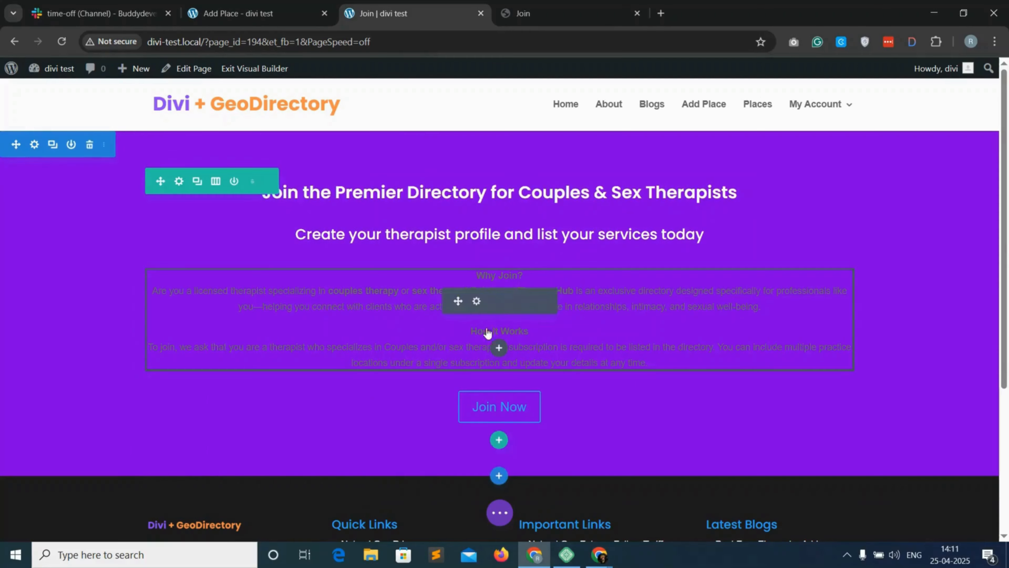
Set the text color of the Why Join and How It Works text module to white and save its settings
left_click(475, 301)
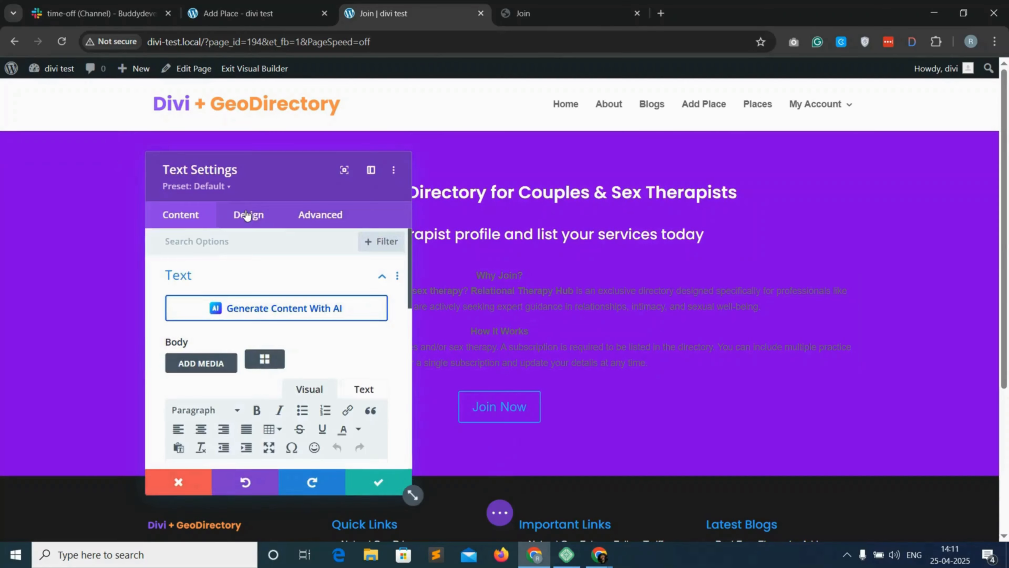
left_click(249, 216)
left_click(275, 280)
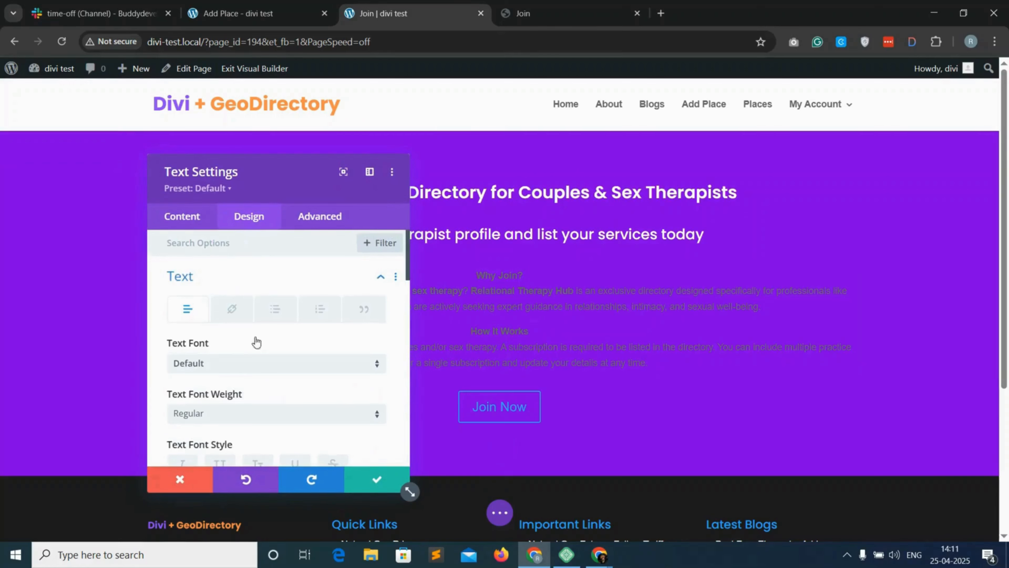
scroll(255, 343, "down", 5)
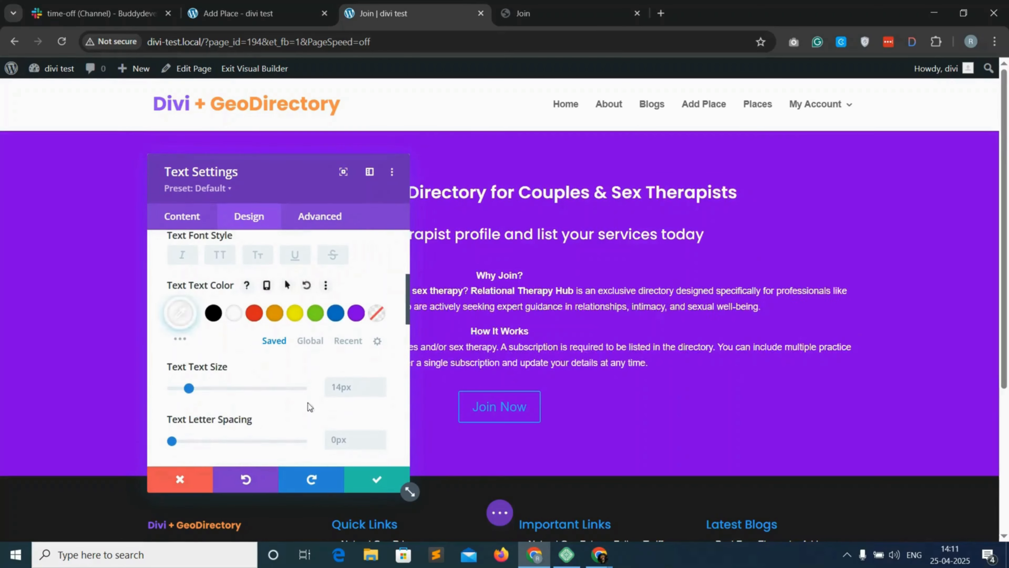
left_click(376, 479)
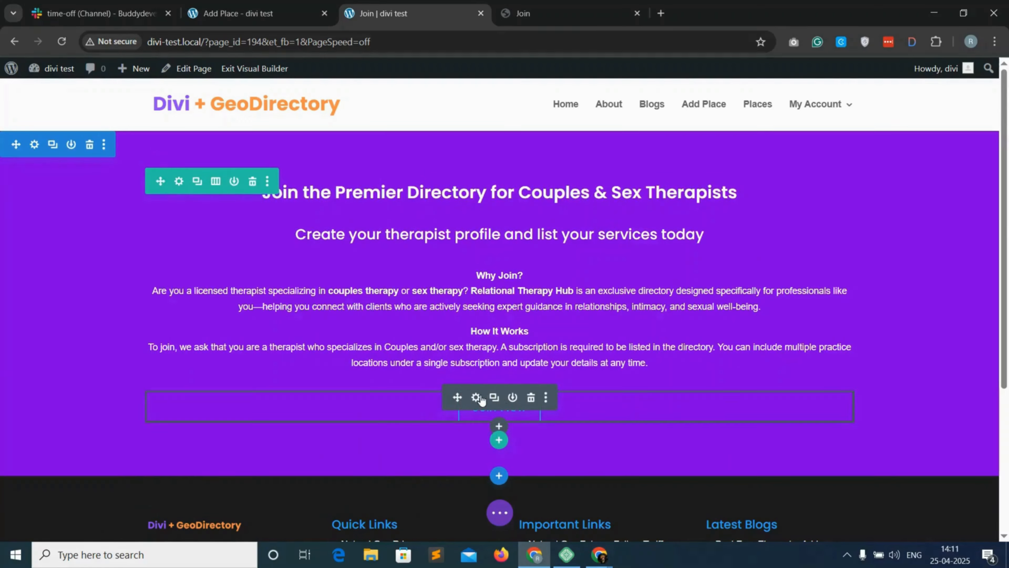
Enable custom styles for the Join Now button, with purple button text and a white #ffffff background
left_click(477, 398)
left_click(262, 215)
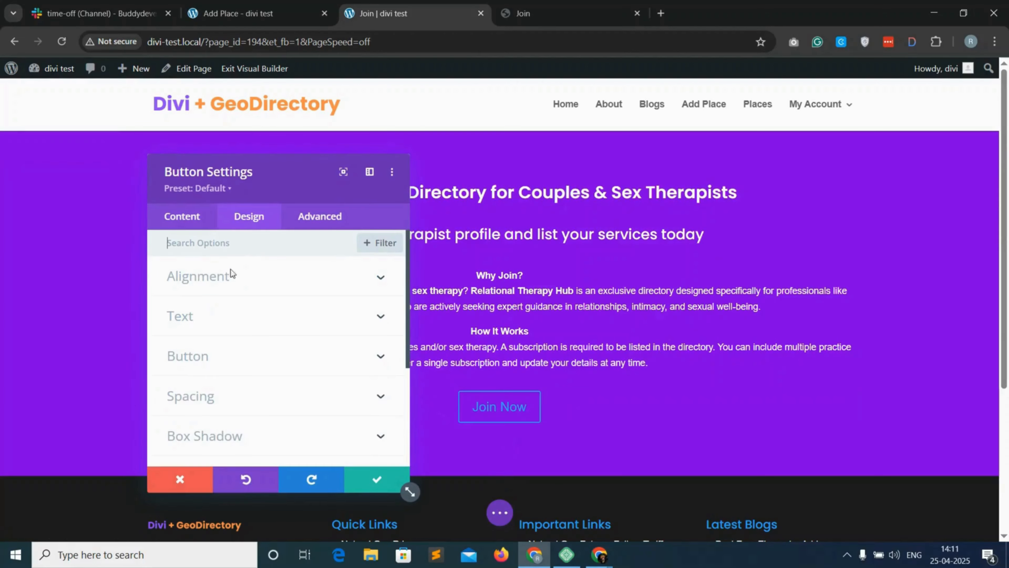
scroll(222, 358, "down", 5)
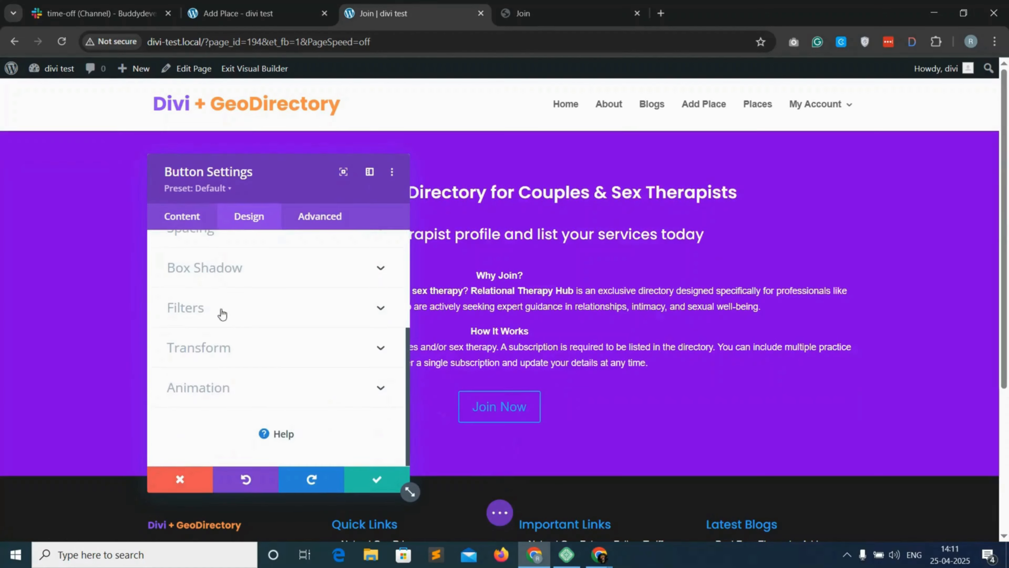
scroll(227, 308, "up", 5)
left_click(206, 355)
left_click(191, 297)
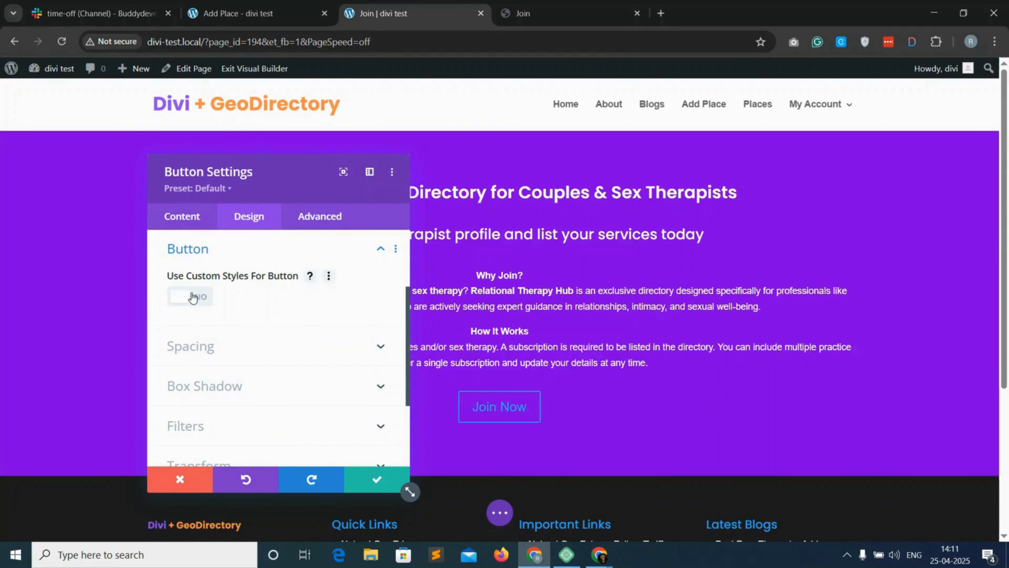
scroll(223, 314, "down", 2)
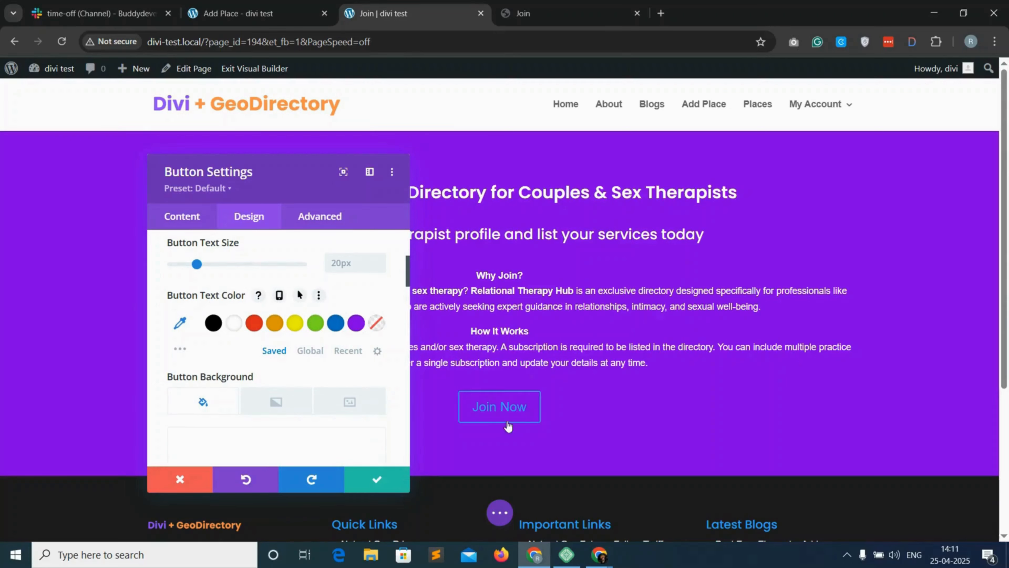
left_click(357, 323)
scroll(274, 350, "down", 3)
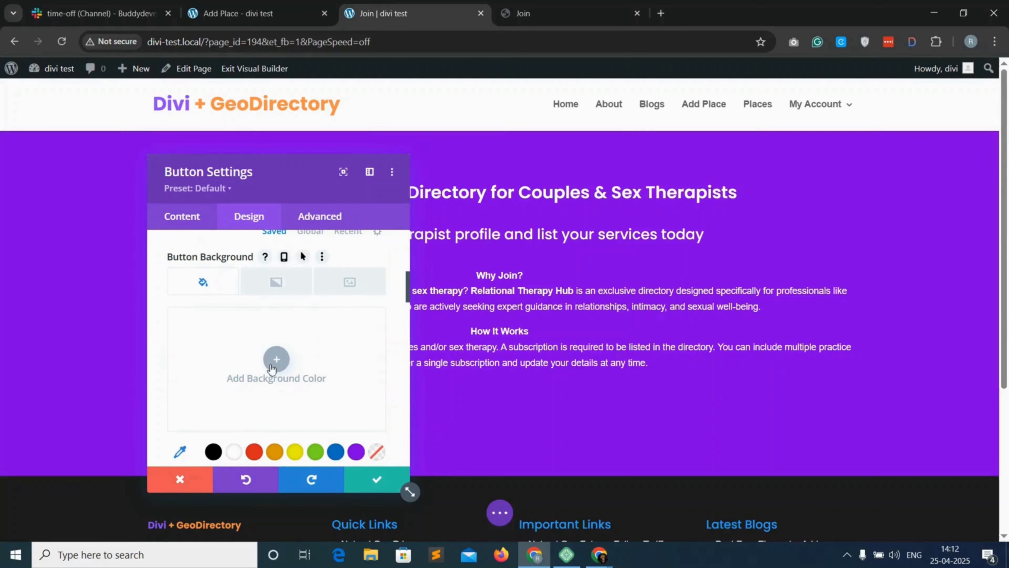
left_click(234, 452)
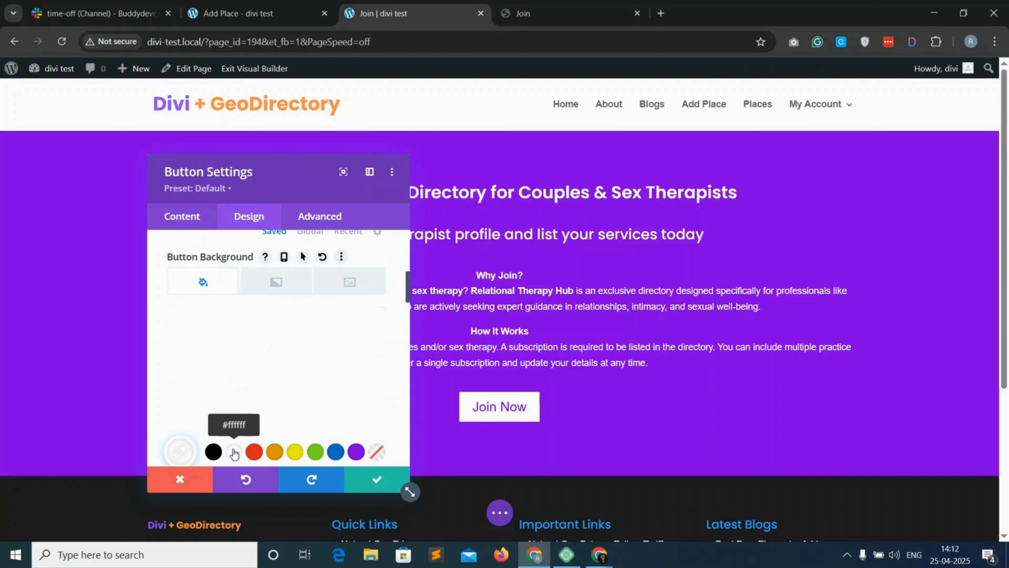
Choose the right-pointing arrow as the Join Now button's icon, toggling the icon display off and back on
scroll(223, 382, "down", 8)
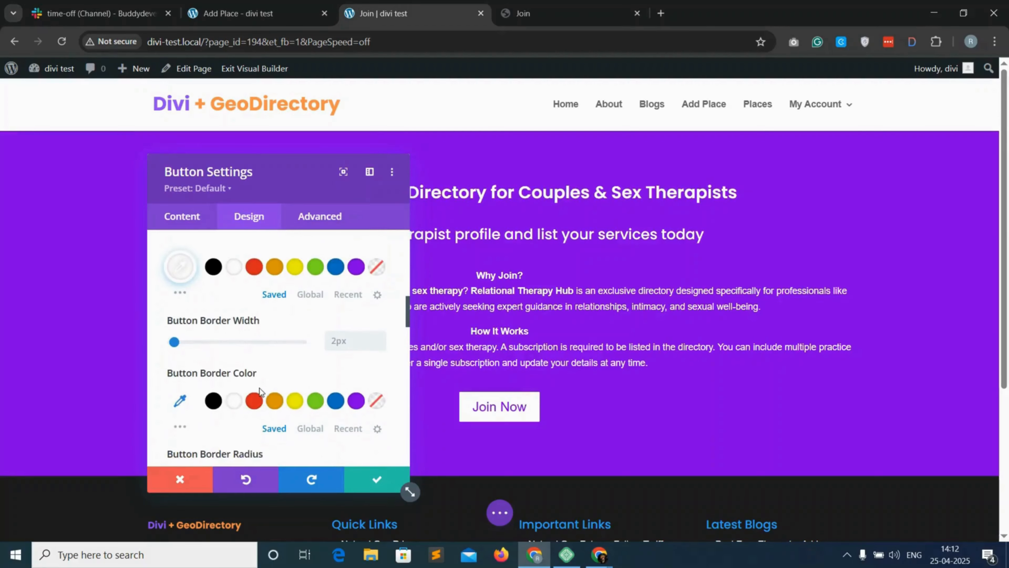
scroll(222, 382, "down", 10)
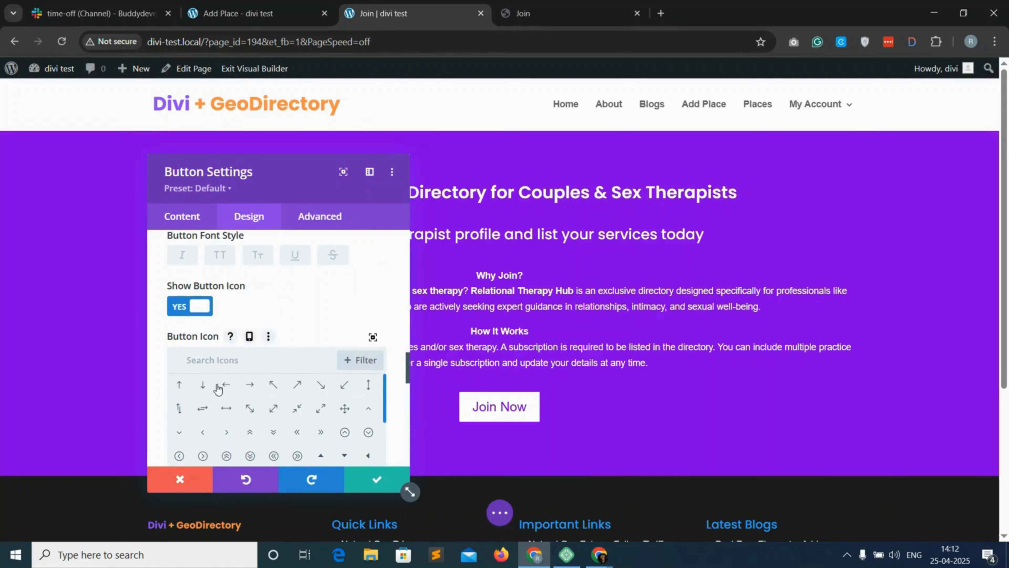
left_click(248, 390)
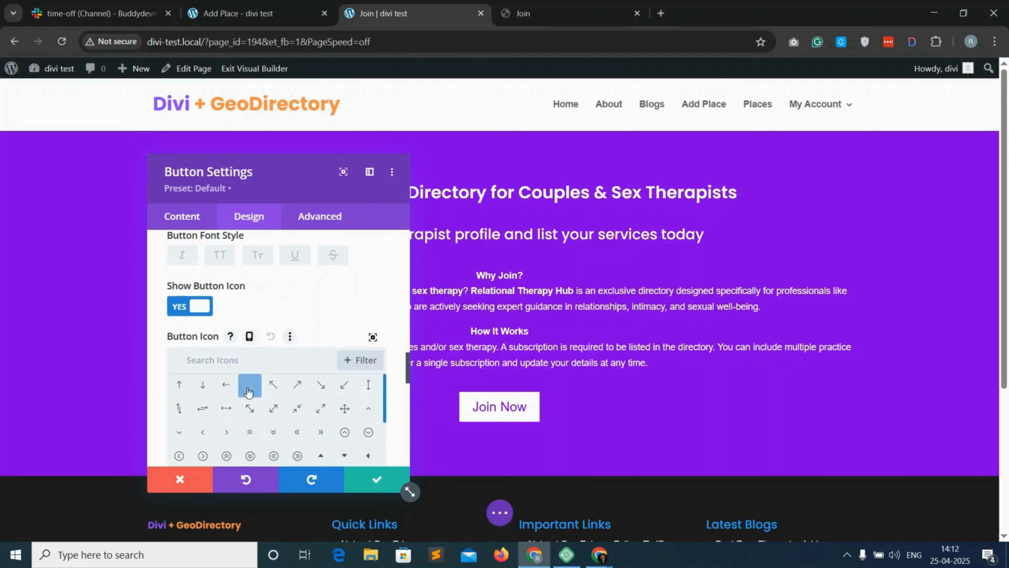
left_click(193, 310)
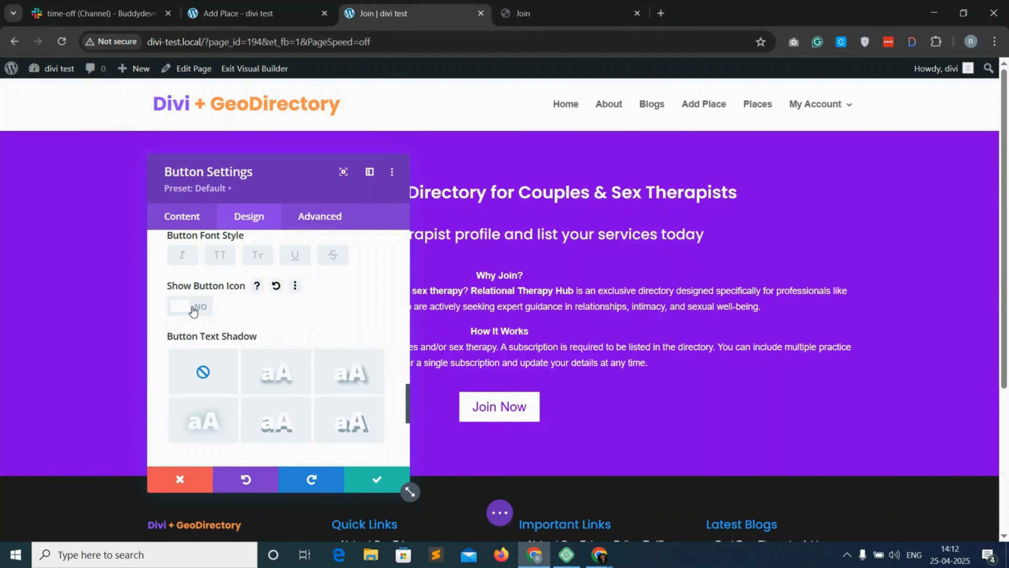
left_click(193, 311)
Apply the first box shadow preset, a soft shadow on all sides, to the Join Now button
scroll(253, 395, "down", 5)
left_click(246, 388)
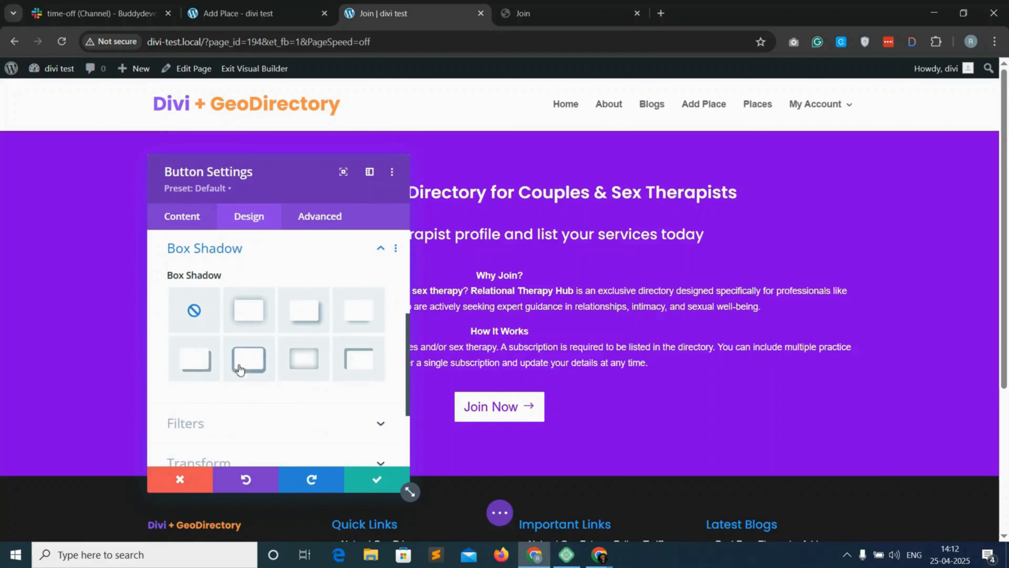
left_click(246, 315)
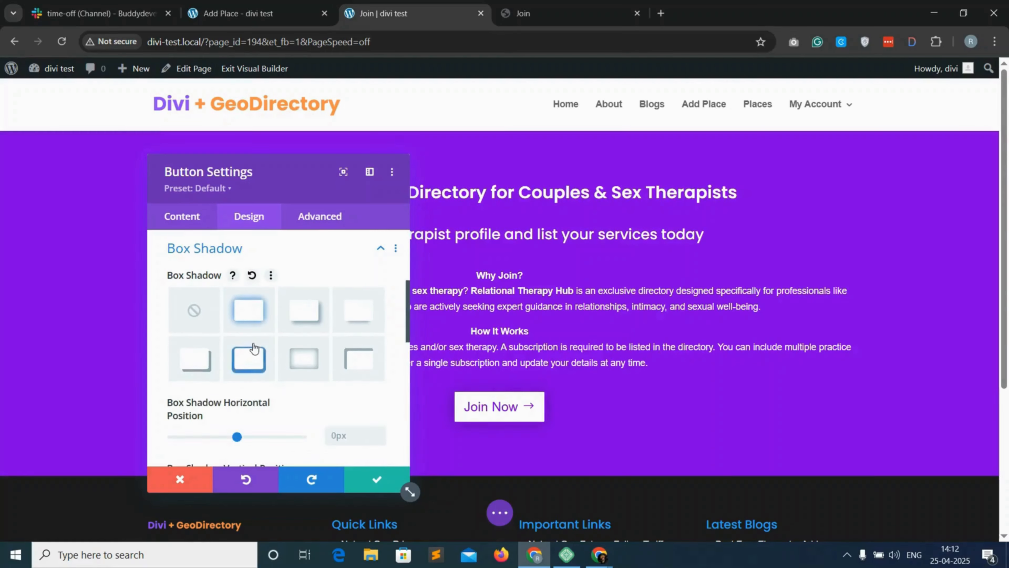
Set the Join Now button's border radius to 10px and save the button settings
scroll(253, 353, "up", 5)
left_click(244, 357)
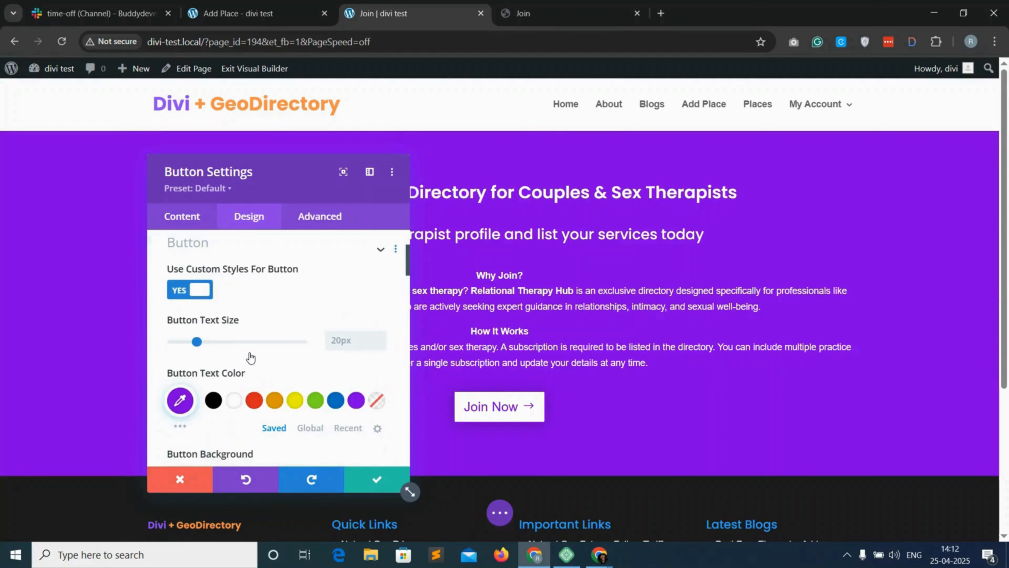
scroll(250, 358, "down", 3)
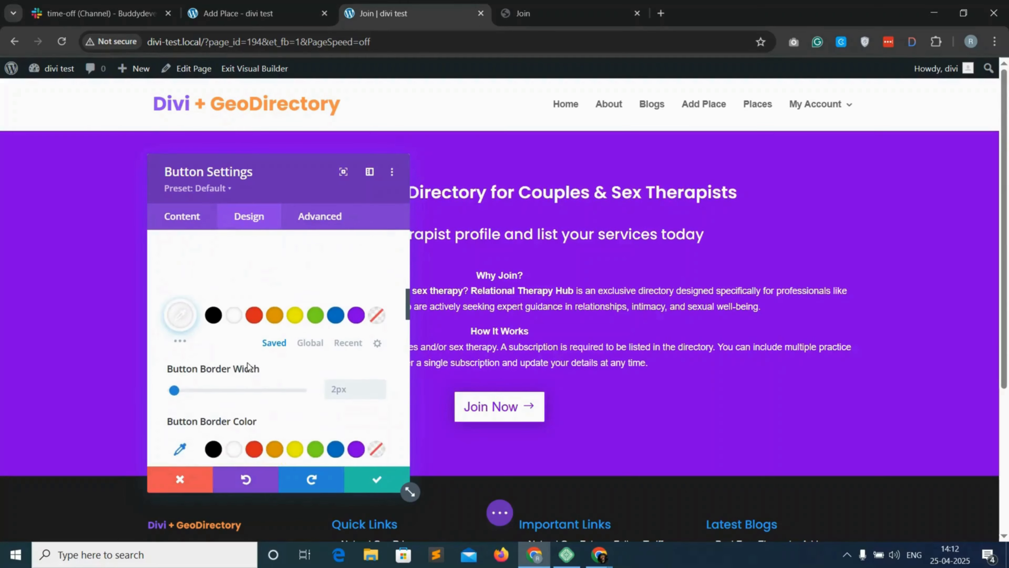
scroll(252, 366, "down", 3)
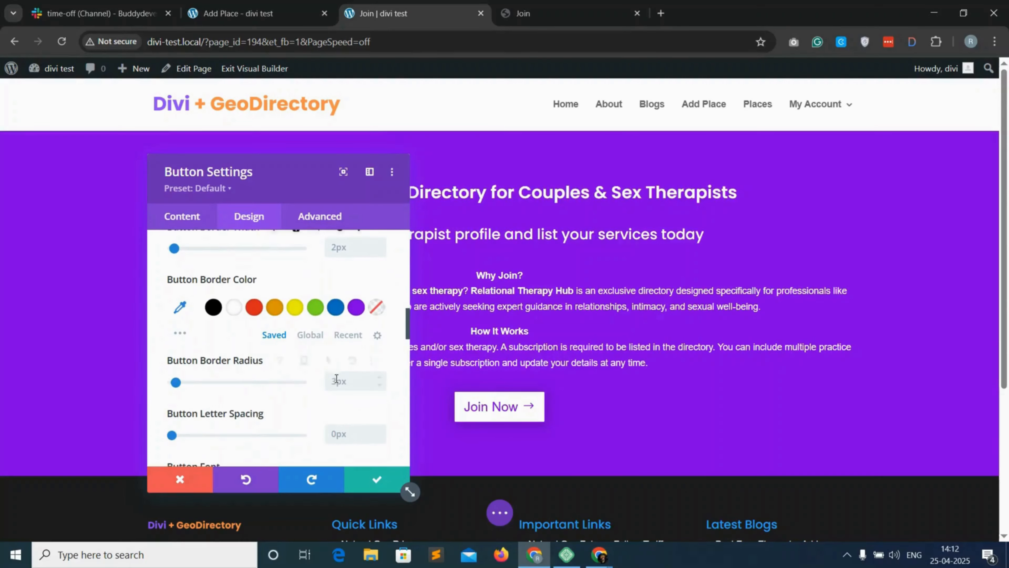
left_click(346, 383)
type("10")
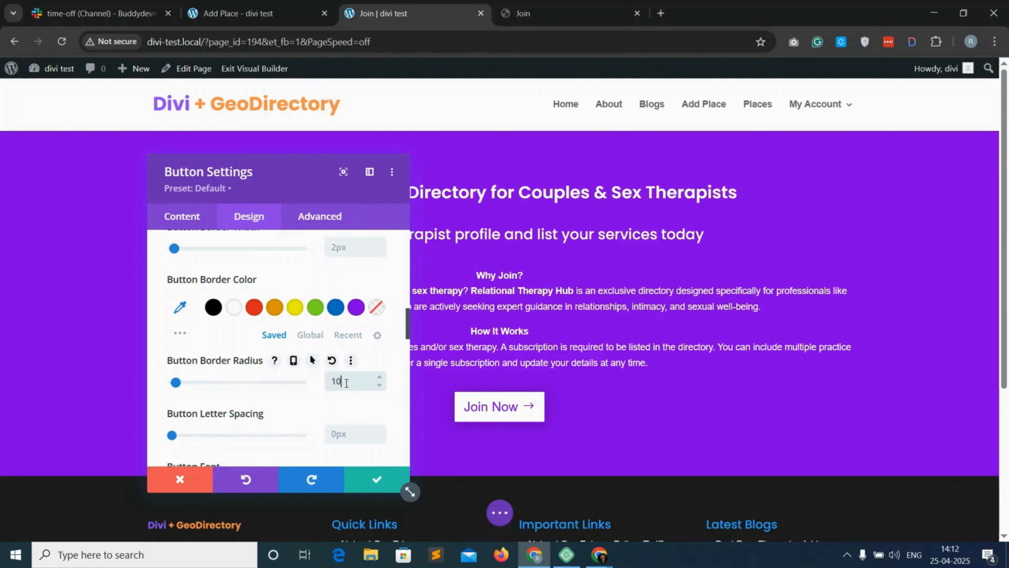
type("px")
left_click(377, 485)
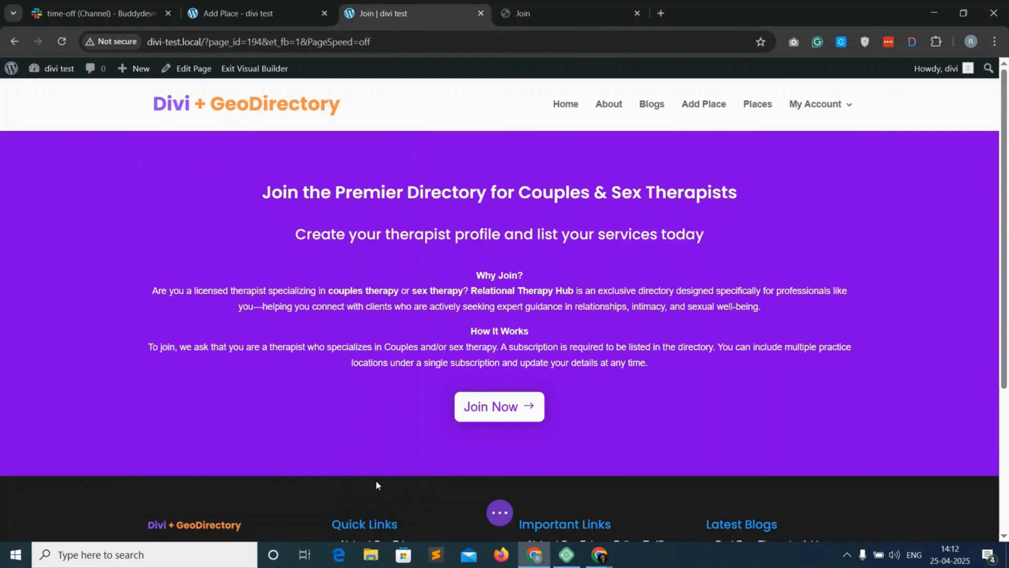
Add a regular section below the purple one, with a single-column row containing a Heading module
mouse_move(501, 480)
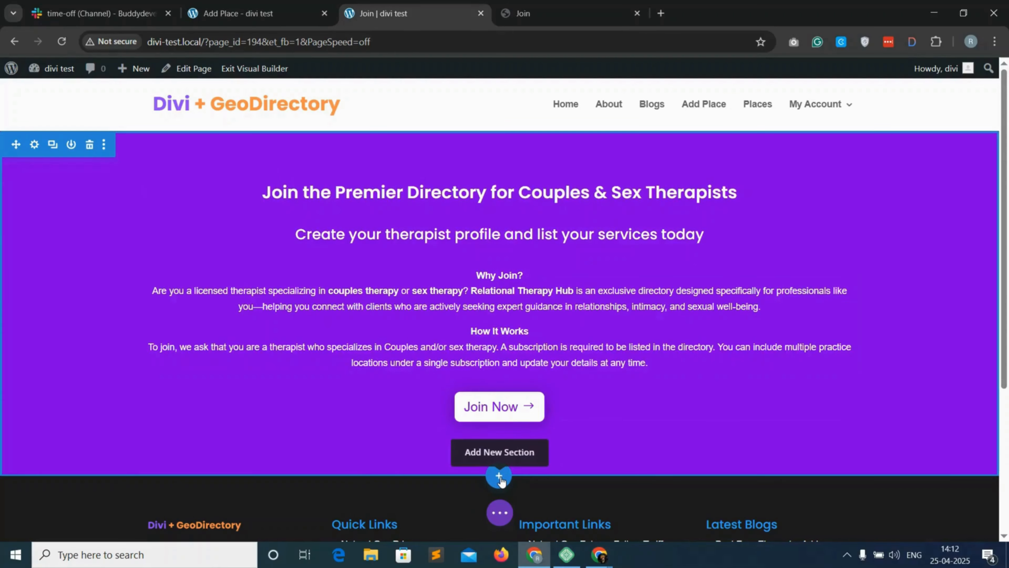
left_click(500, 477)
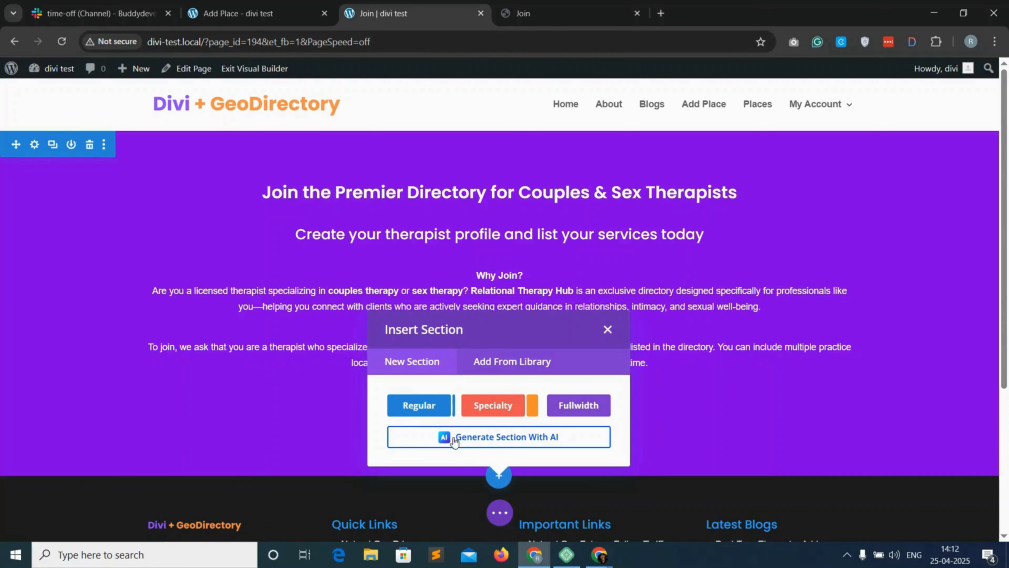
left_click(415, 406)
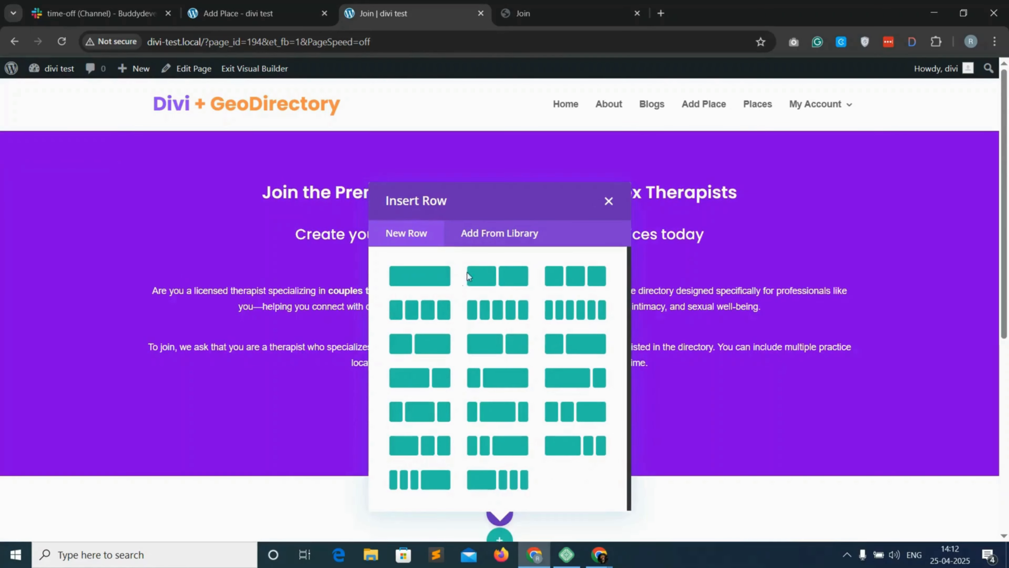
left_click(427, 277)
type("head")
left_click(453, 239)
Copy the heading "Choose Your Subscription Package" from the reference Join page
left_click(584, 5)
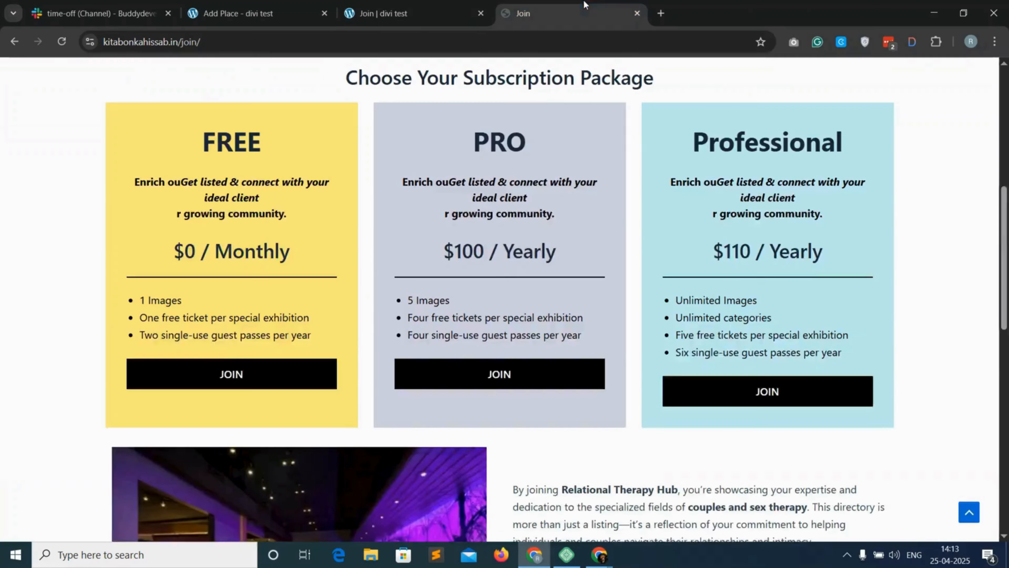
scroll(467, 374, "down", 4)
scroll(467, 373, "up", 8)
double_click(556, 214)
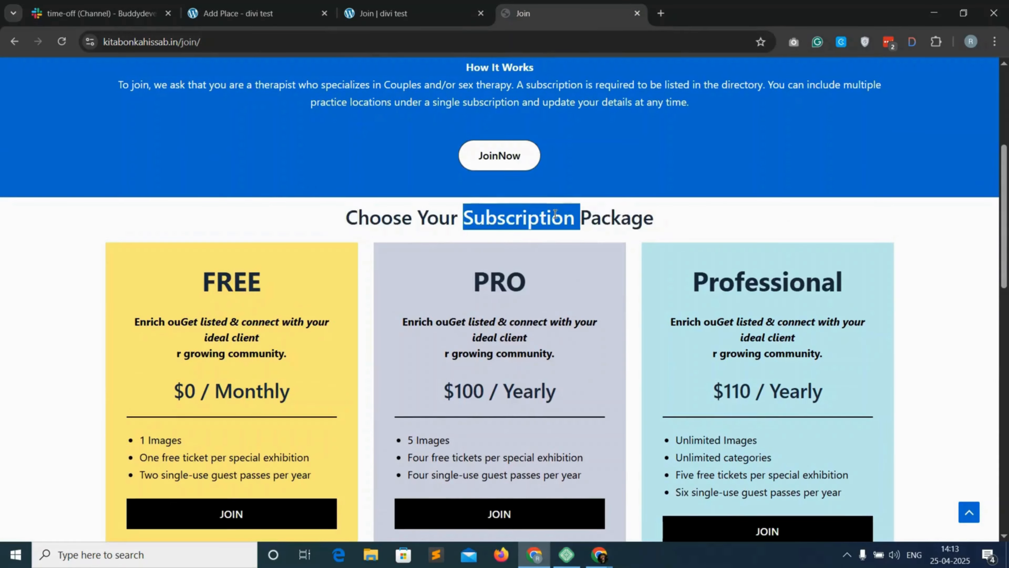
triple_click(556, 214)
right_click(555, 216)
left_click(564, 230)
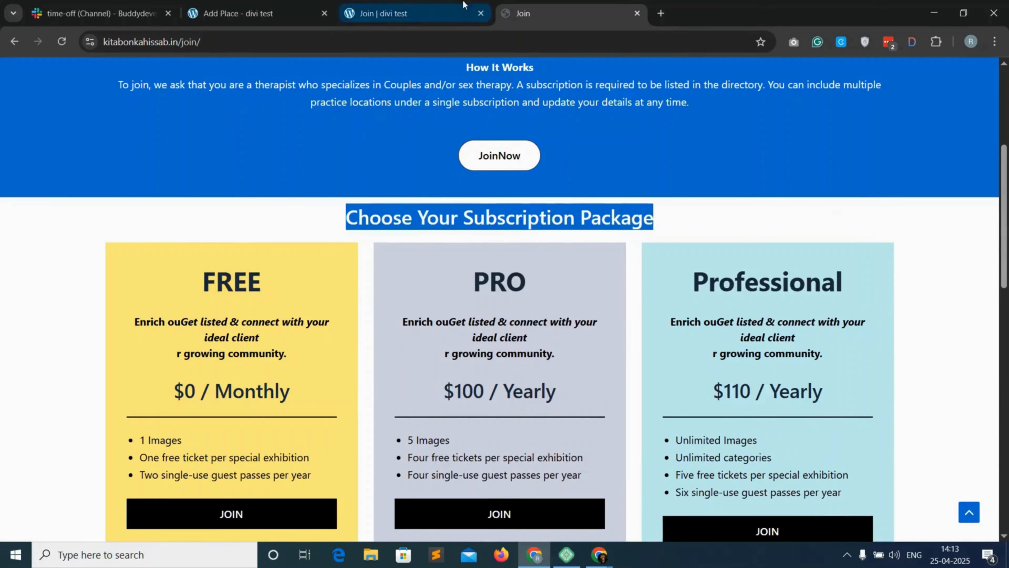
Return to the Divi page and replace the new heading's placeholder text with the copied "Choose Your Subscription Package"
left_click(397, 14)
triple_click(200, 362)
right_click(200, 362)
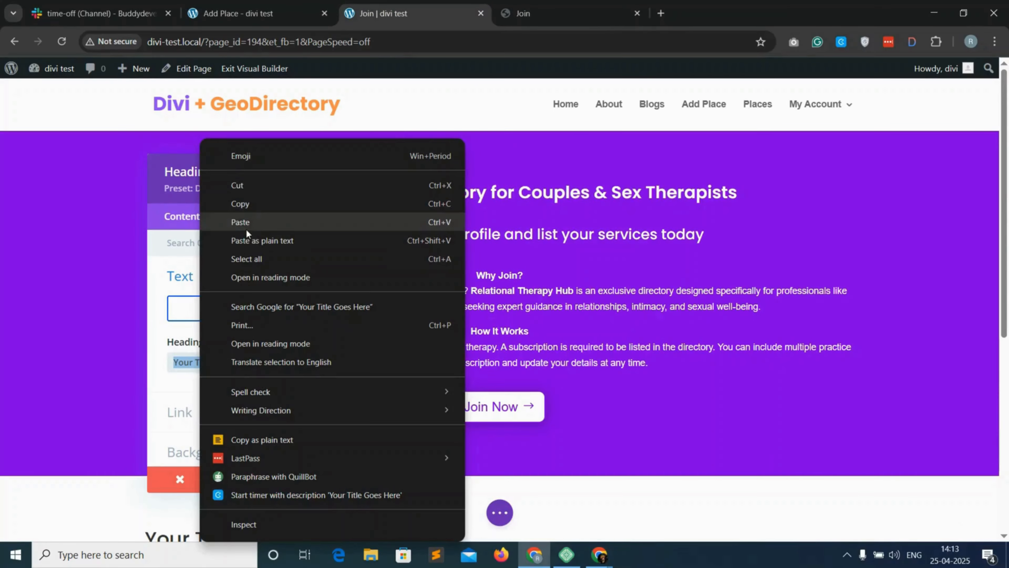
left_click(247, 221)
Center-align the "Choose Your Subscription Package" heading text and set its font weight to Semi Bold
left_click(236, 225)
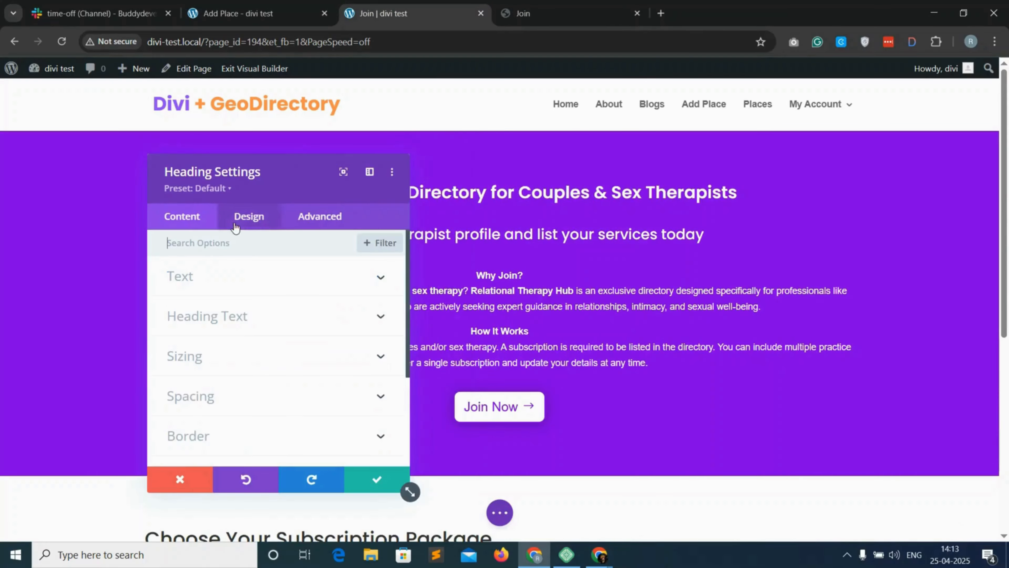
left_click(265, 328)
scroll(244, 393, "down", 3)
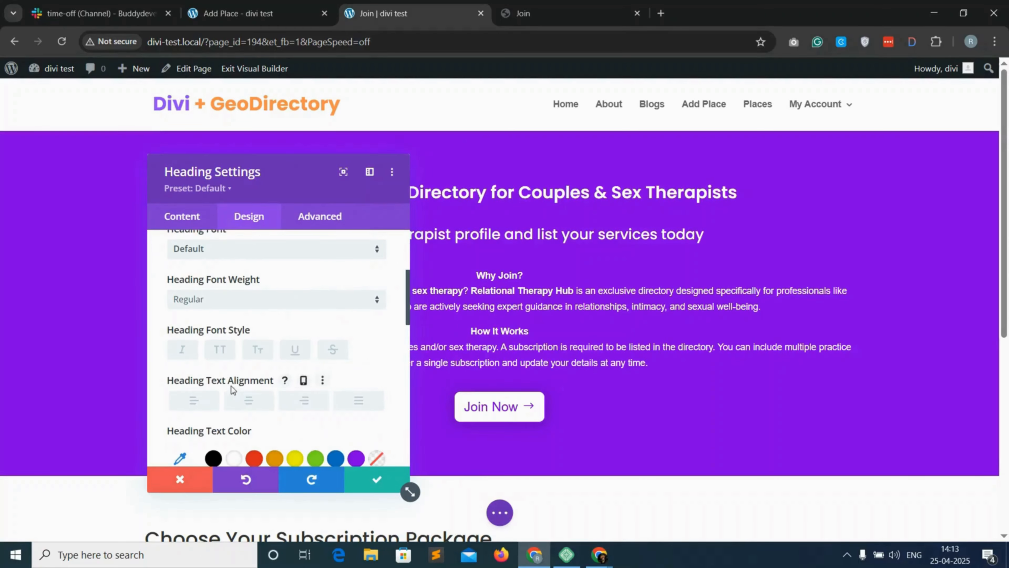
scroll(243, 342, "up", 1)
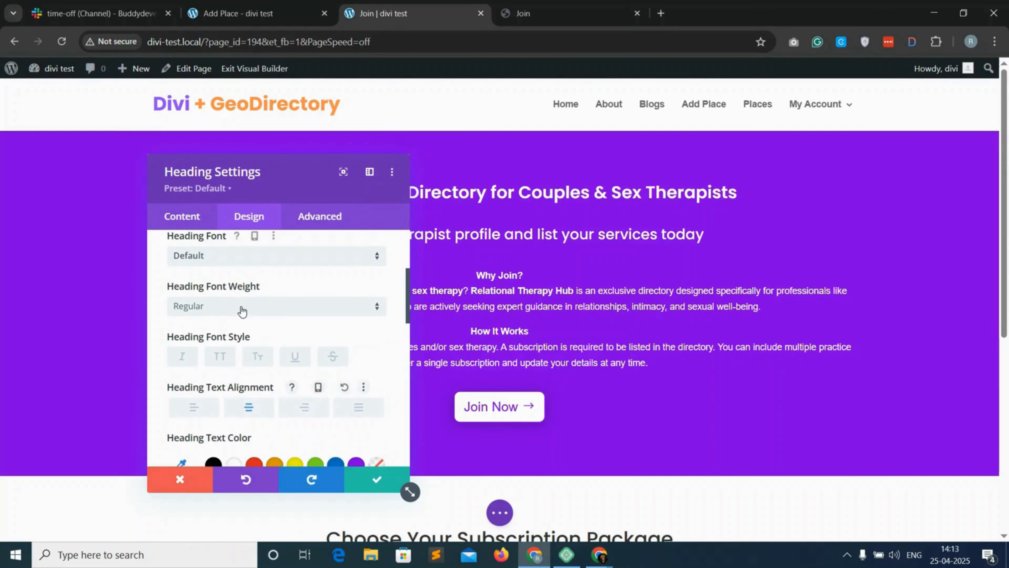
left_click(241, 306)
left_click(205, 410)
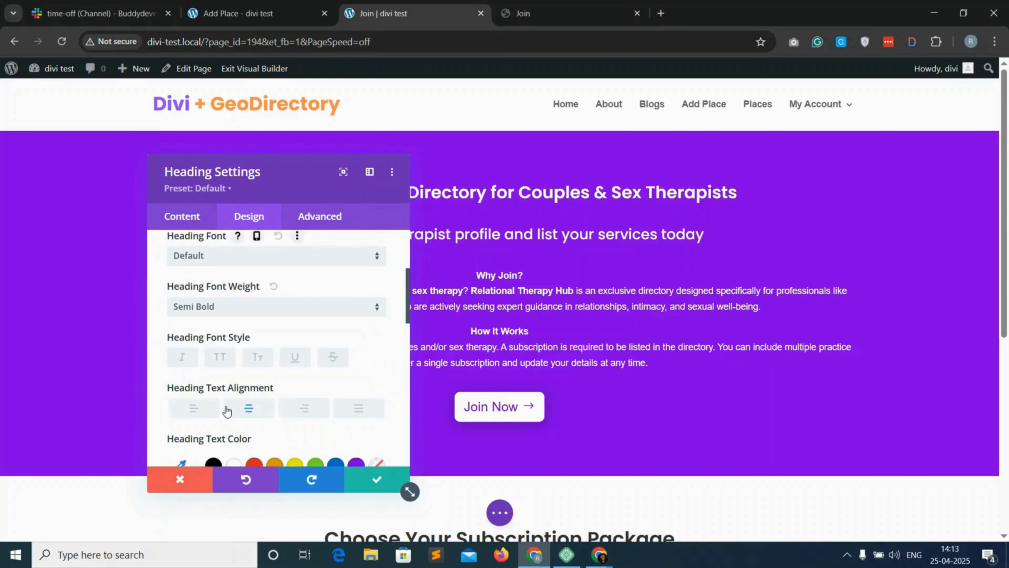
Set the heading text color to black and save the heading settings
scroll(251, 424, "down", 1)
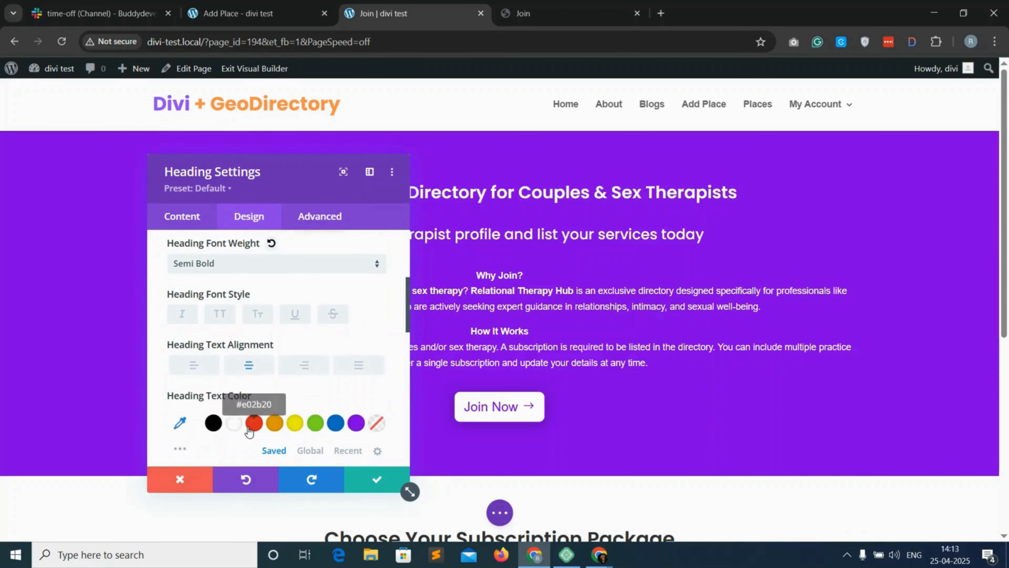
left_click(213, 422)
left_click(354, 479)
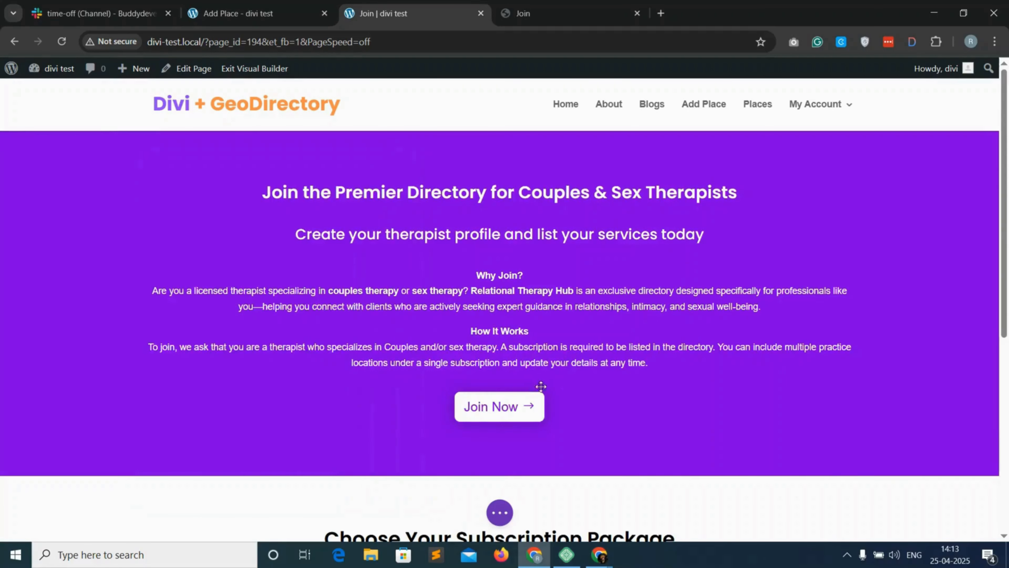
Add a three-column row below the subscription heading and insert a Pricing Tables module in its first column
scroll(529, 390, "down", 5)
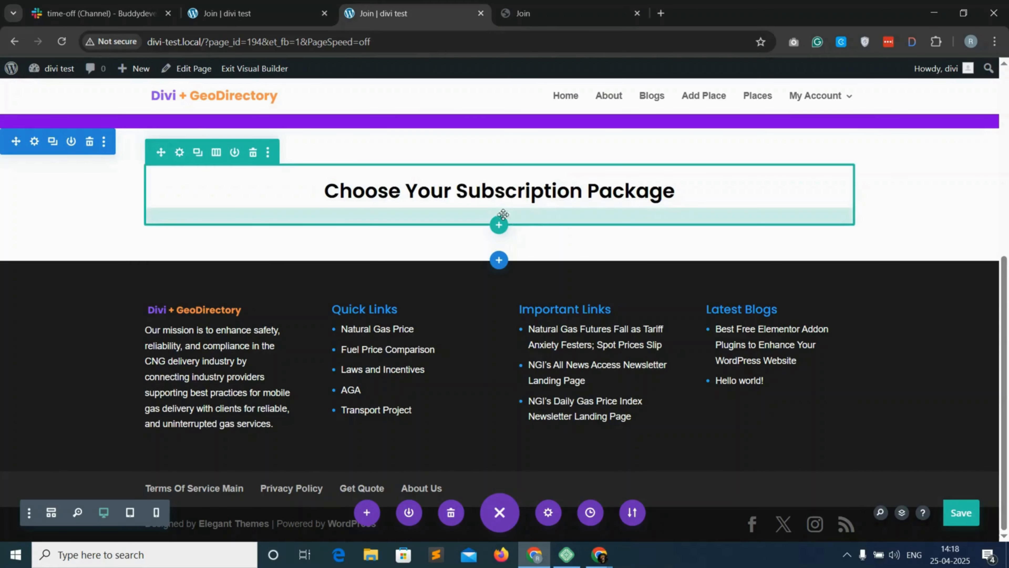
left_click(498, 226)
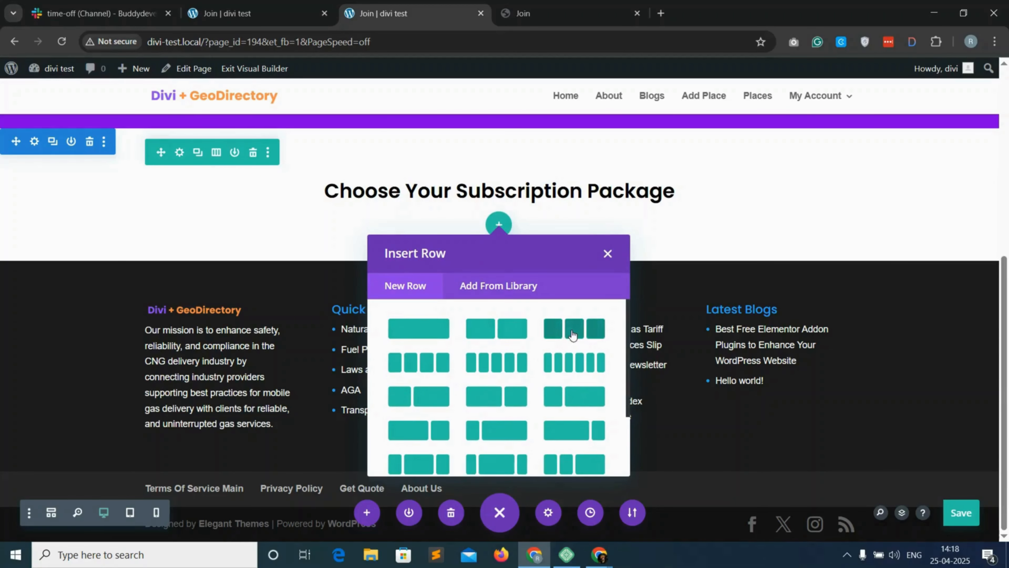
left_click(573, 335)
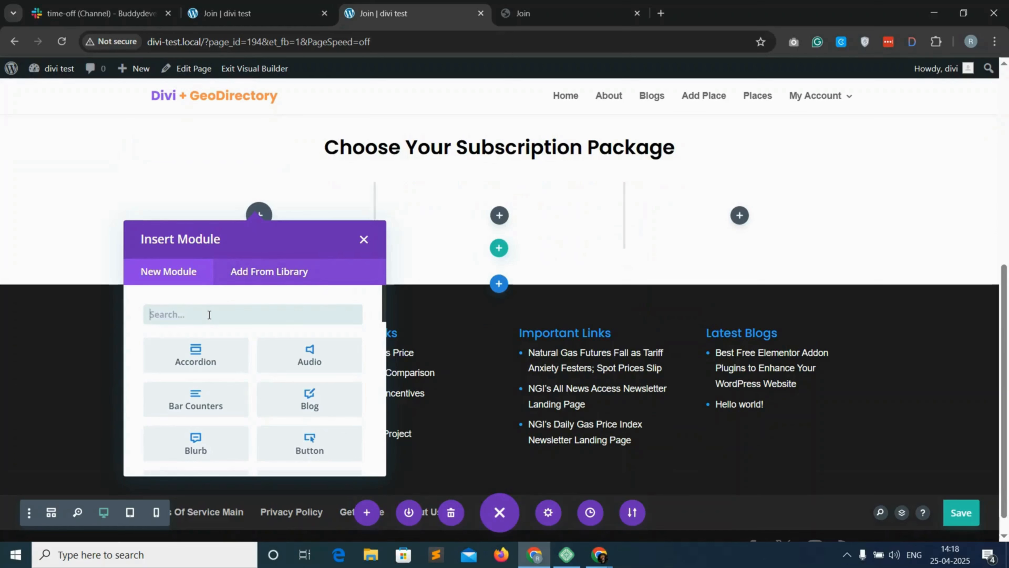
type("pricing")
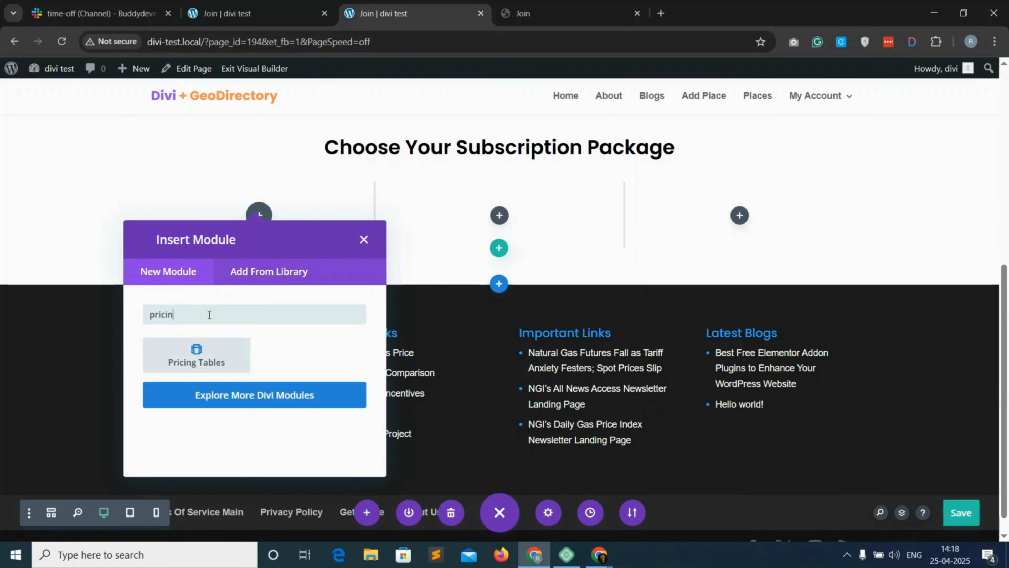
left_click(209, 352)
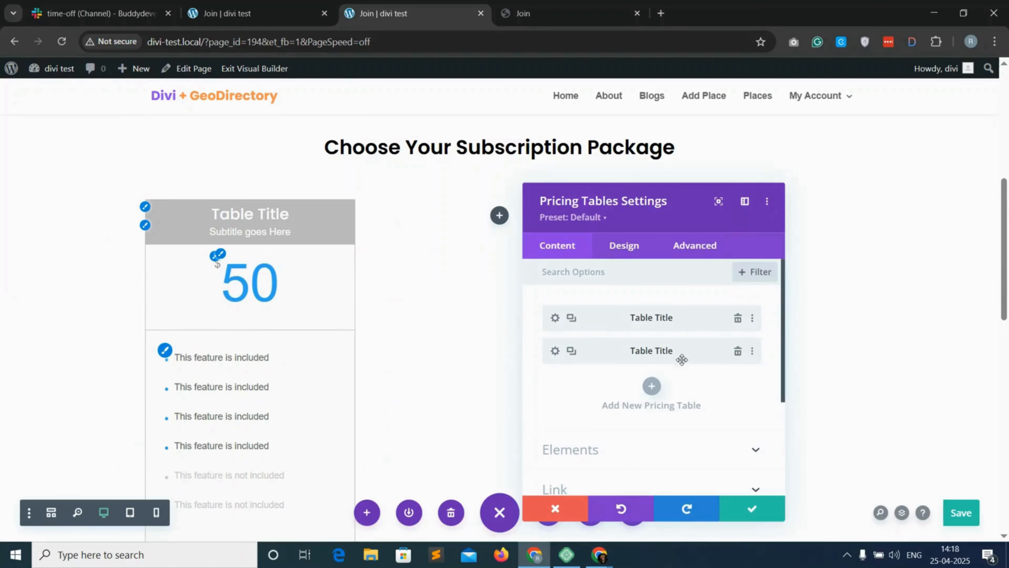
Delete the second pricing table from the module and open the remaining table's title for editing
left_click(737, 352)
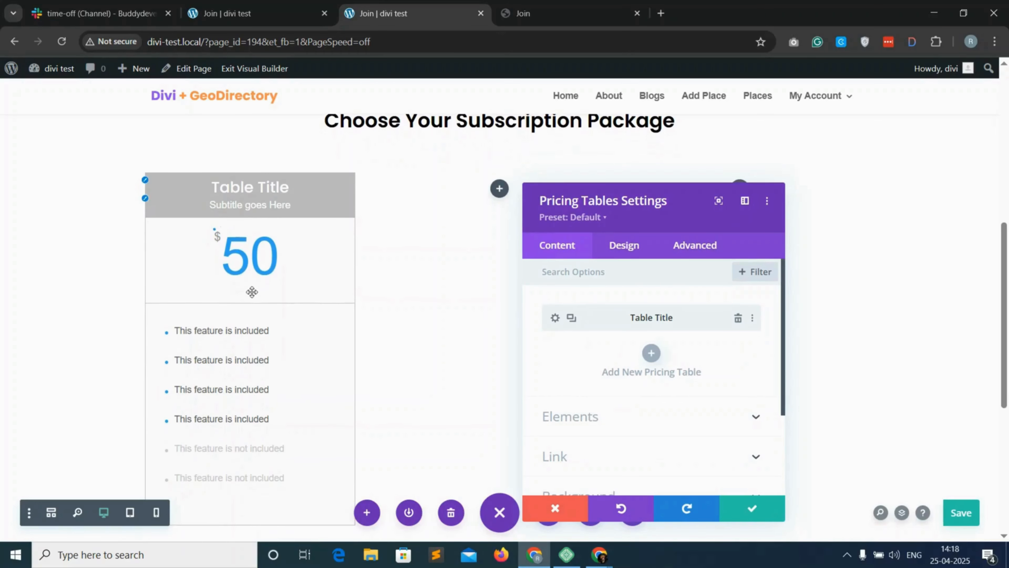
left_click(555, 318)
scroll(604, 353, "down", 2)
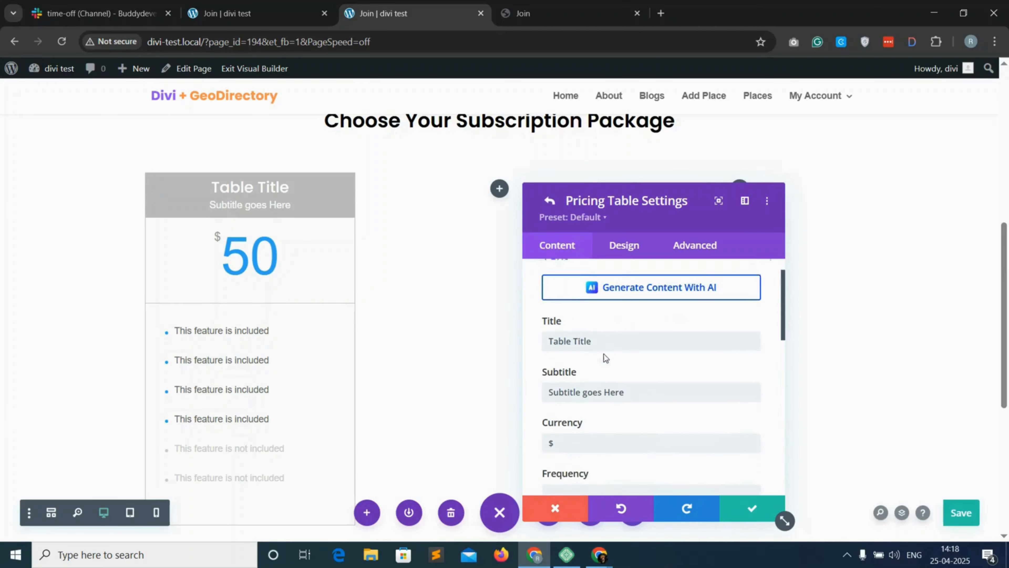
triple_click(575, 325)
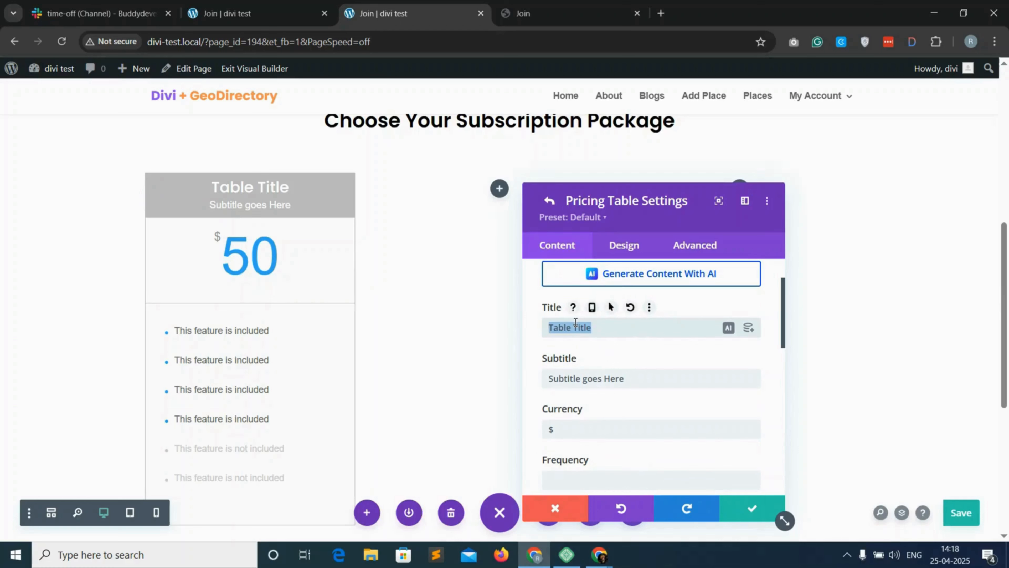
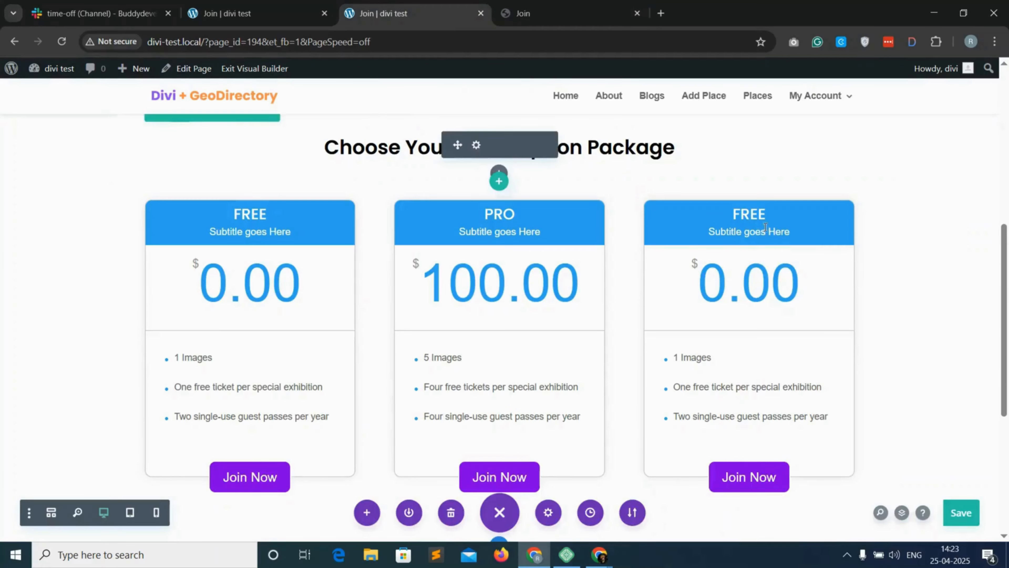
Open the settings of the third column's pricing table and copy the title "Professional" from the reference Join page
left_click(723, 233)
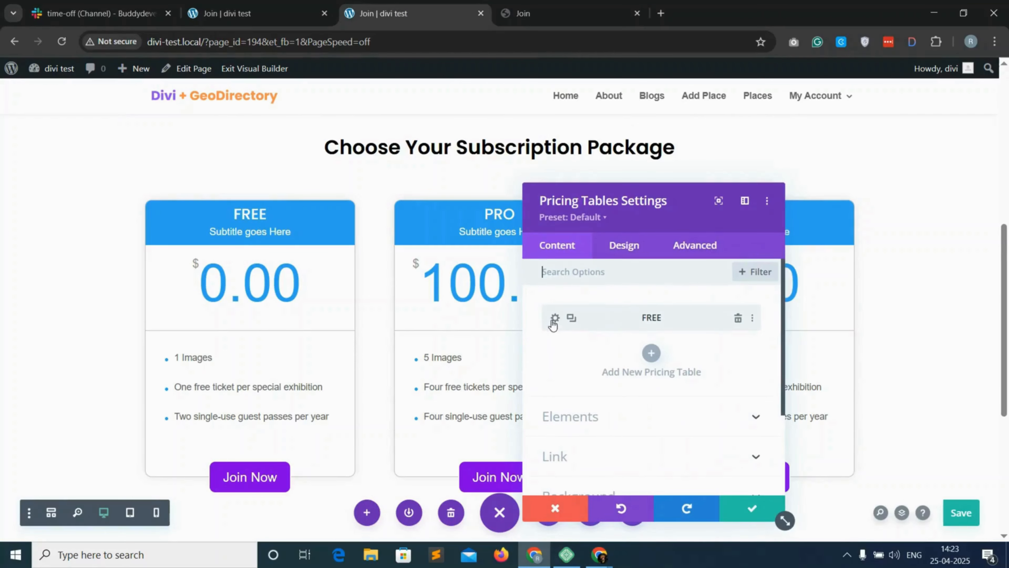
left_click(555, 318)
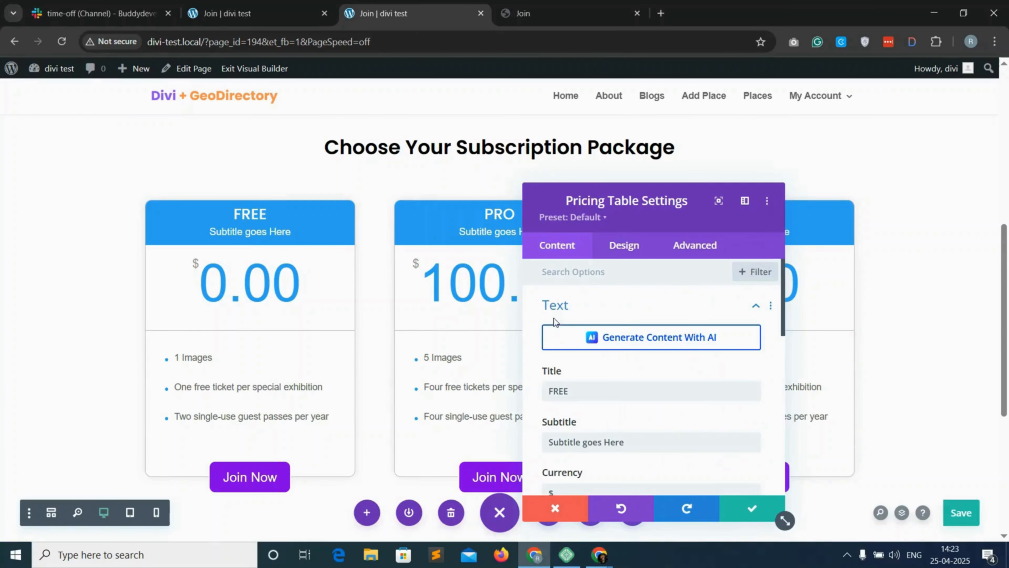
double_click(552, 391)
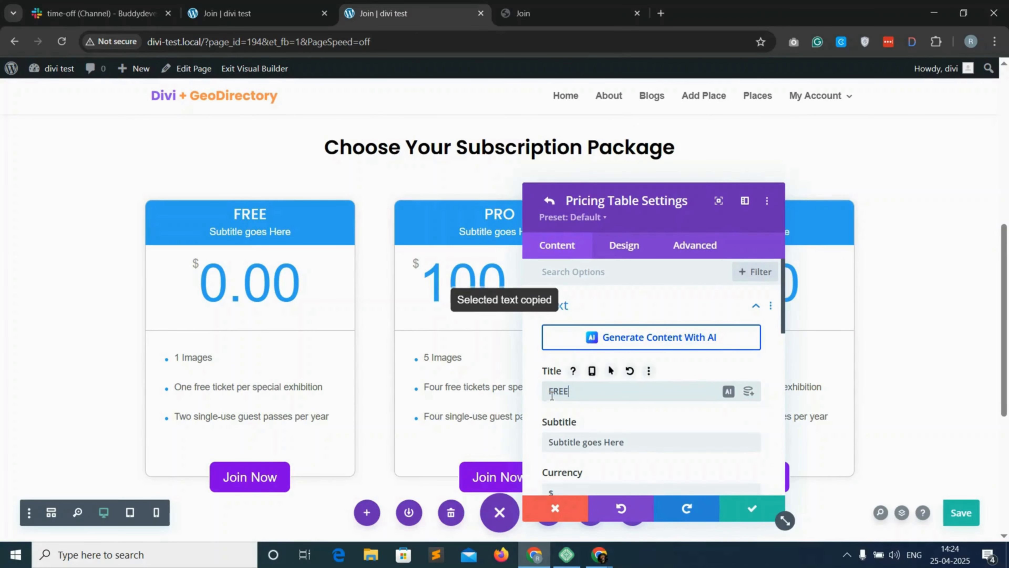
right_click(552, 394)
left_click(537, 9)
right_click(769, 207)
left_click(789, 224)
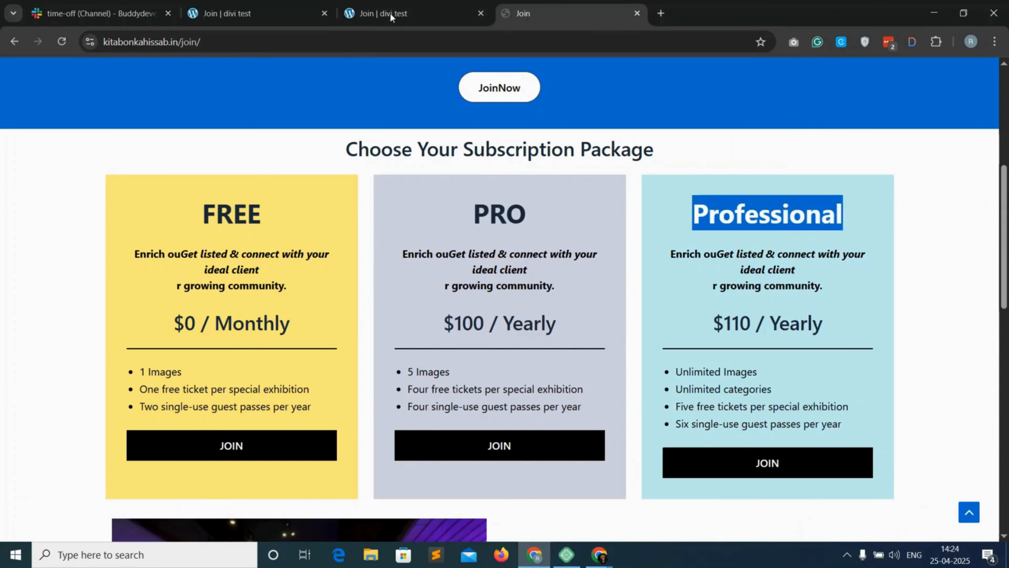
Return to the Divi page and try to replace the third table's title with the copied "Professional"
left_click(391, 16)
double_click(557, 391)
key("ctrl+c")
right_click(556, 391)
left_click(614, 228)
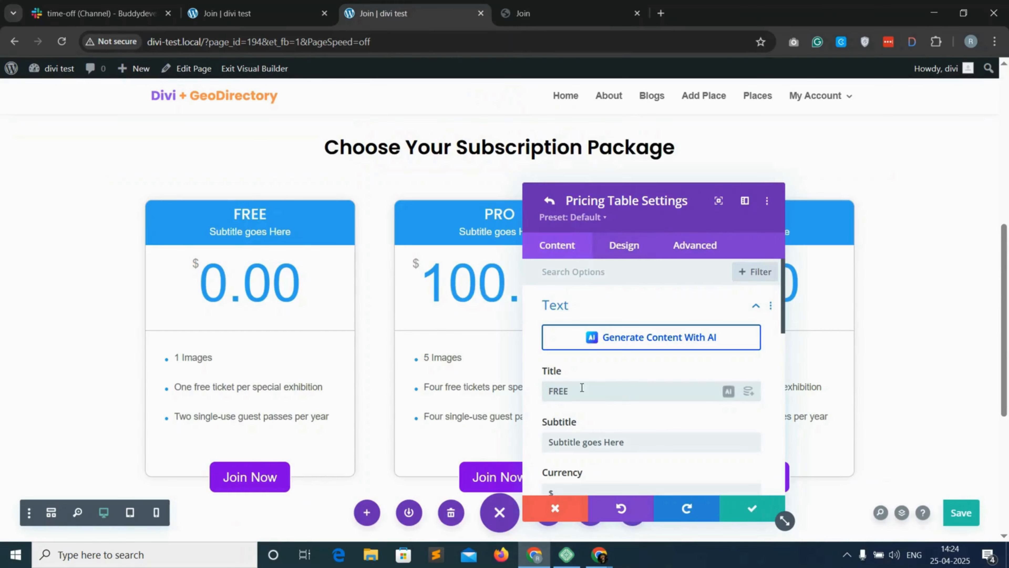
Copy "Professional" from the reference page again and retry pasting it over the third table's title
left_click(556, 11)
right_click(764, 214)
left_click(798, 230)
left_click(459, 5)
double_click(556, 391)
key("ctrl+x")
right_click(560, 391)
left_click(623, 207)
Clear the third pricing table's title, revisit the reference page's package title, and paste "Professional" into the empty title
double_click(557, 391)
key("ctrl+x")
left_click(556, 11)
left_click(398, 13)
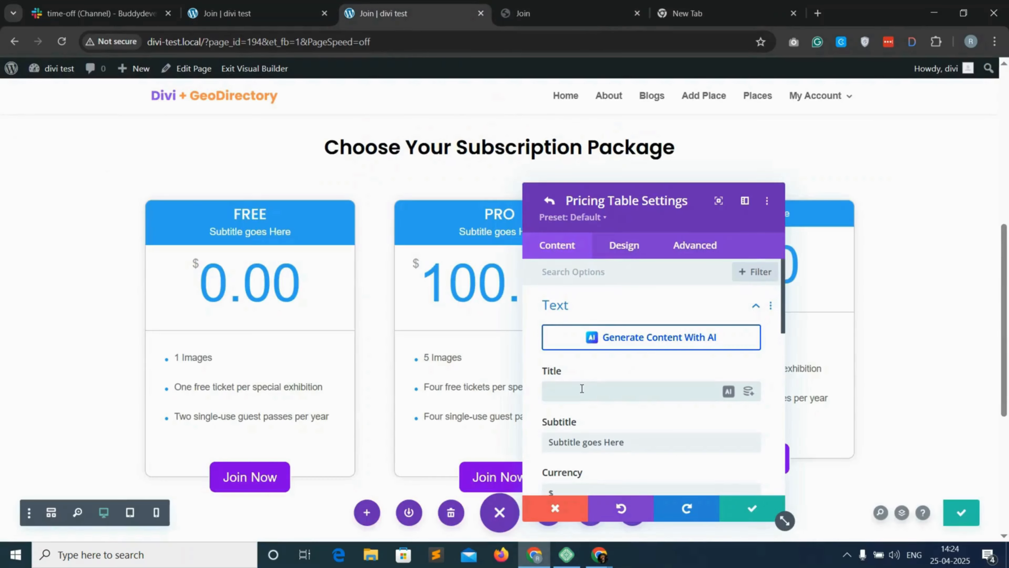
right_click(581, 388)
left_click(642, 228)
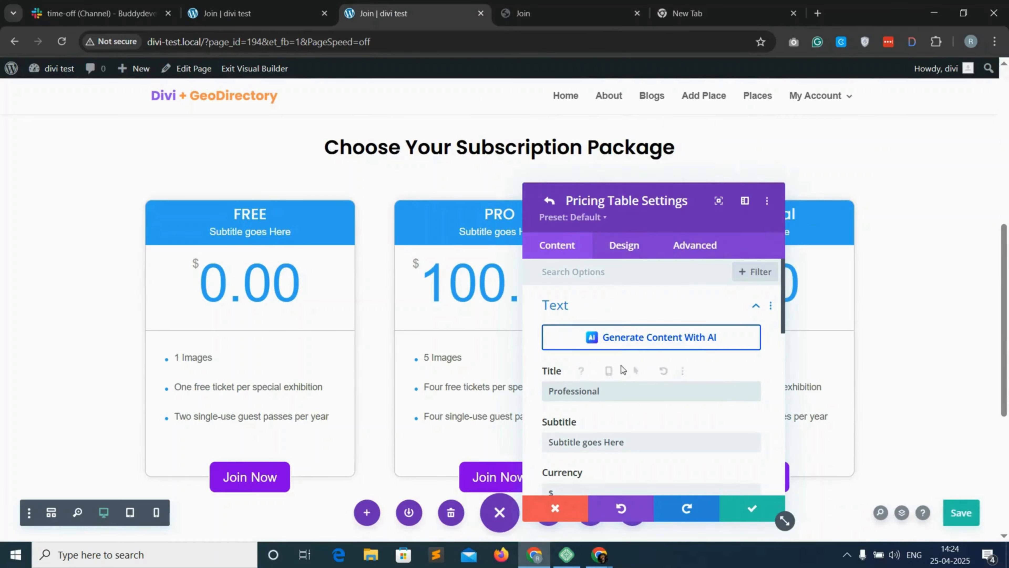
Check the reference page's package and set the Professional table's price to 110
scroll(599, 445, "down", 1)
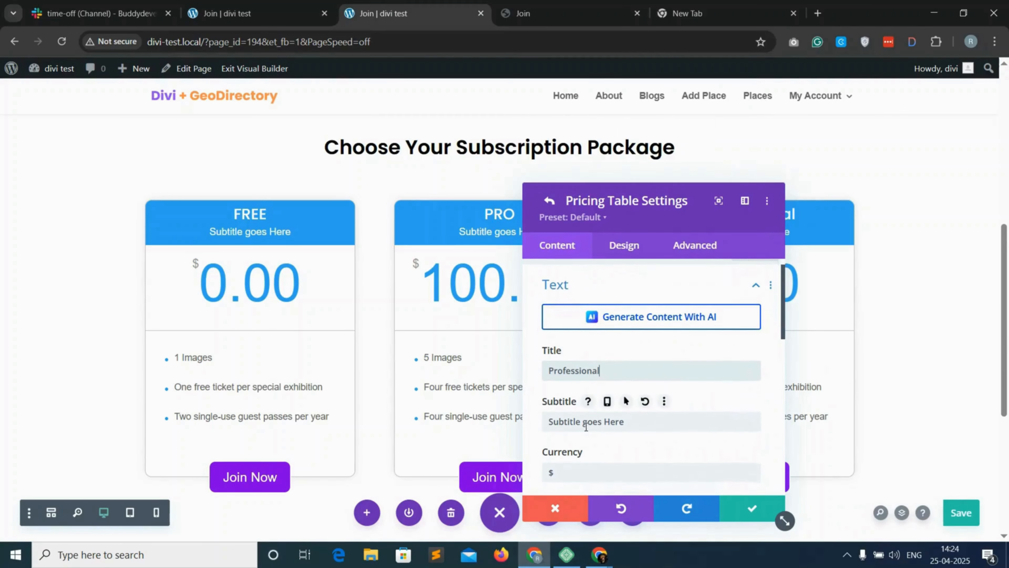
scroll(578, 418, "down", 2)
left_click(576, 13)
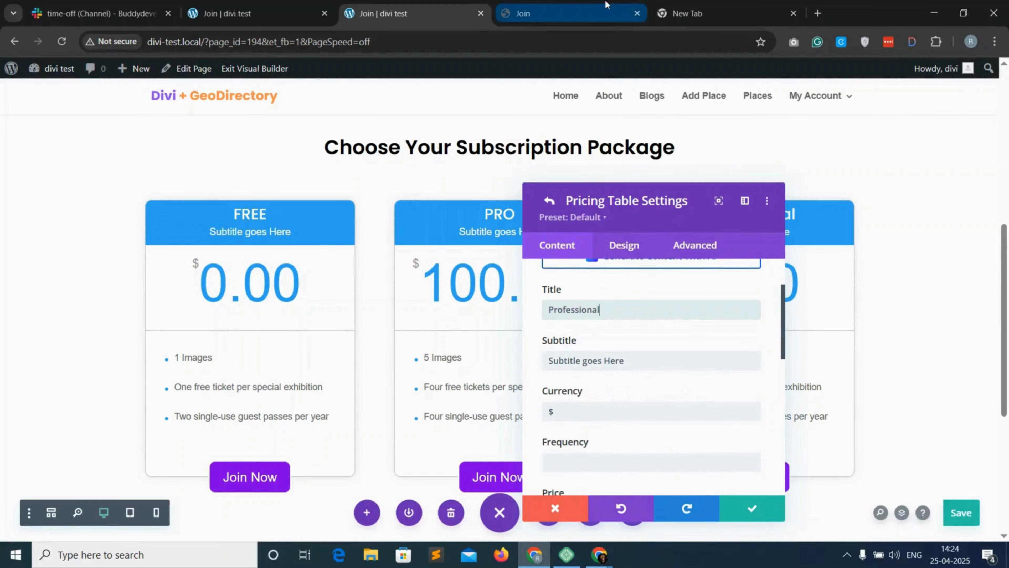
left_click(472, 5)
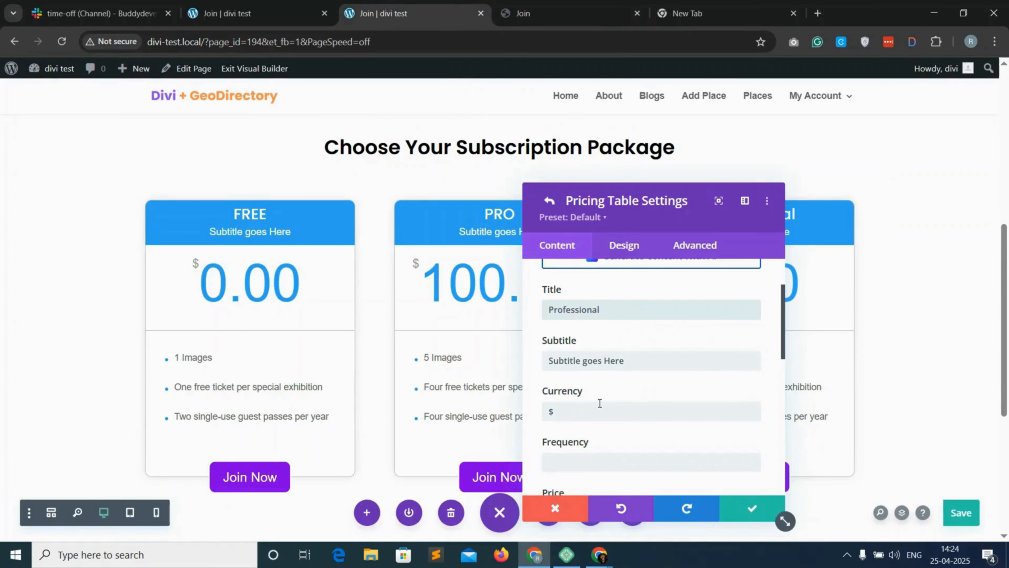
scroll(598, 405, "down", 2)
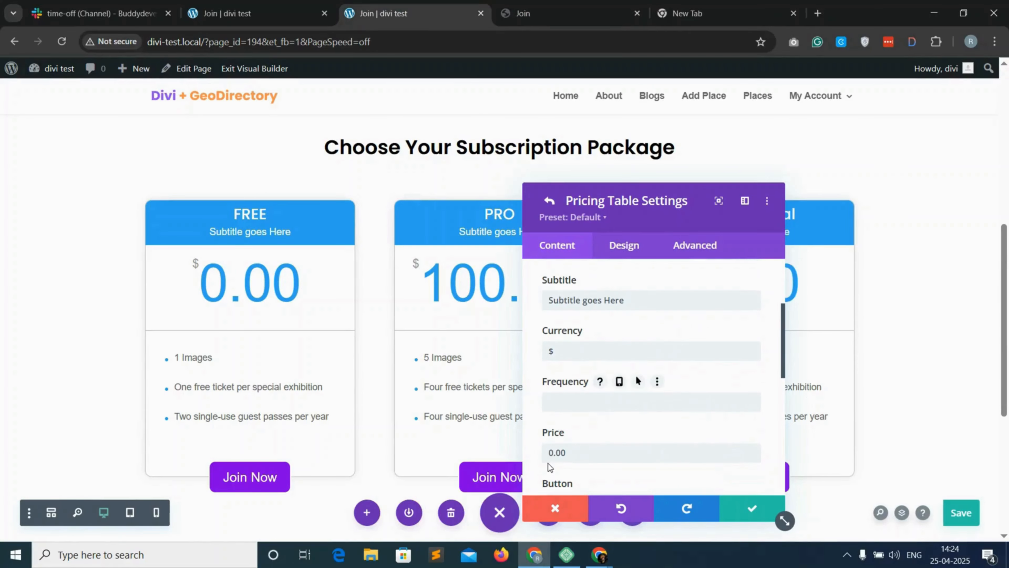
double_click(550, 452)
key("BackSpace")
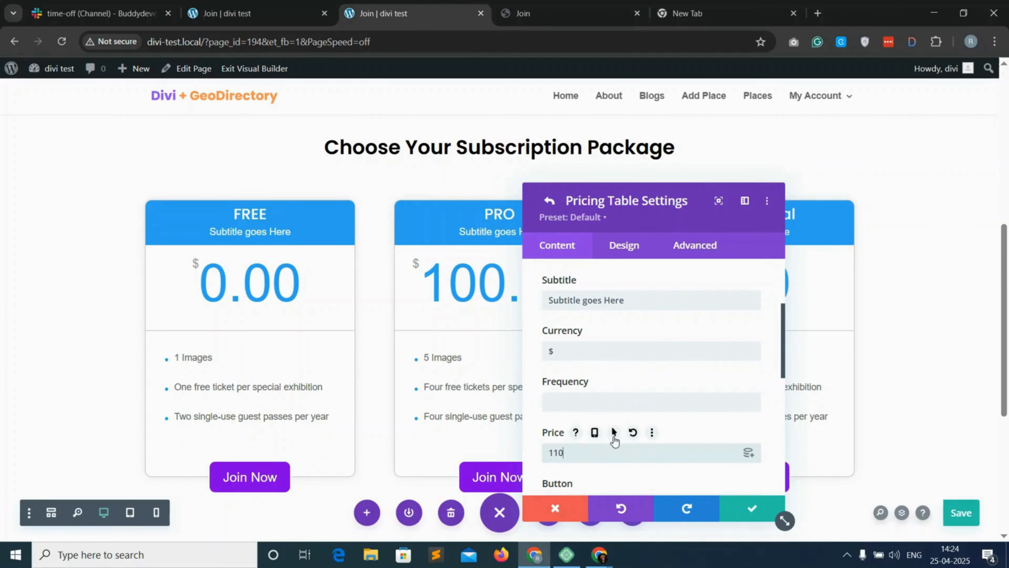
Copy the Professional package's feature list, from "Unlimited Images" to "Six single-use guest passes per year", from the reference Join page
scroll(622, 440, "down", 8)
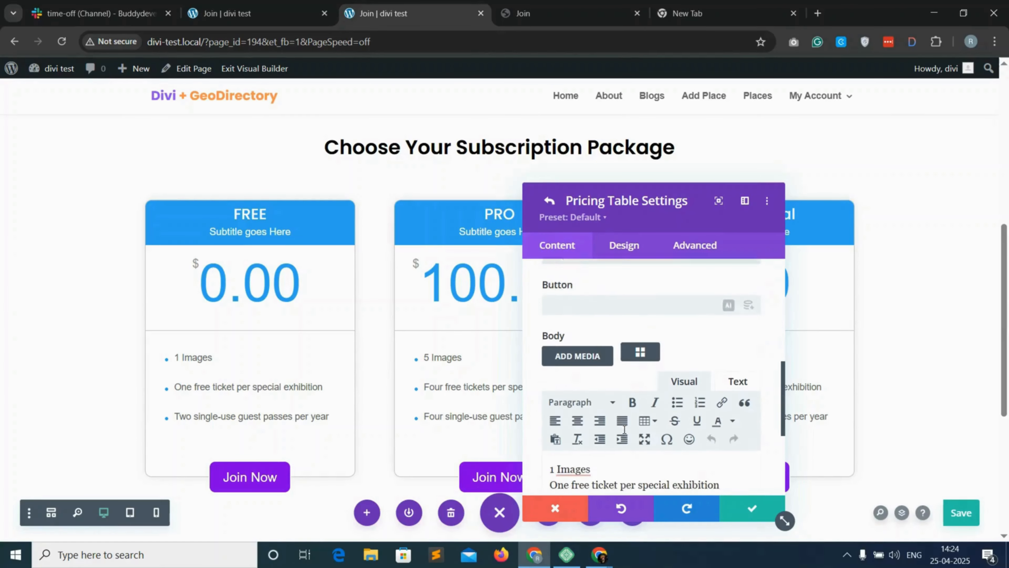
left_click(604, 12)
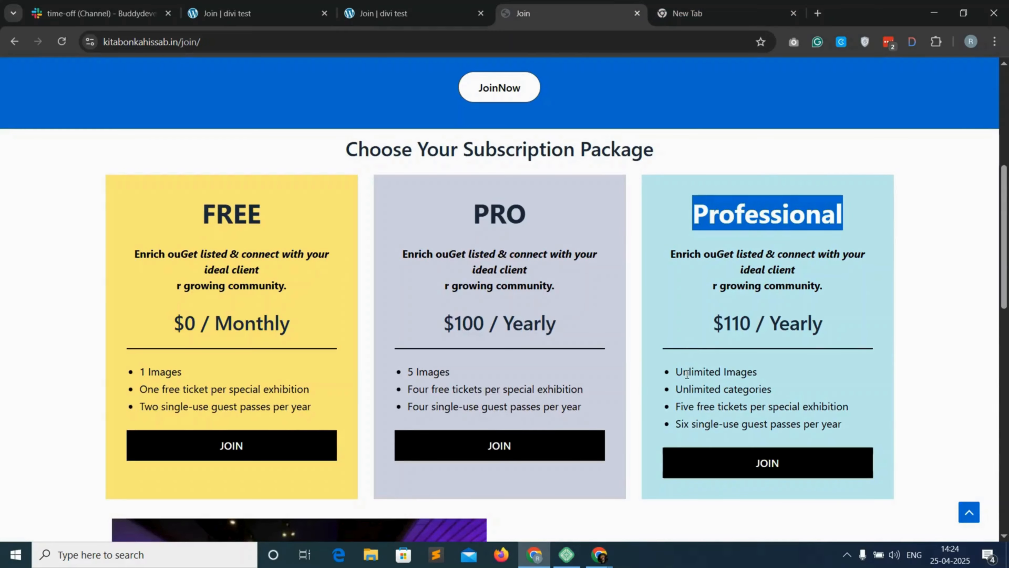
left_click_drag(676, 372, 860, 427)
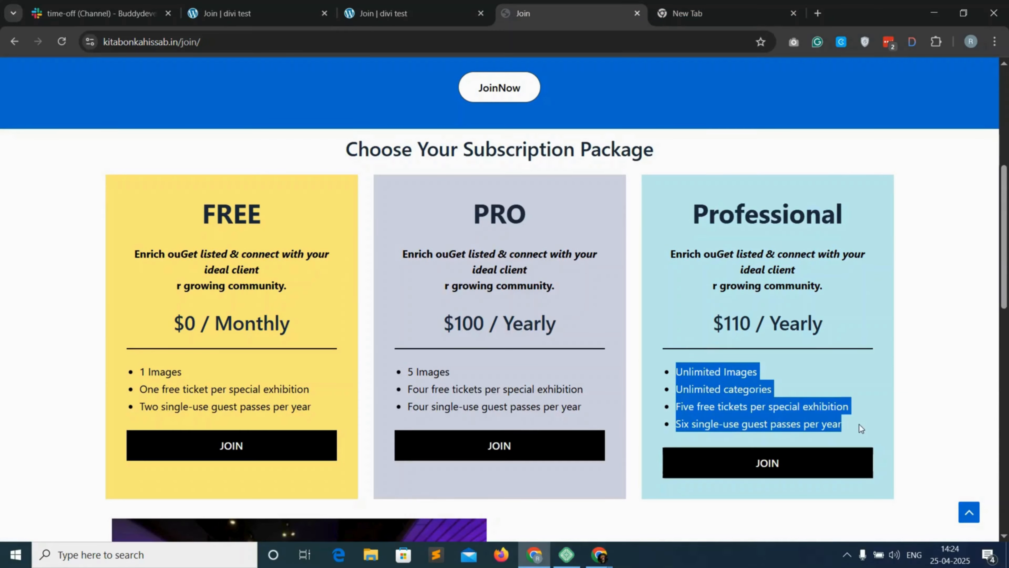
right_click(740, 384)
left_click(489, 161)
Replace the Professional table's body text on the Divi page with the copied feature list, using the plain text editor, and save the table settings
left_click(392, 5)
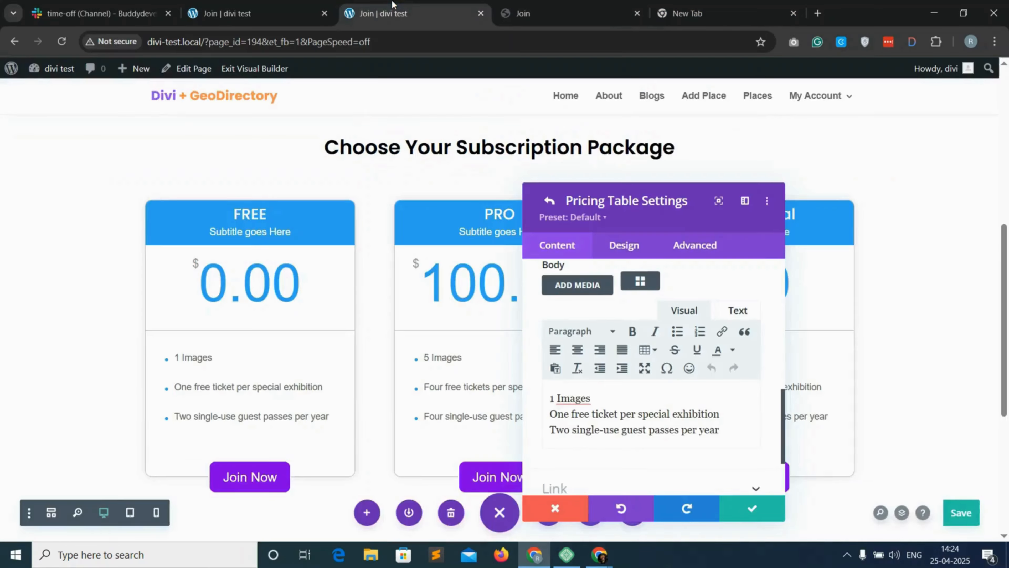
scroll(604, 459, "down", 1)
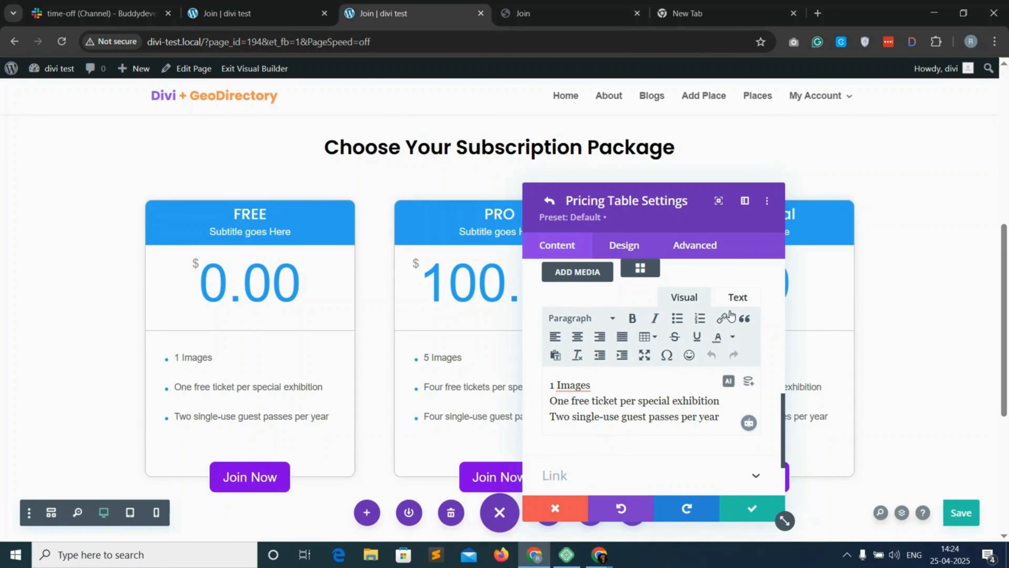
left_click(738, 298)
double_click(585, 341)
key("ctrl+a")
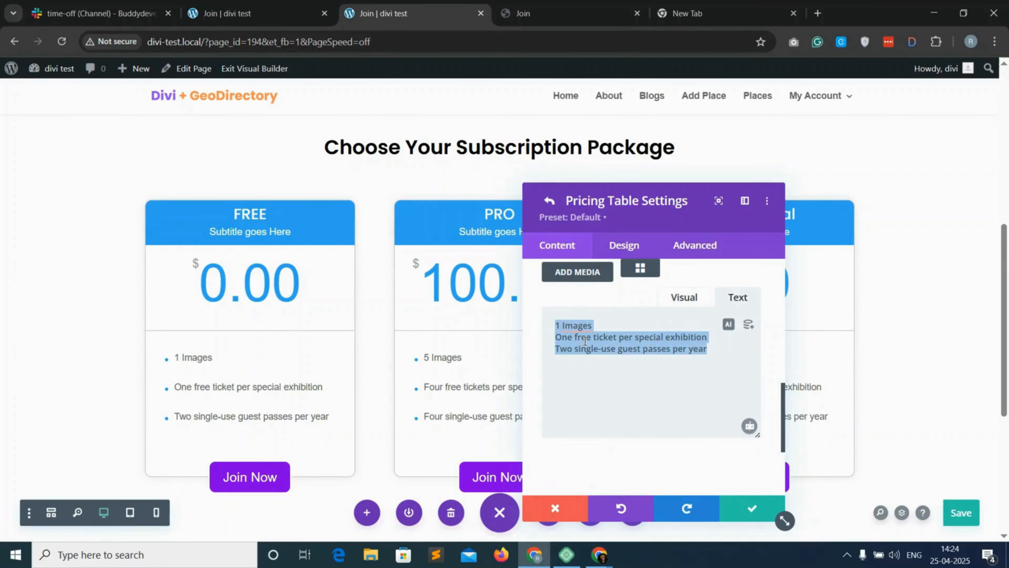
right_click(584, 344)
left_click(640, 258)
key("ctrl+v")
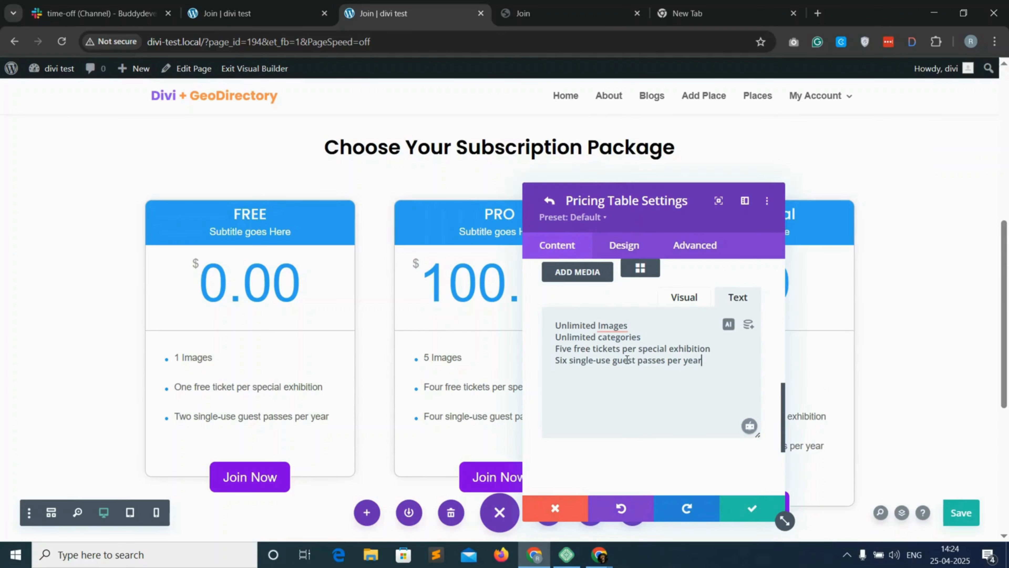
left_click_drag(635, 199, 397, 174)
left_click(514, 484)
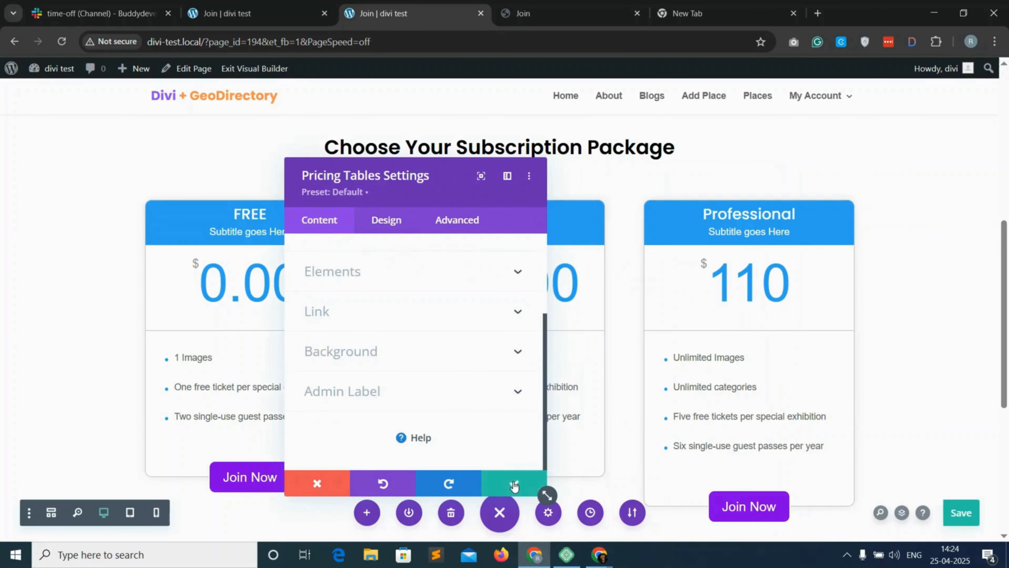
Save the Professional pricing table's settings and save the Join page in the builder
left_click(514, 484)
scroll(632, 346, "down", 2)
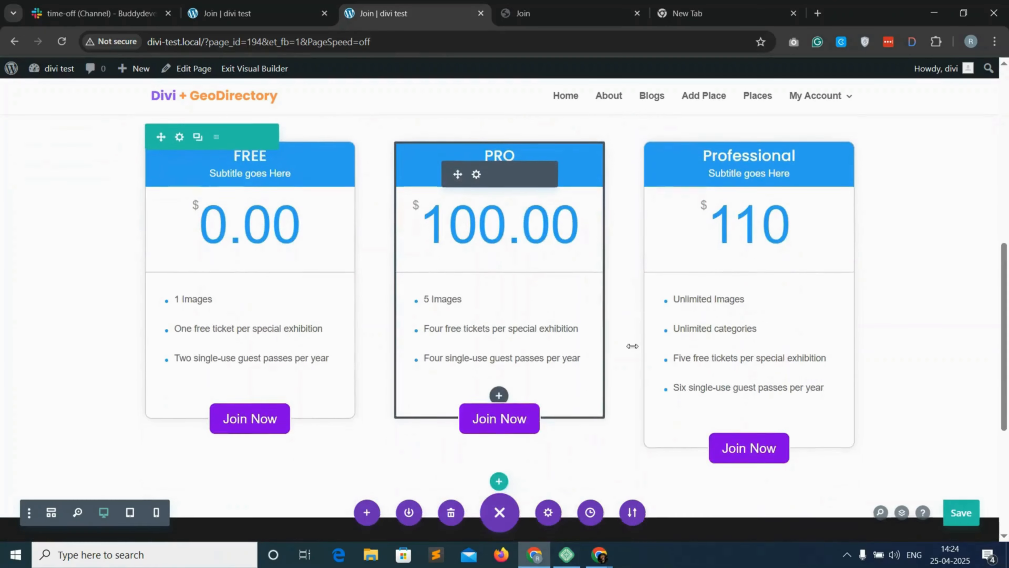
left_click(964, 513)
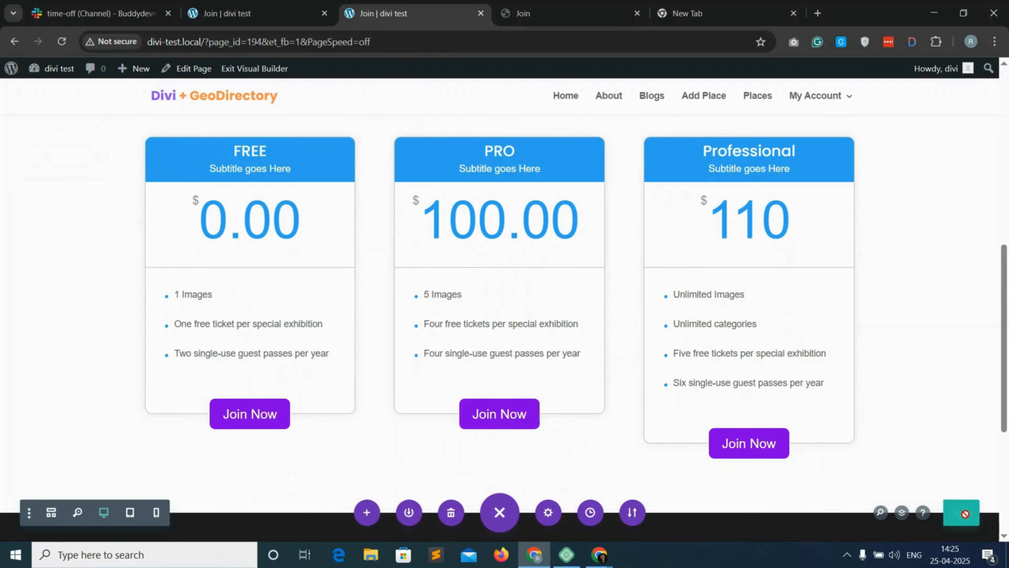
Switch to the other site tab, open the WordPress admin's menu editor, and load the Main Menu (Primary Menu) for editing
key("ctrl+Page_Up")
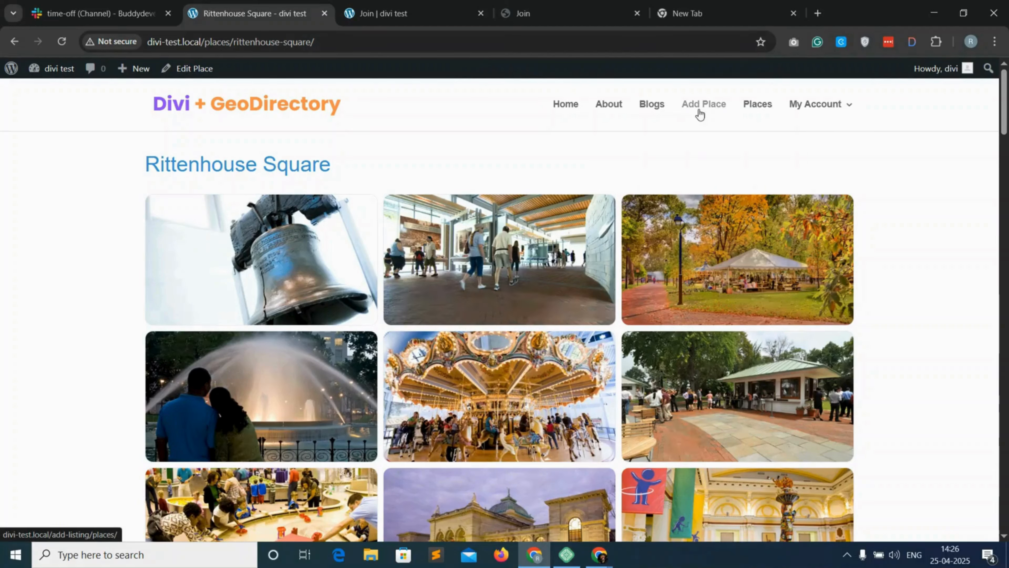
left_click(11, 79)
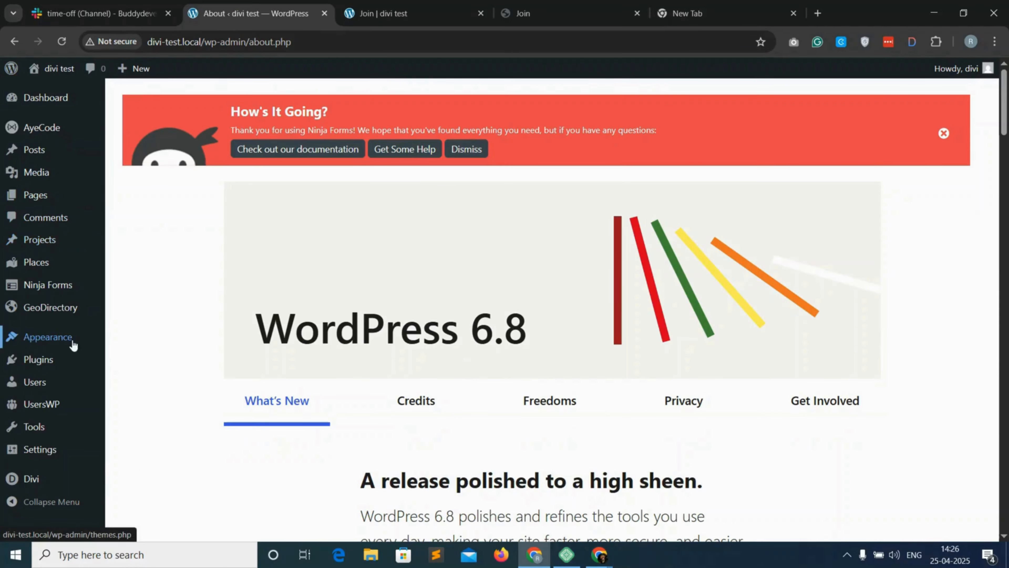
mouse_move(72, 343)
left_click(135, 418)
left_click(278, 264)
left_click(285, 322)
left_click(362, 266)
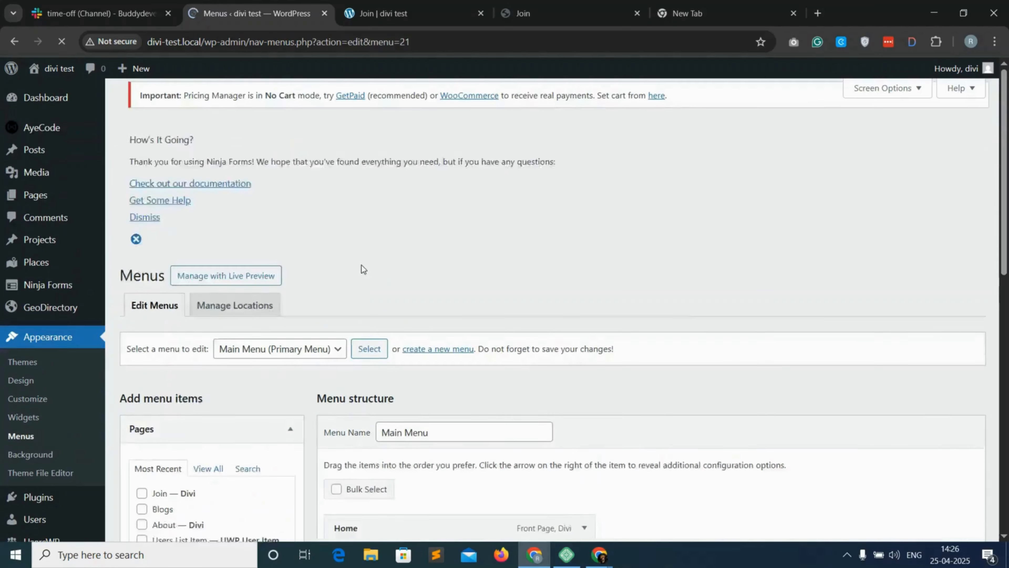
Add the Join page from the most recent pages to the Main Menu
scroll(468, 395, "down", 3)
scroll(469, 395, "down", 1)
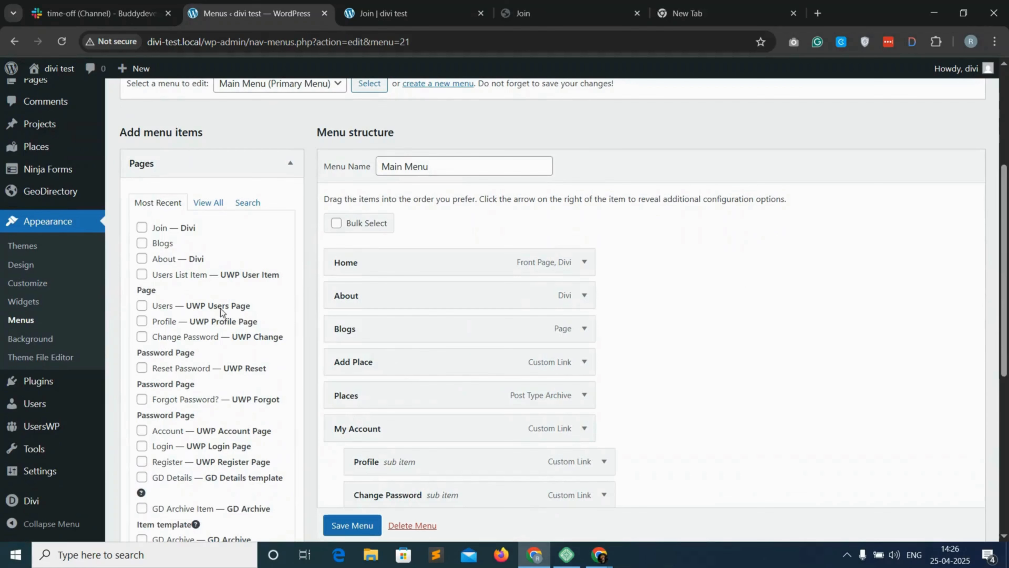
left_click(143, 228)
scroll(263, 464, "down", 2)
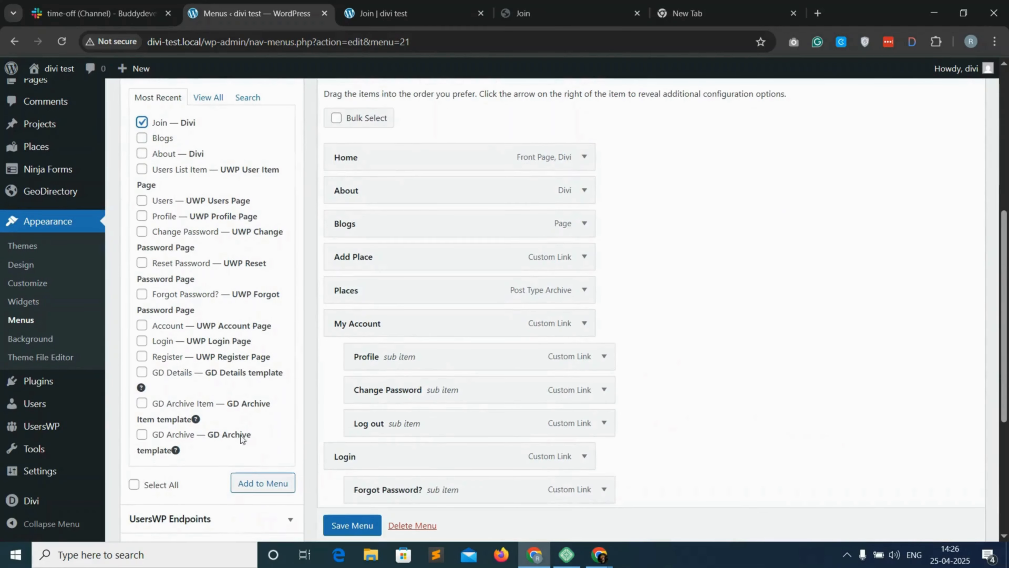
left_click(268, 484)
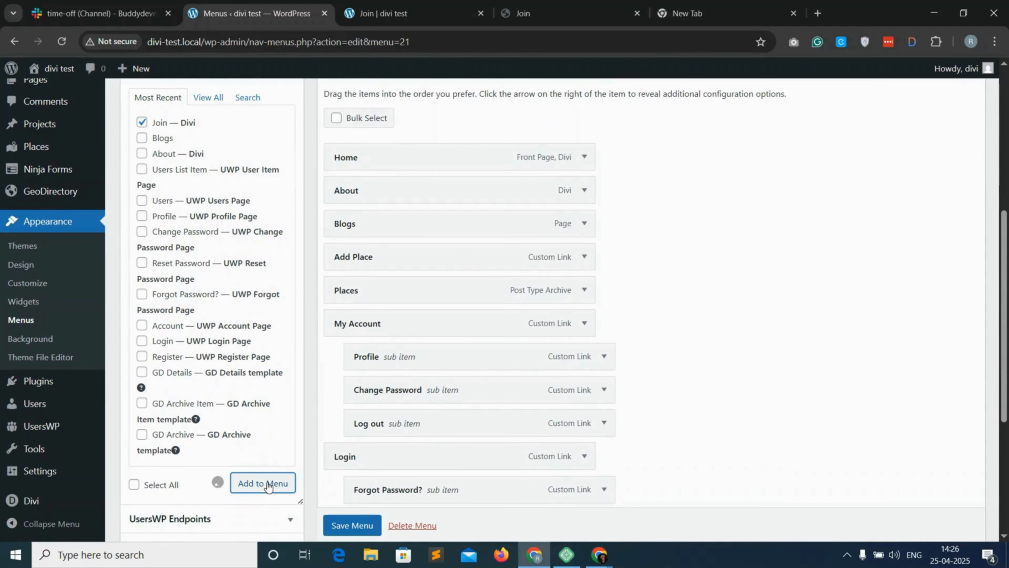
Move the Join item between Places and My Account in the menu structure and save the menu
scroll(469, 486, "down", 2)
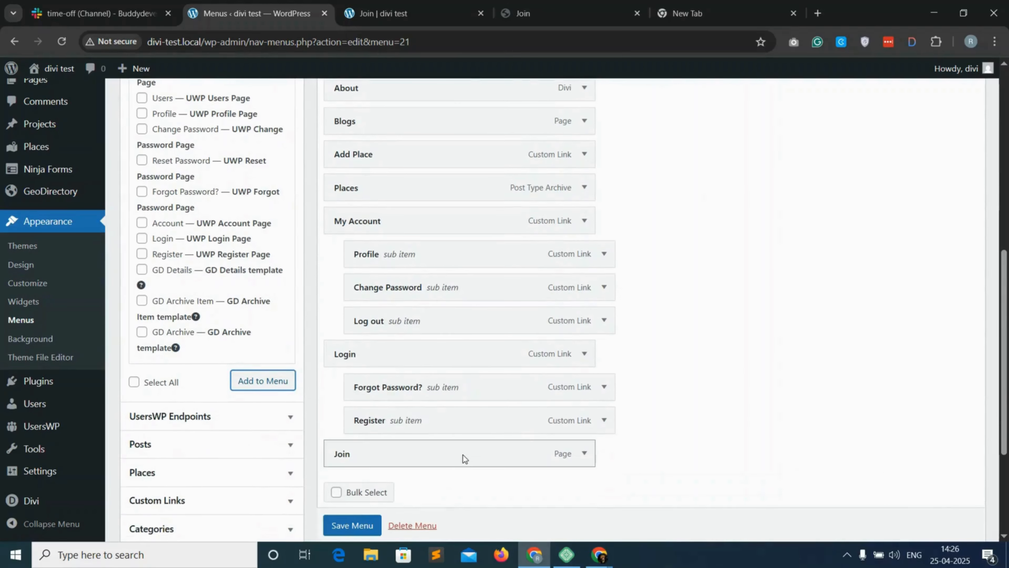
left_click_drag(493, 456, 493, 360)
left_click(352, 525)
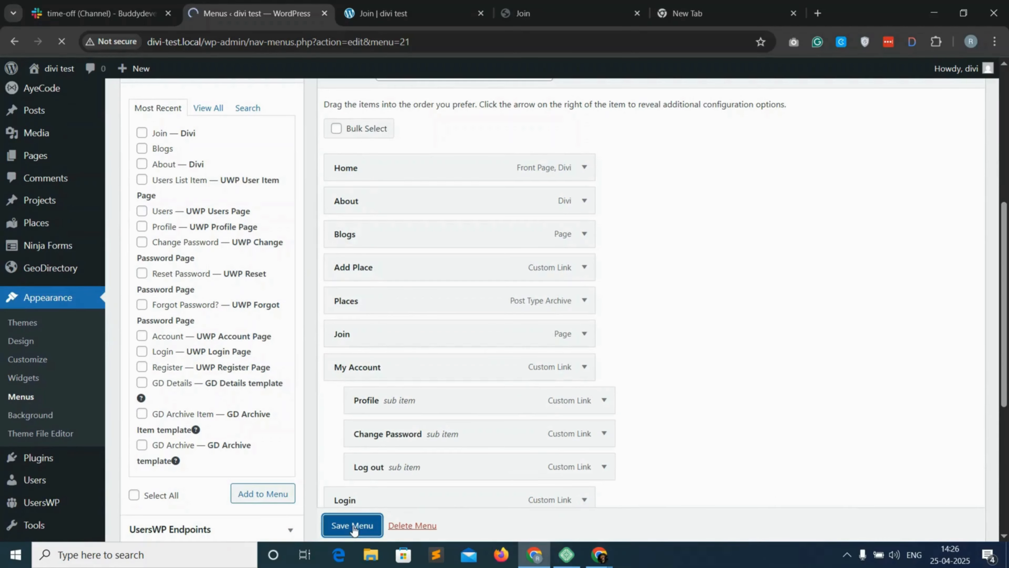
Open the live site in a new tab and review its Join page from the intro section to the pricing tables
left_click(49, 199)
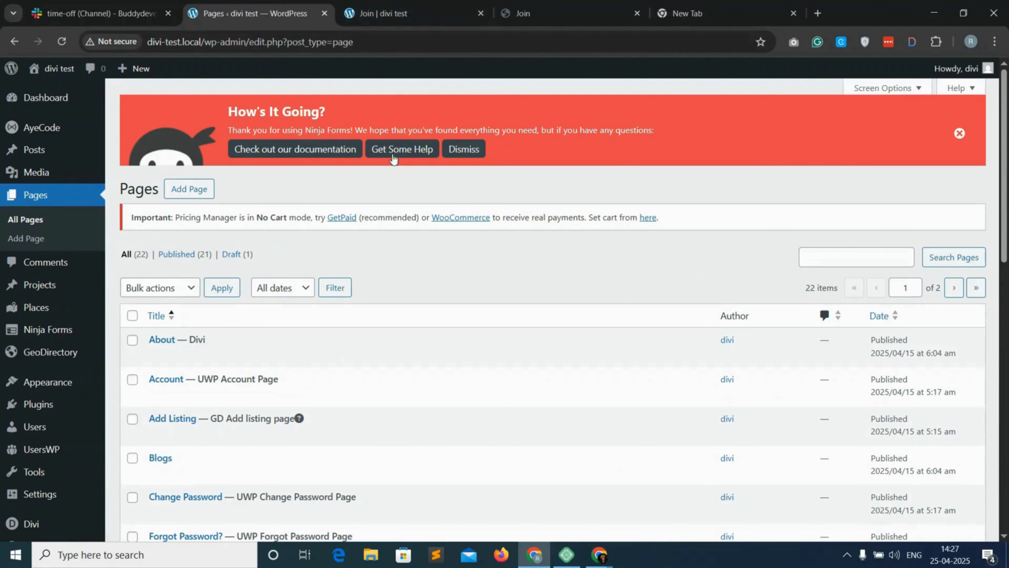
mouse_move(66, 71)
right_click(59, 92)
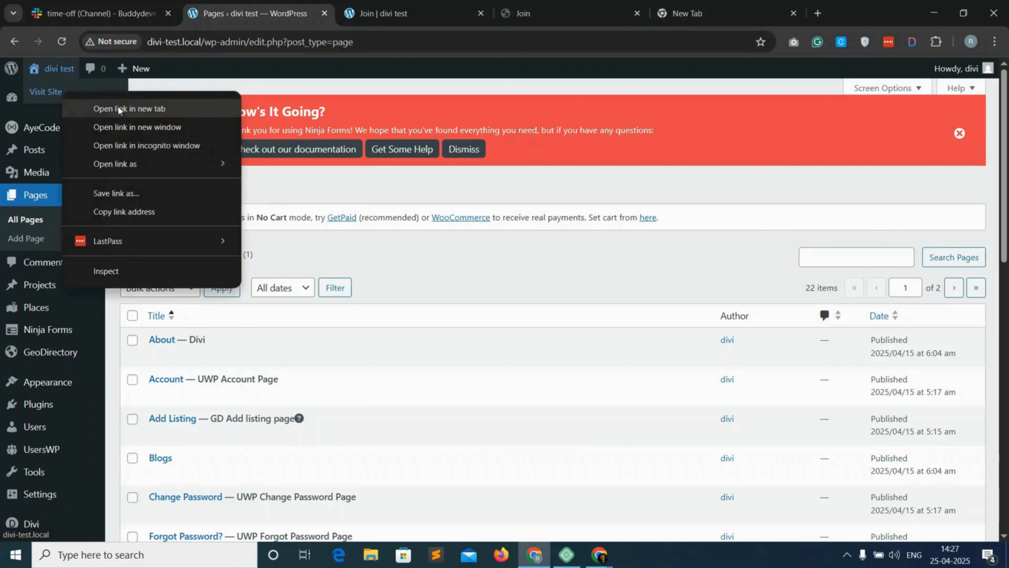
left_click(119, 107)
left_click(385, 5)
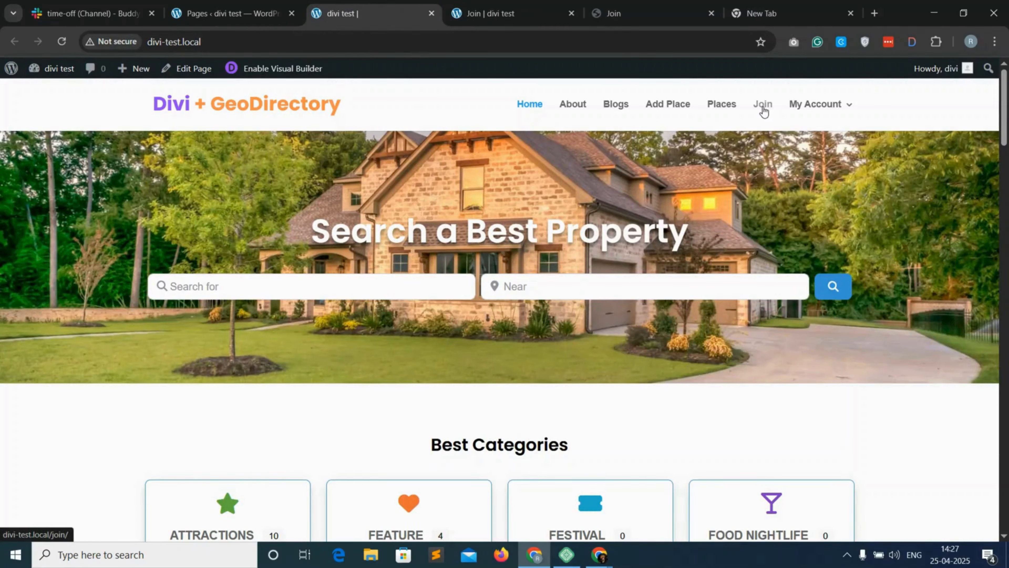
left_click(763, 106)
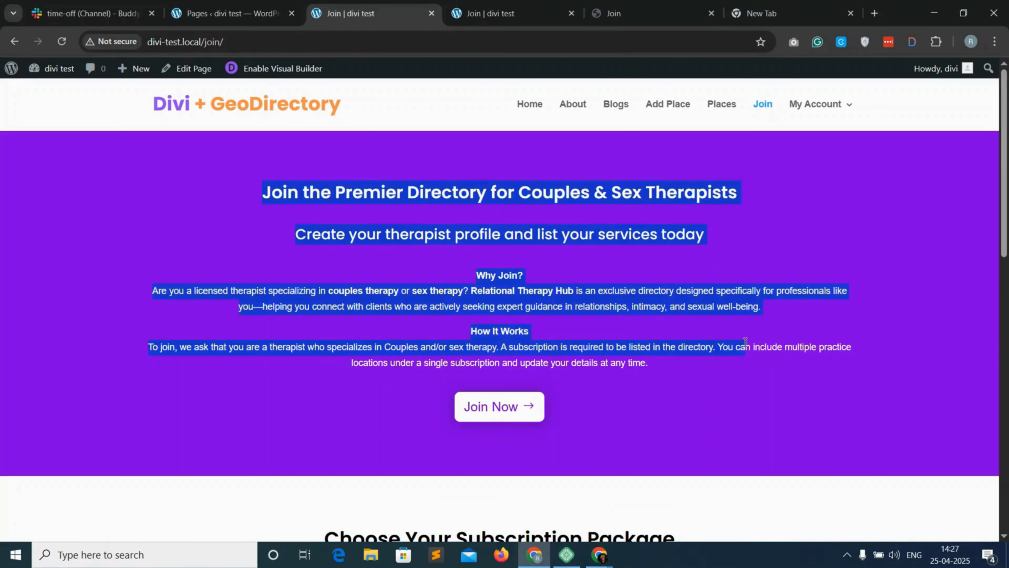
scroll(614, 422, "down", 10)
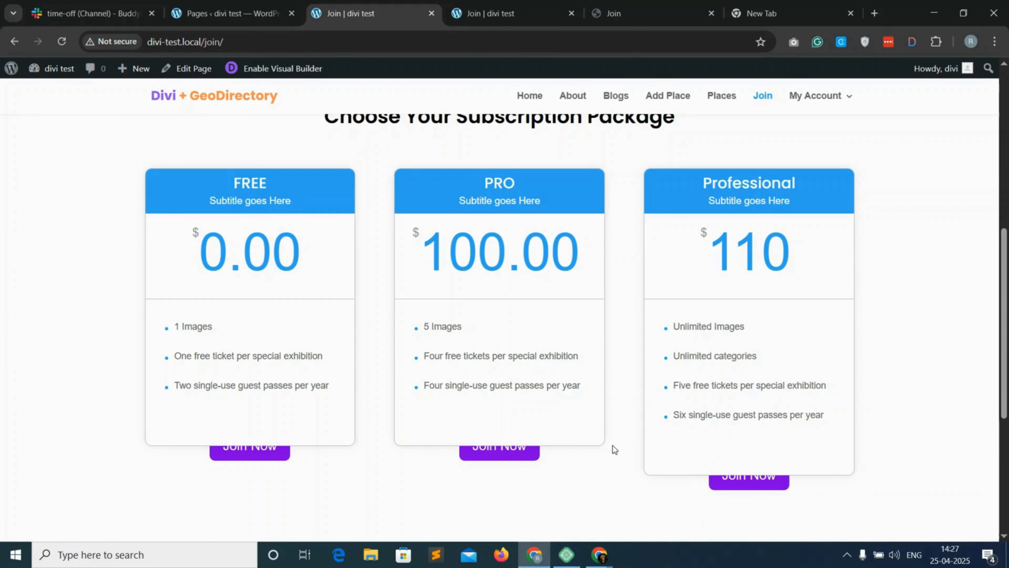
Return to the Join page in the visual builder and show the pricing tables' row in wireframe view
left_click(516, 5)
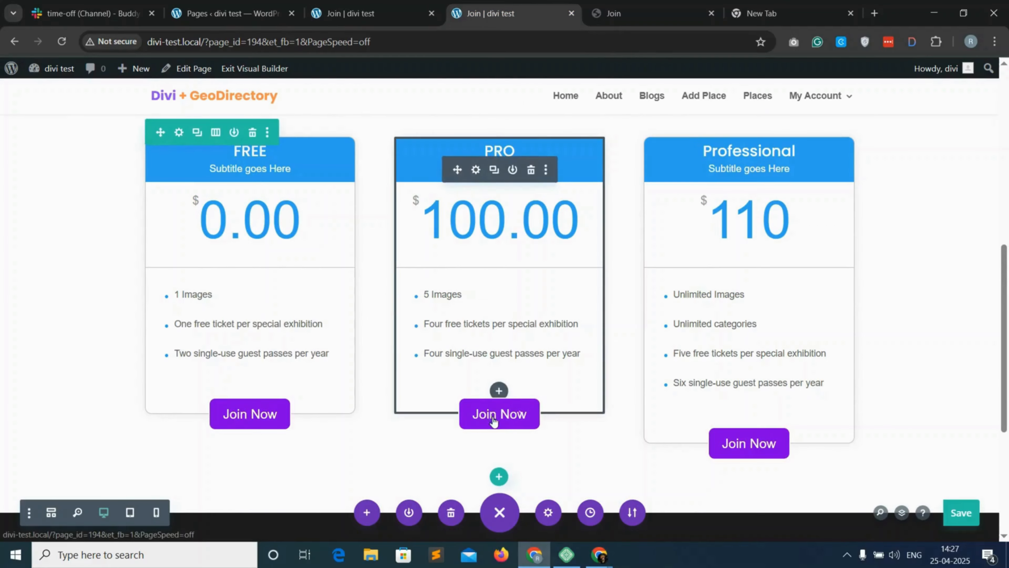
left_click(51, 512)
scroll(376, 304, "down", 4)
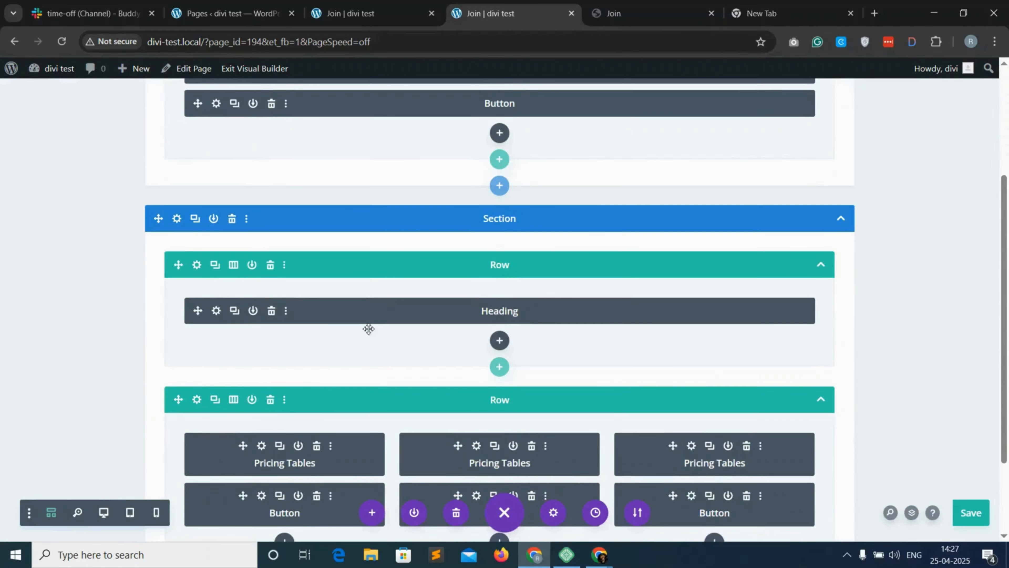
scroll(368, 329, "down", 3)
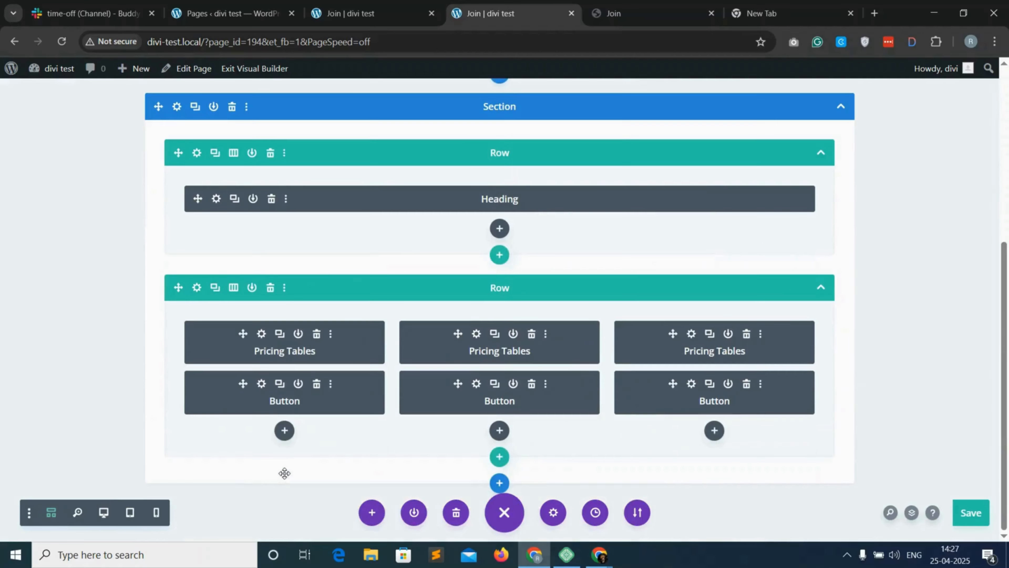
Set the Z Index of the button under the first pricing table to 111 and save the button settings
left_click(261, 384)
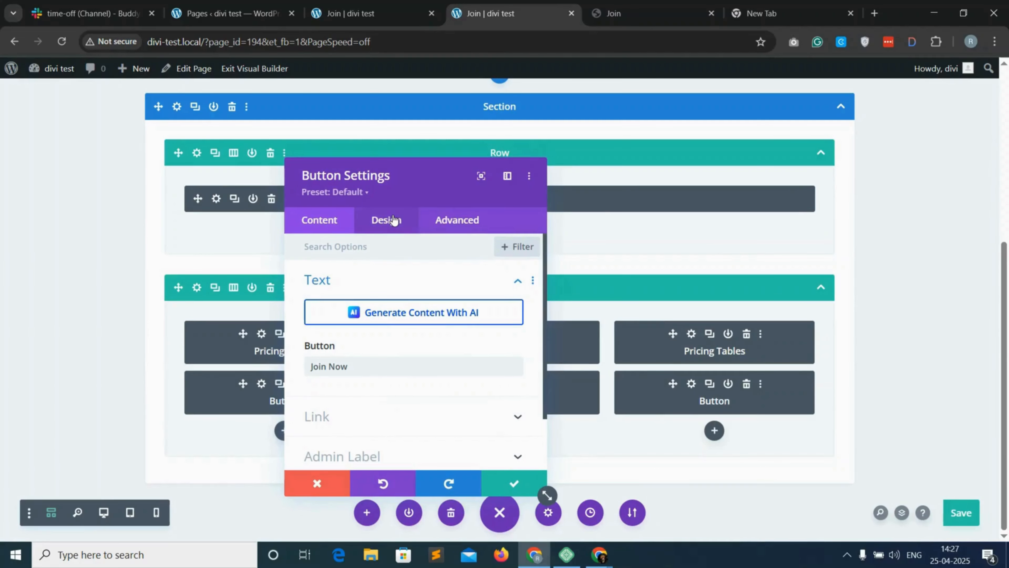
left_click(444, 220)
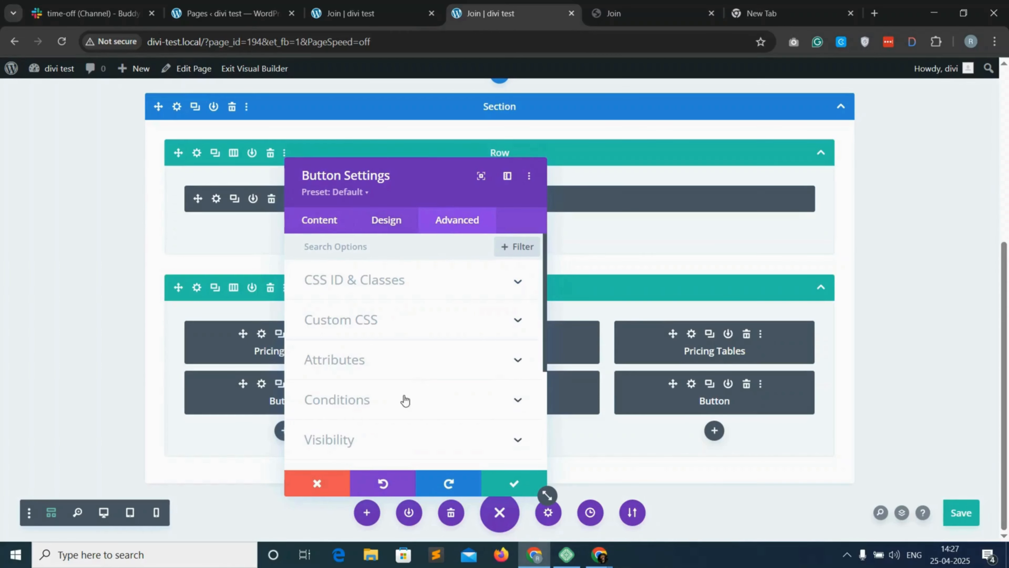
scroll(396, 404, "down", 4)
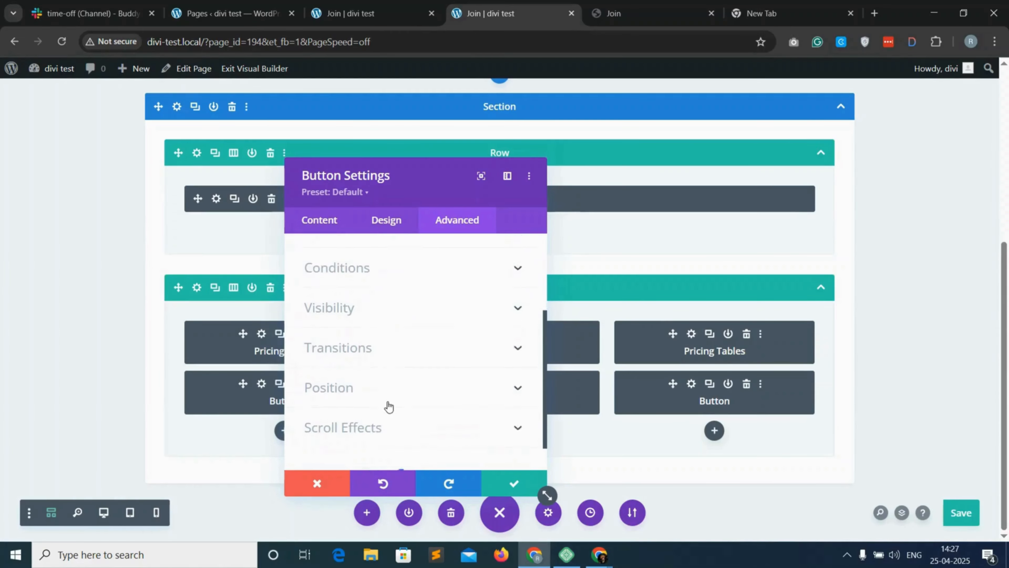
left_click(397, 386)
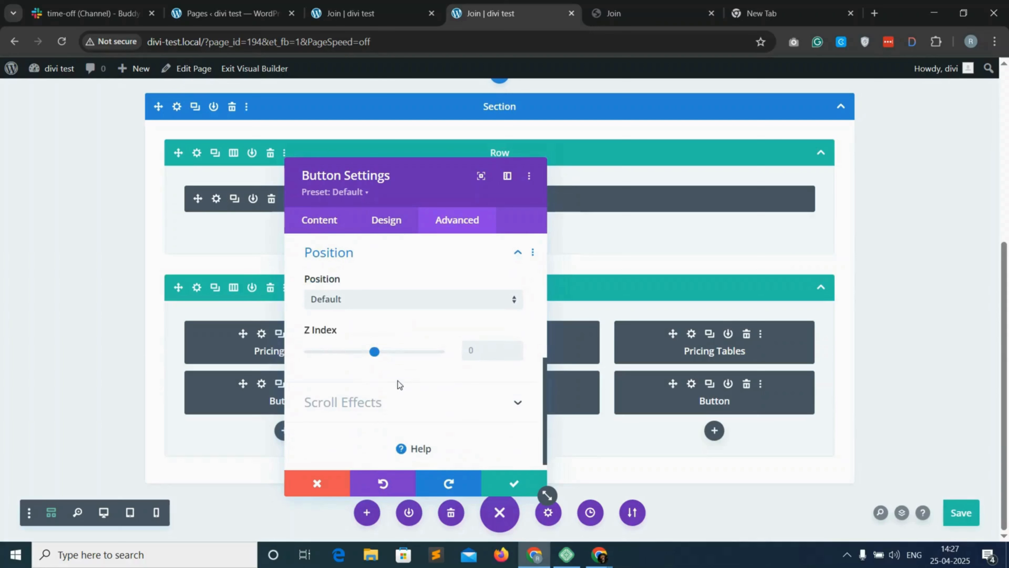
left_click(480, 346)
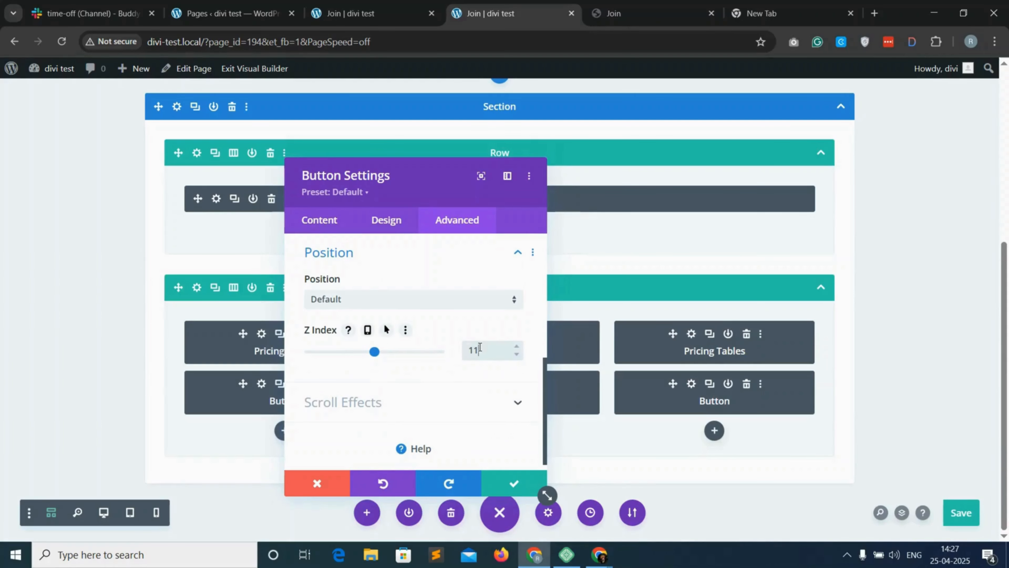
type("111")
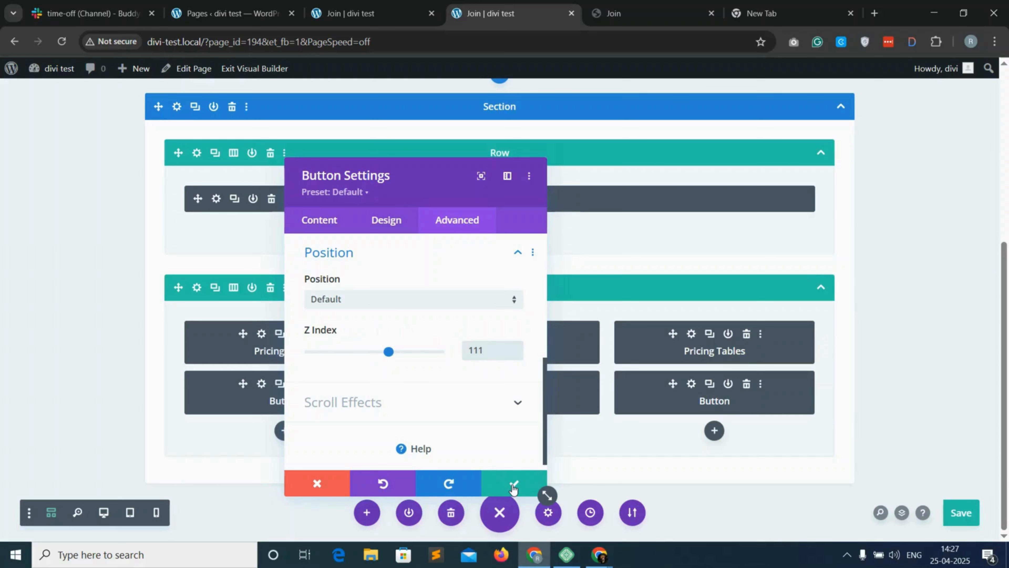
left_click(512, 492)
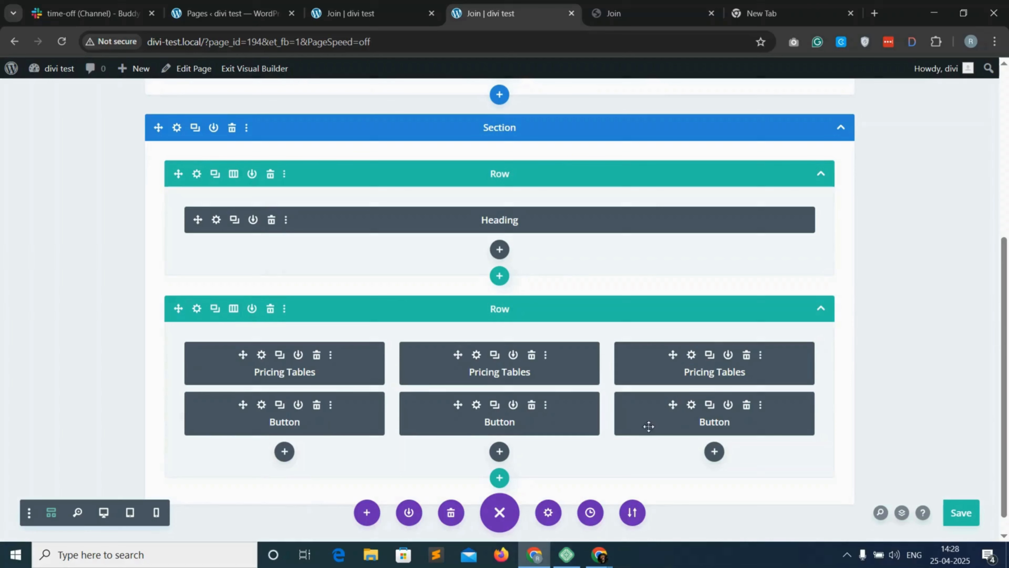
Copy the first button's module styles onto the buttons under the second and third pricing tables, and save the page
left_click(330, 405)
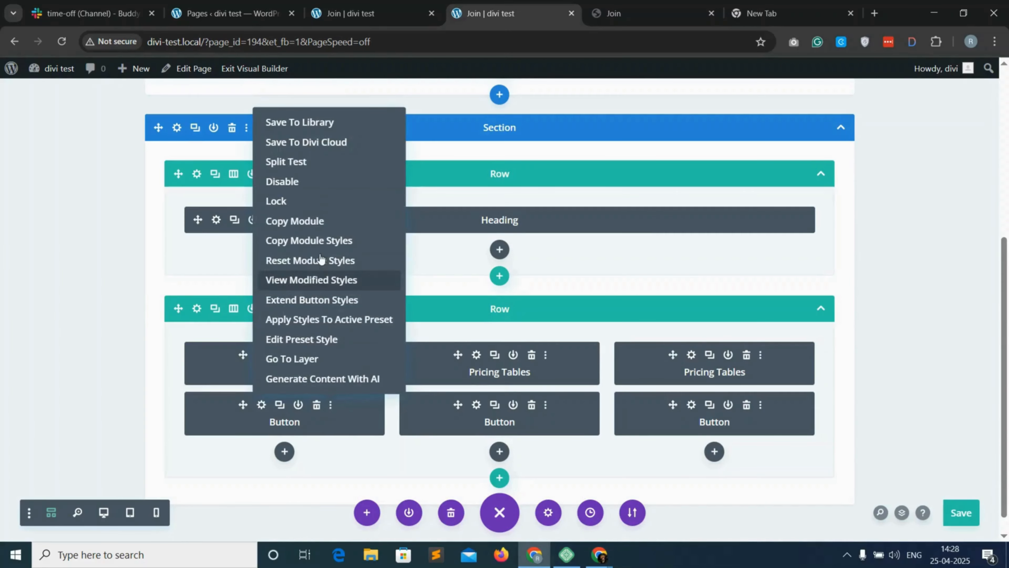
left_click(338, 243)
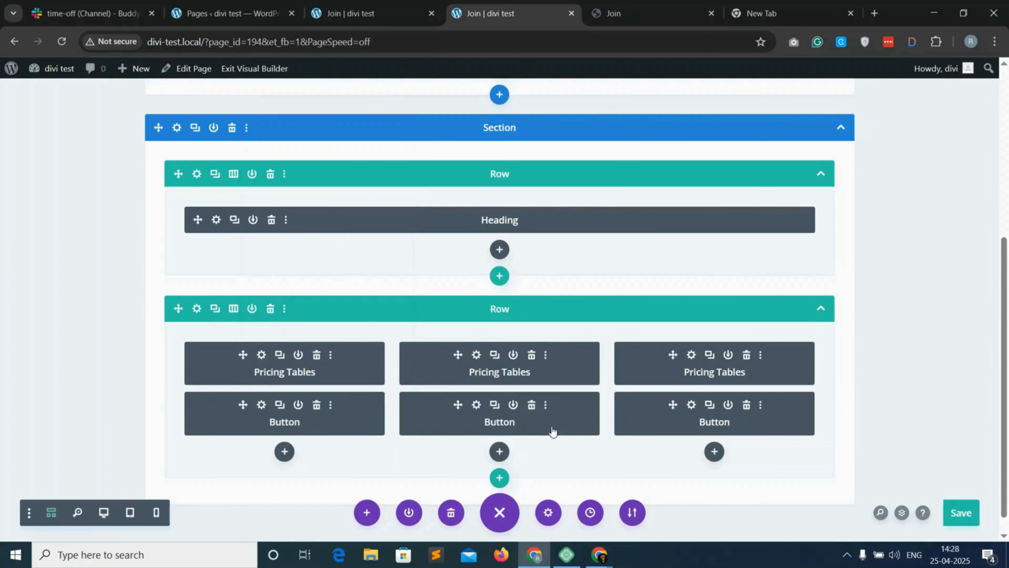
left_click(545, 405)
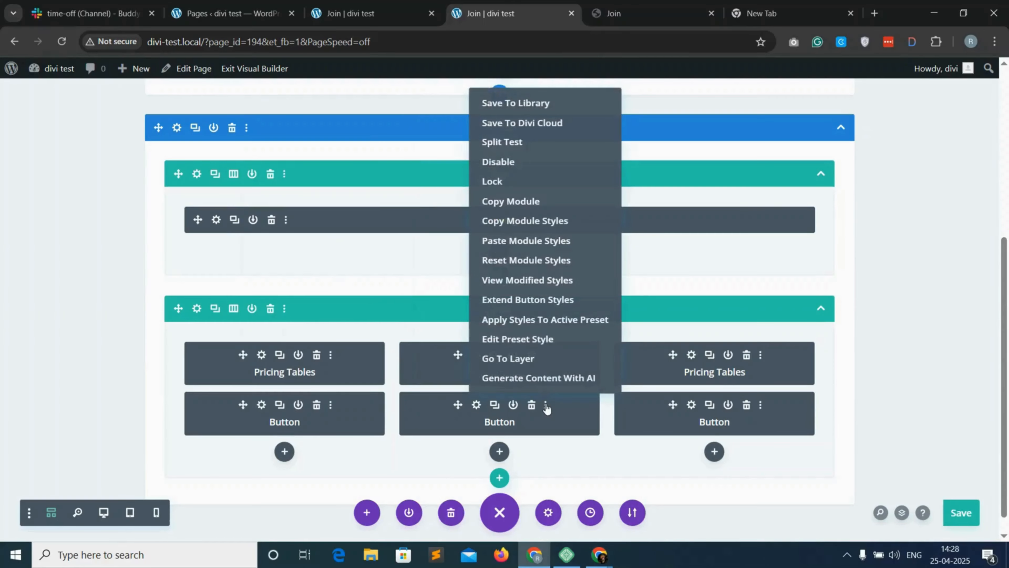
left_click(547, 241)
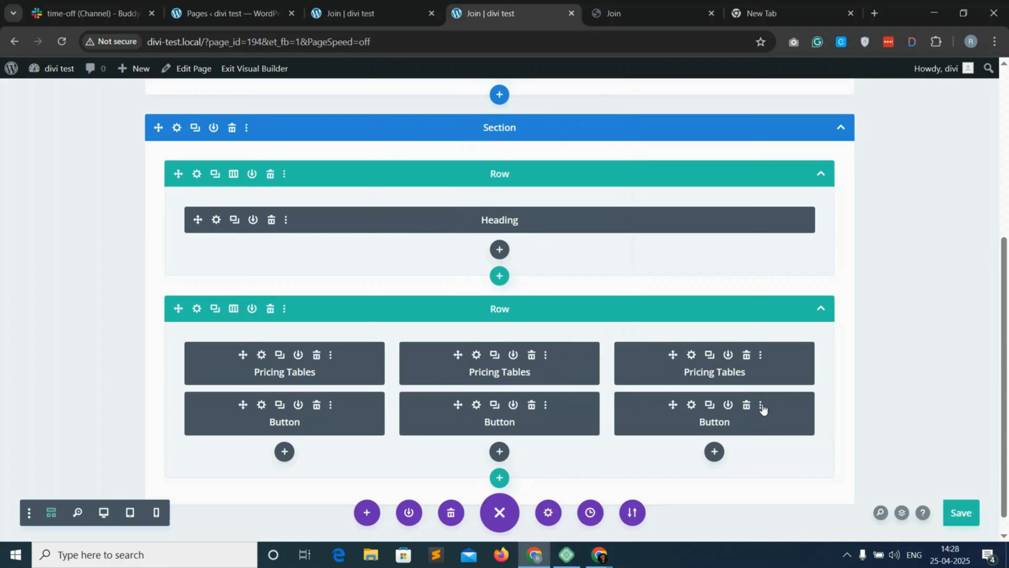
left_click(762, 405)
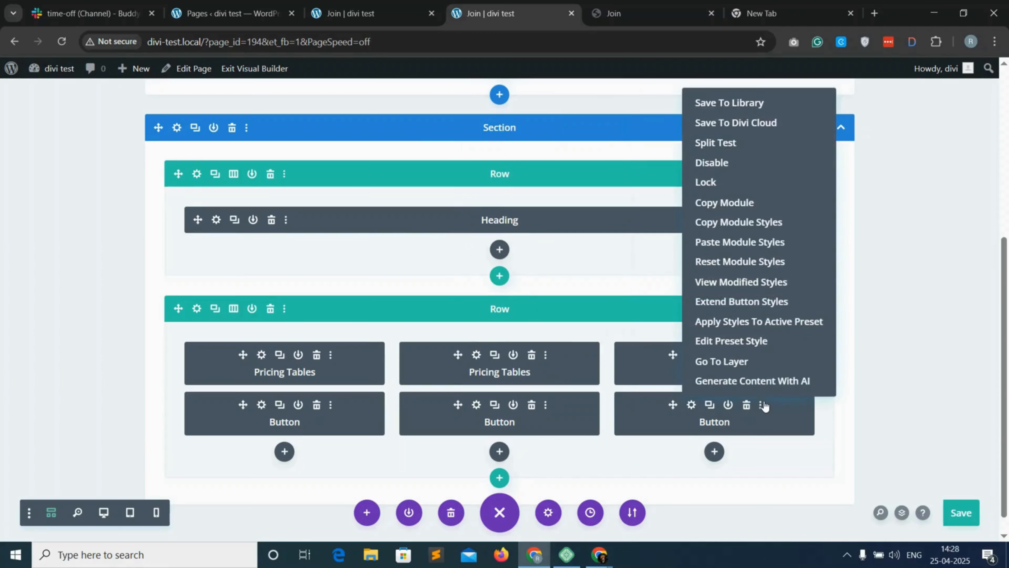
left_click(740, 242)
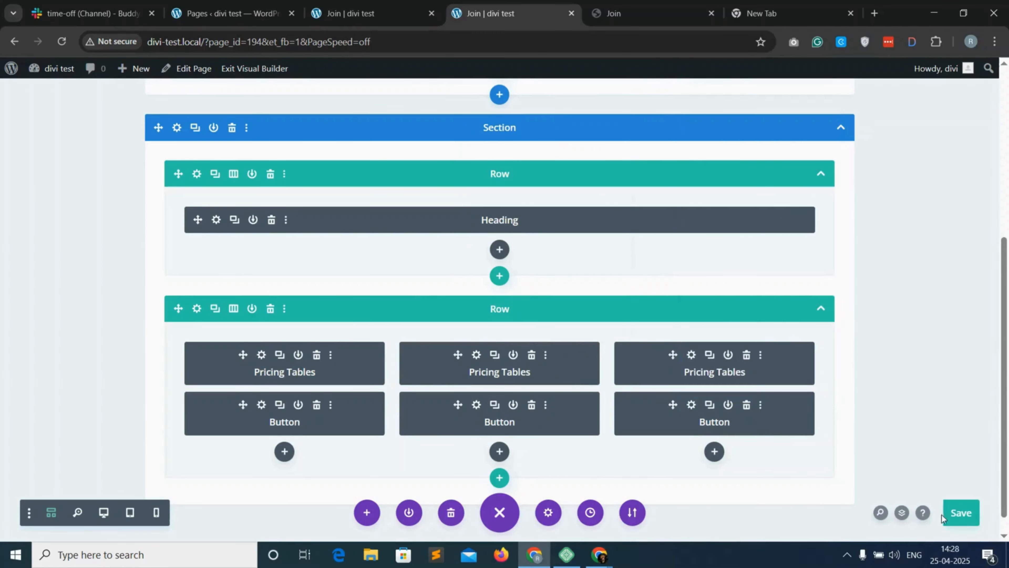
left_click(962, 513)
Reload the live Join page, check the Join Now buttons and the Professional feature list, and return to the builder
key("ctrl+shift+Tab")
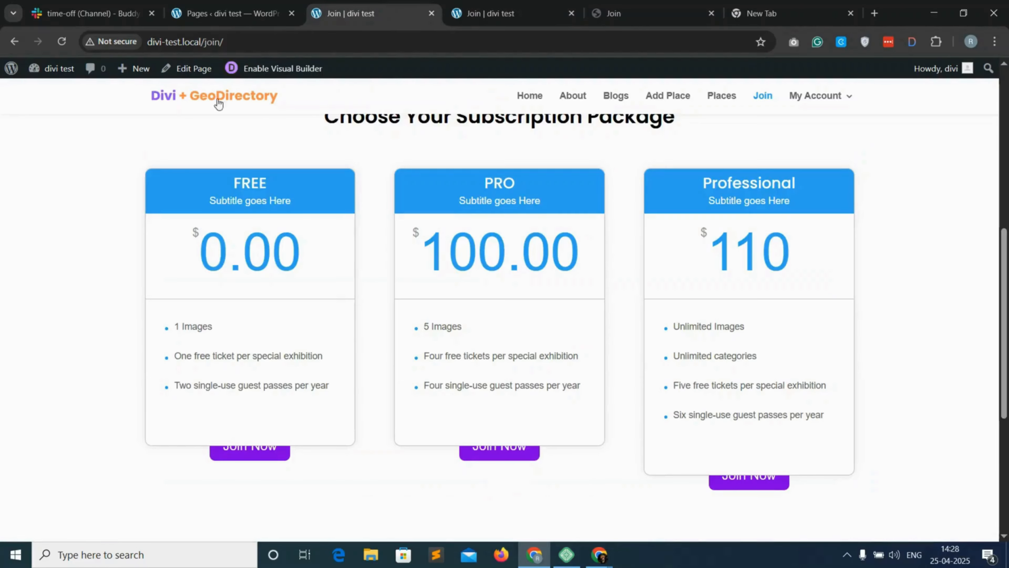
left_click(61, 42)
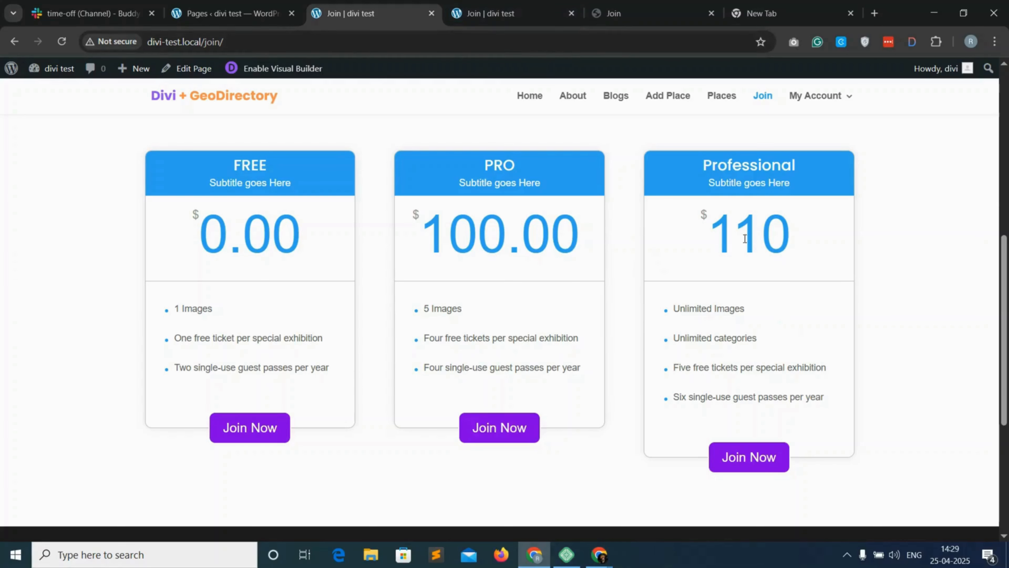
left_click_drag(668, 403, 856, 402)
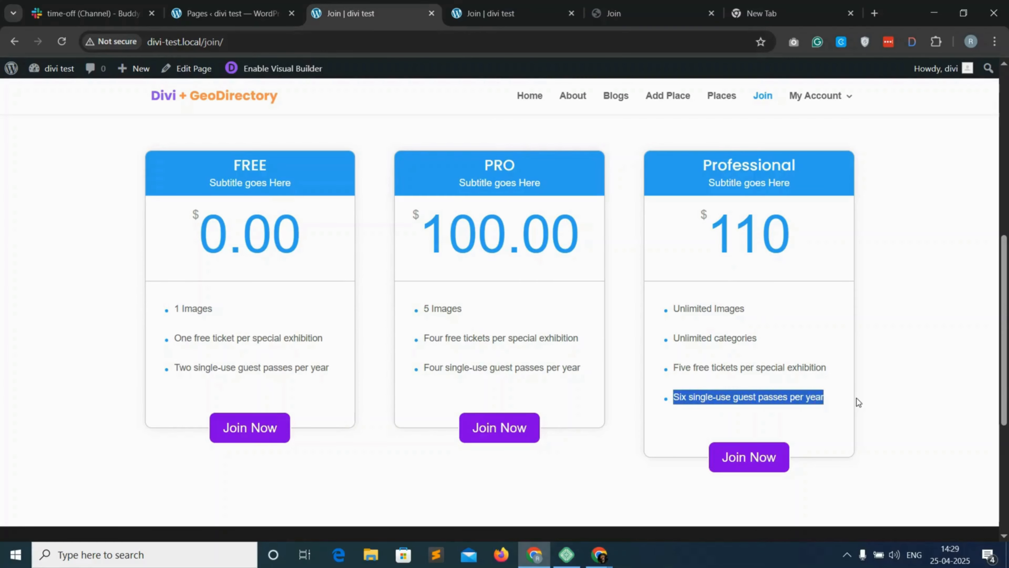
left_click(855, 402)
left_click(488, 4)
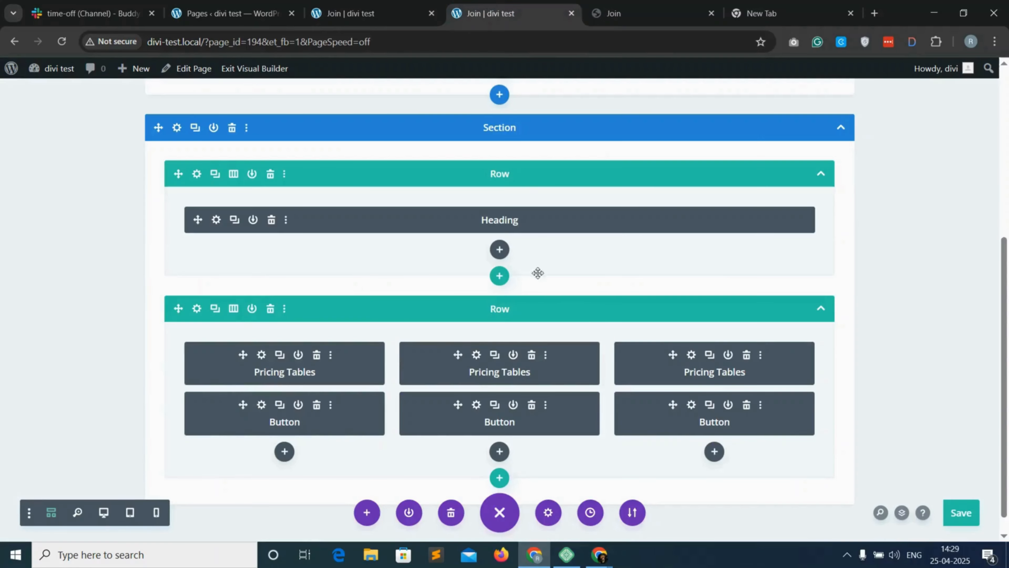
Delete the "Six single-use guest passes per year" line from the Professional pricing table's body, confirm its settings and save the page
left_click(692, 355)
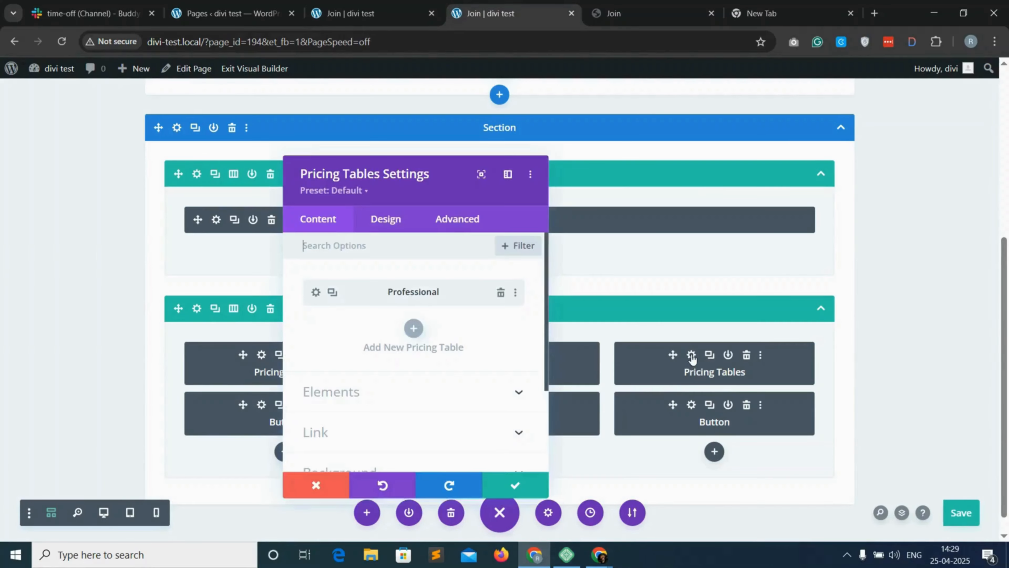
left_click(317, 293)
scroll(364, 379, "down", 5)
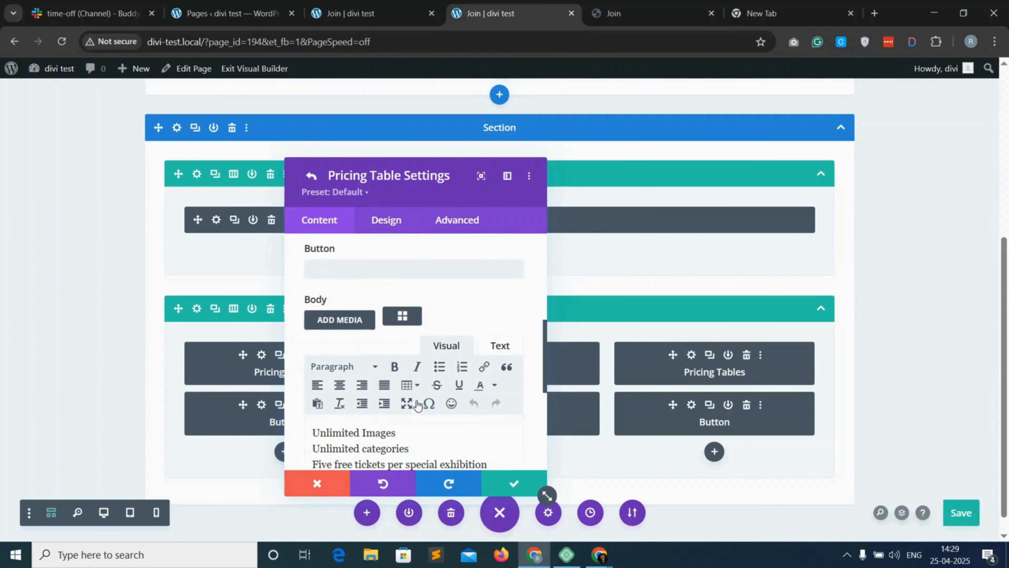
scroll(418, 406, "down", 3)
triple_click(446, 343)
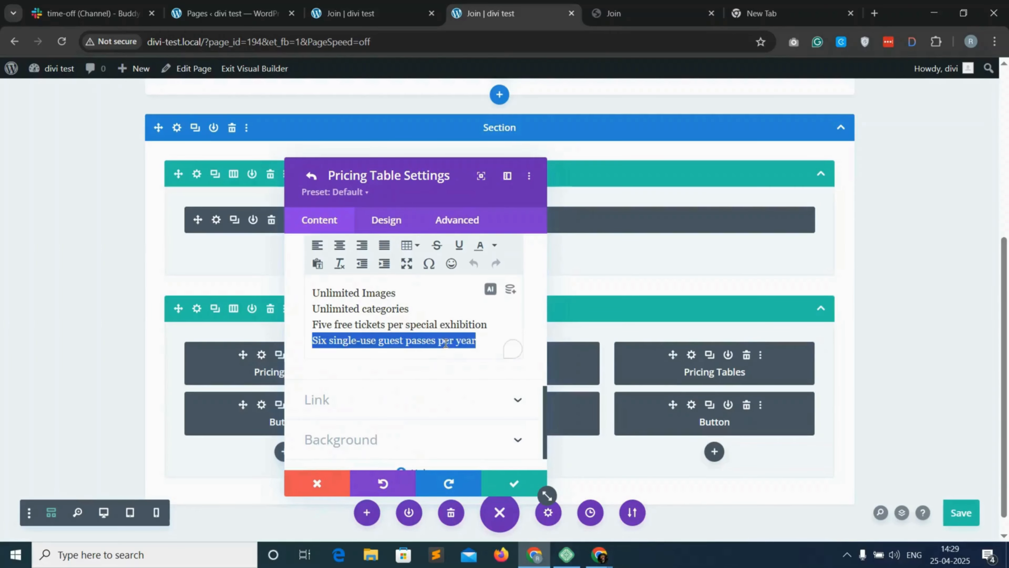
key("BackSpace")
key("BackSpace")
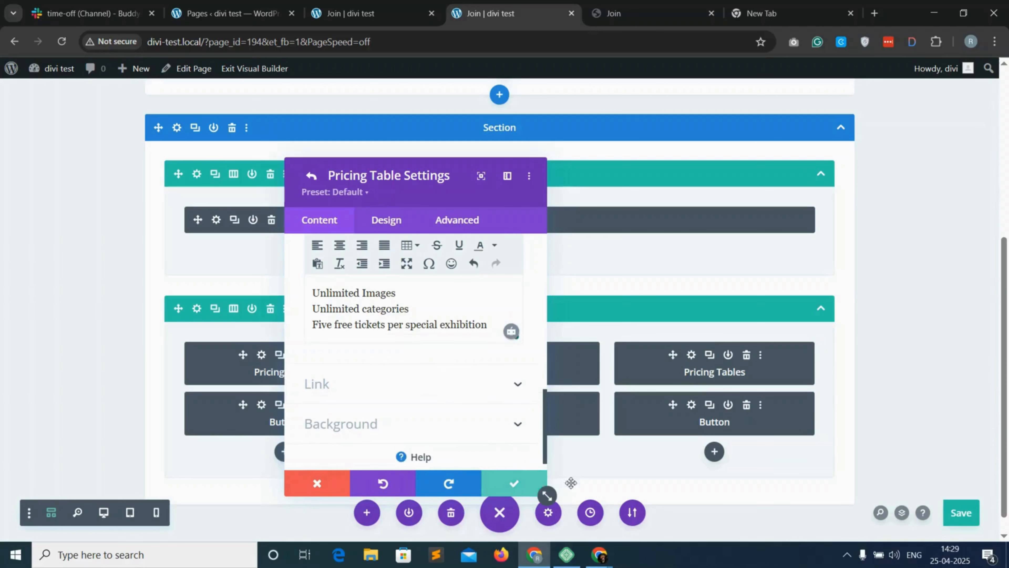
left_click(514, 483)
left_click(510, 481)
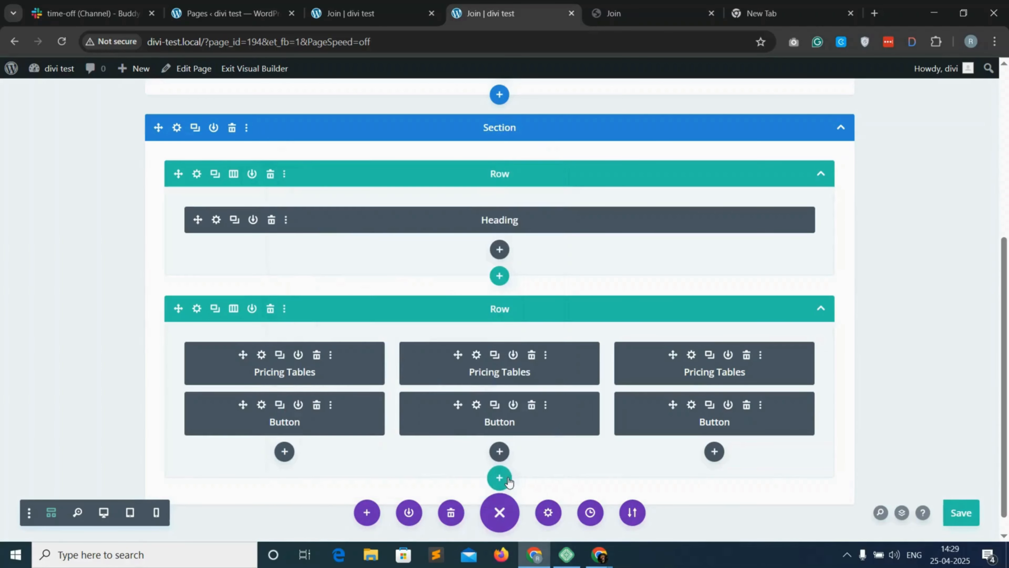
left_click(966, 513)
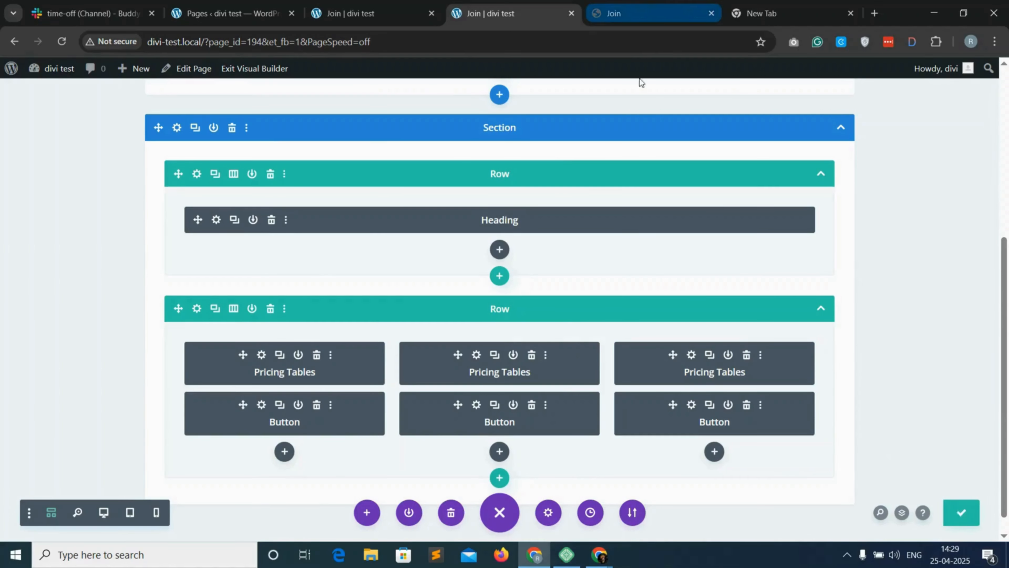
Reload the live Join page and compare the three pricing tables' feature lists, heights and Join Now buttons
left_click(358, 13)
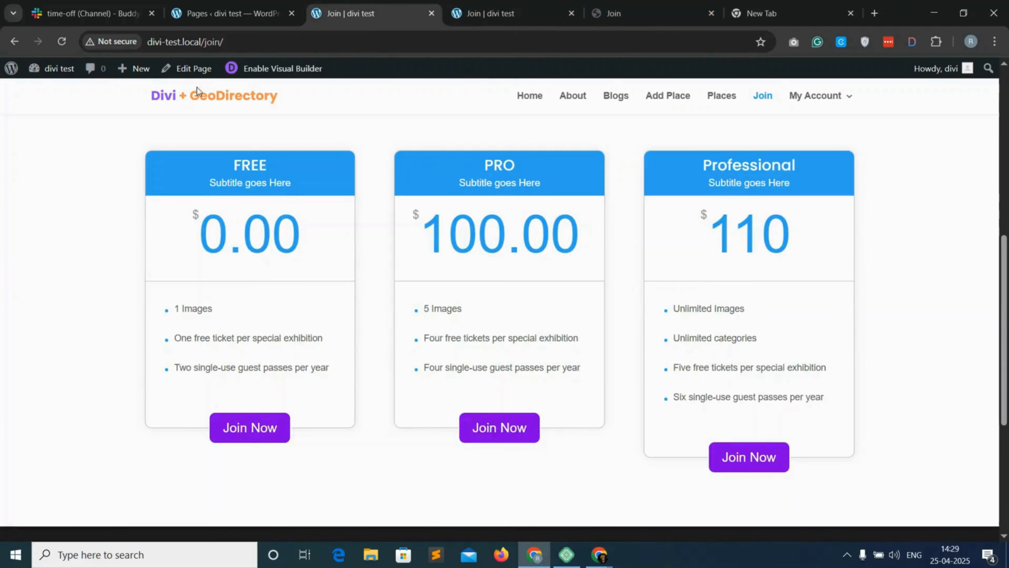
left_click(63, 42)
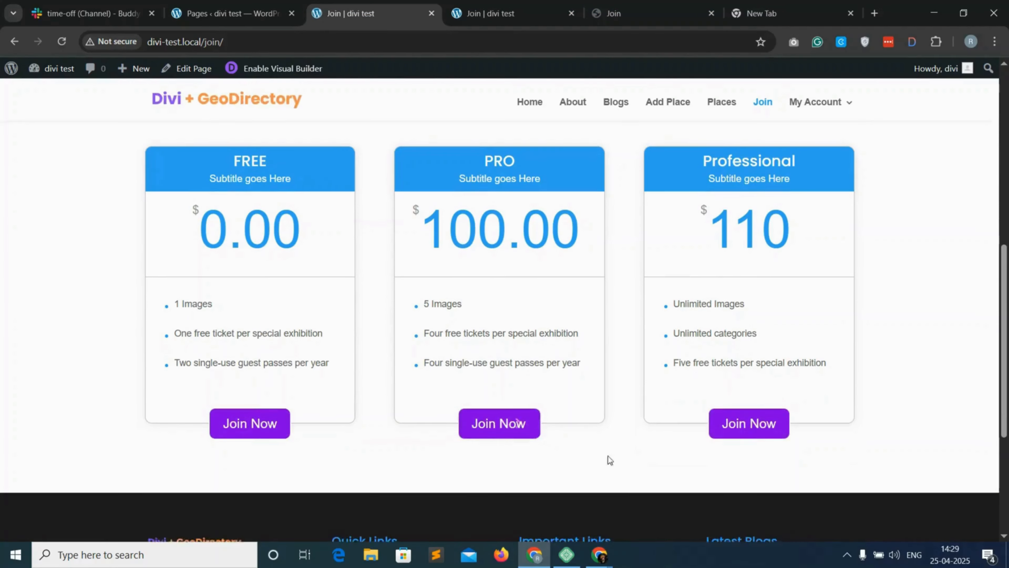
scroll(721, 290, "up", 1)
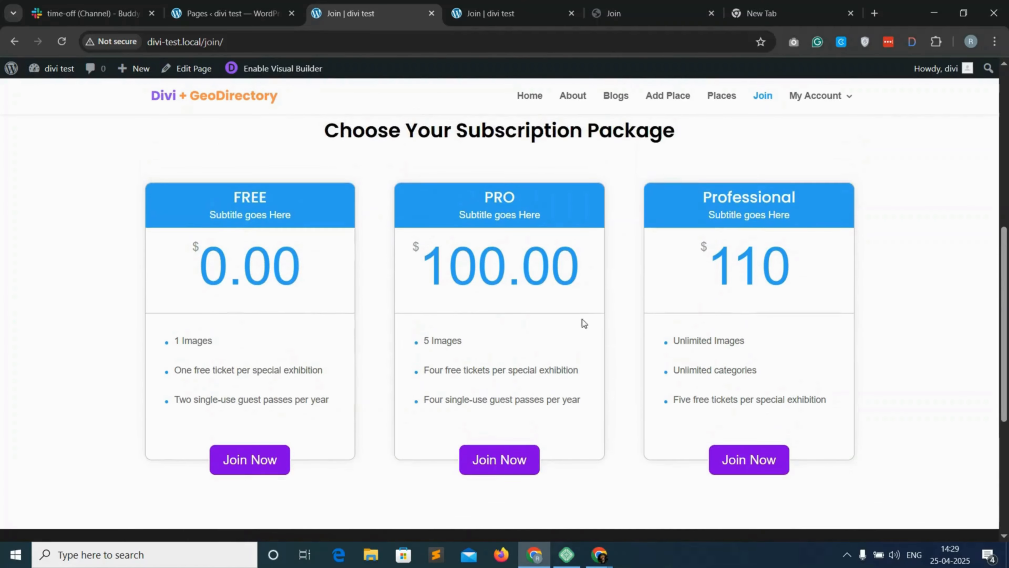
scroll(549, 325, "up", 3)
scroll(571, 292, "down", 2)
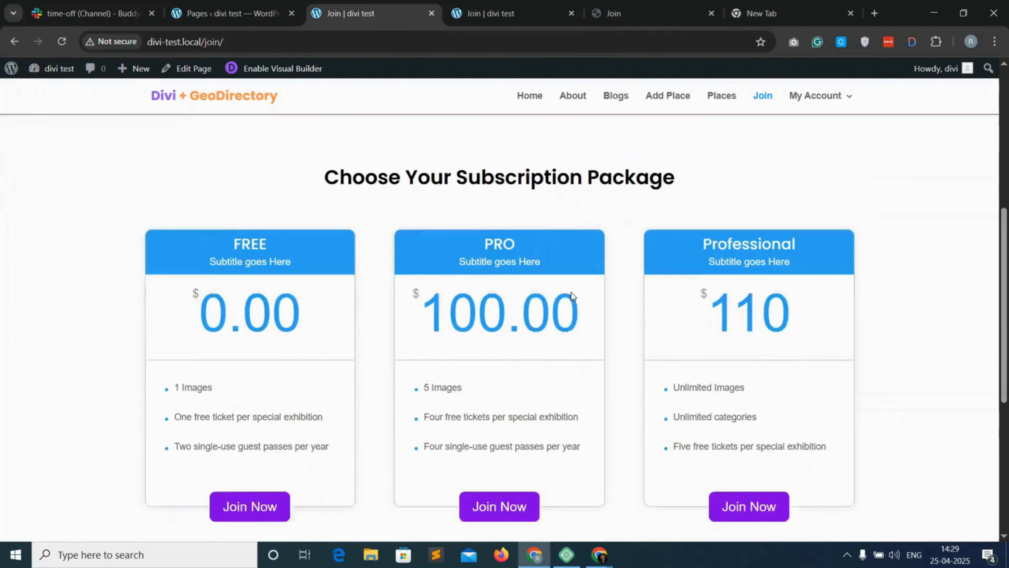
scroll(571, 296, "down", 2)
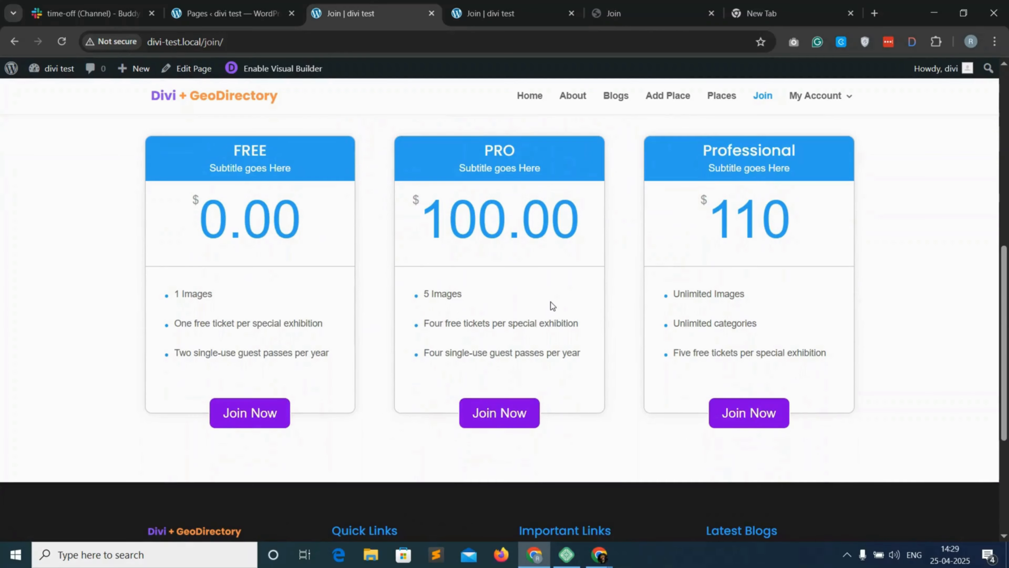
scroll(552, 318, "down", 1)
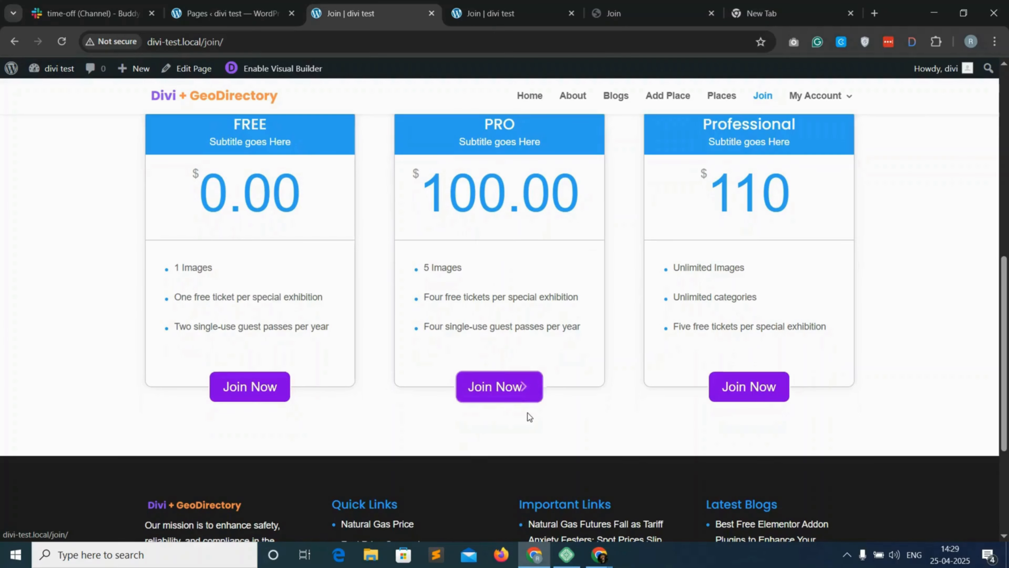
Examine the section below the packages on the reference Join page, including its image, text and Get Started button target
key("ctrl+5")
scroll(509, 372, "down", 10)
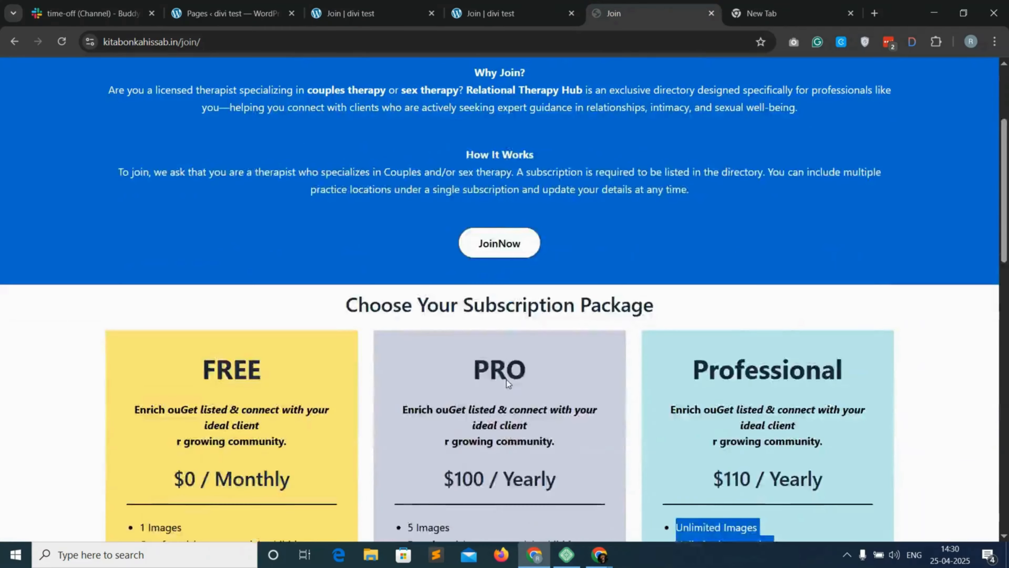
scroll(507, 378, "down", 3)
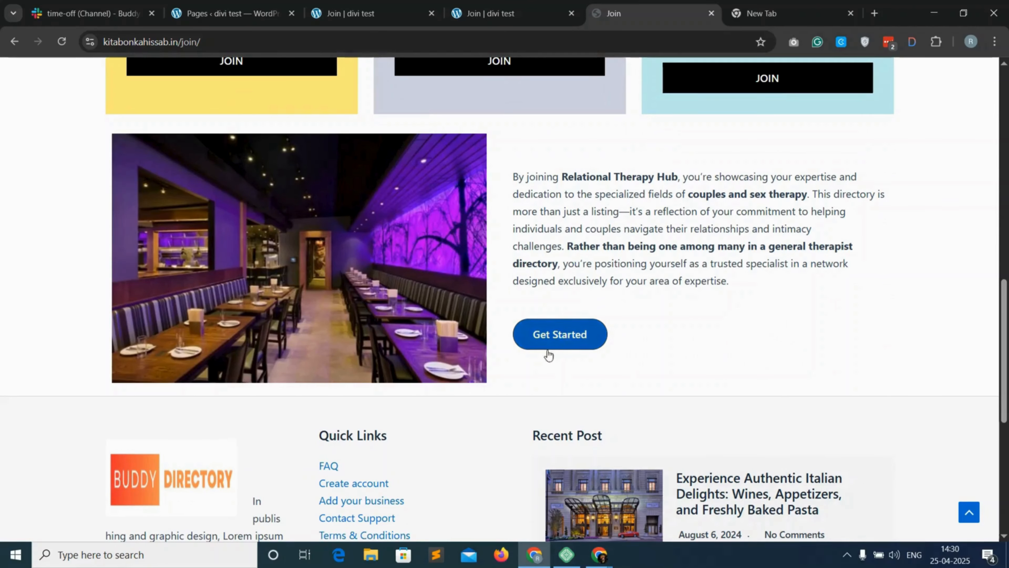
left_click(569, 342)
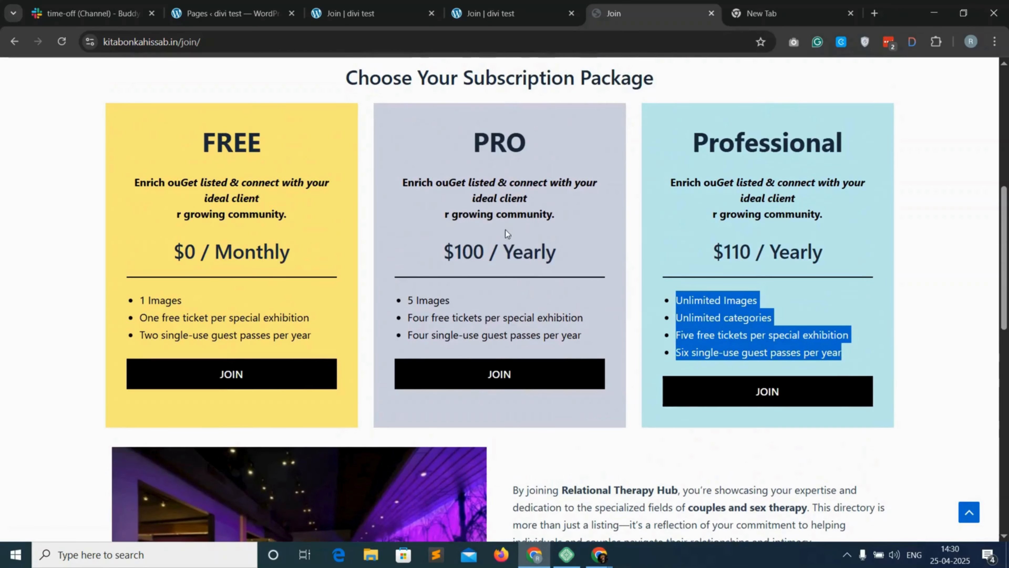
scroll(548, 398, "down", 2)
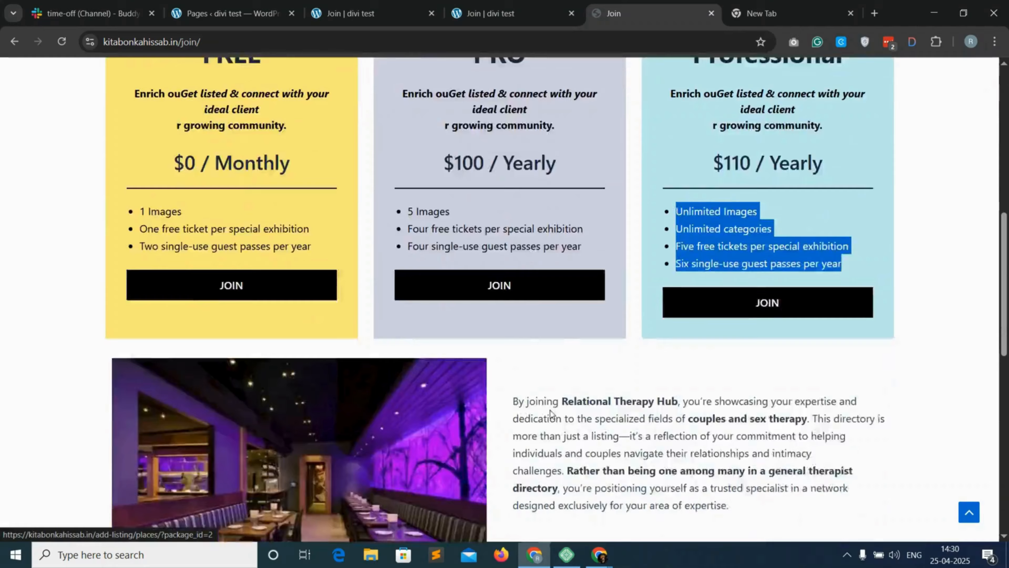
Return to the Join page's builder and insert a row with two equal columns below the pricing tables' row
key("ctrl+shift+Tab")
left_click(500, 456)
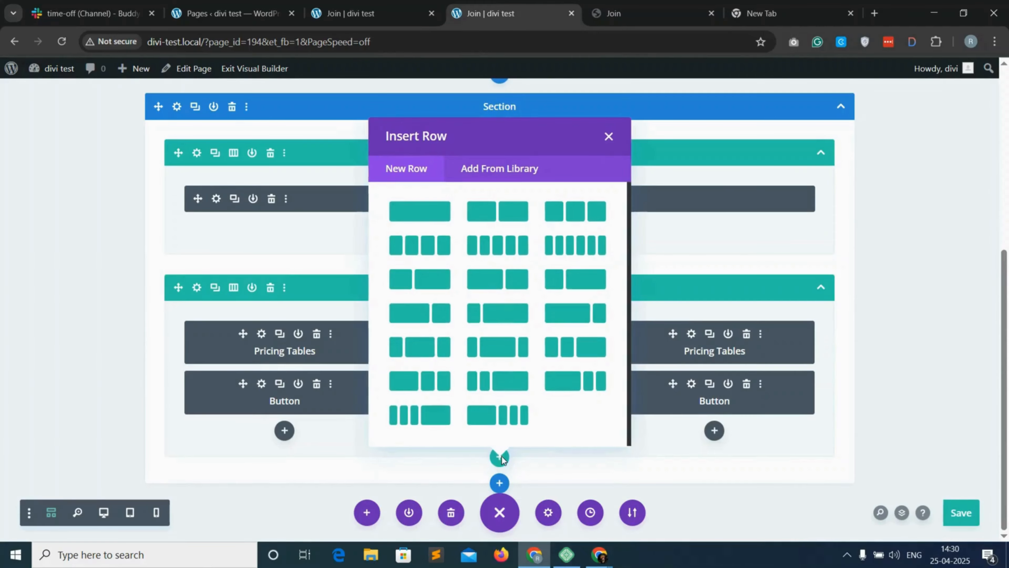
left_click(500, 215)
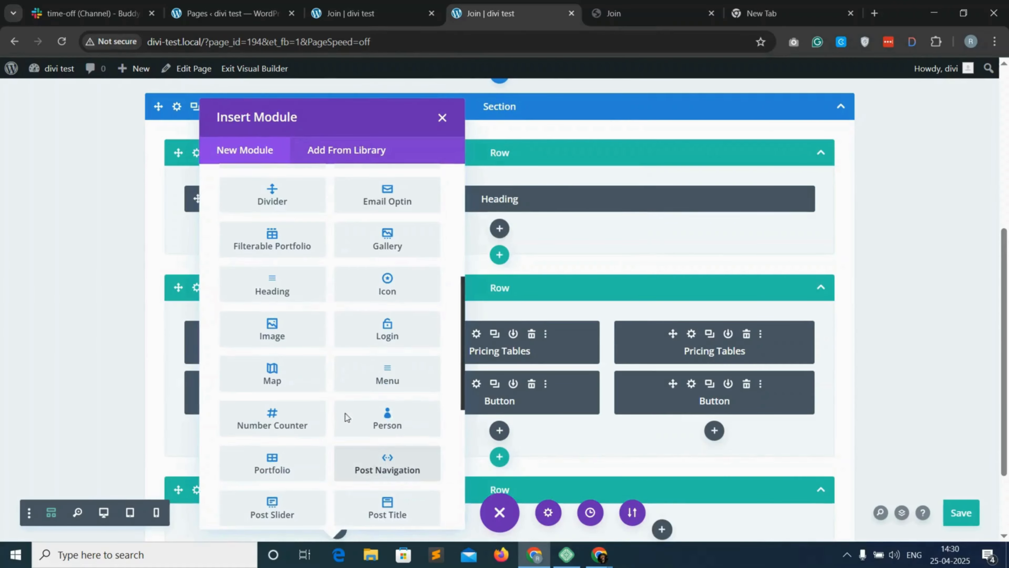
Add an Image module to the new row's first column, using the Media Library photo of people standing outdoors among trees
scroll(282, 219, "down", 2)
scroll(306, 258, "up", 7)
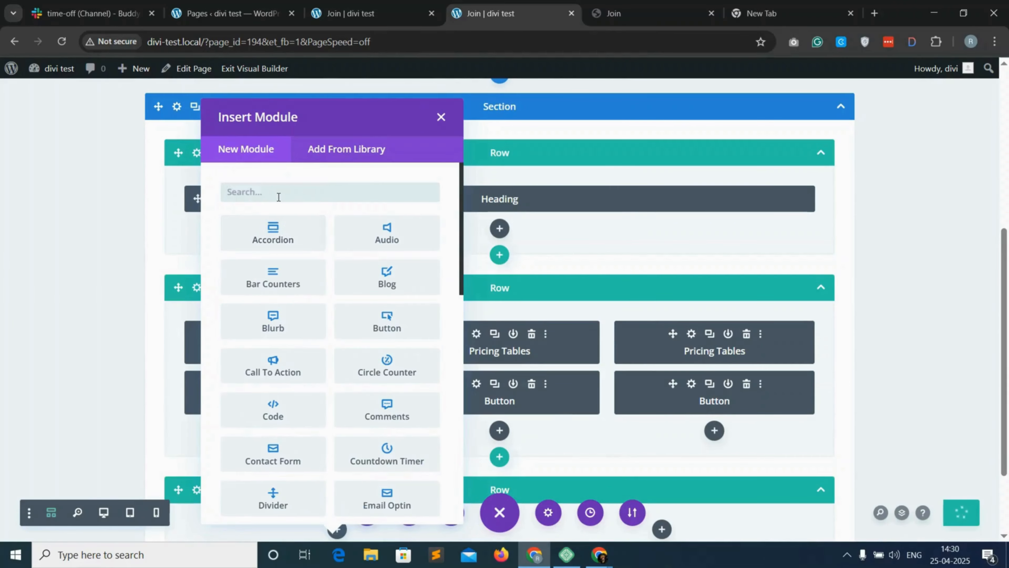
type("imag")
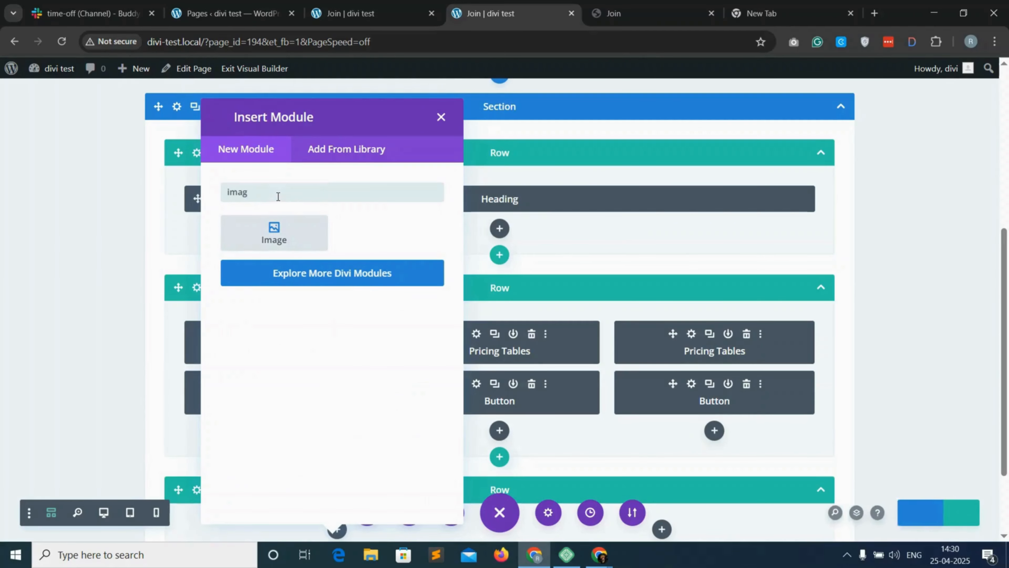
left_click(293, 230)
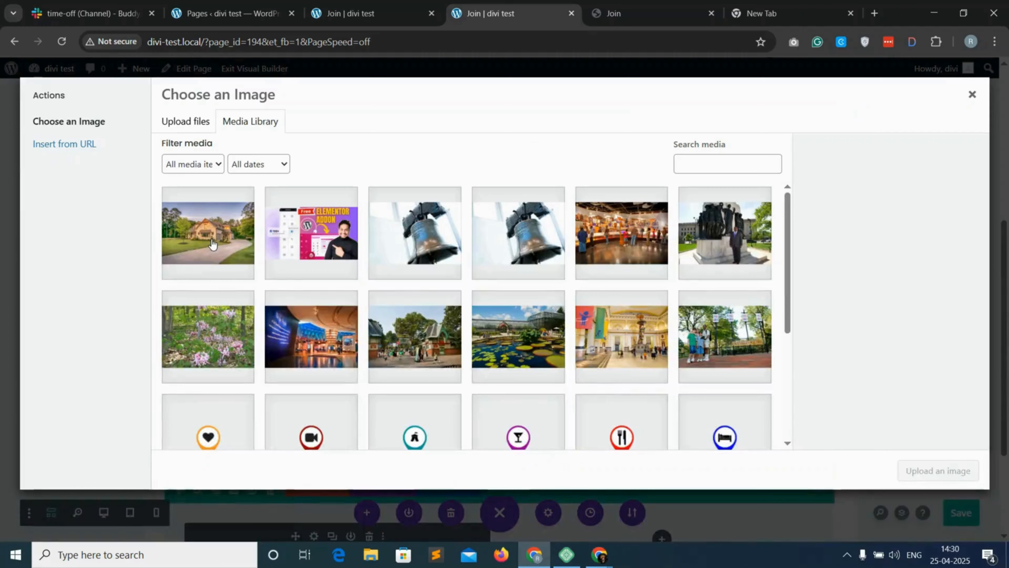
left_click(733, 345)
left_click(934, 471)
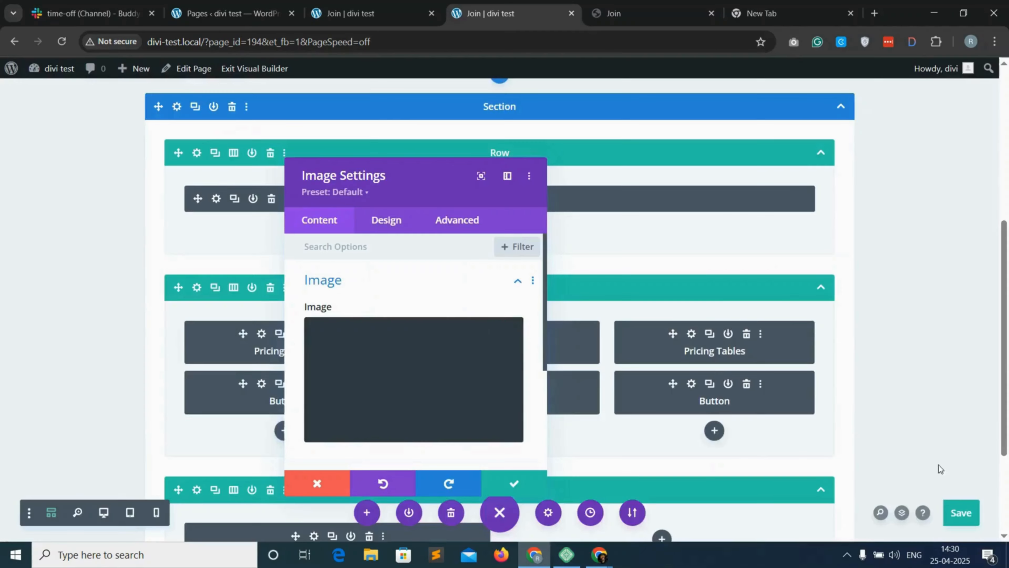
Apply the first box shadow preset, with an even shadow on all sides, to the new image
left_click(391, 223)
left_click(375, 287)
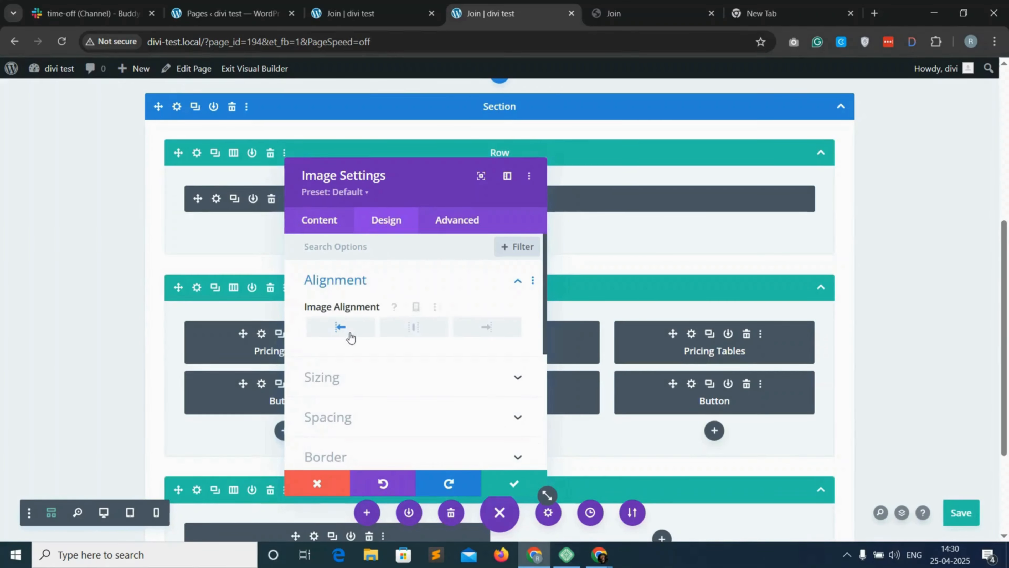
scroll(353, 381, "down", 2)
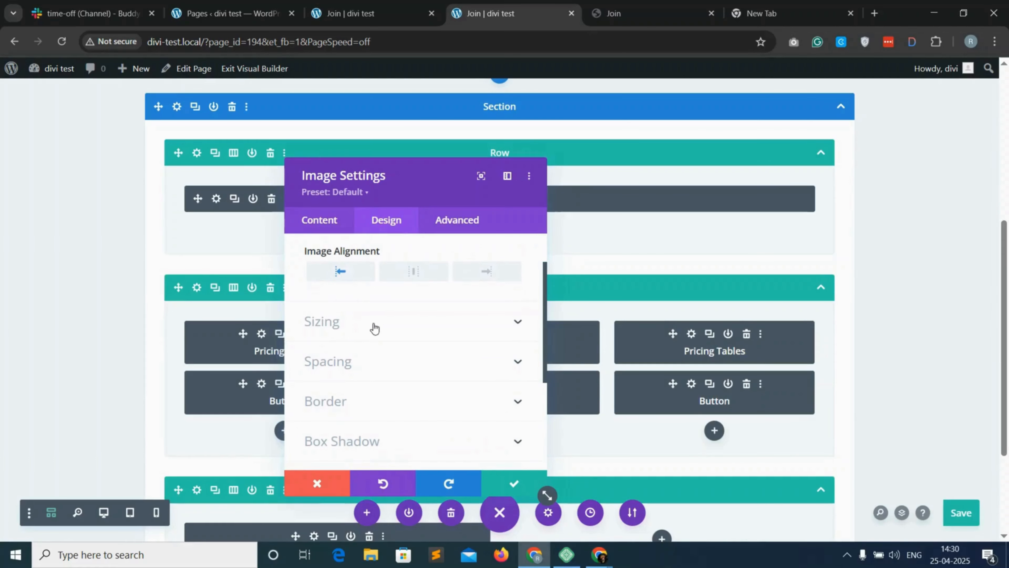
scroll(374, 329, "down", 3)
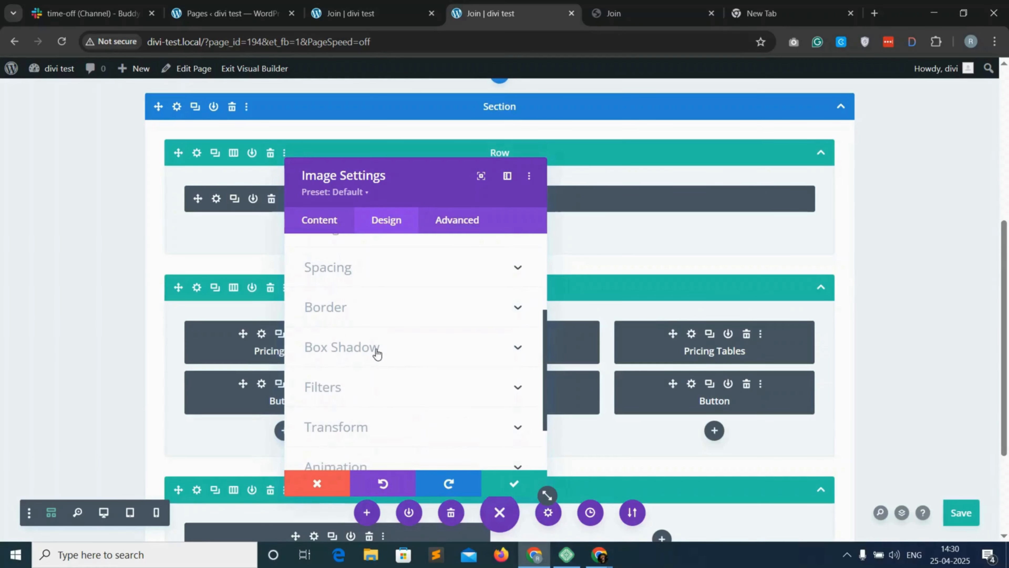
left_click(376, 355)
left_click(386, 315)
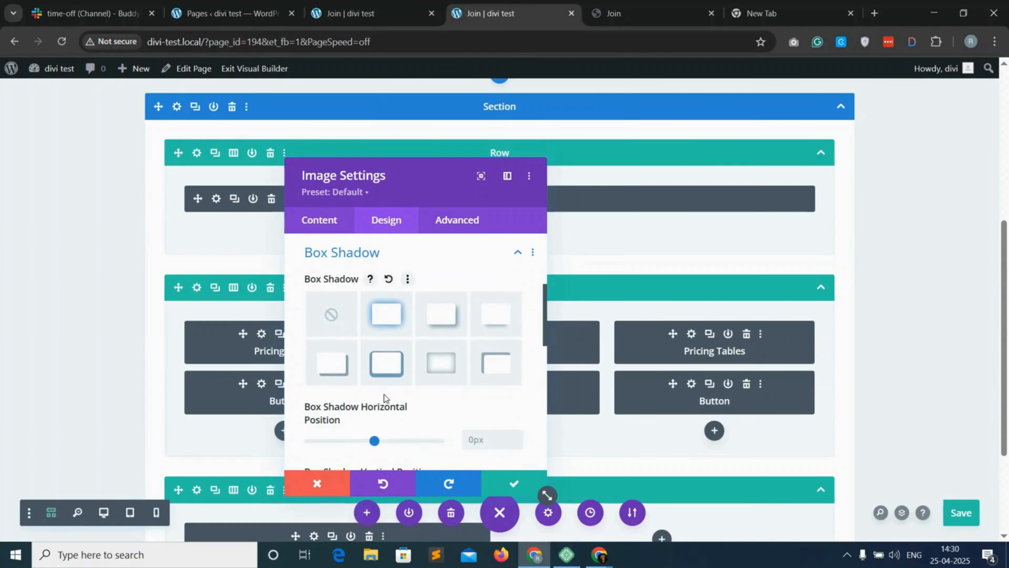
scroll(384, 398, "down", 12)
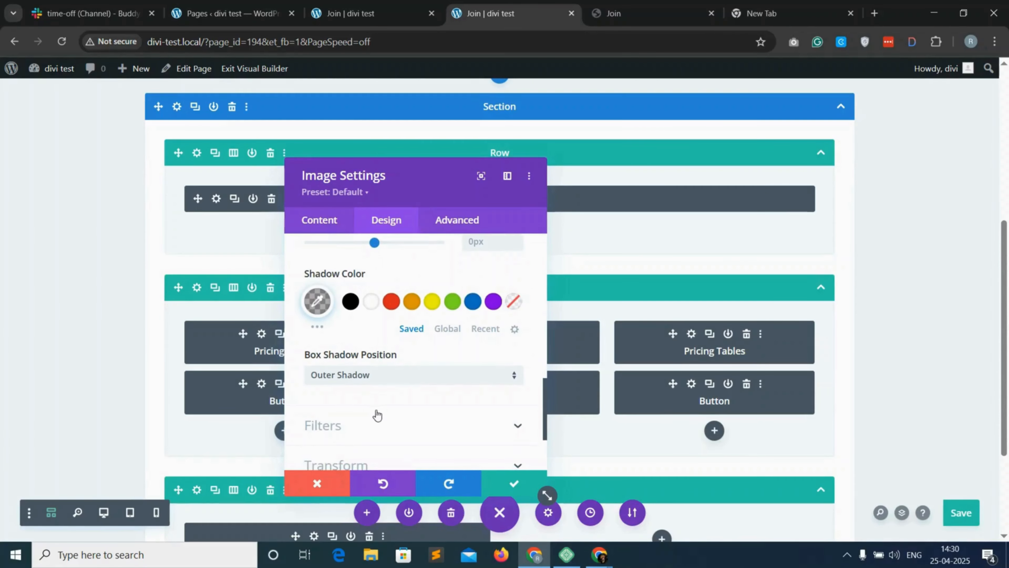
scroll(376, 414, "up", 10)
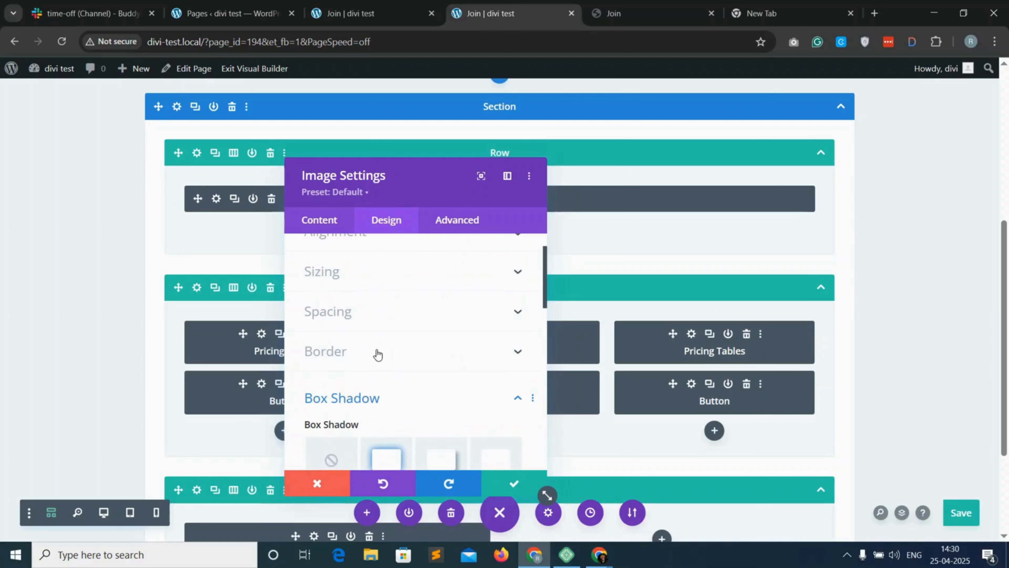
Set the image's rounded corners to 10 and save the image settings
left_click(378, 352)
left_click(333, 314)
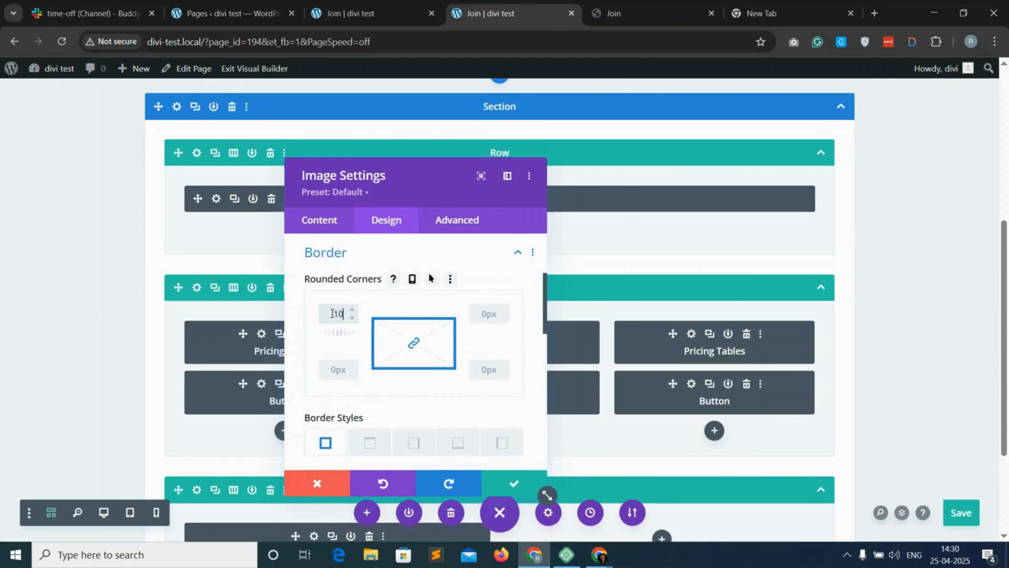
left_click(510, 482)
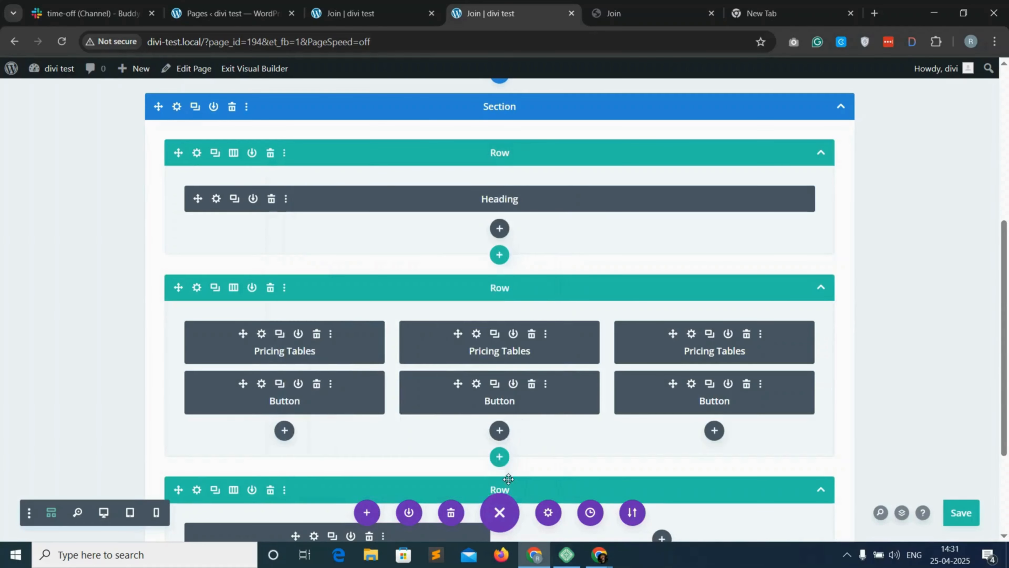
Find the Text module for the empty second column beside the image
scroll(604, 391, "down", 4)
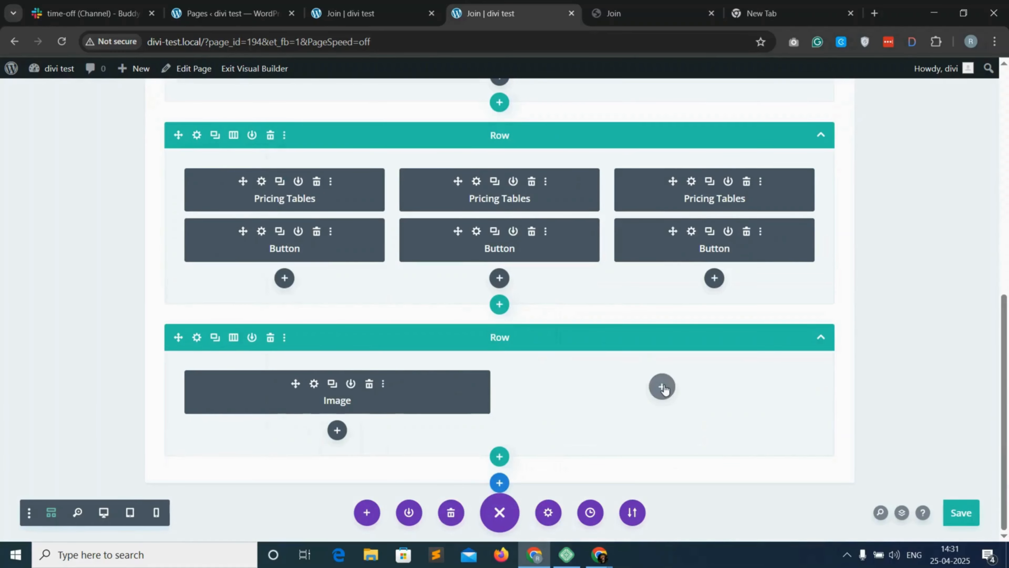
left_click(662, 386)
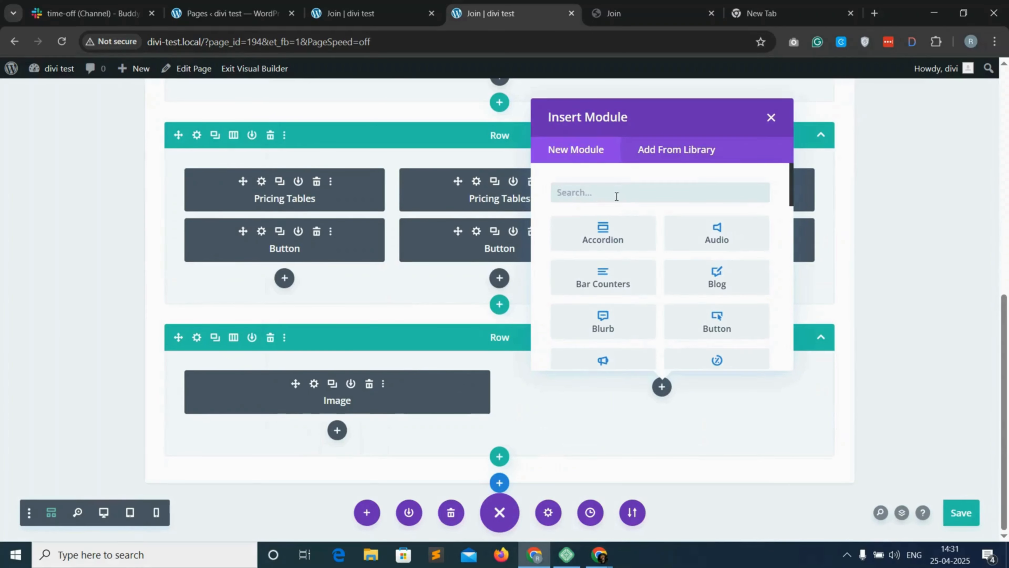
type("text")
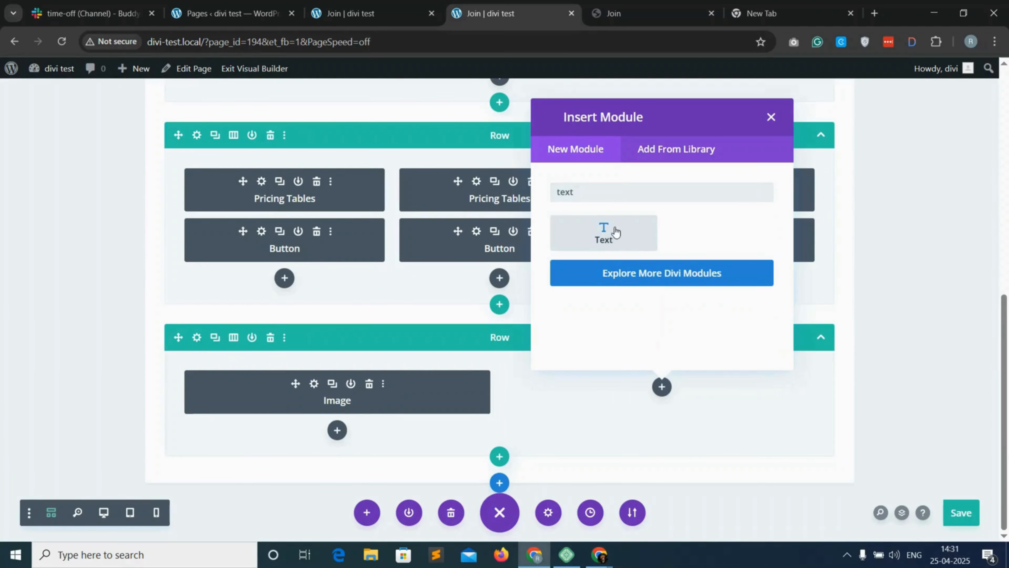
Insert a Text module beside the image, filled with the "By joining Relational Therapy Hub" paragraph copied from the reference Join page
left_click(617, 226)
key("ctrl+Tab")
triple_click(562, 375)
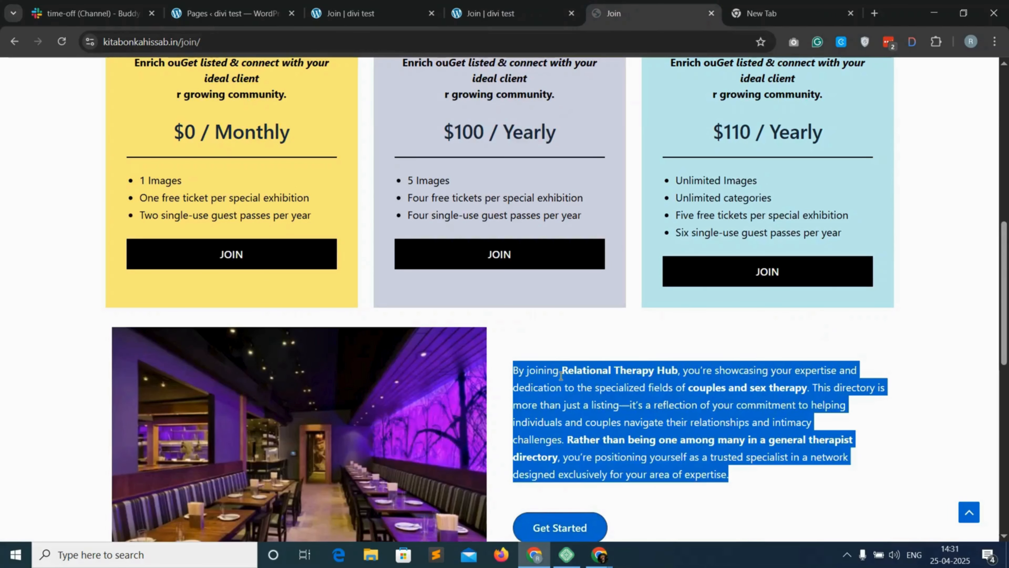
left_click(512, 13)
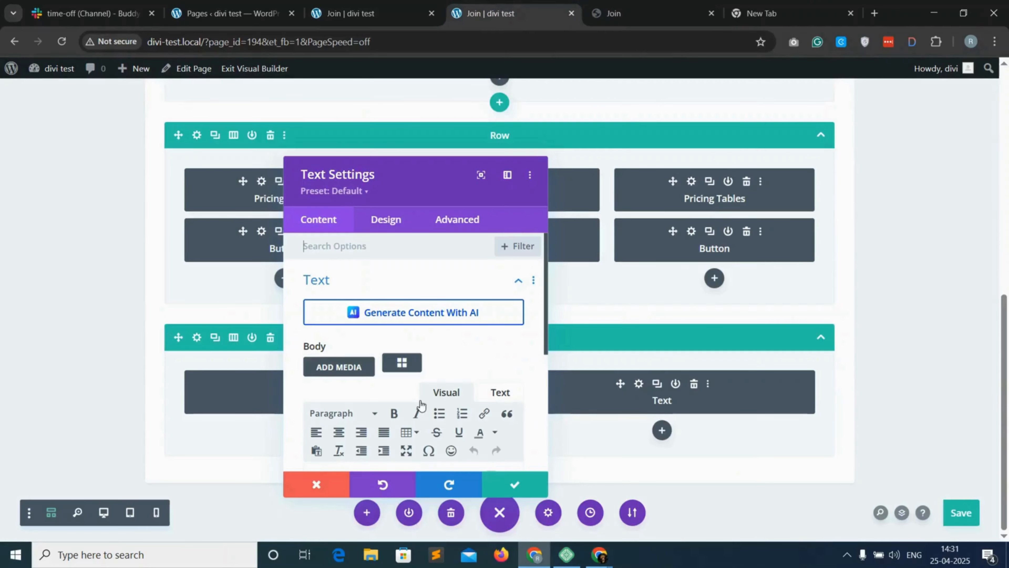
scroll(413, 401, "down", 3)
left_click(345, 363)
right_click(347, 361)
left_click(362, 215)
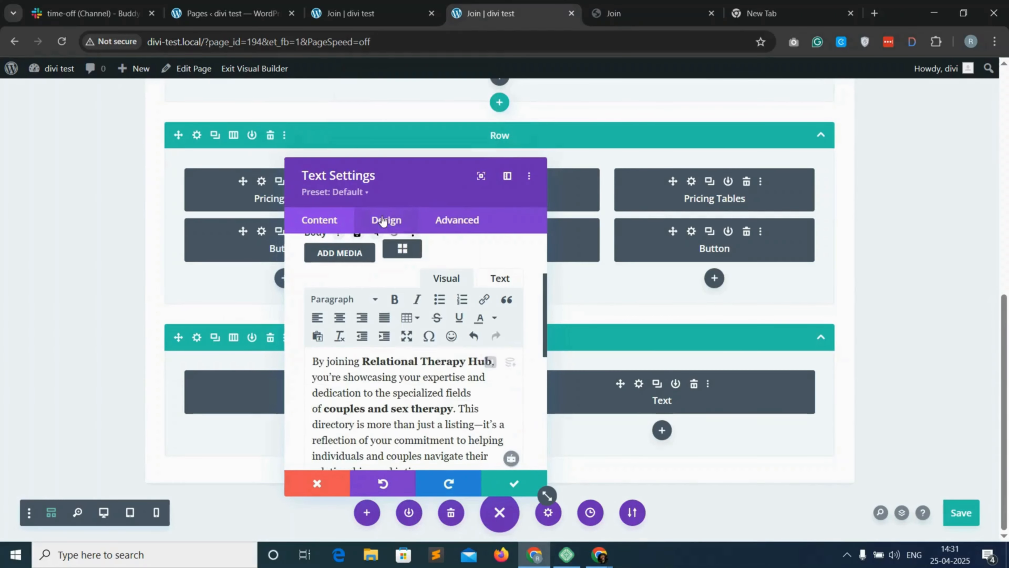
left_click(512, 484)
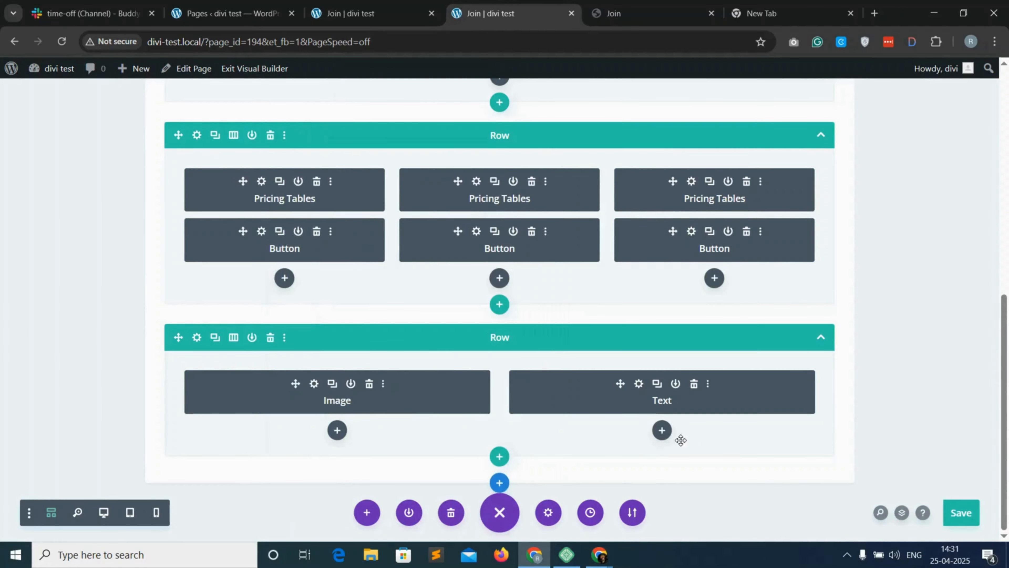
Duplicate the middle pricing column's button, move the copy below the Text module and label it "Get Started"
left_click(495, 233)
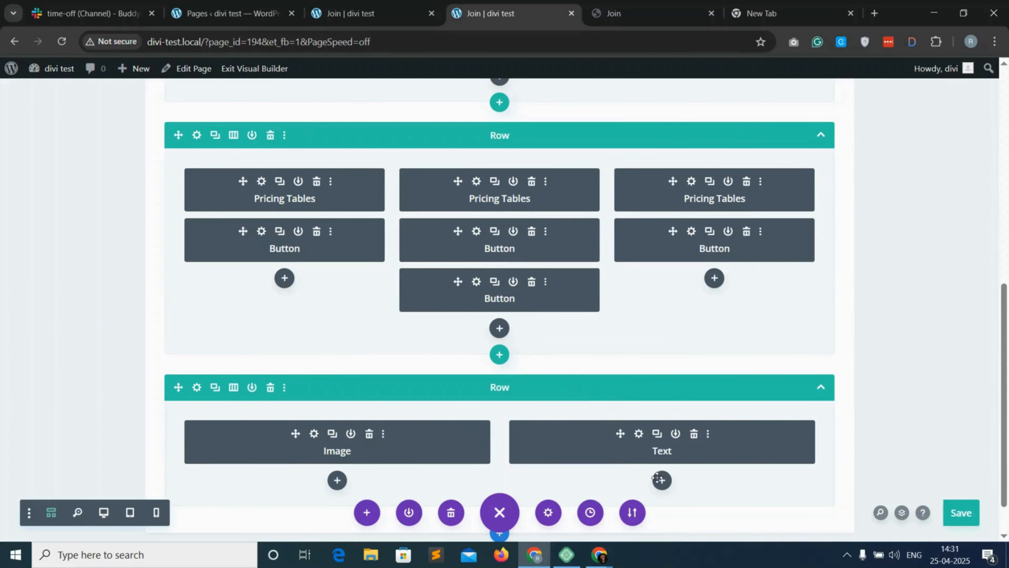
left_click_drag(663, 481, 604, 381)
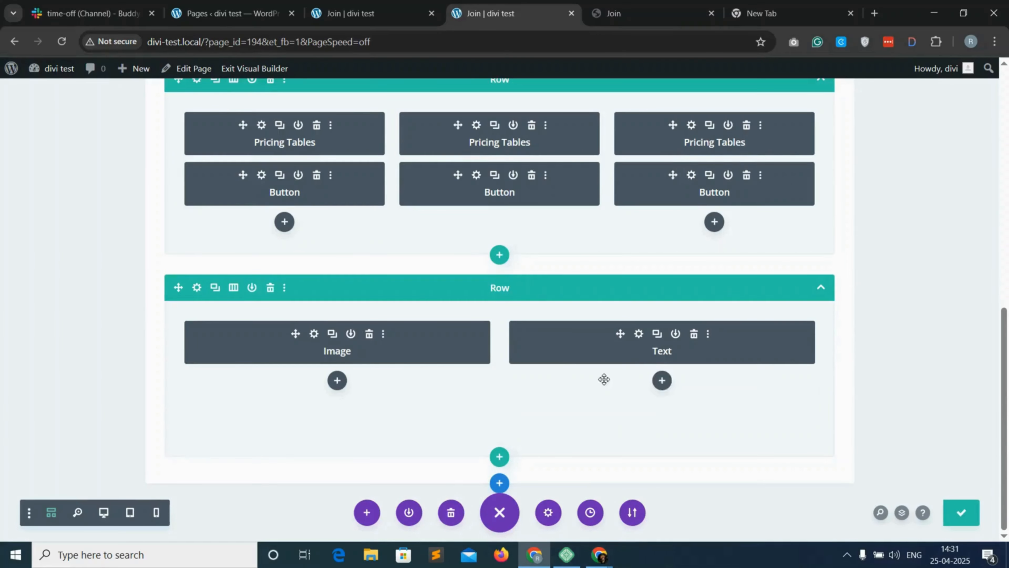
left_click(639, 383)
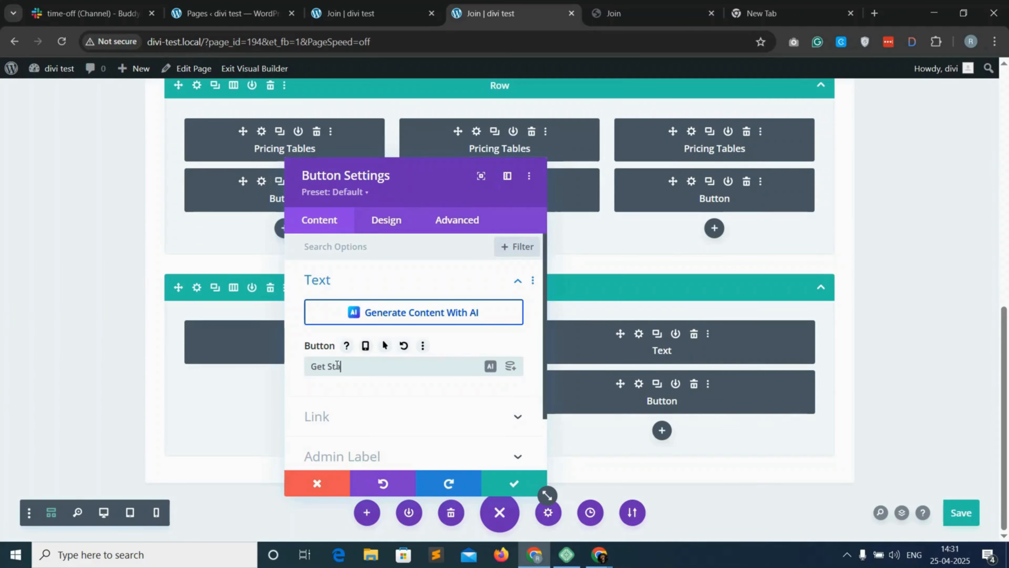
type("Started")
left_click(507, 484)
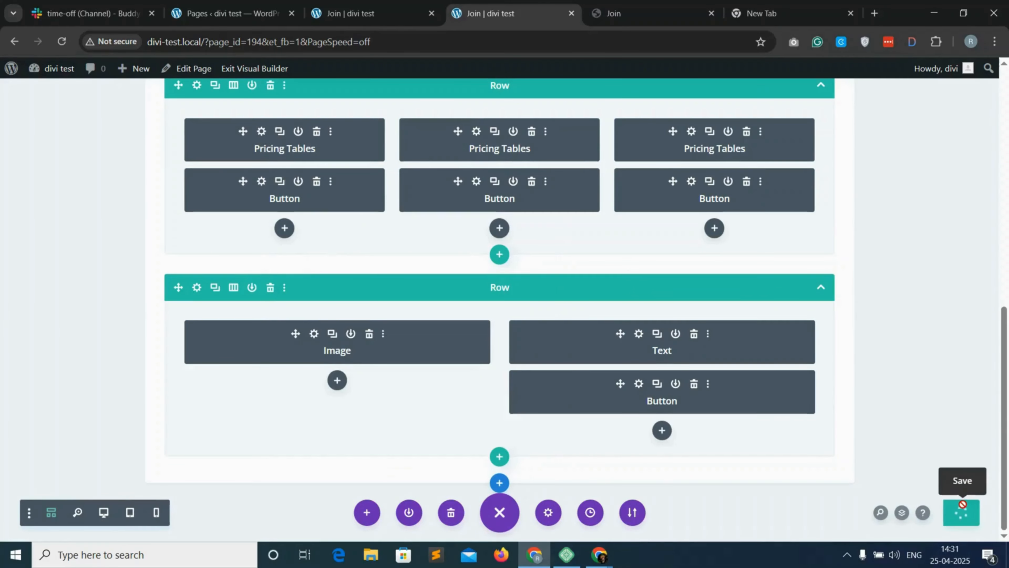
Reload the live Join page and inspect the image, paragraph and button below the pricing tables
left_click(358, 14)
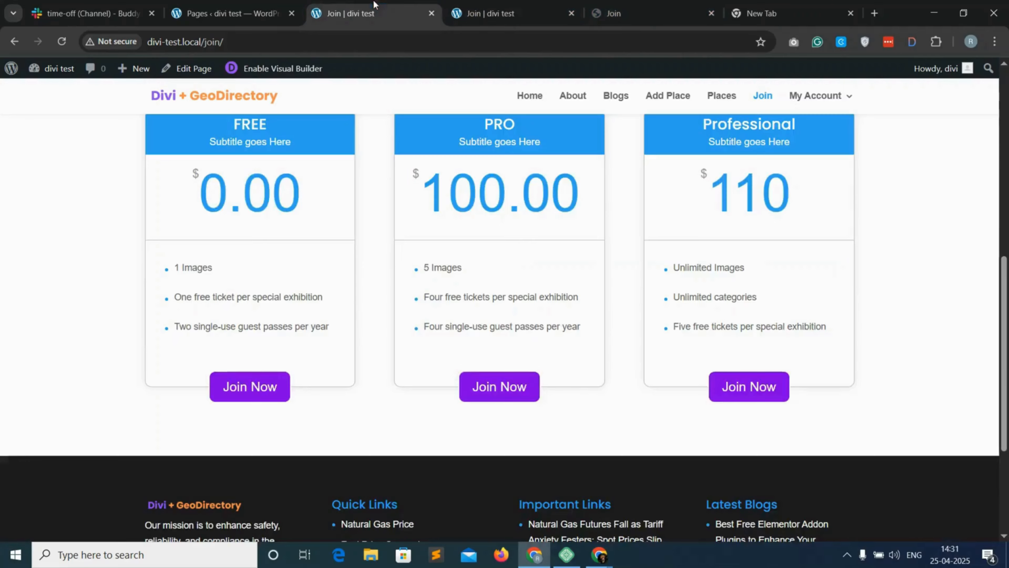
left_click(60, 41)
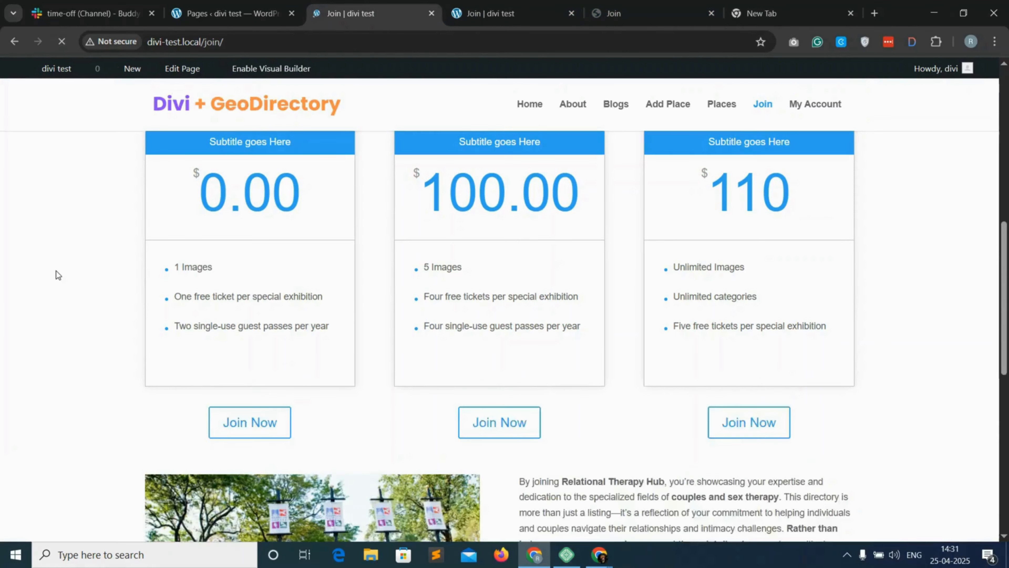
scroll(186, 323, "down", 5)
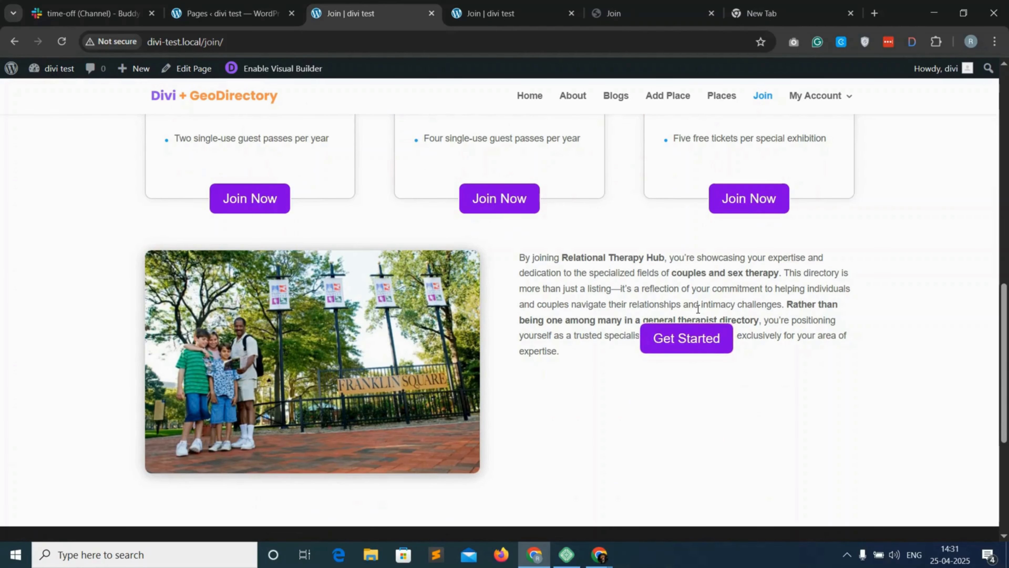
Clear the top margin in the spacing settings of the Get Started button
left_click(493, 5)
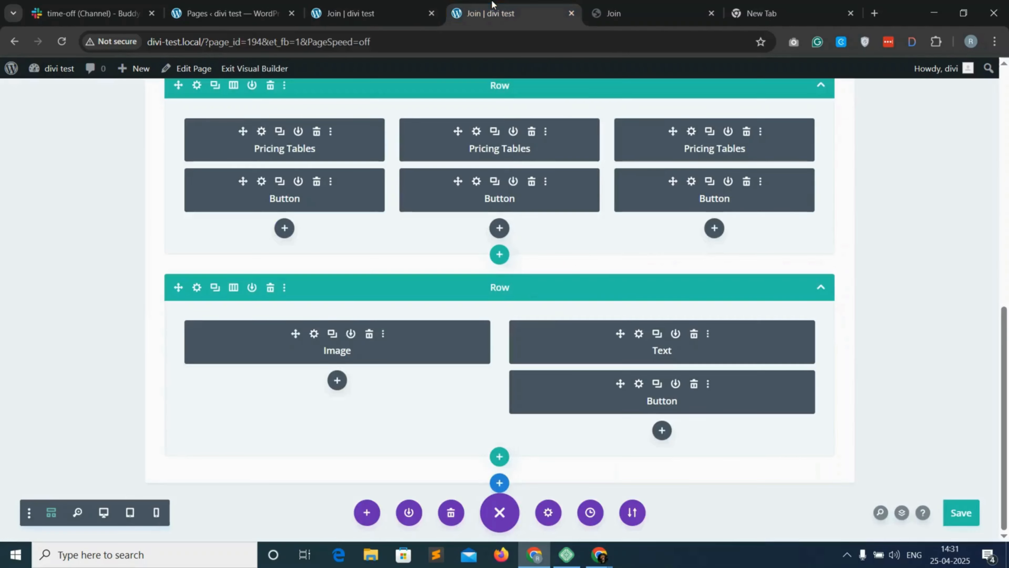
left_click(638, 384)
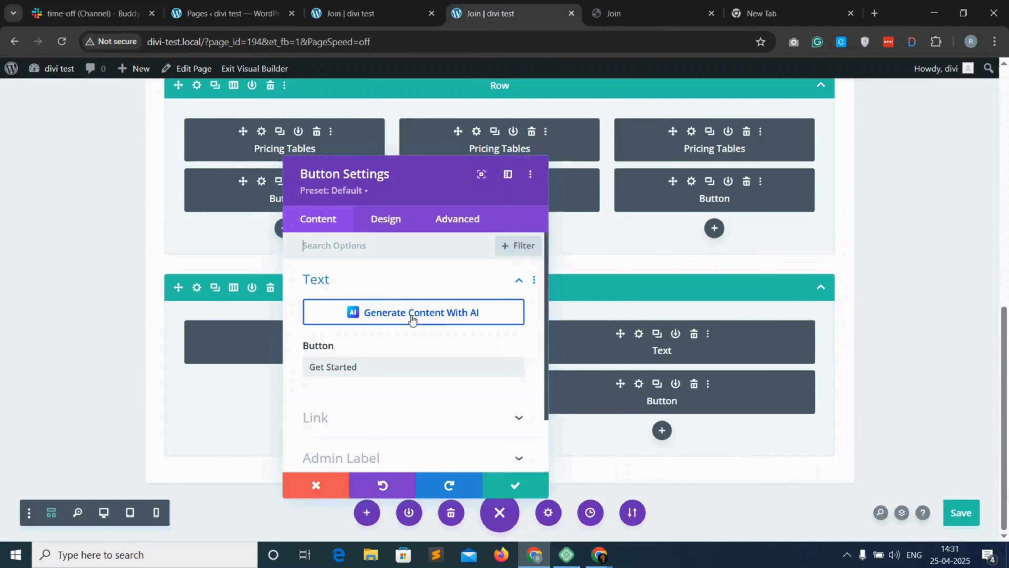
left_click(395, 223)
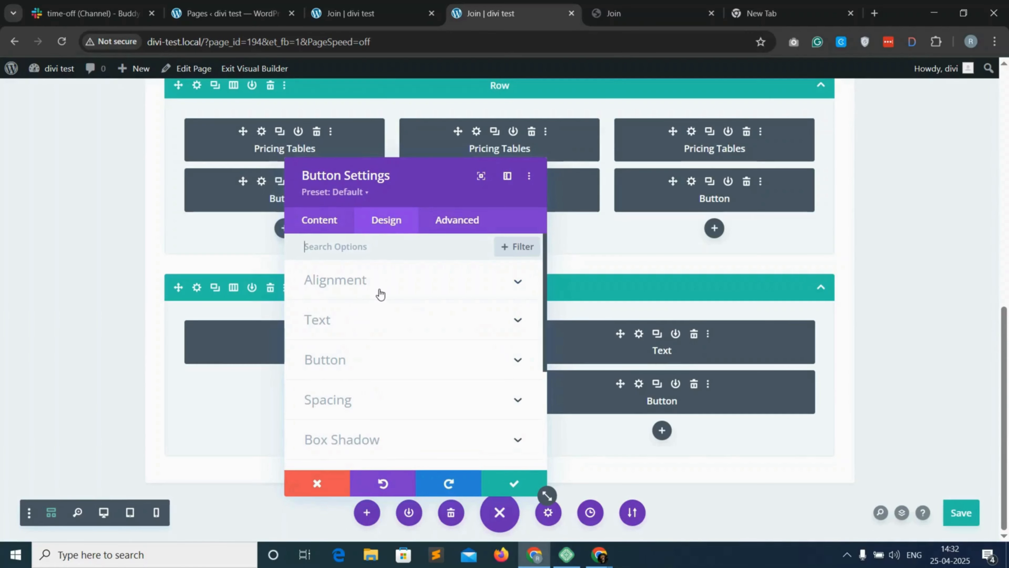
scroll(362, 358, "down", 2)
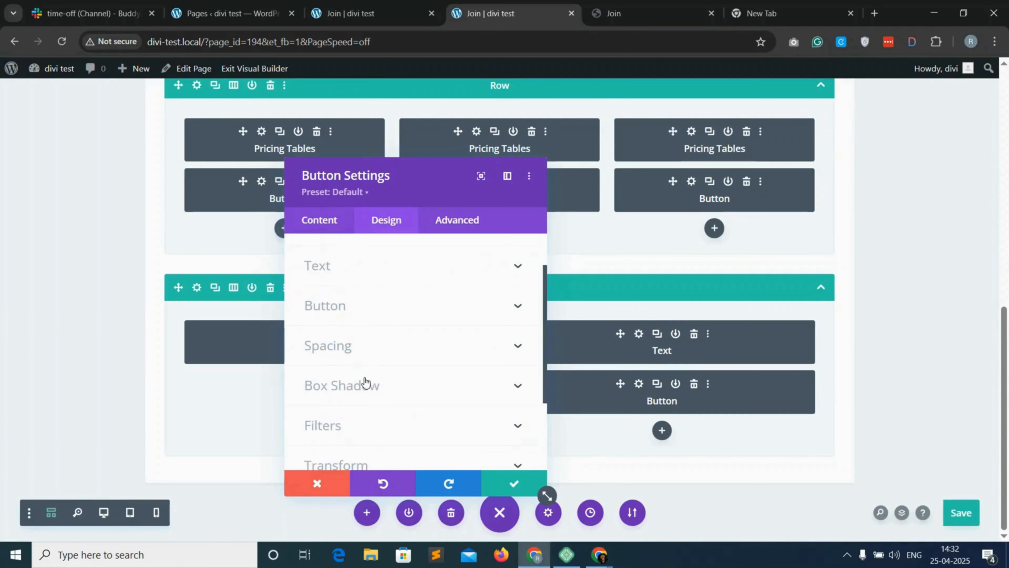
left_click(378, 346)
left_click_drag(333, 298, 301, 303)
key("BackSpace")
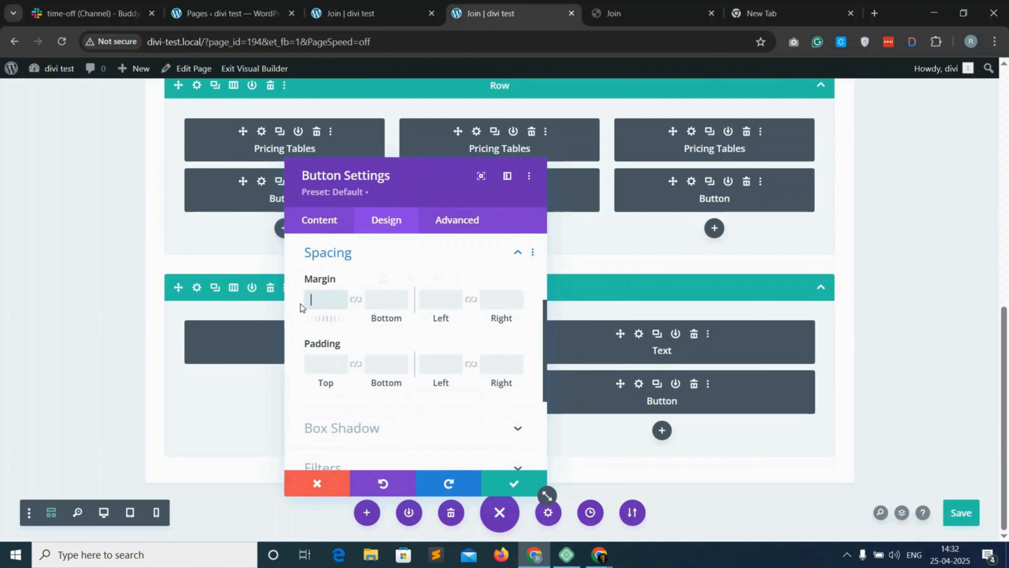
Left-align the Get Started button and save the page, checking it on the reloaded live Join page
scroll(342, 300, "up", 5)
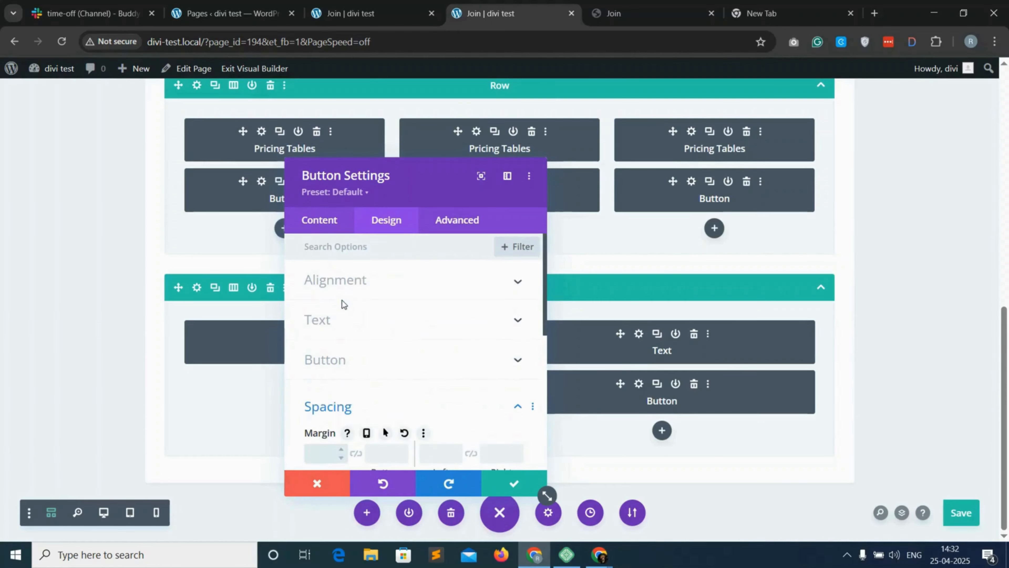
left_click(405, 283)
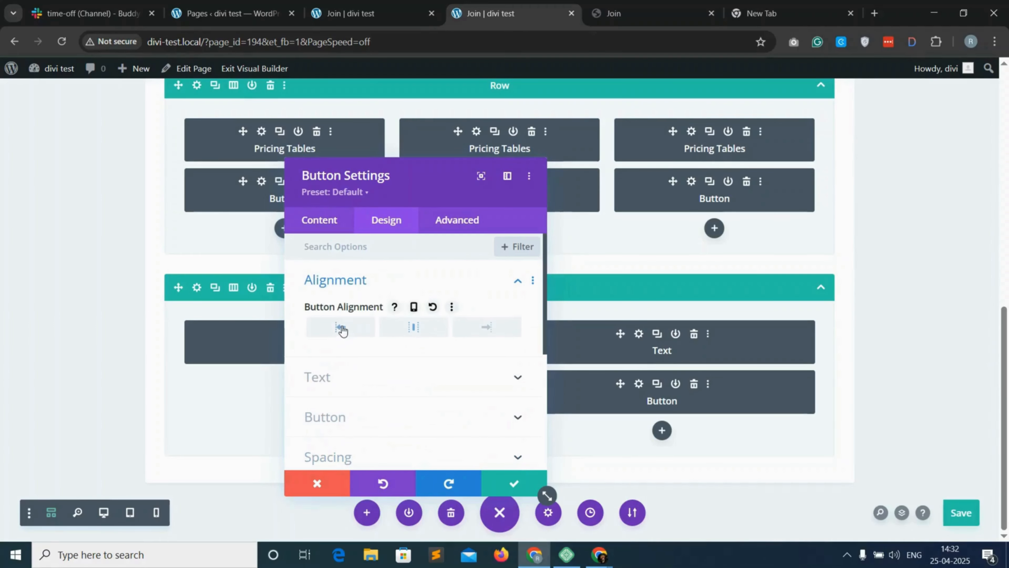
left_click(516, 484)
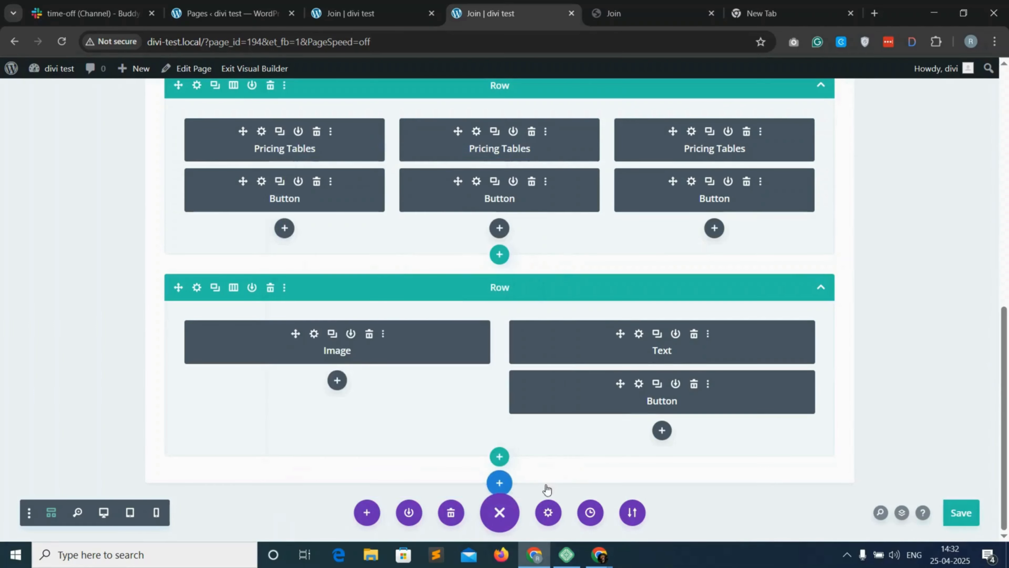
left_click(968, 514)
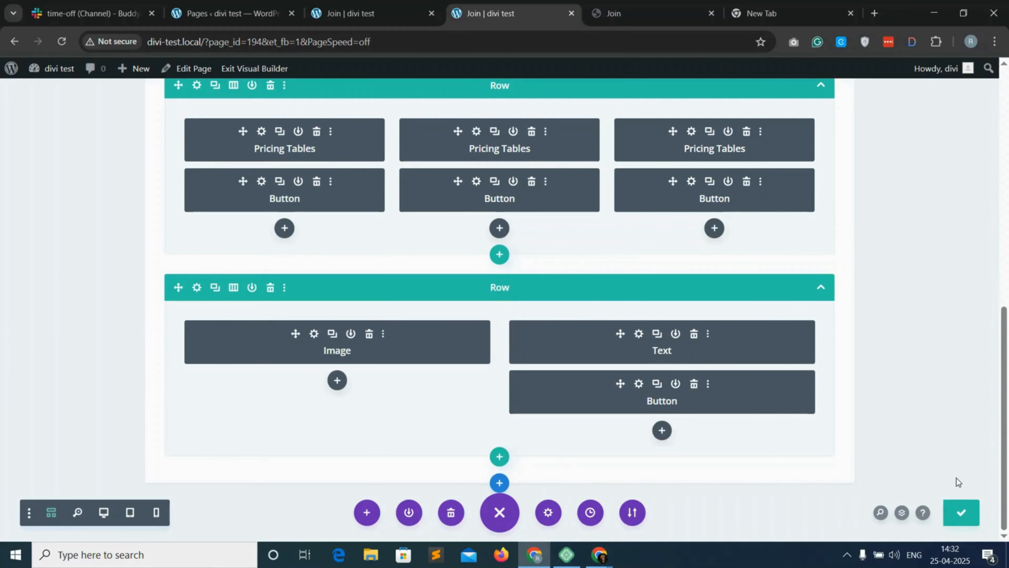
left_click(345, 14)
left_click(62, 40)
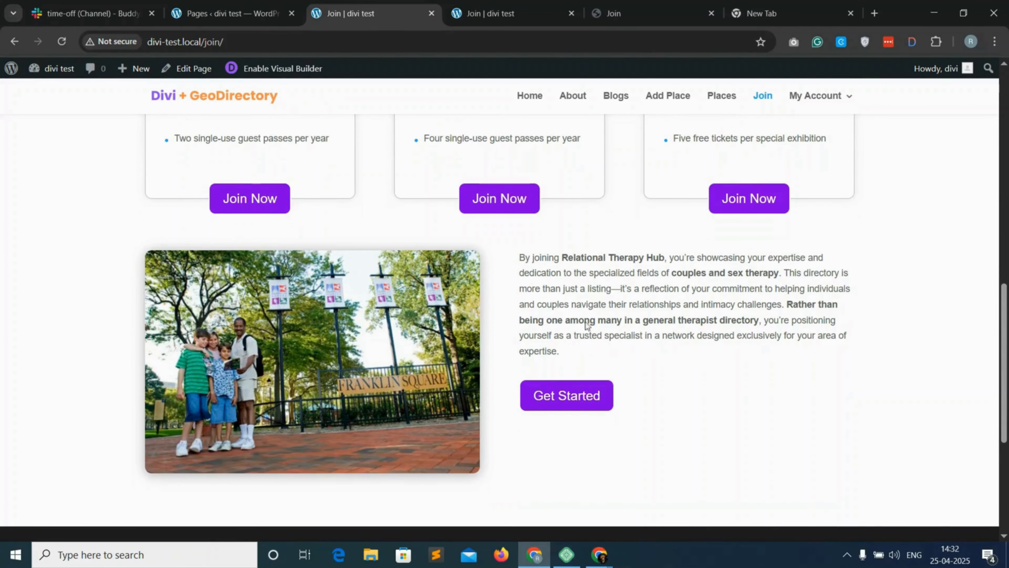
Add a regular section at the end of the page and move the image-and-text row into it
left_click(493, 13)
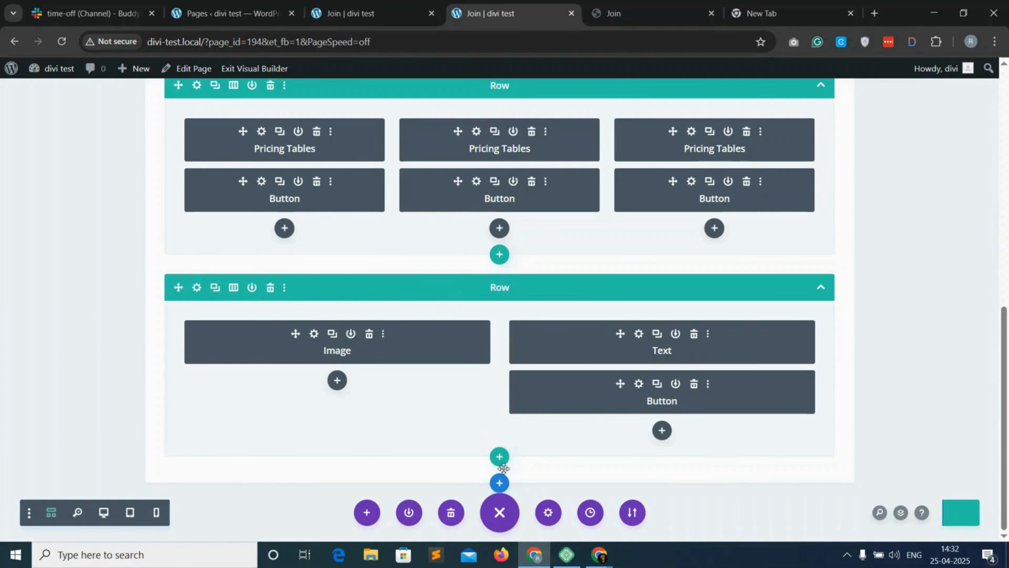
left_click(500, 484)
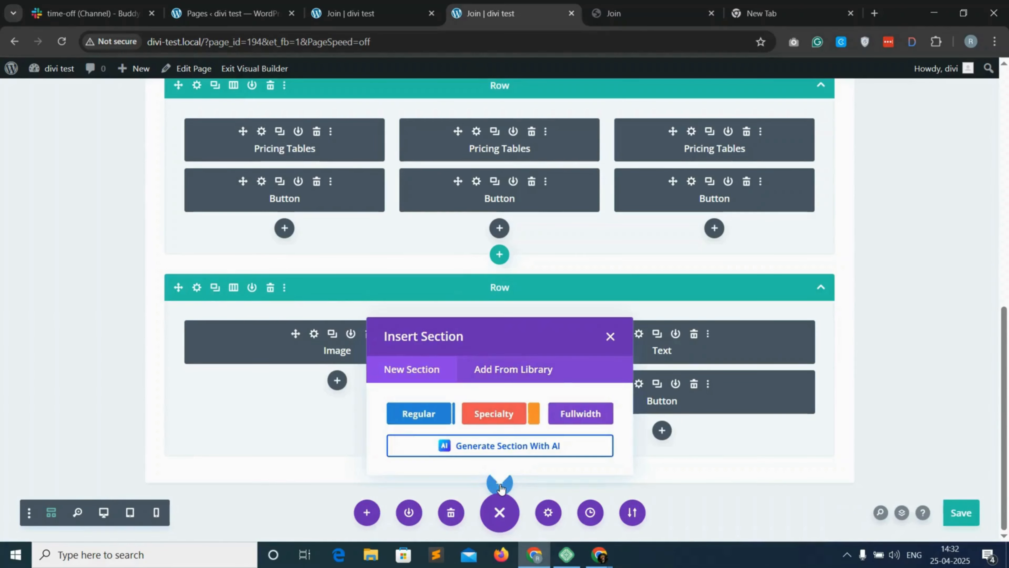
left_click(423, 411)
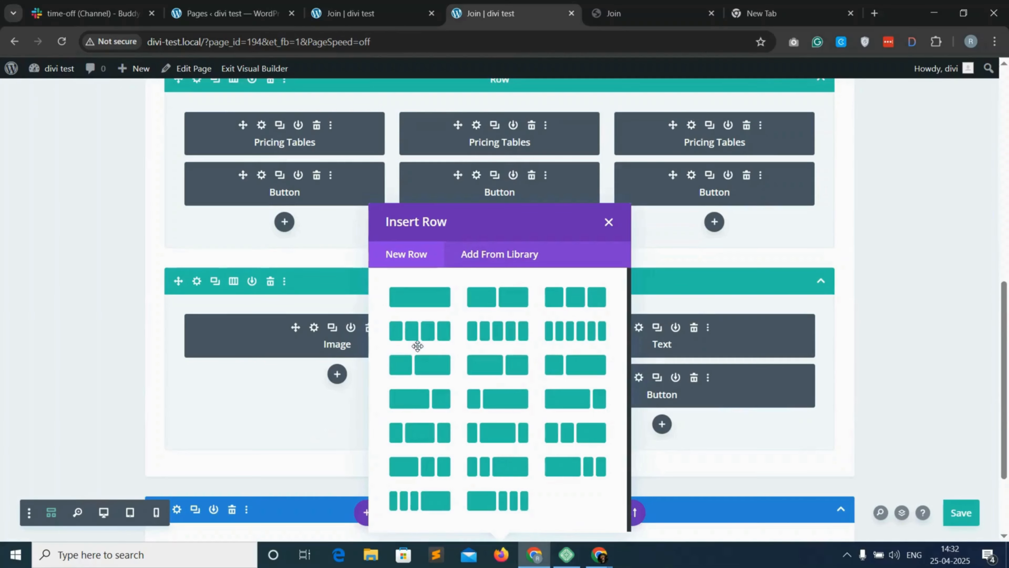
left_click(608, 175)
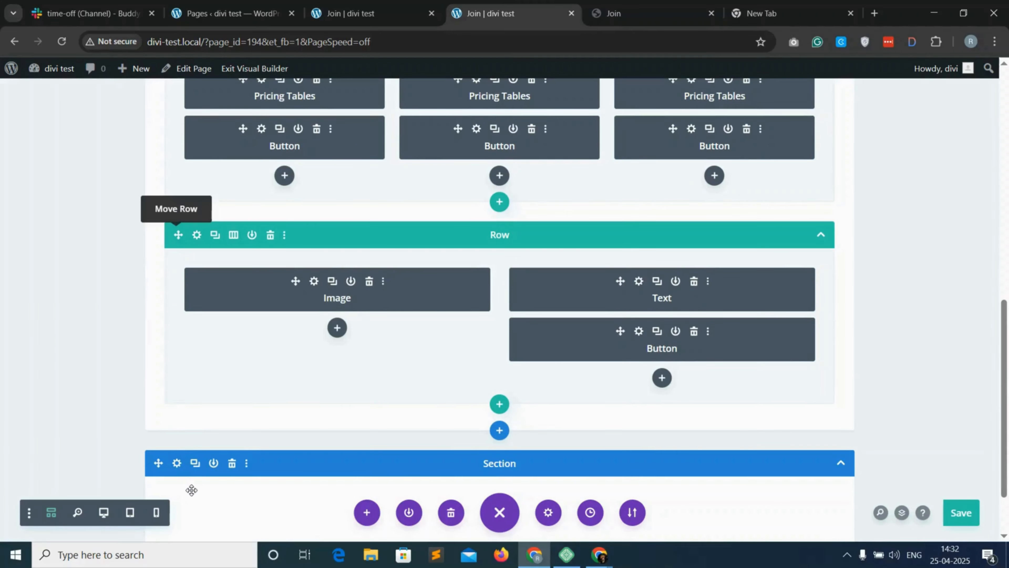
left_click_drag(196, 488, 208, 329)
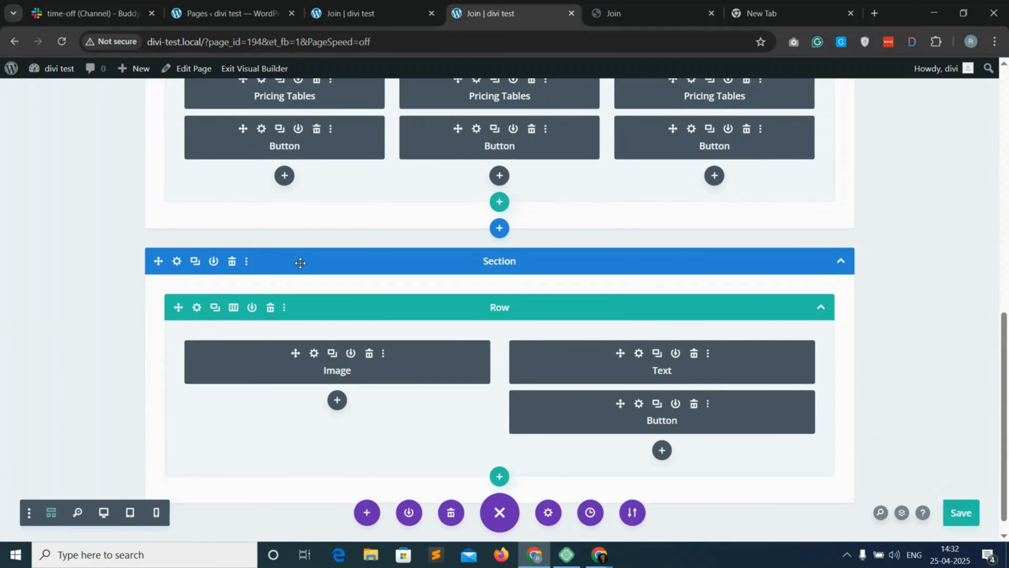
Set the new section's background to the purple rgba(131,0,233,0.18) and save the page
left_click(177, 261)
left_click(493, 388)
left_click(437, 316)
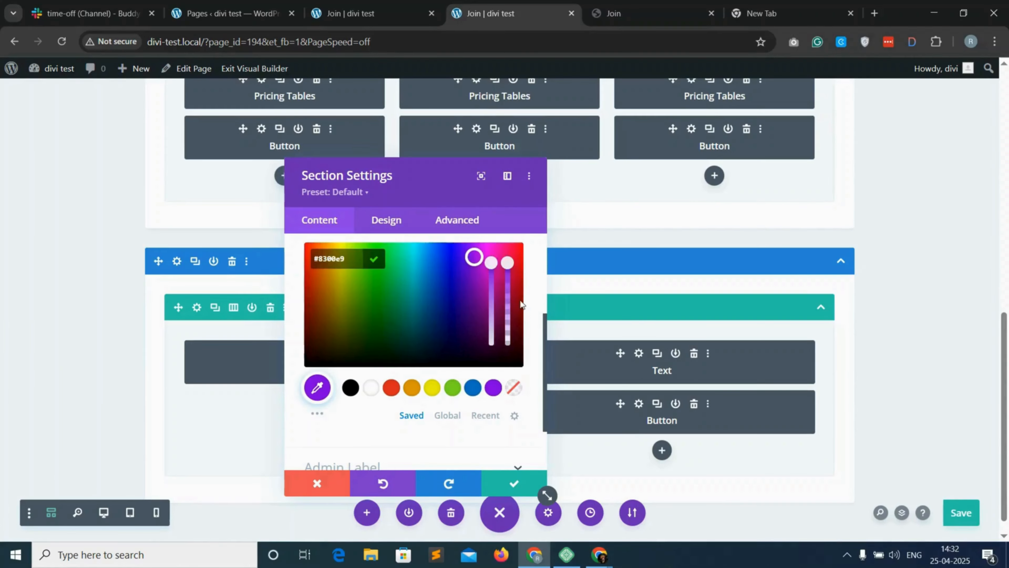
left_click_drag(510, 293, 507, 338)
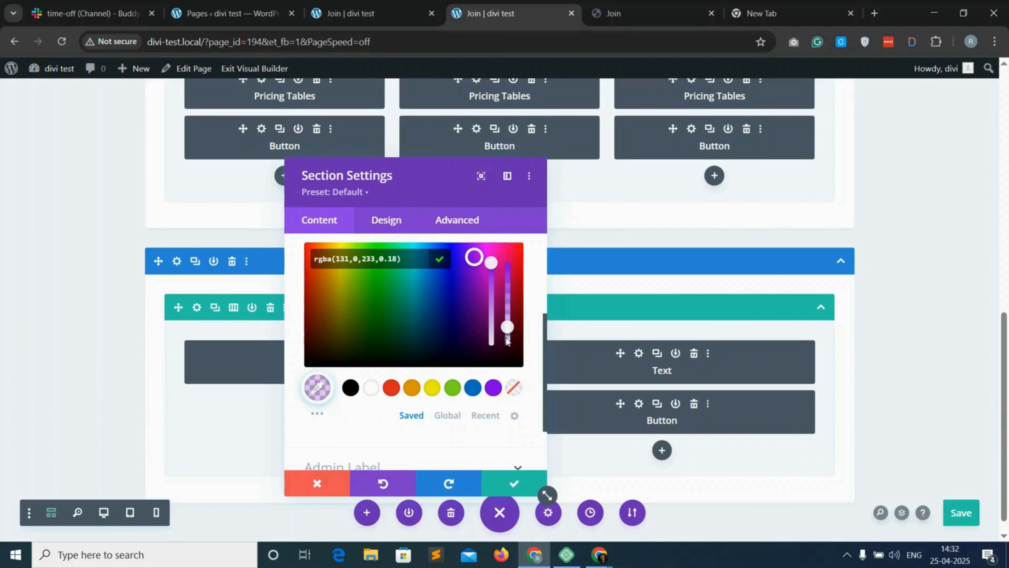
left_click(514, 482)
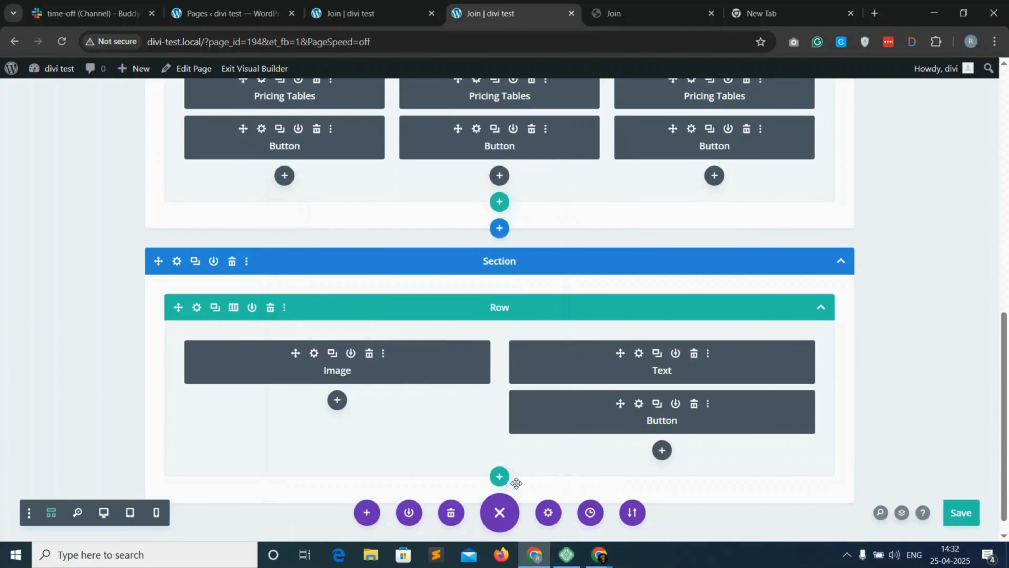
left_click(963, 511)
Reload the live Join page and inspect the section with the new background colour
left_click(14, 41)
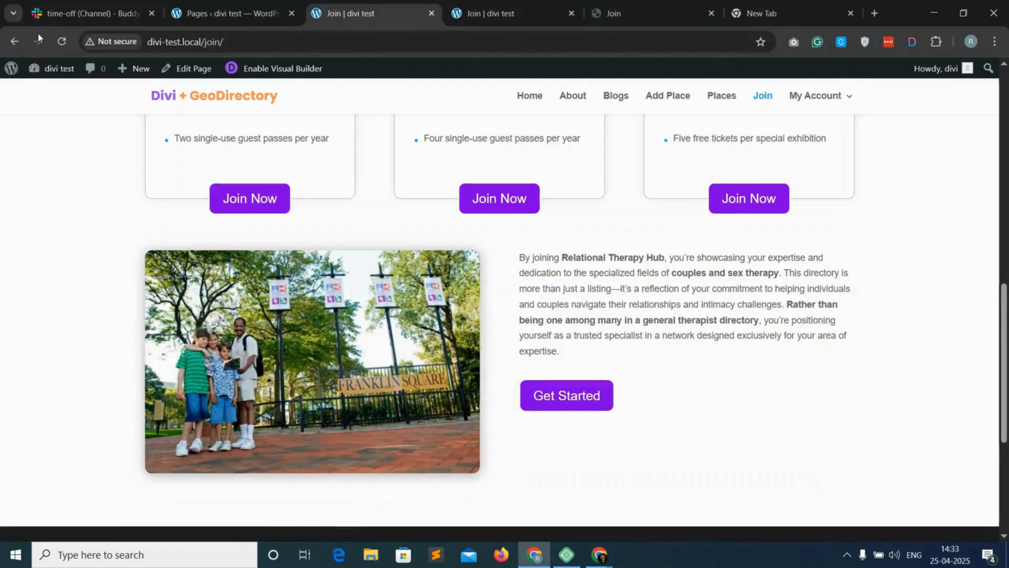
left_click(56, 41)
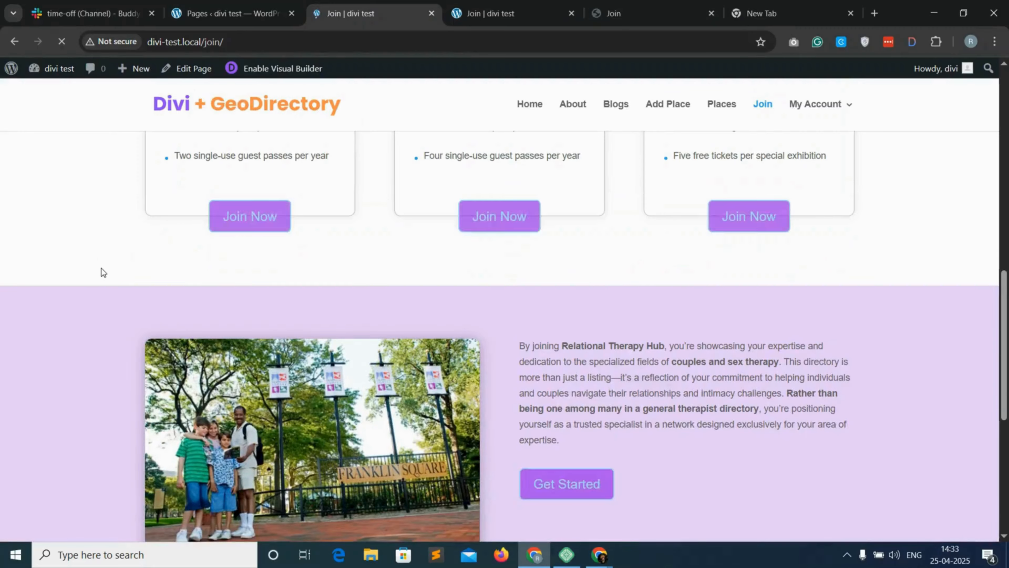
scroll(716, 399, "down", 2)
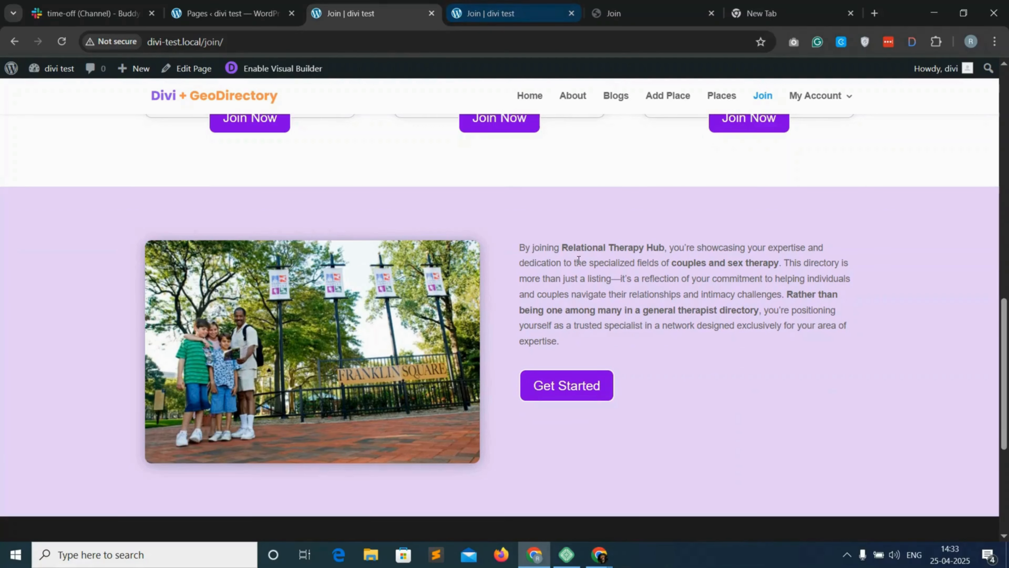
Lighten the image-and-text section's background colour to rgba(131,0,233,0.07) and apply the section settings
left_click(490, 13)
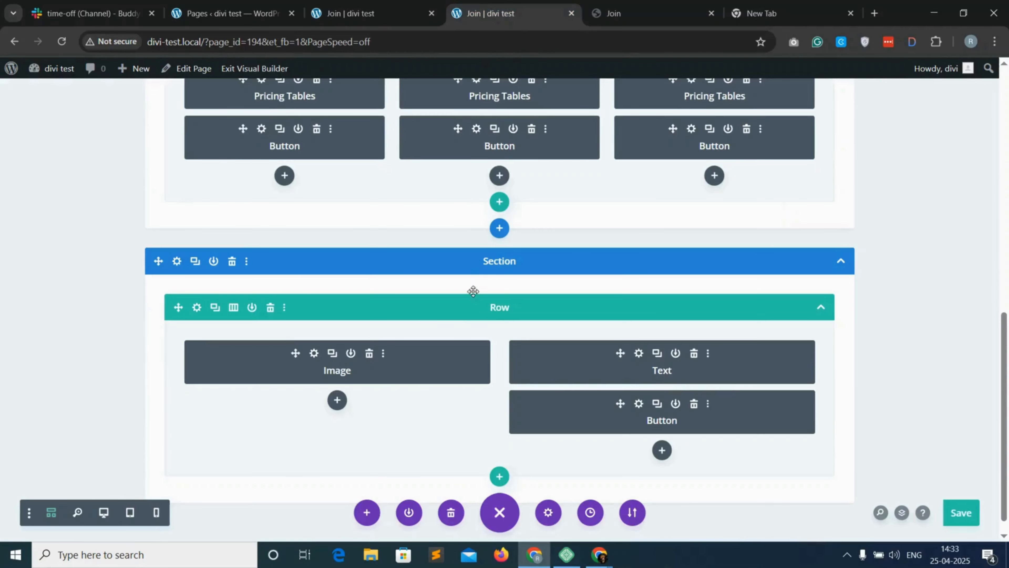
left_click(176, 262)
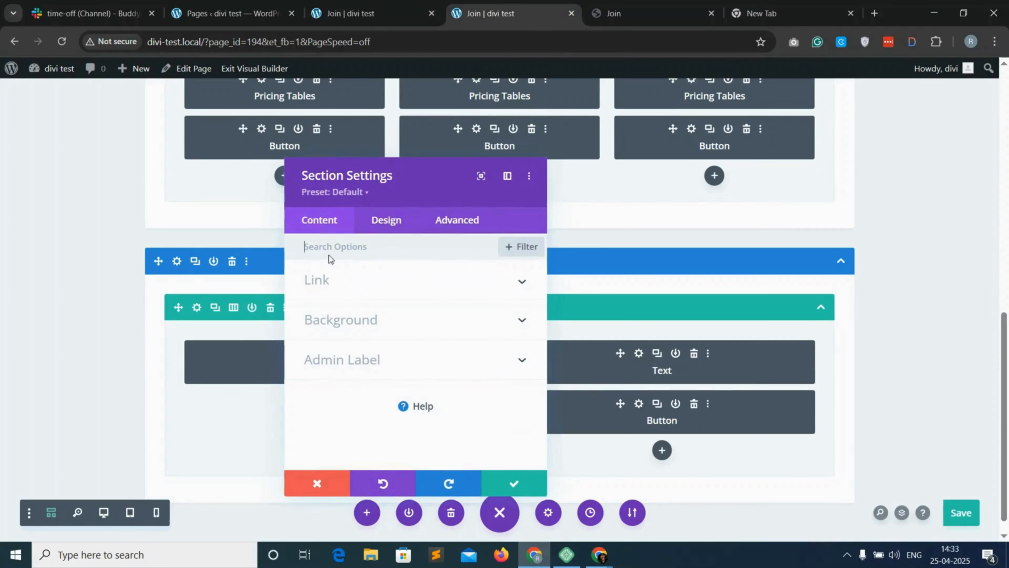
left_click(380, 335)
left_click(479, 384)
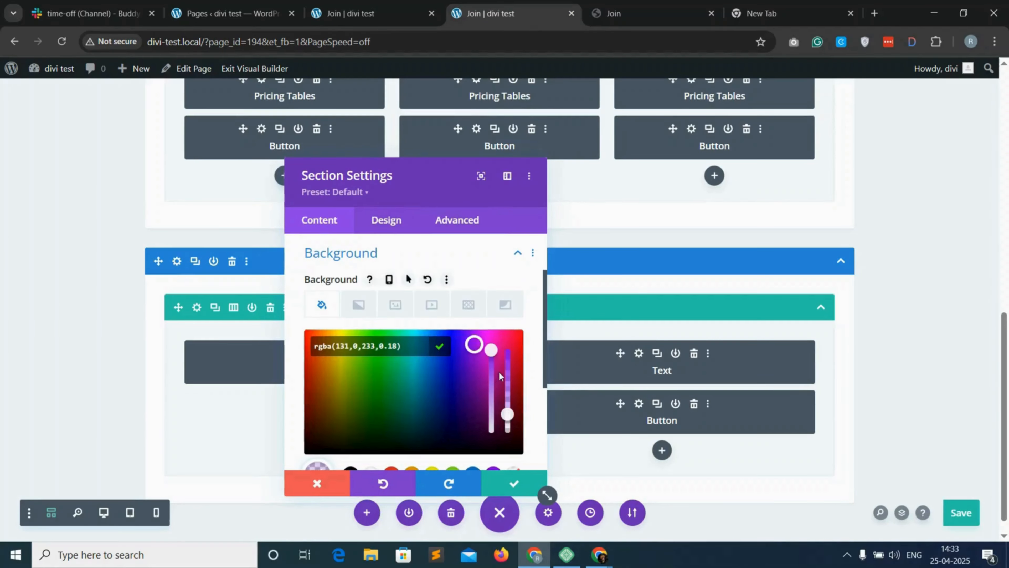
left_click_drag(509, 413, 510, 428)
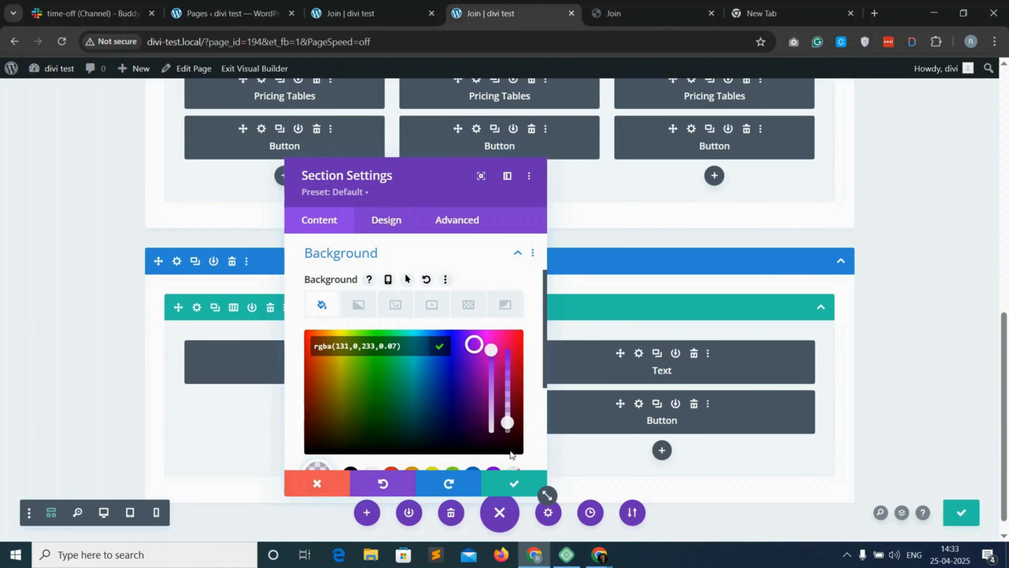
left_click(511, 485)
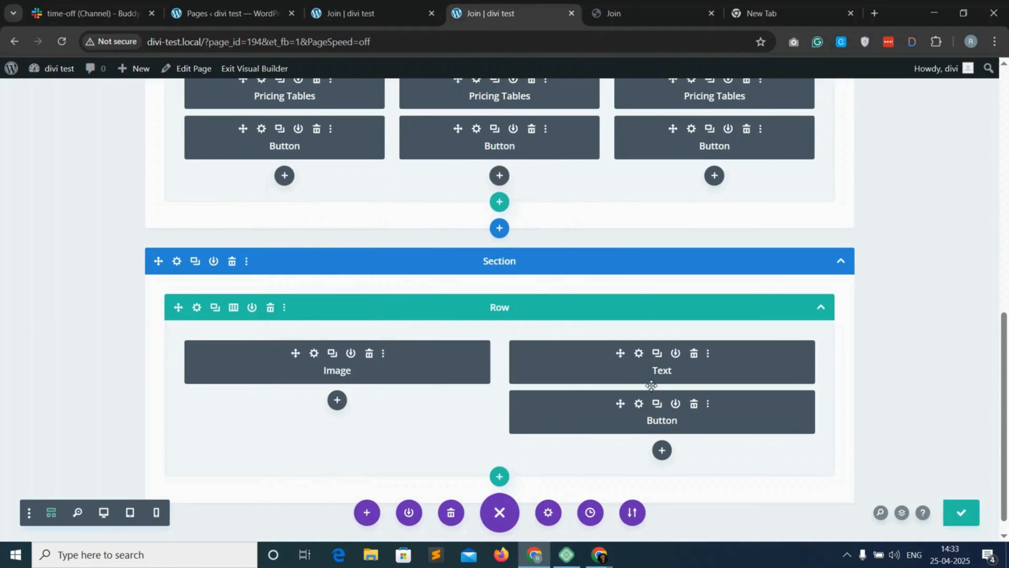
Set the Relational Therapy Hub text module's colour to black and size to 18, save the page and view it live
left_click(638, 352)
left_click(386, 220)
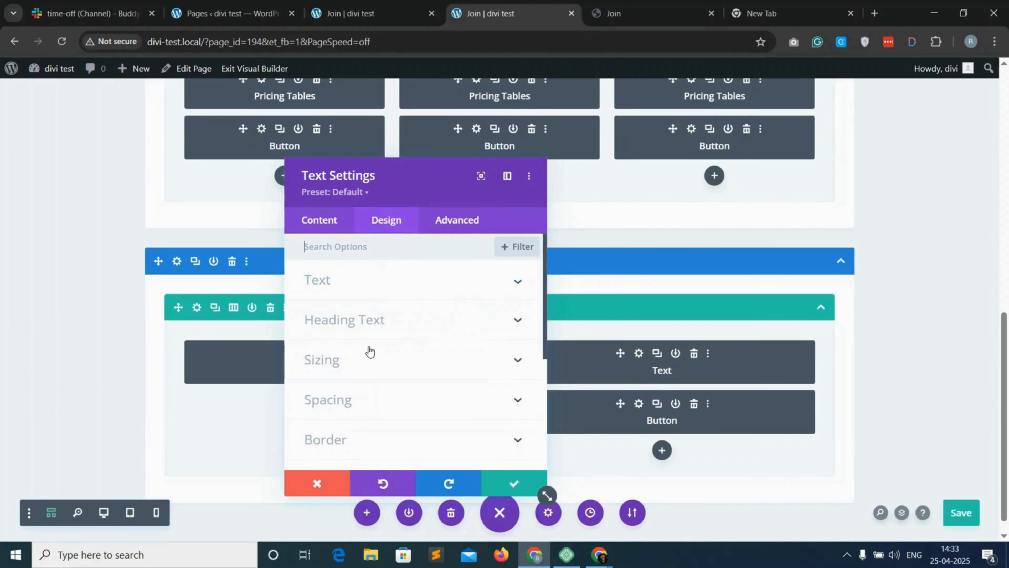
left_click(409, 283)
scroll(358, 350, "down", 4)
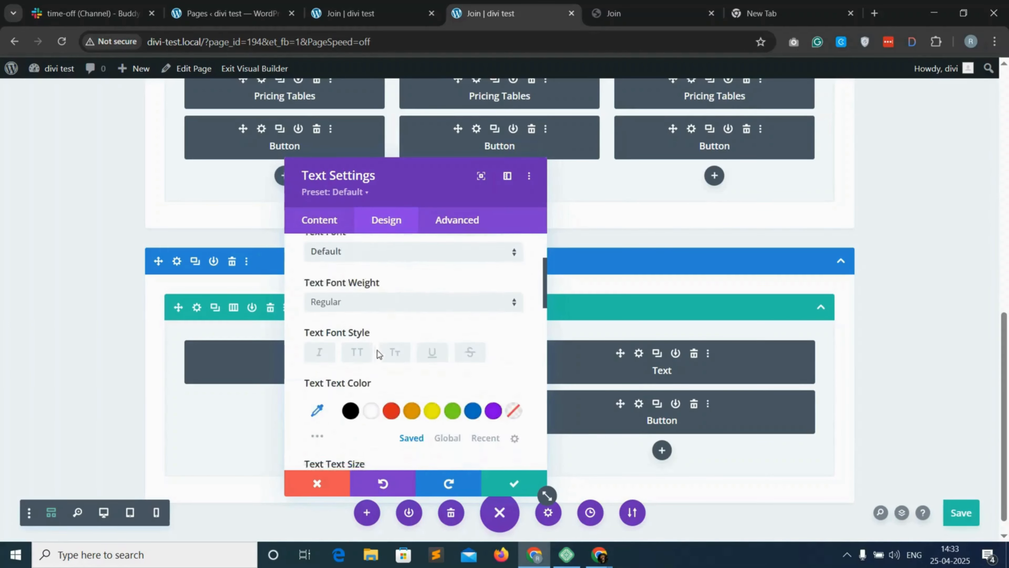
left_click(353, 368)
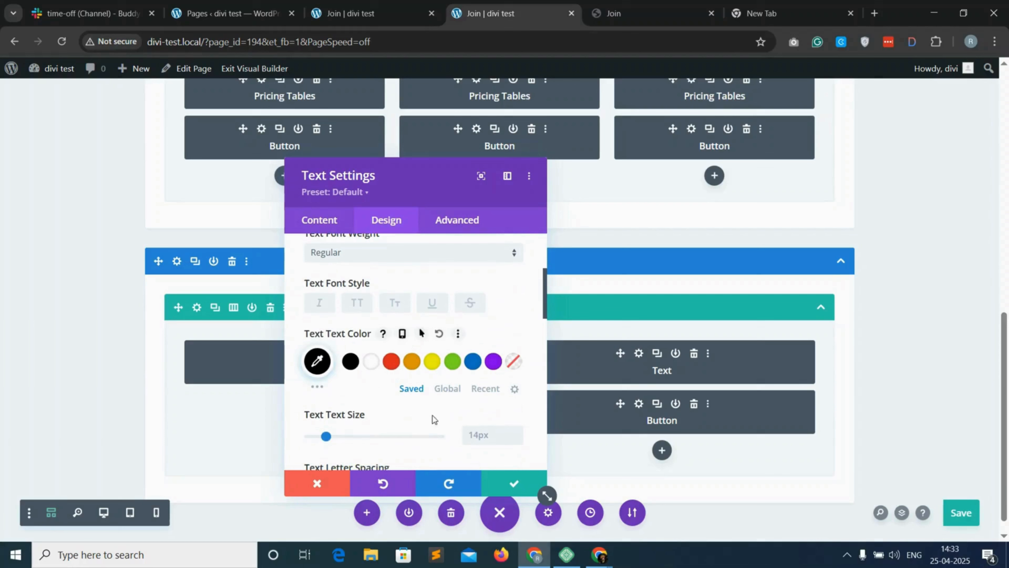
left_click(480, 435)
type("18")
left_click(515, 482)
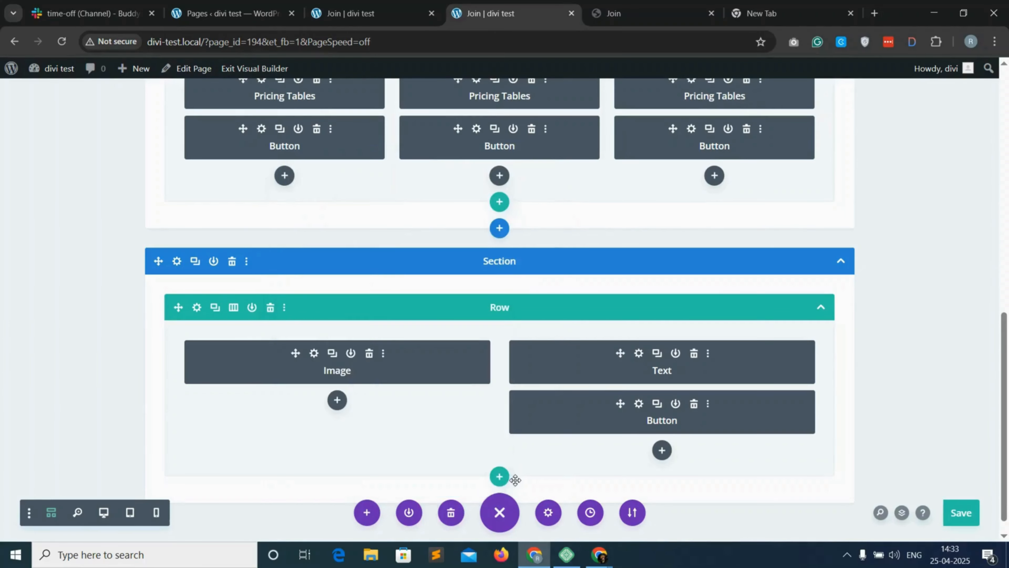
left_click(962, 511)
left_click(421, 15)
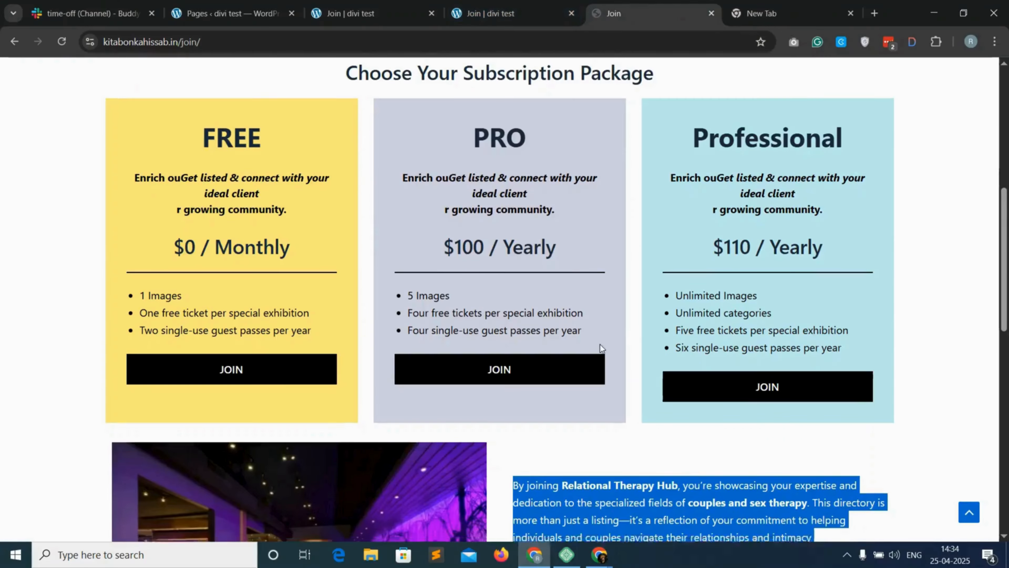
Test on the reference Join page how its call-to-action buttons jump to the subscription packages
scroll(600, 344, "down", 3)
scroll(597, 336, "down", 2)
left_click(563, 438)
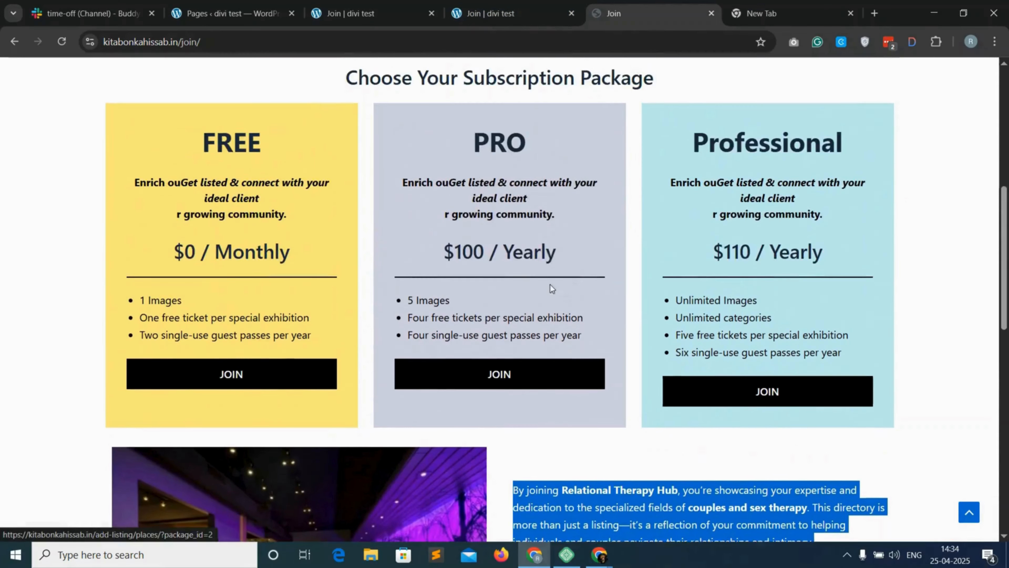
scroll(549, 282, "up", 5)
left_click(496, 376)
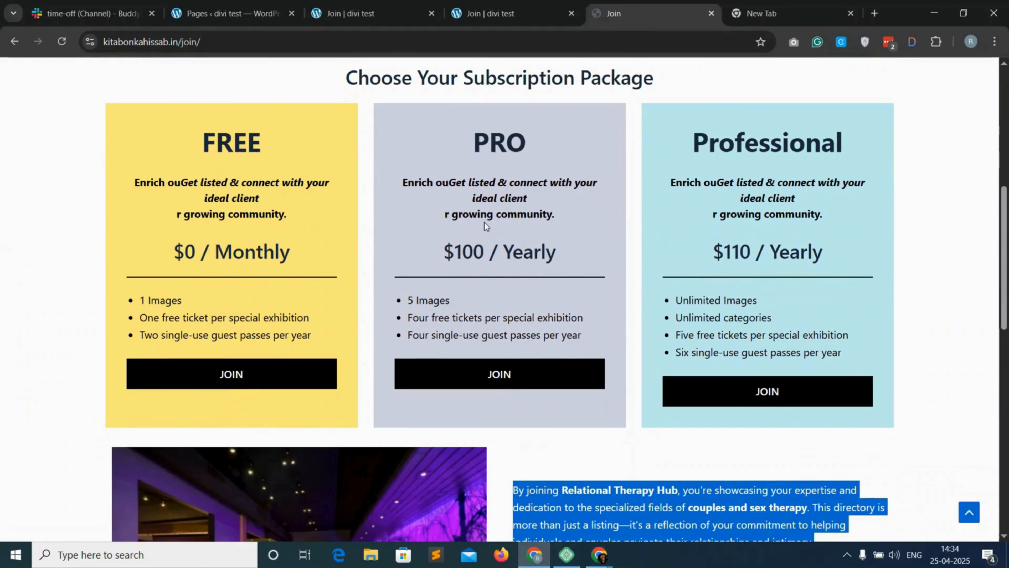
Give the section containing the pricing tables the CSS ID scroll-price in the Divi builder
left_click(500, 4)
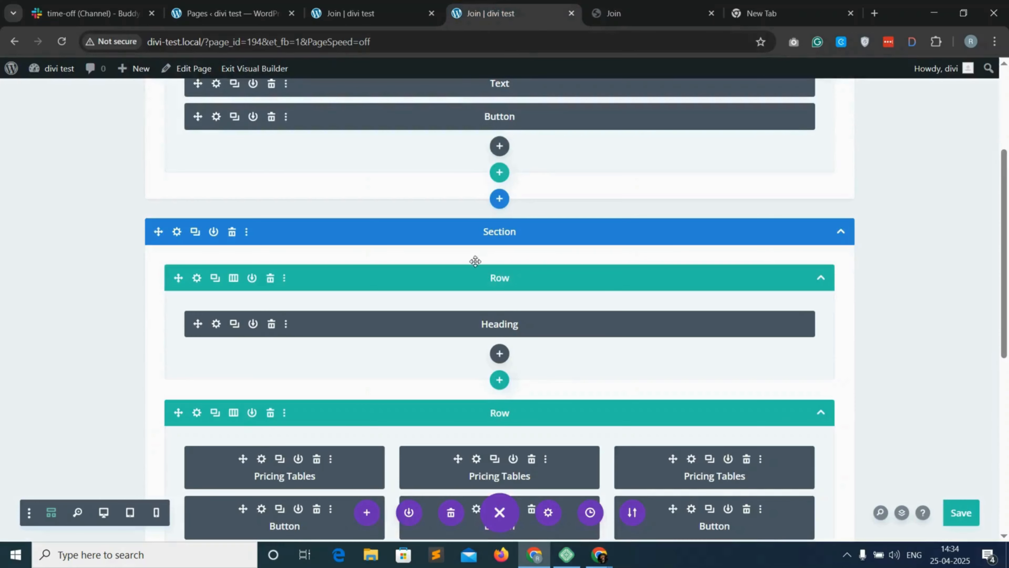
scroll(225, 209, "up", 1)
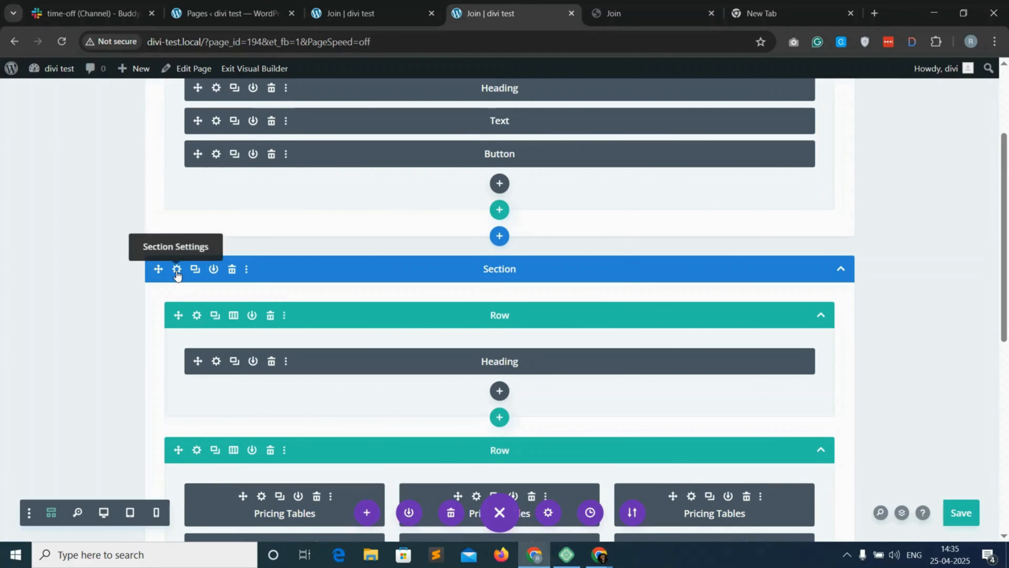
scroll(177, 274, "down", 1)
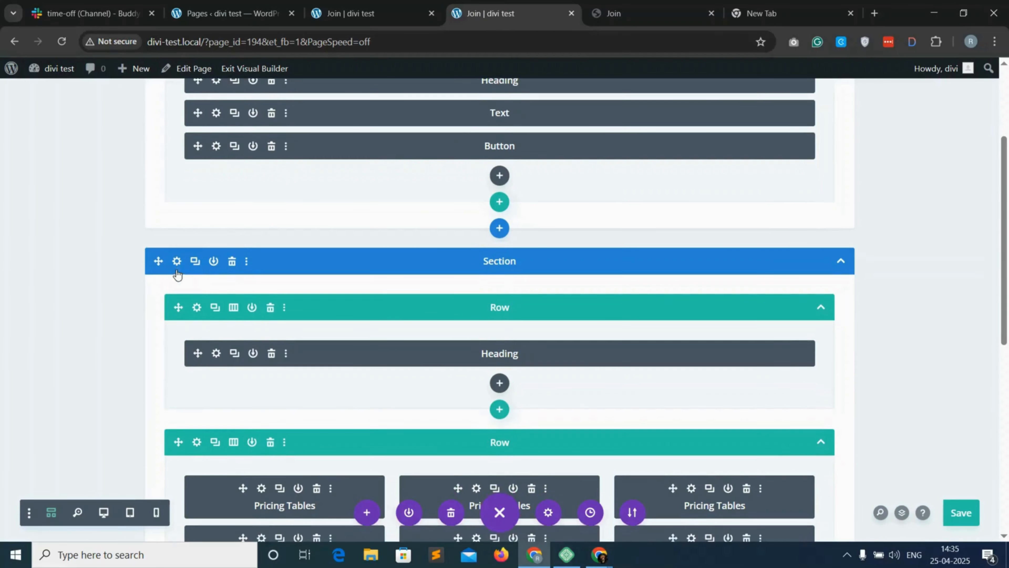
left_click(177, 261)
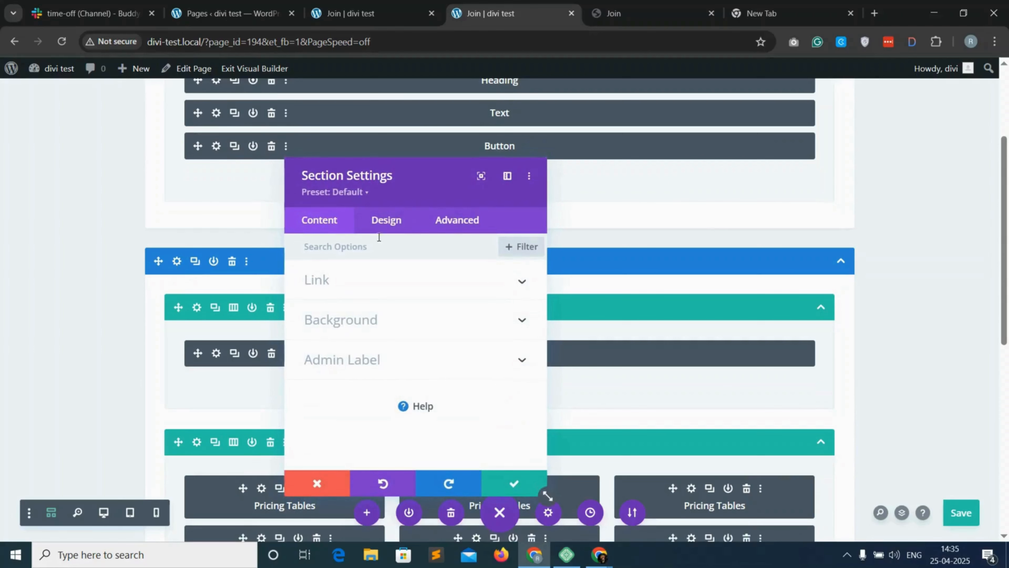
left_click(440, 226)
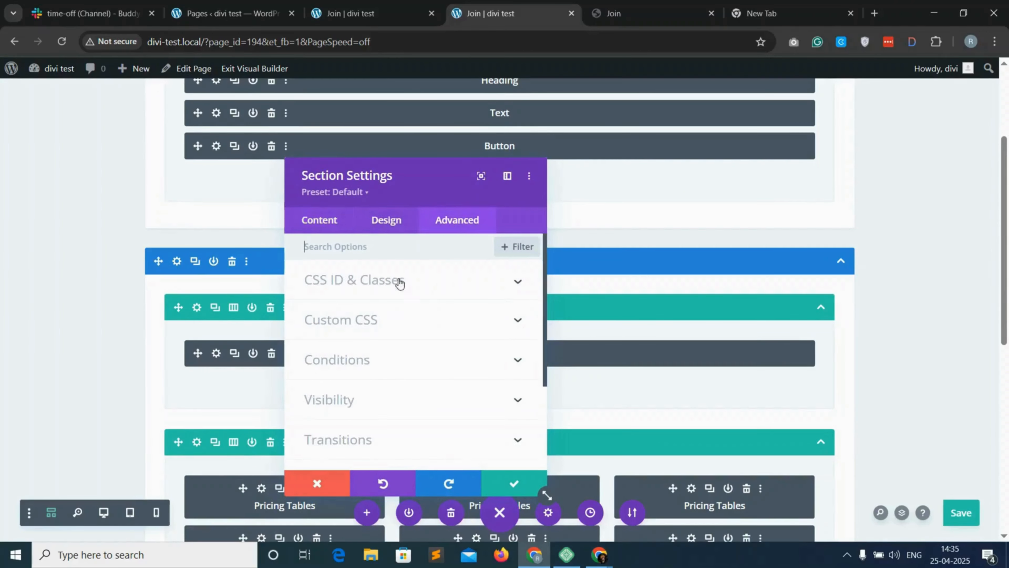
left_click(424, 284)
left_click(358, 322)
right_click(350, 323)
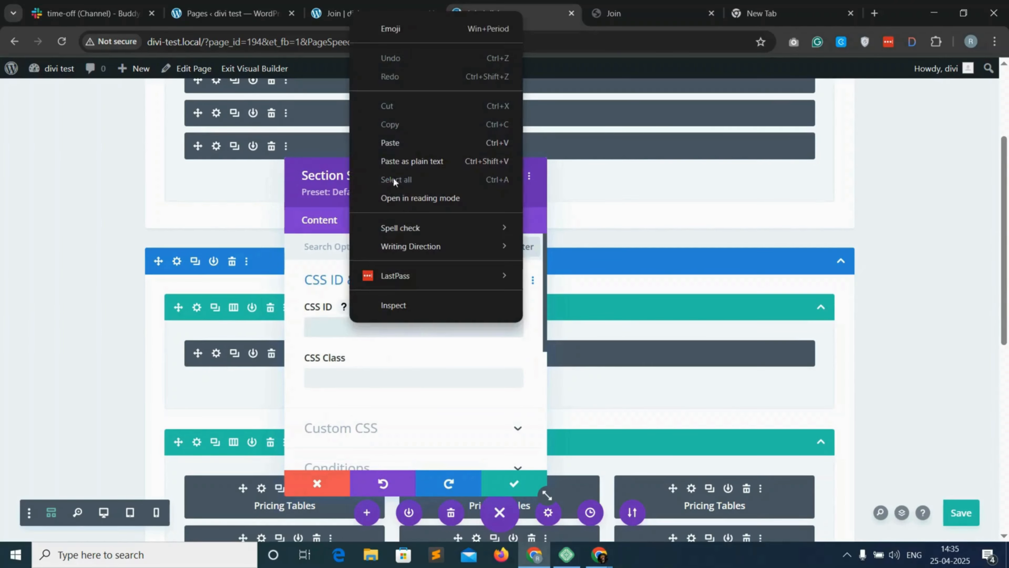
left_click(390, 142)
Copy the scroll-price CSS ID and apply the pricing section's settings
double_click(364, 327)
triple_click(364, 327)
right_click(359, 327)
left_click(410, 200)
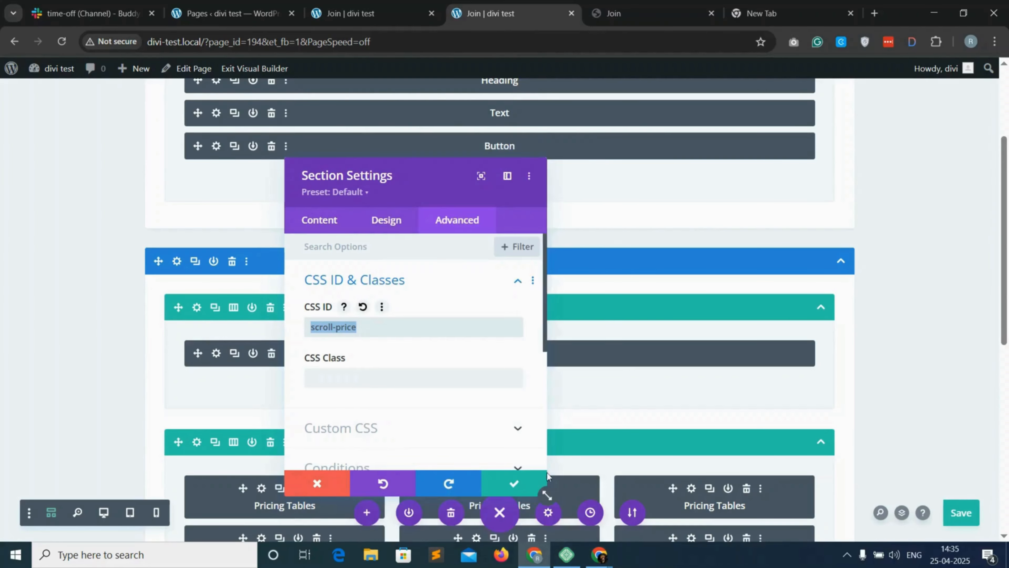
left_click(517, 493)
Set the link URL of the first section's Join Now button to #scroll-price and apply the button settings
scroll(412, 303, "up", 4)
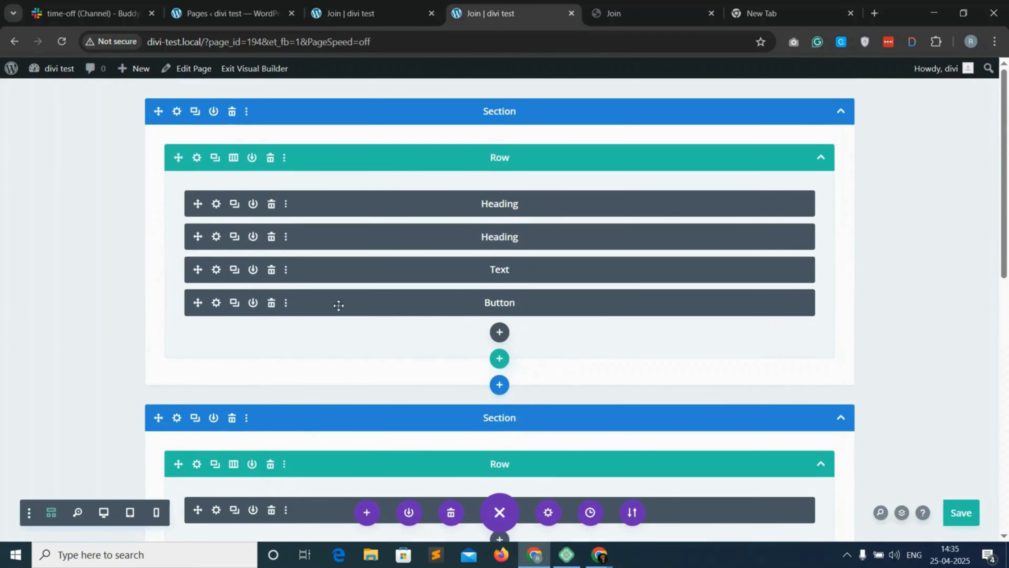
left_click(215, 304)
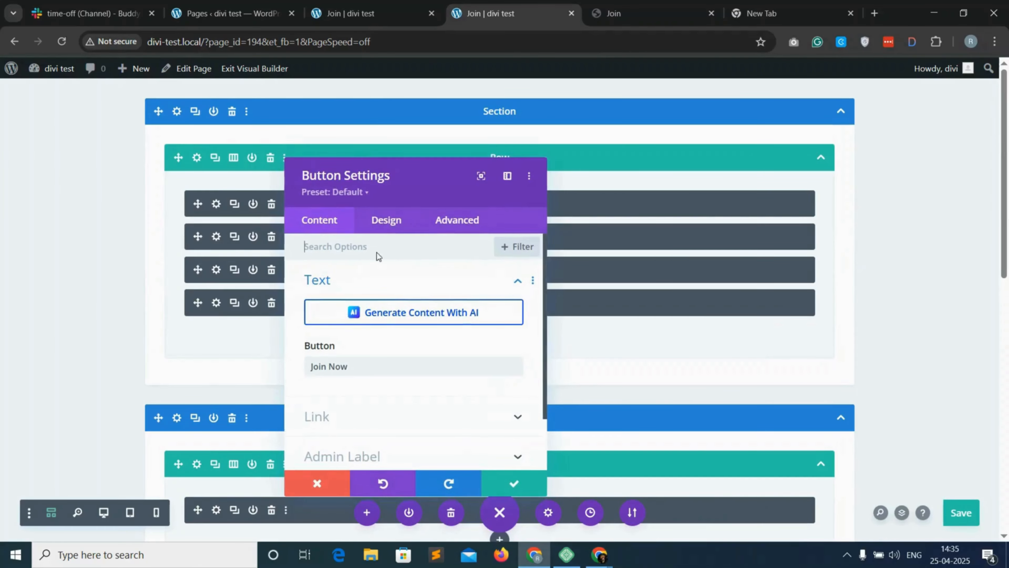
left_click(459, 221)
left_click(398, 283)
triple_click(357, 327)
key("BackSpace")
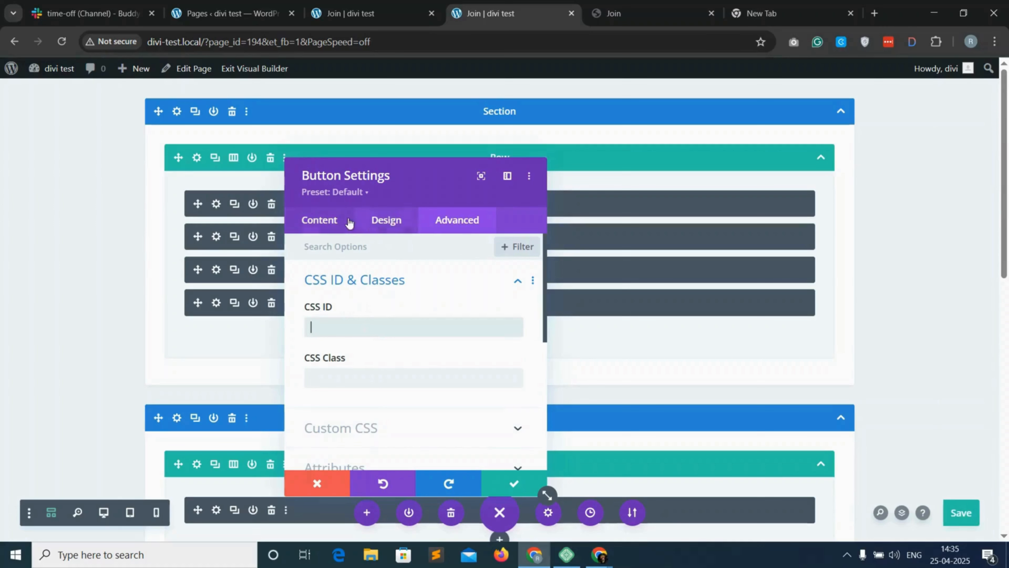
left_click(329, 222)
left_click(389, 324)
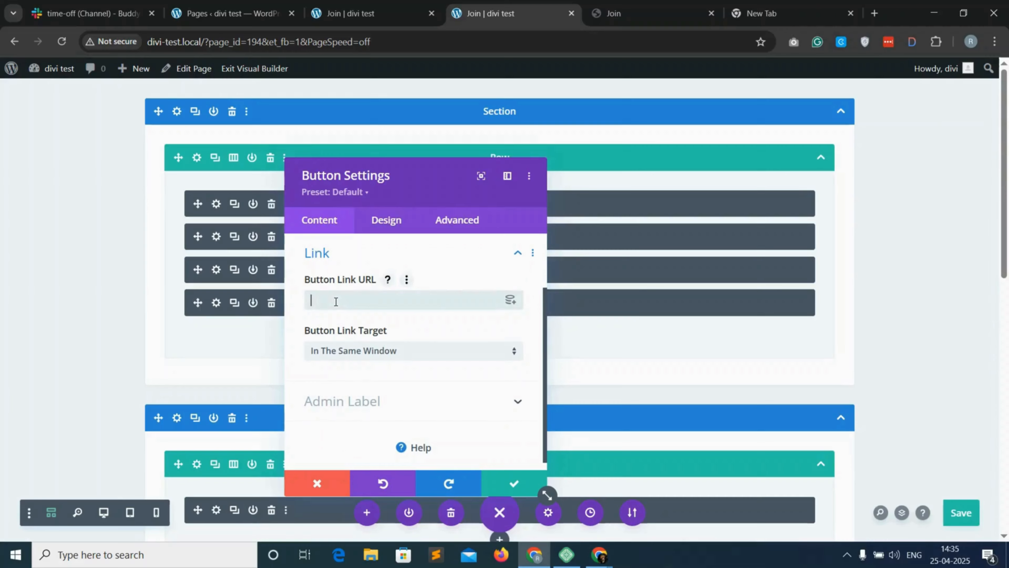
type("#")
key("ctrl+v")
left_click(516, 493)
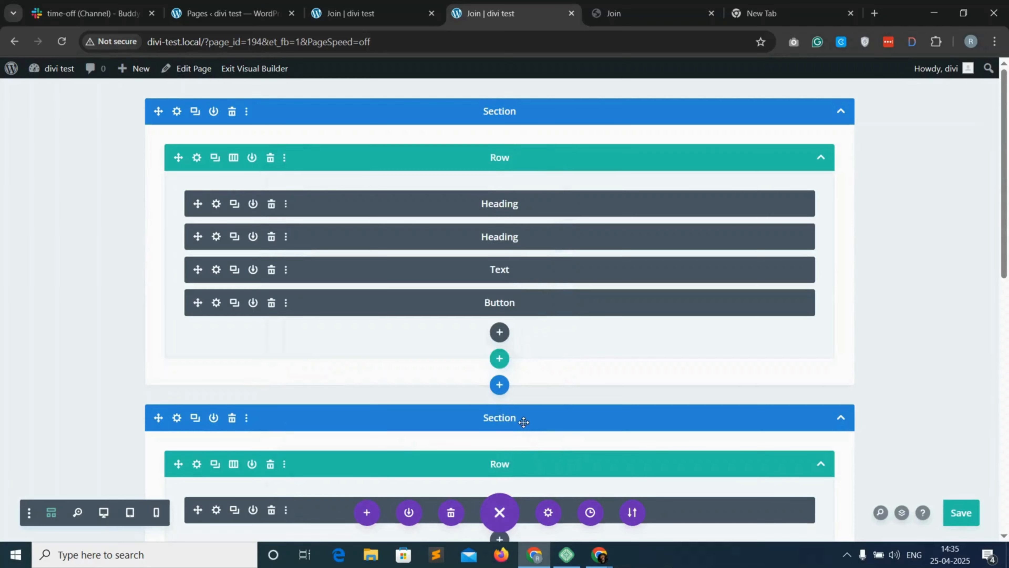
Set the link URL of the Get Started button beside the image to #scroll-price and apply the button settings
scroll(525, 417, "down", 2)
scroll(526, 417, "down", 8)
left_click(639, 448)
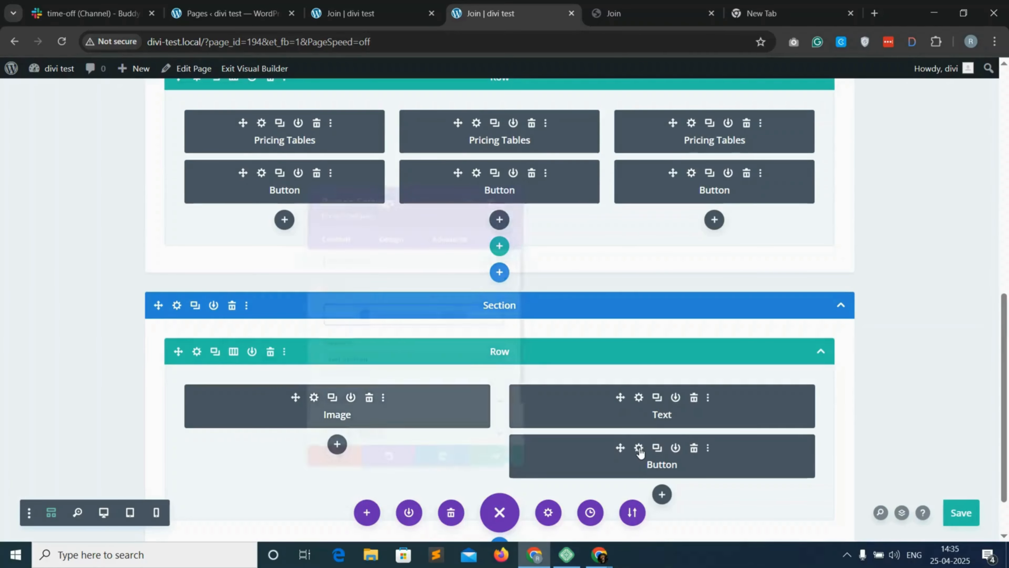
scroll(358, 370, "down", 2)
left_click(370, 352)
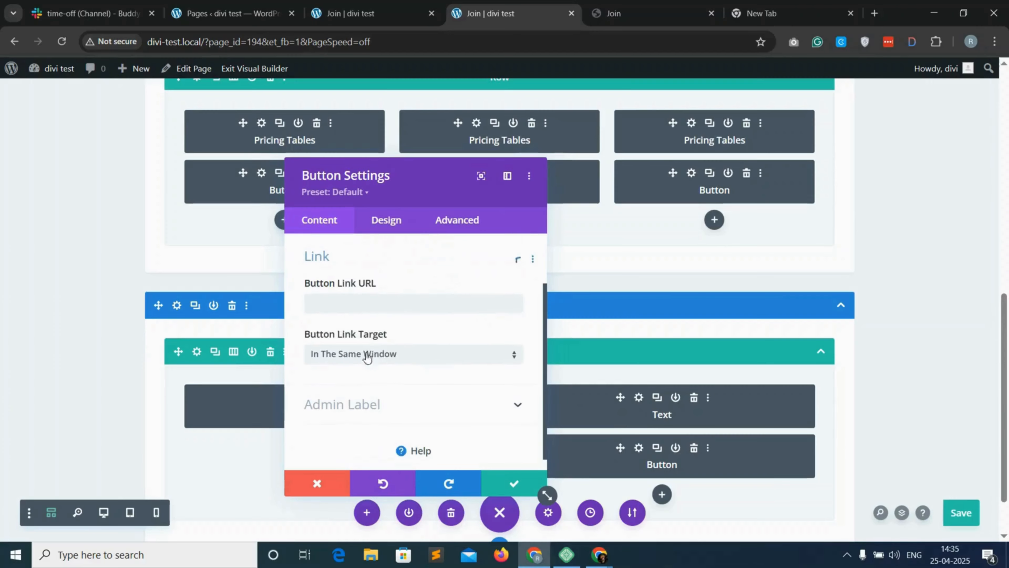
left_click(326, 297)
type("#scroll-price")
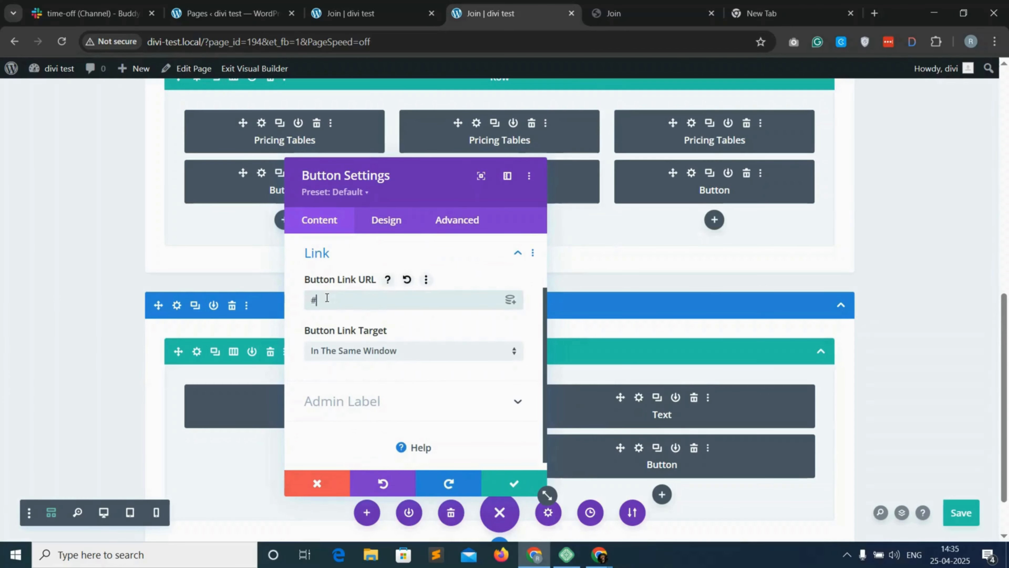
left_click(515, 484)
Test the Get Started and hero Join Now buttons' links to the pricing section on the live Join page
key("ctrl+shift+Tab")
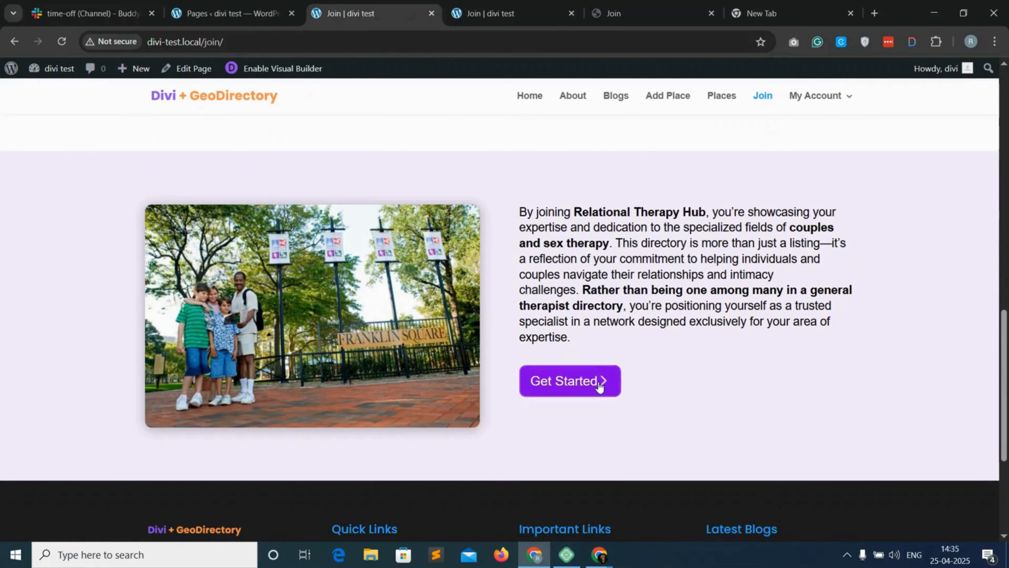
left_click(583, 388)
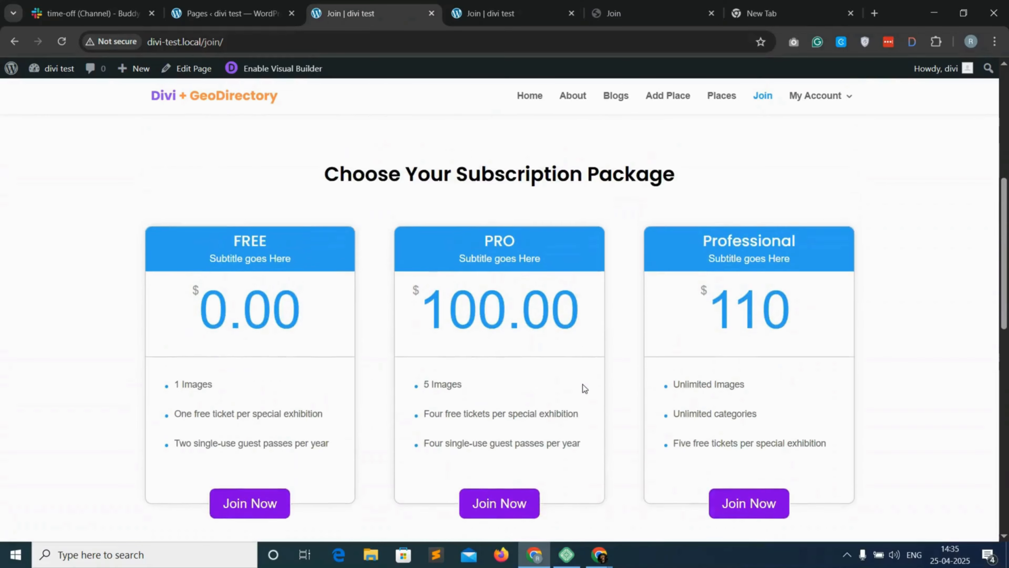
scroll(585, 345, "up", 5)
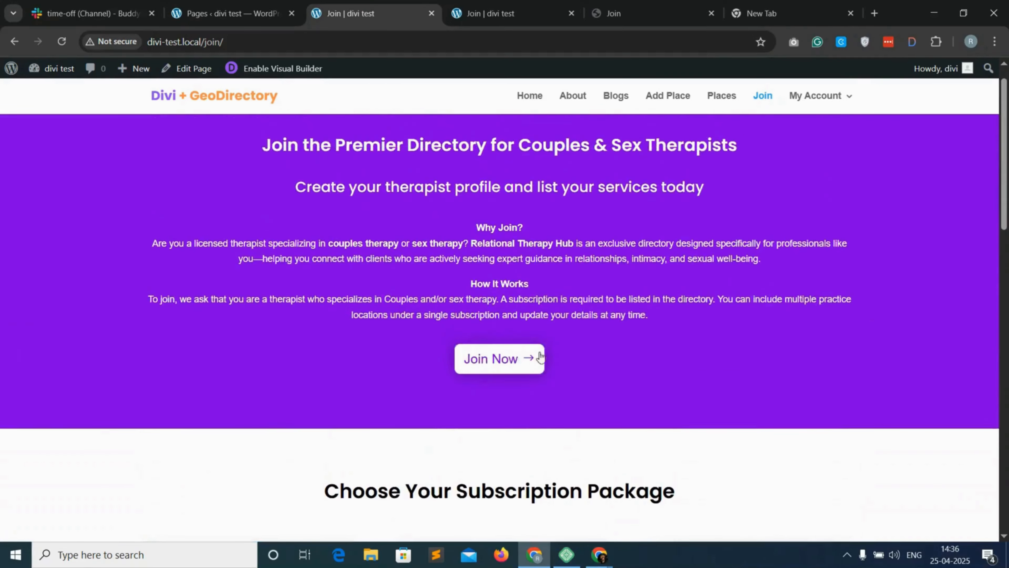
left_click(510, 360)
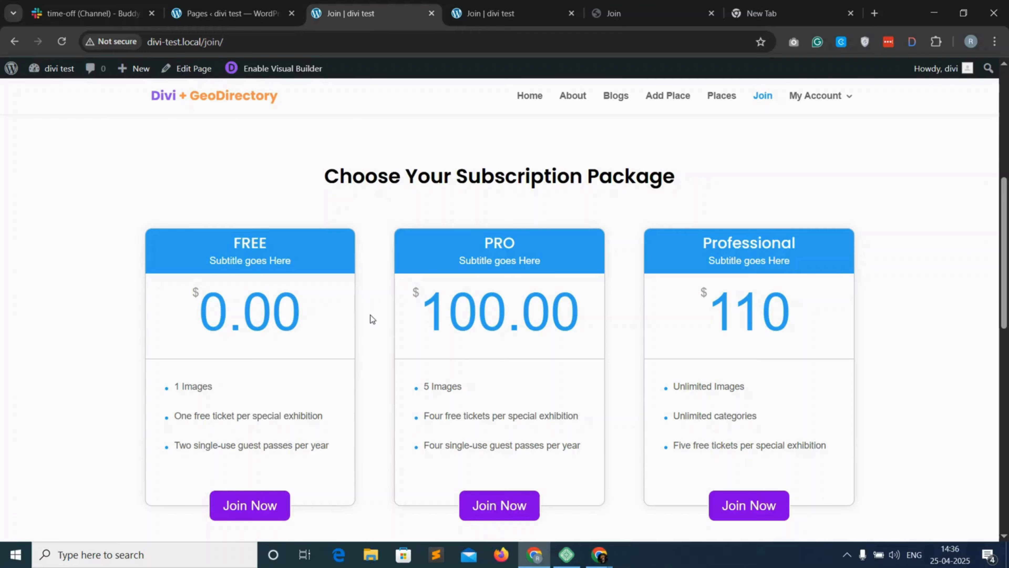
Open package #1 in the Places package settings and set both its name and title to Free
left_click(232, 14)
mouse_move(55, 403)
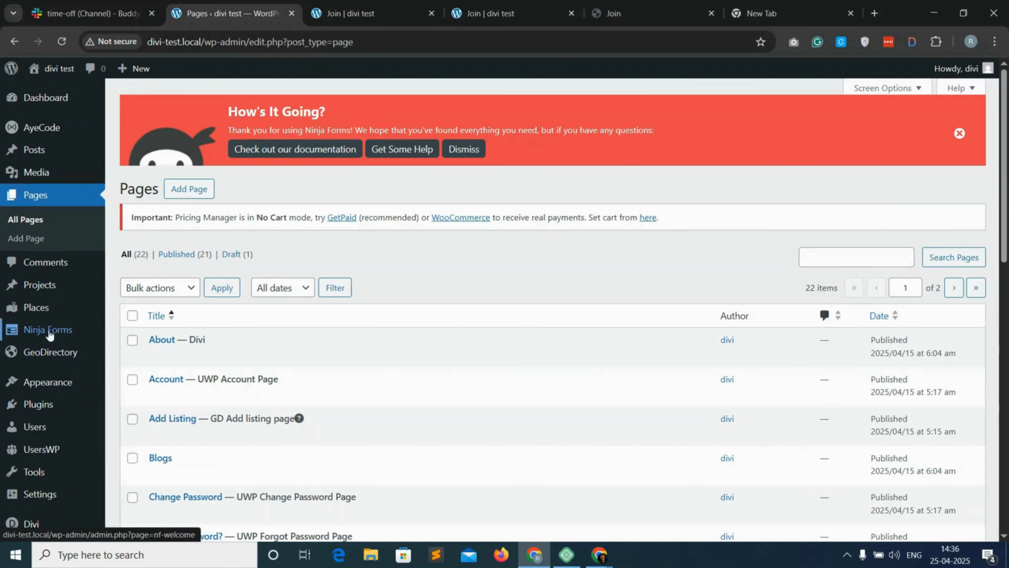
mouse_move(46, 313)
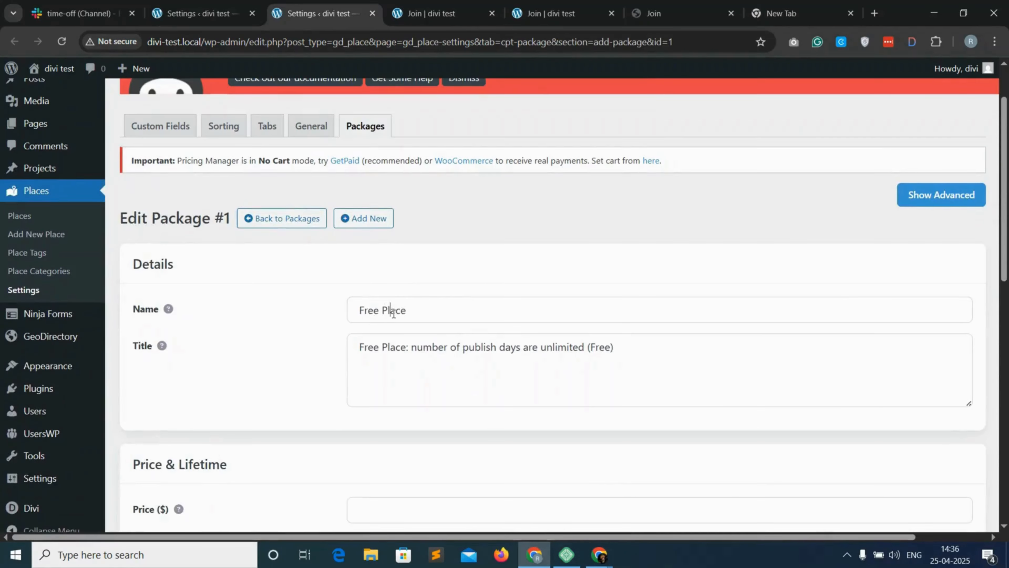
double_click(394, 310)
key("BackSpace")
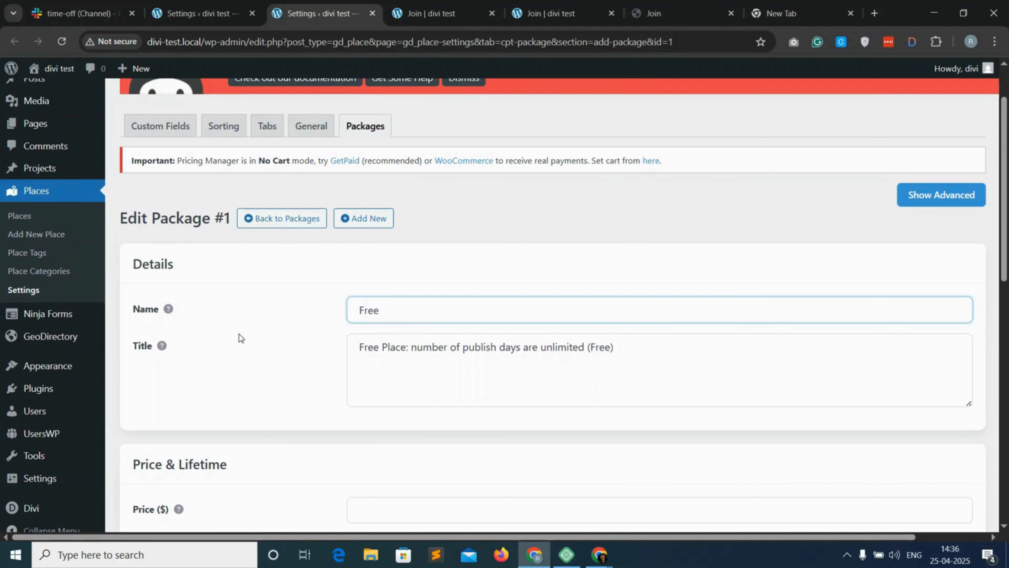
double_click(376, 315)
key("ctrl+c")
triple_click(398, 353)
key("ctrl+v")
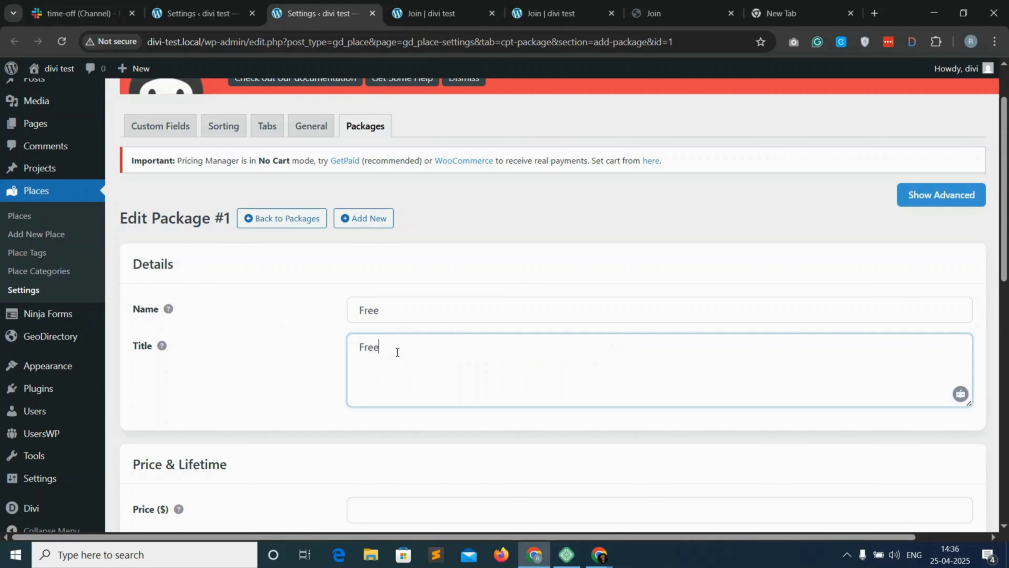
Set the Free package's price to 0 and its lifetime to 1 month, and make the package recurring
scroll(240, 412, "down", 4)
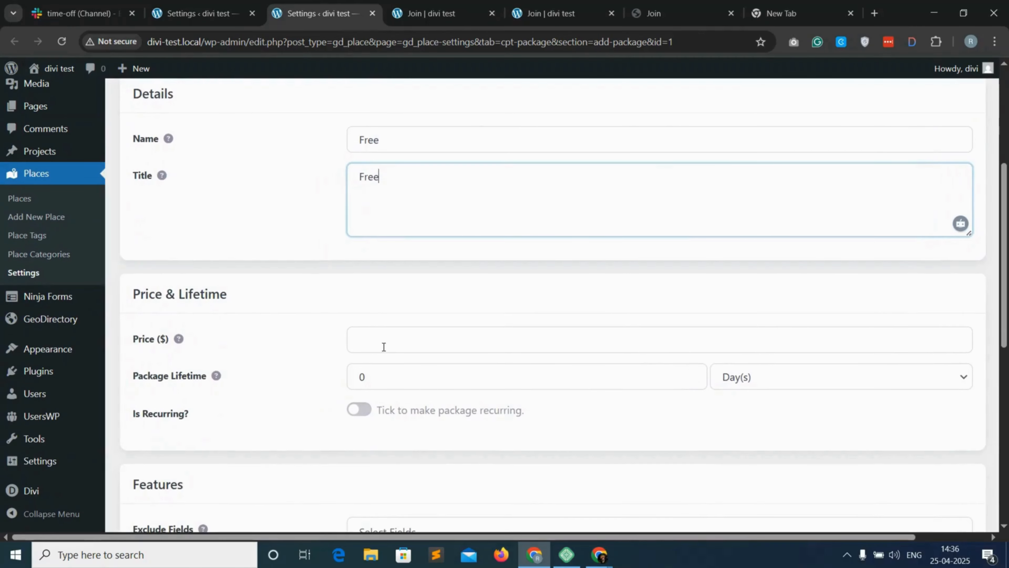
left_click(384, 346)
double_click(349, 378)
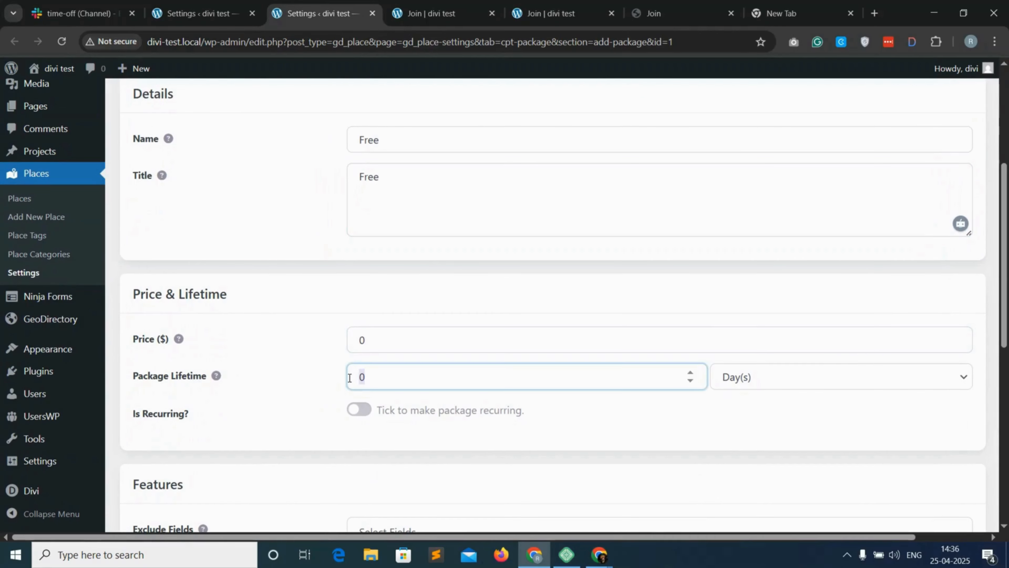
left_click(816, 379)
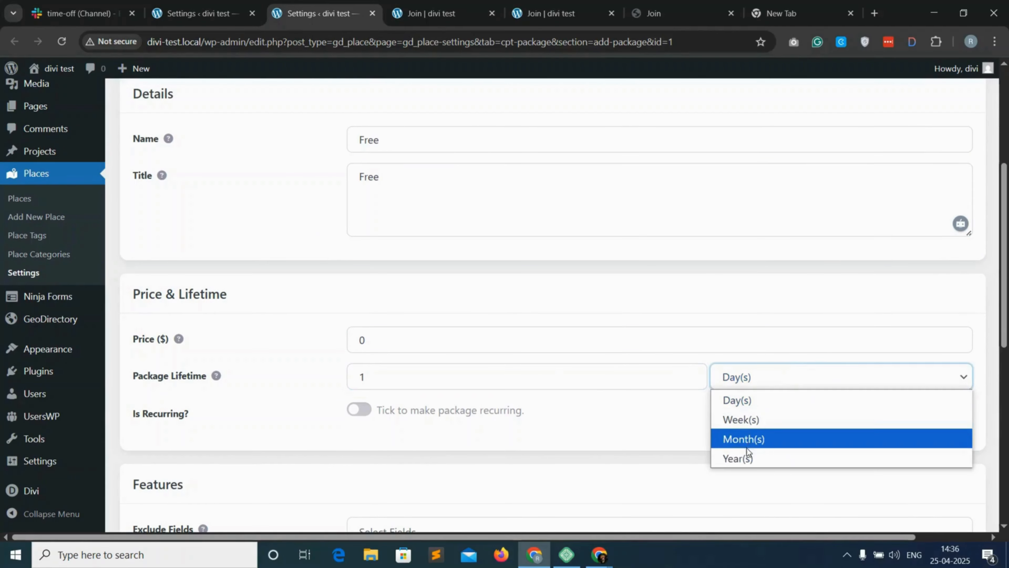
key("Escape")
scroll(387, 401, "down", 2)
left_click(366, 345)
Show the advanced settings of the Free package and look through the fields that can be excluded
scroll(404, 365, "down", 10)
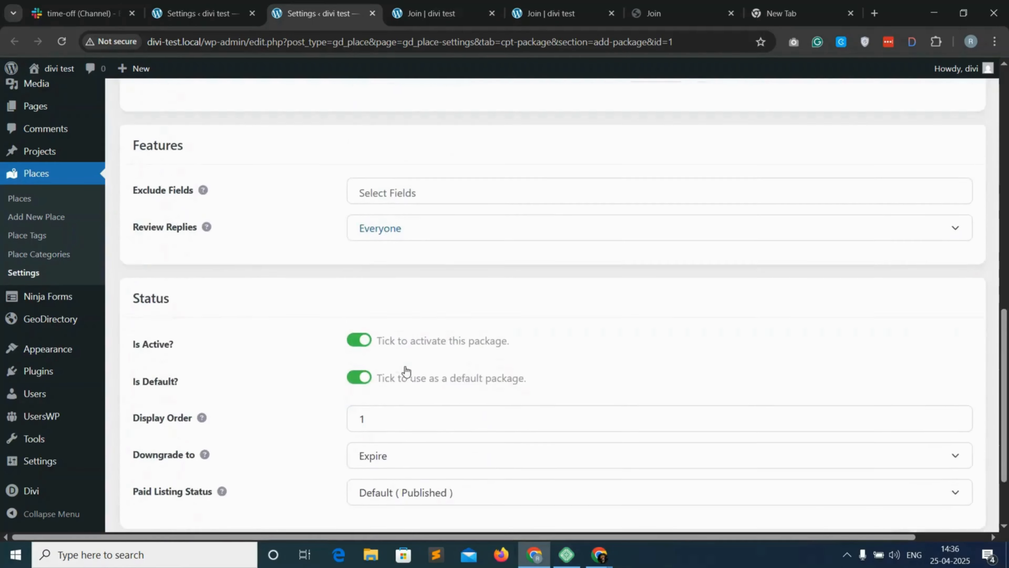
scroll(827, 343, "up", 10)
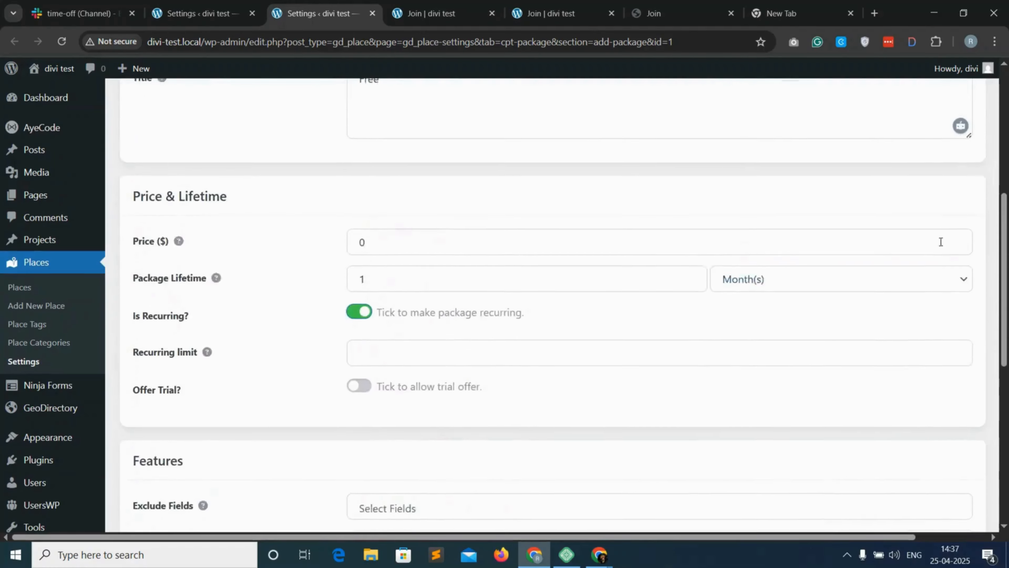
scroll(944, 158, "up", 5)
left_click(947, 192)
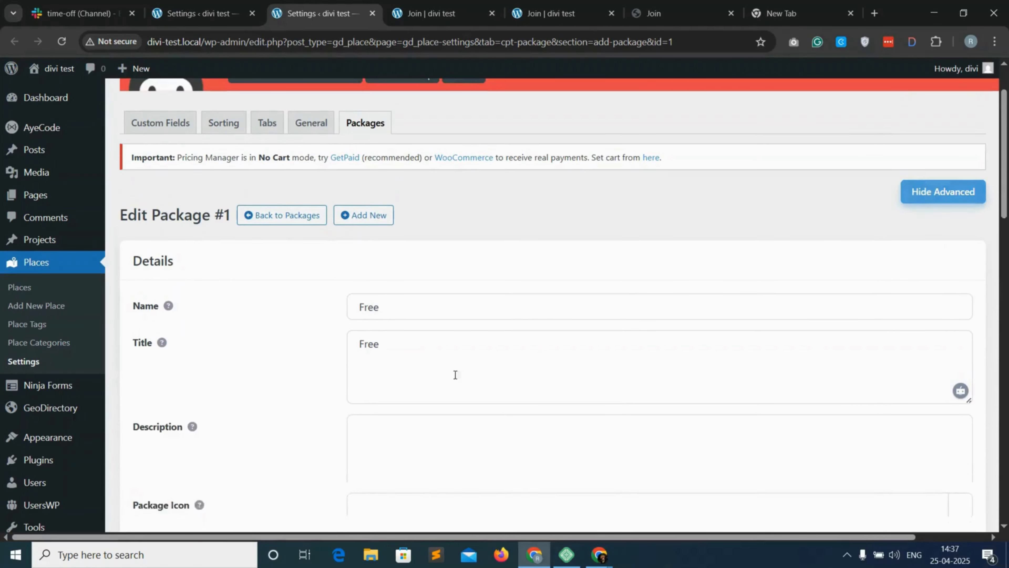
scroll(380, 411, "down", 5)
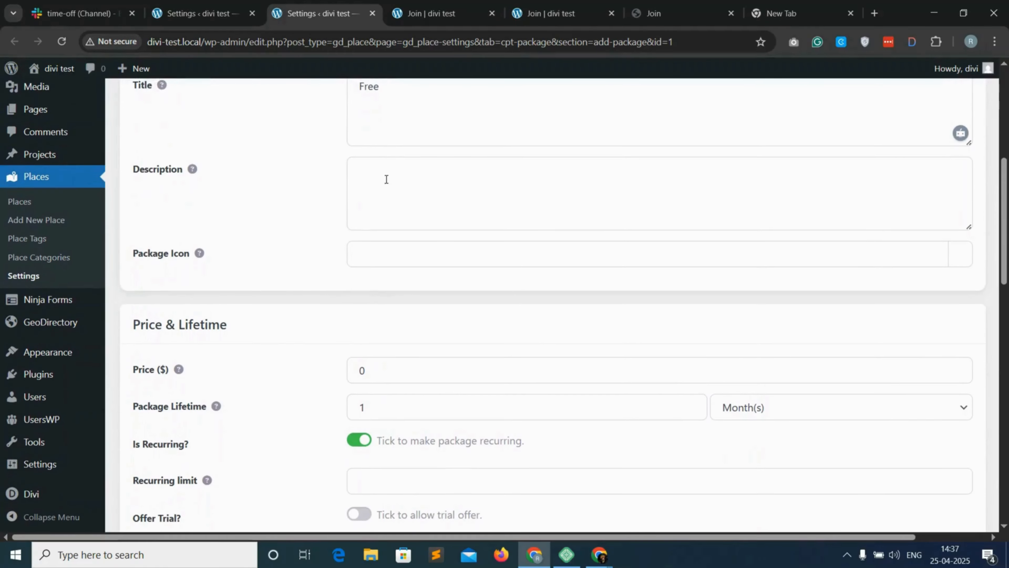
scroll(399, 253, "down", 3)
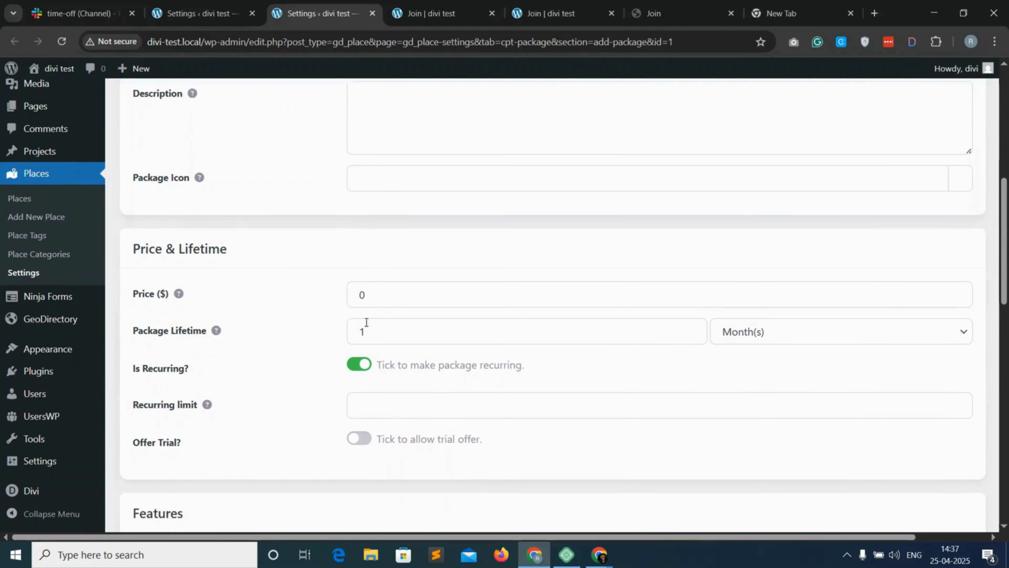
scroll(295, 339, "down", 6)
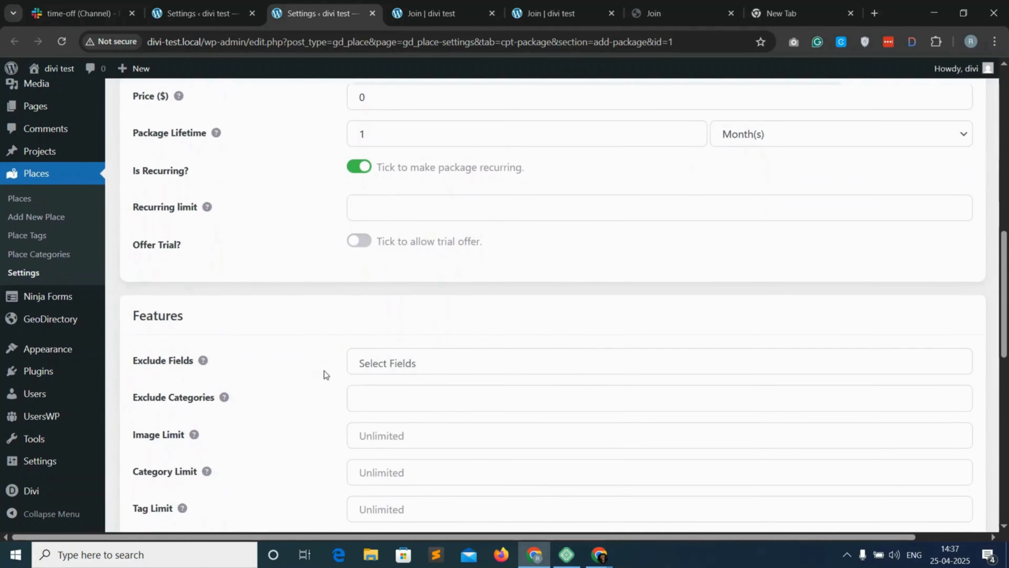
left_click(405, 301)
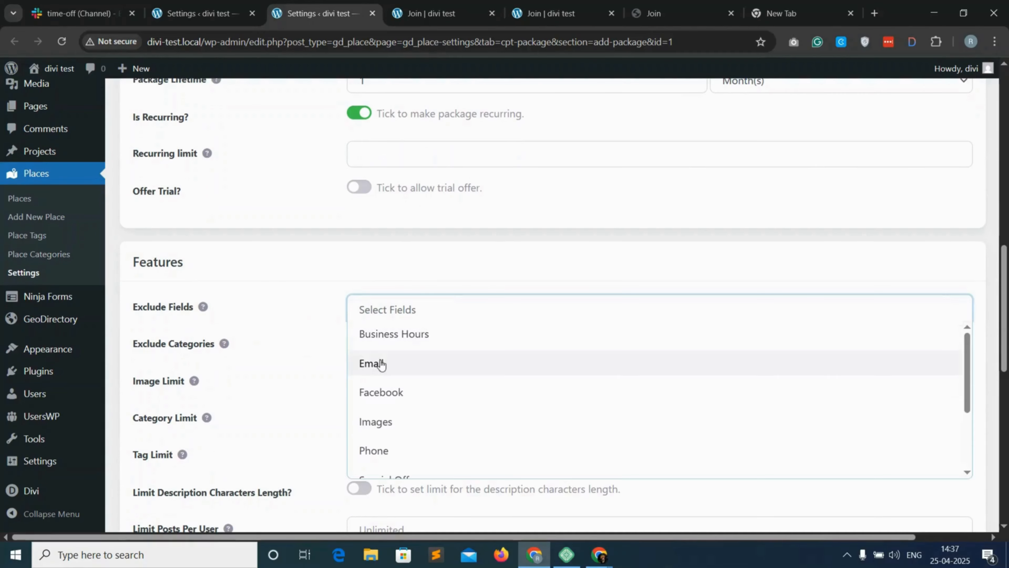
left_click(292, 313)
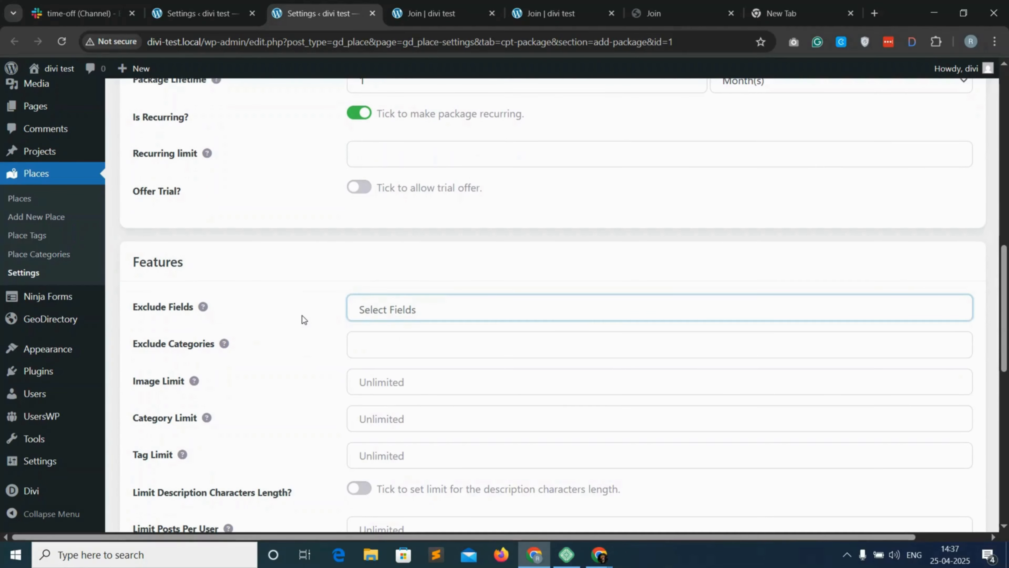
scroll(302, 316, "down", 1)
scroll(302, 316, "down", 2)
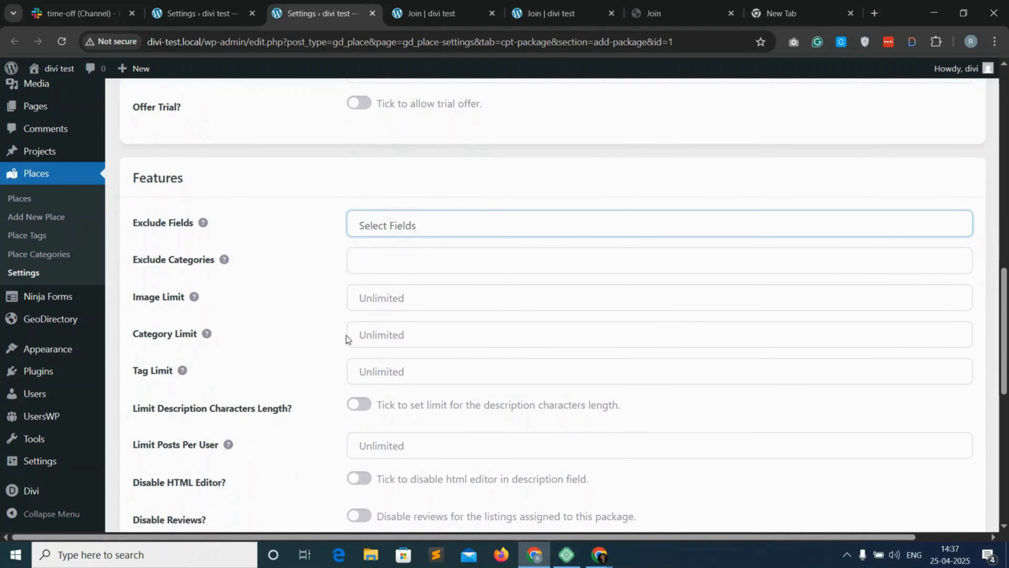
Set the Free package's image limit and category limit to 1 each and save the changes
left_click(389, 299)
type("1")
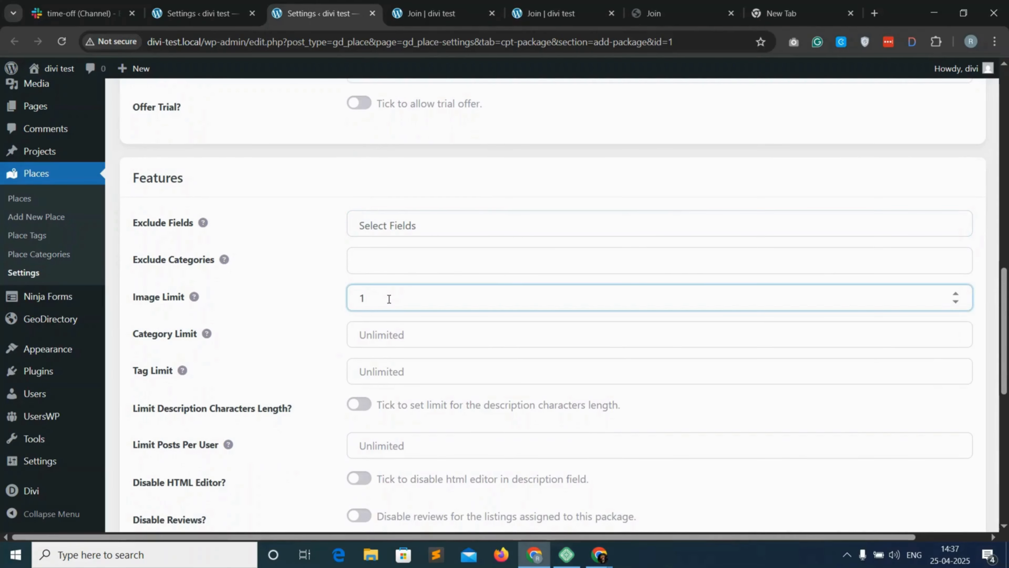
left_click(373, 333)
type("1")
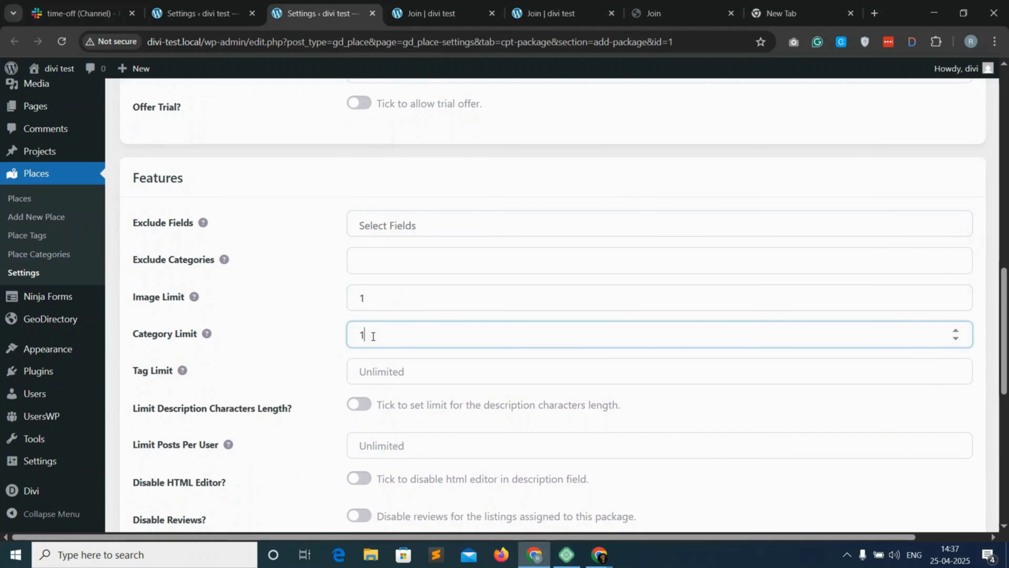
left_click(301, 353)
scroll(308, 358, "down", 5)
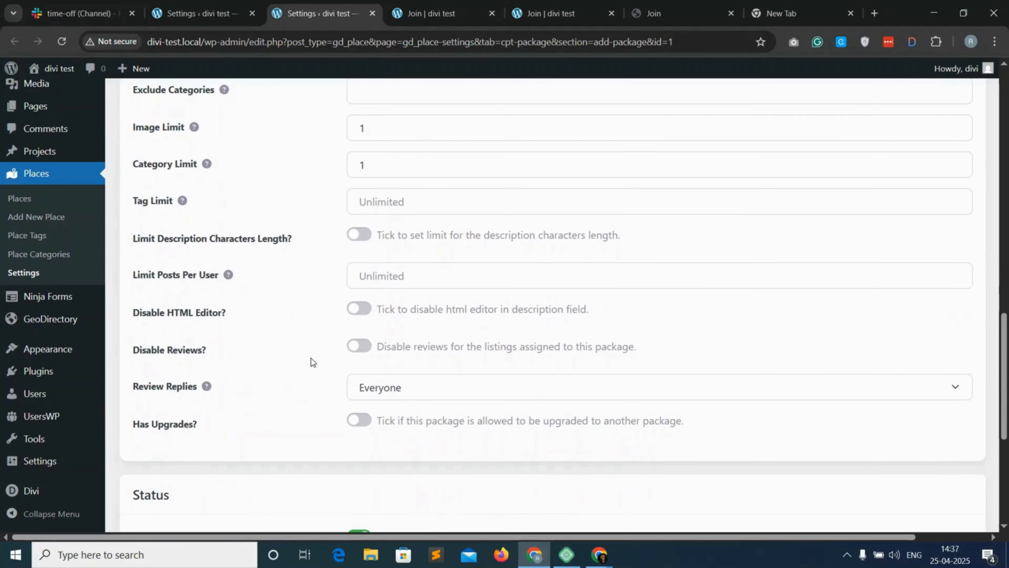
scroll(323, 303, "down", 8)
left_click(942, 463)
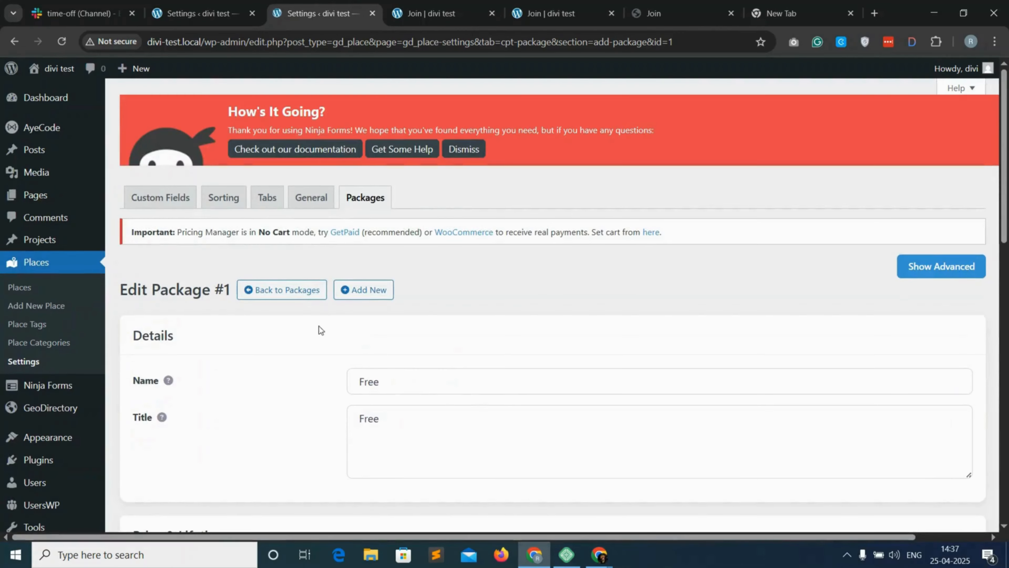
Add a new Places package and set both its name and title to Pro
left_click(368, 290)
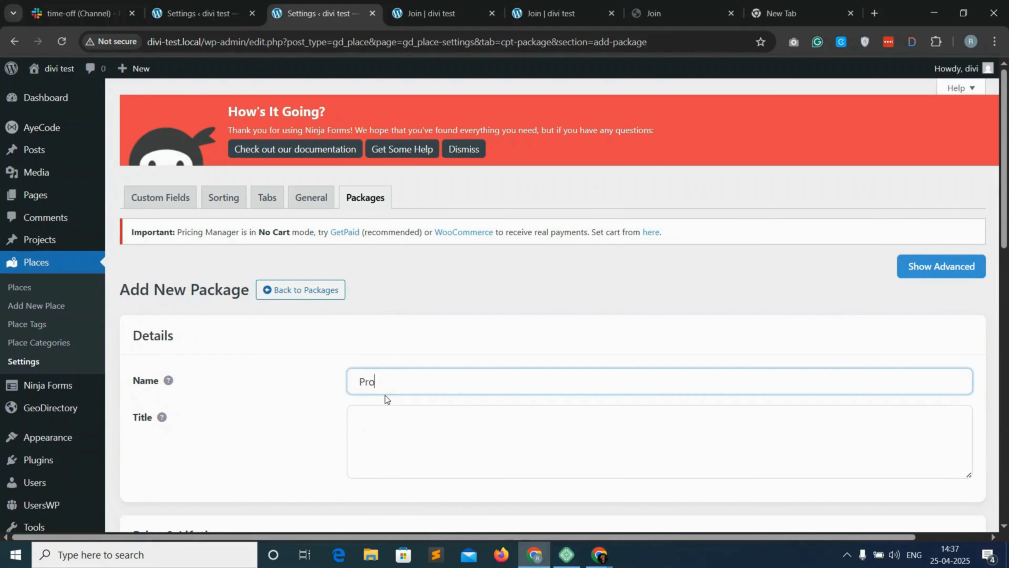
double_click(363, 375)
key("ctrl+c")
left_click(383, 432)
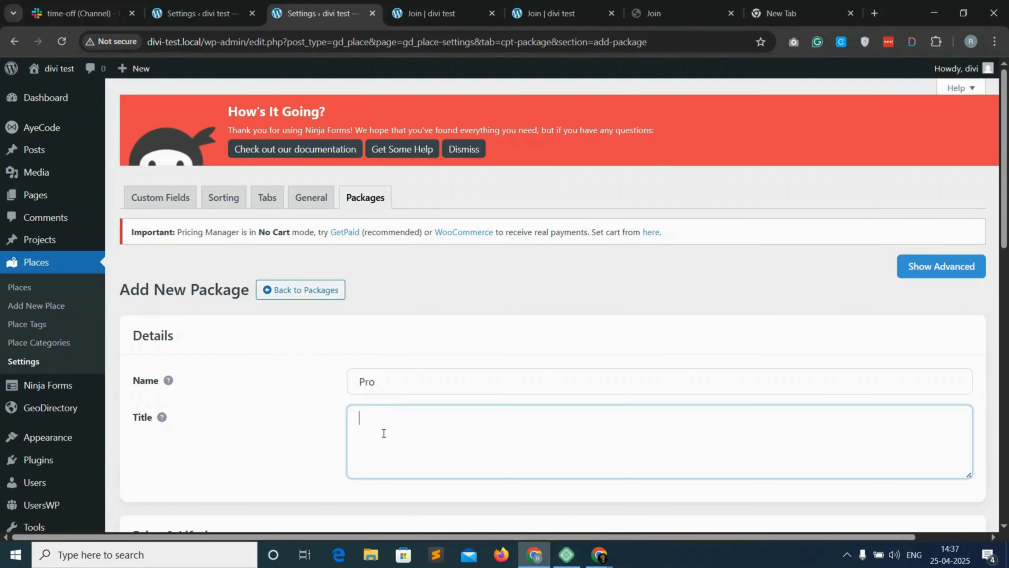
key("ctrl+v")
scroll(379, 362, "down", 5)
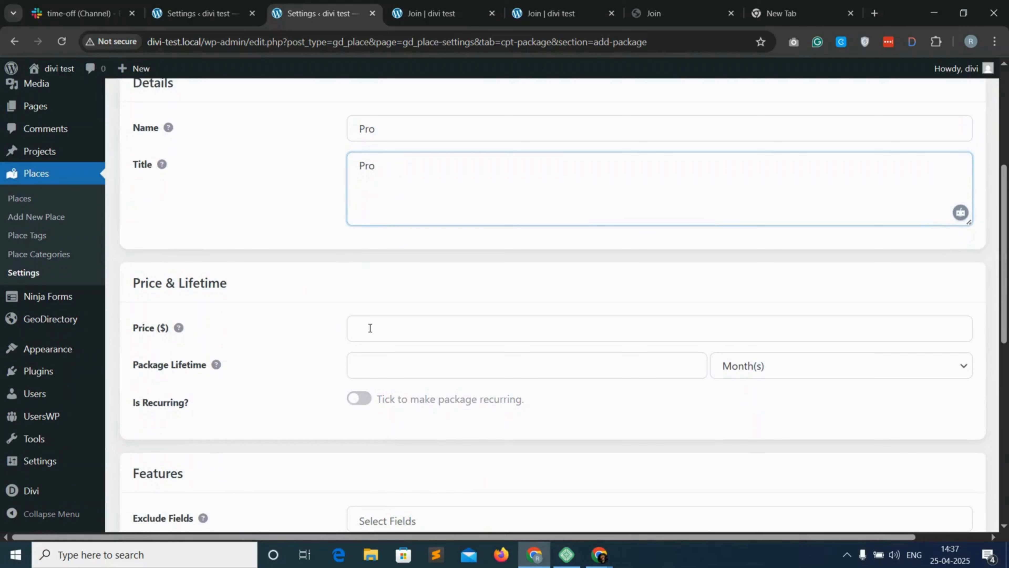
Set the Pro package's price to 100 and its lifetime to 1 month, and make the package recurring
left_click(373, 329)
type("100")
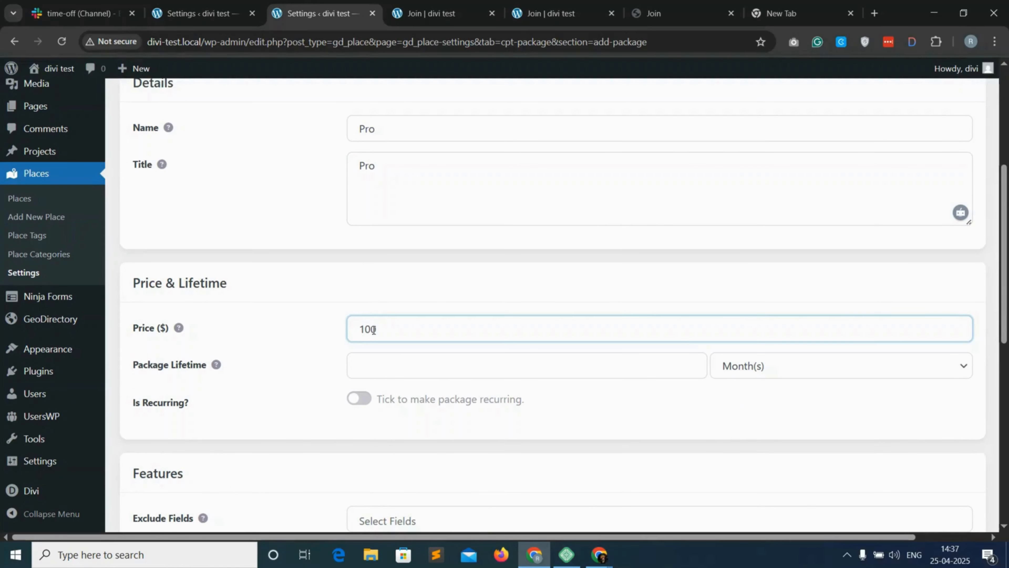
left_click(380, 367)
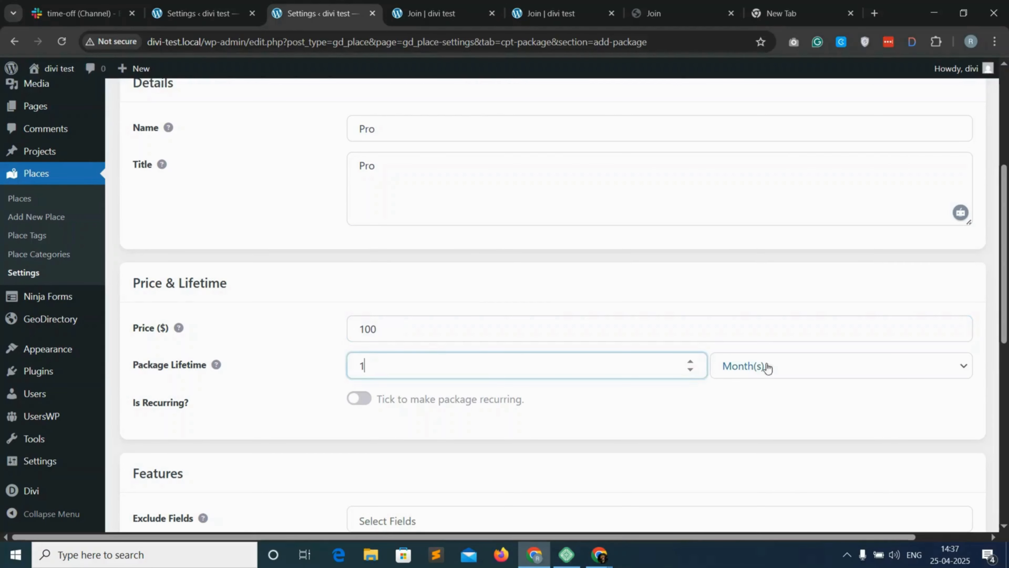
left_click(767, 367)
left_click(837, 373)
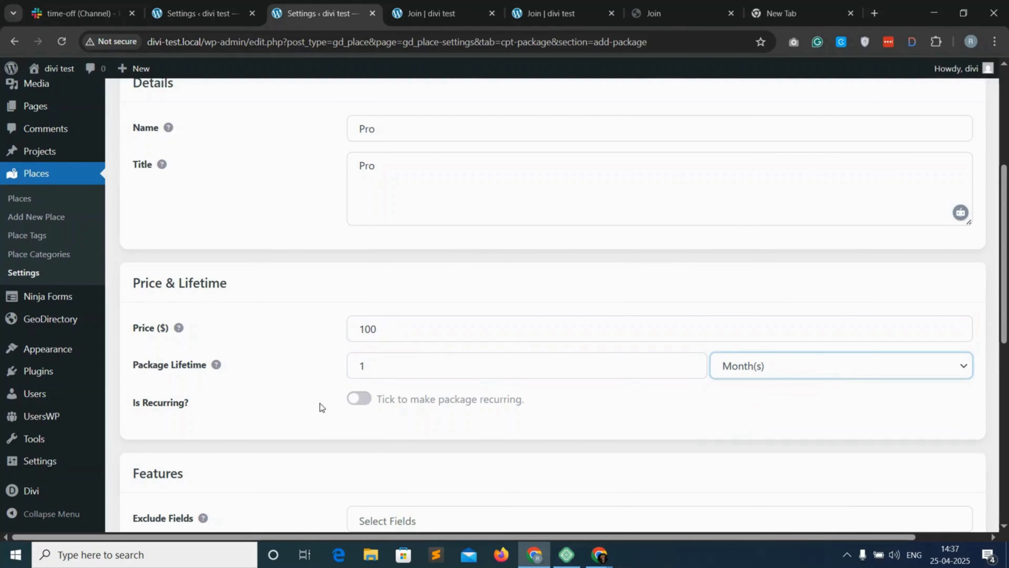
left_click(357, 391)
scroll(349, 398, "down", 5)
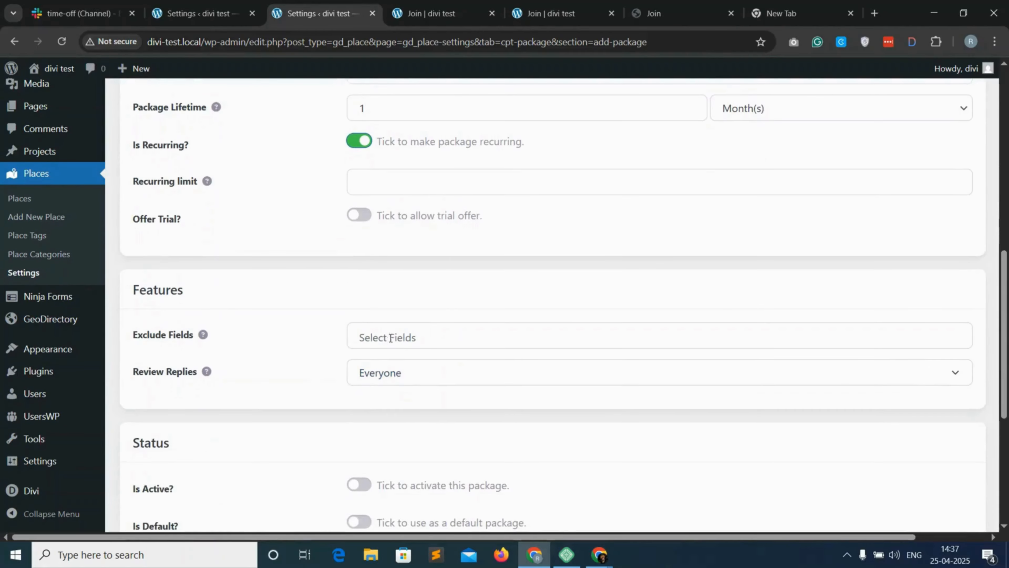
Exclude the Email and Facebook fields from the Pro package's features
scroll(364, 349, "down", 2)
left_click(356, 254)
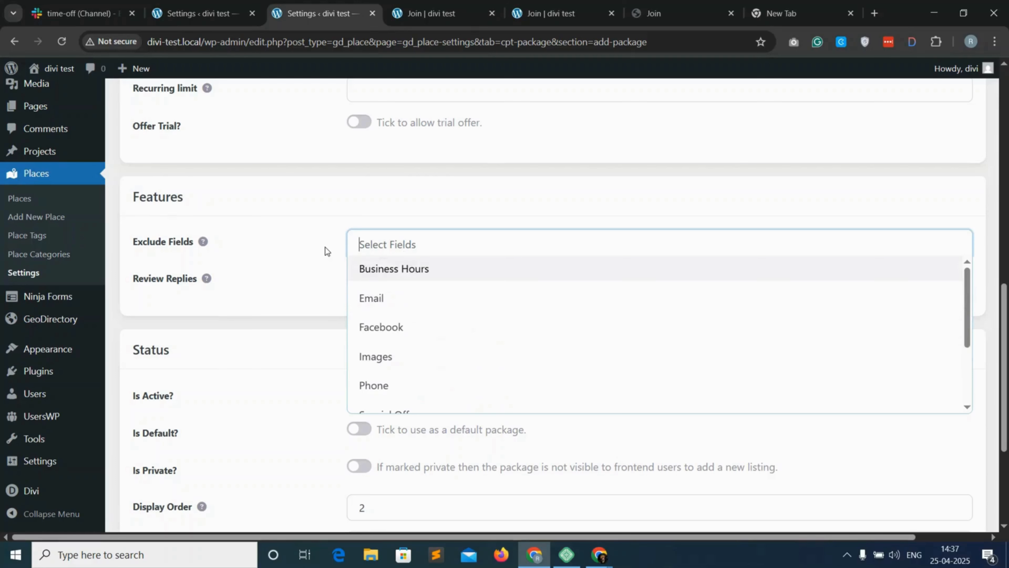
left_click(317, 248)
key("Down")
left_click(394, 299)
left_click(435, 255)
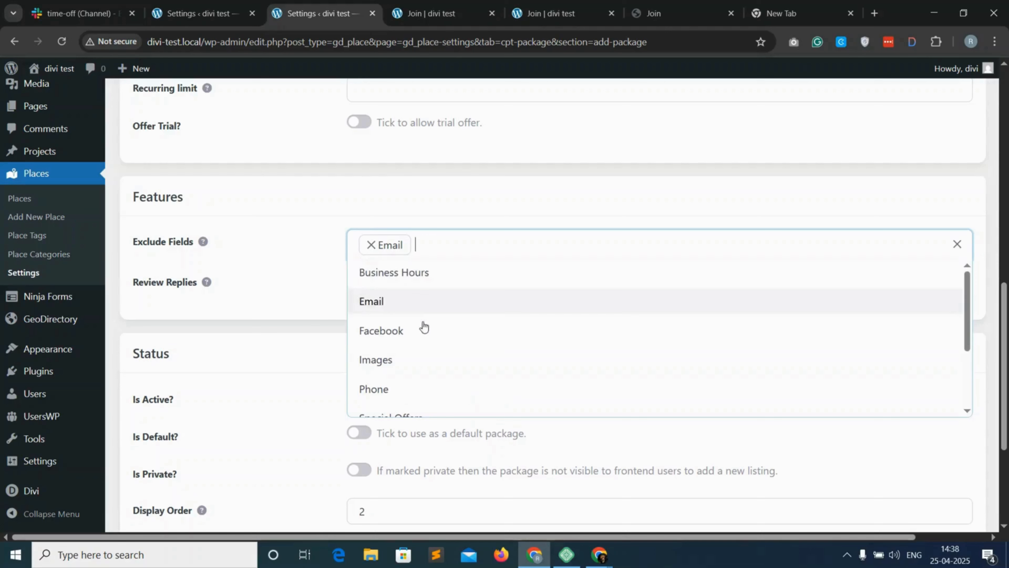
left_click(413, 330)
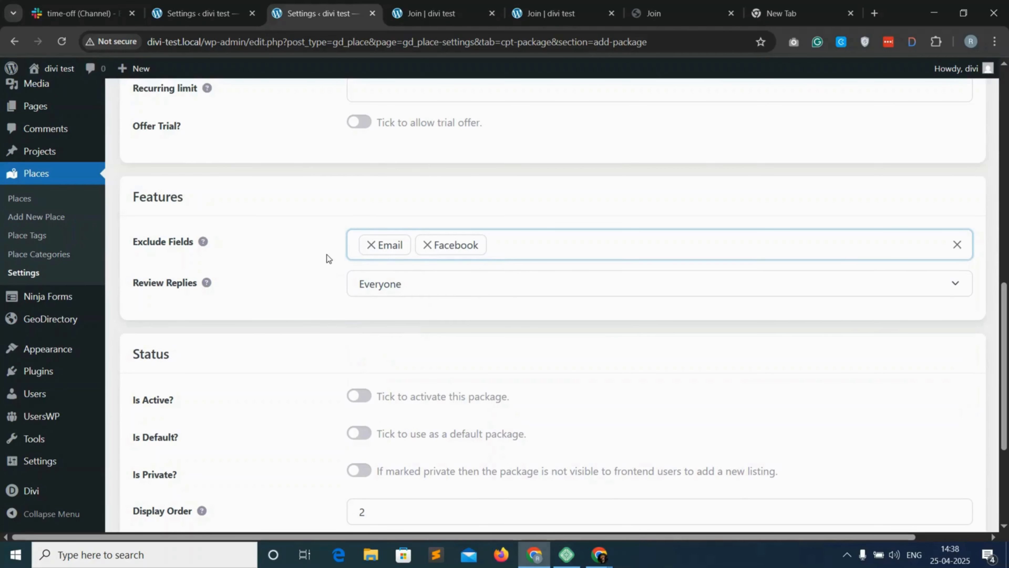
scroll(308, 297, "down", 1)
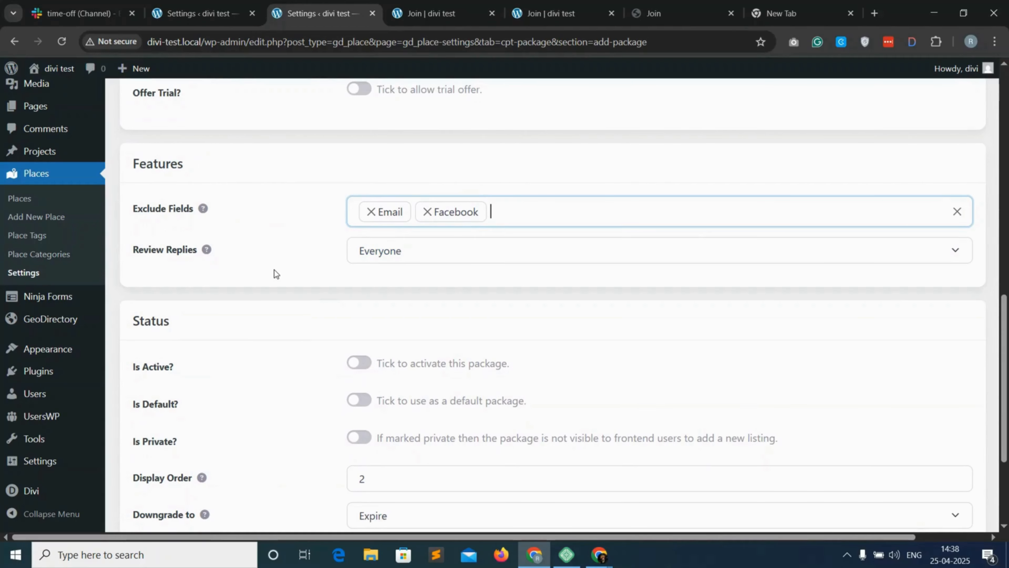
Activate the Pro package and save the changes
scroll(274, 269, "down", 4)
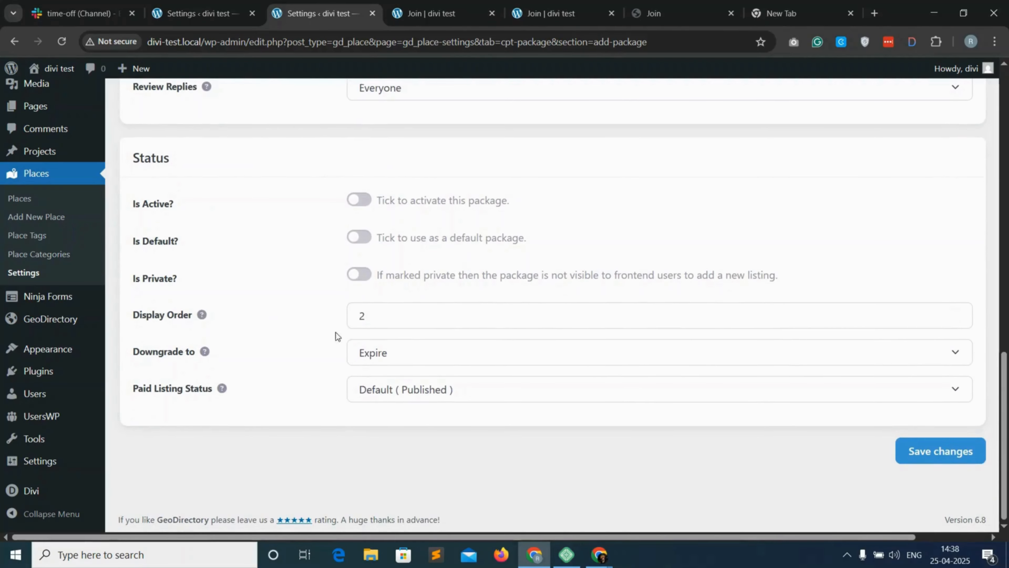
scroll(333, 255, "up", 1)
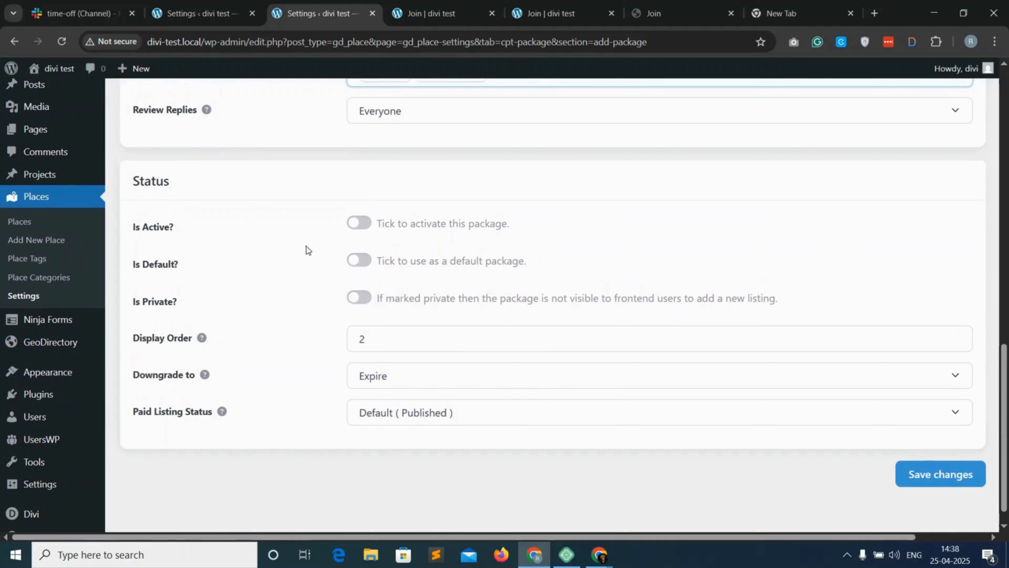
left_click(146, 228)
left_click(950, 478)
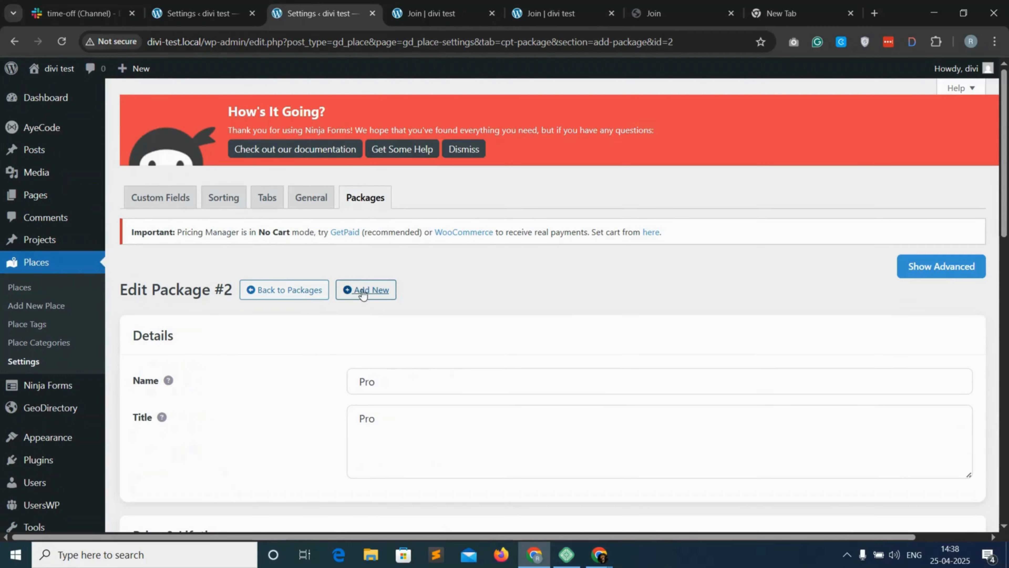
Add another package and copy Professional from the Join page's third pricing table into its name and title
left_click(363, 291)
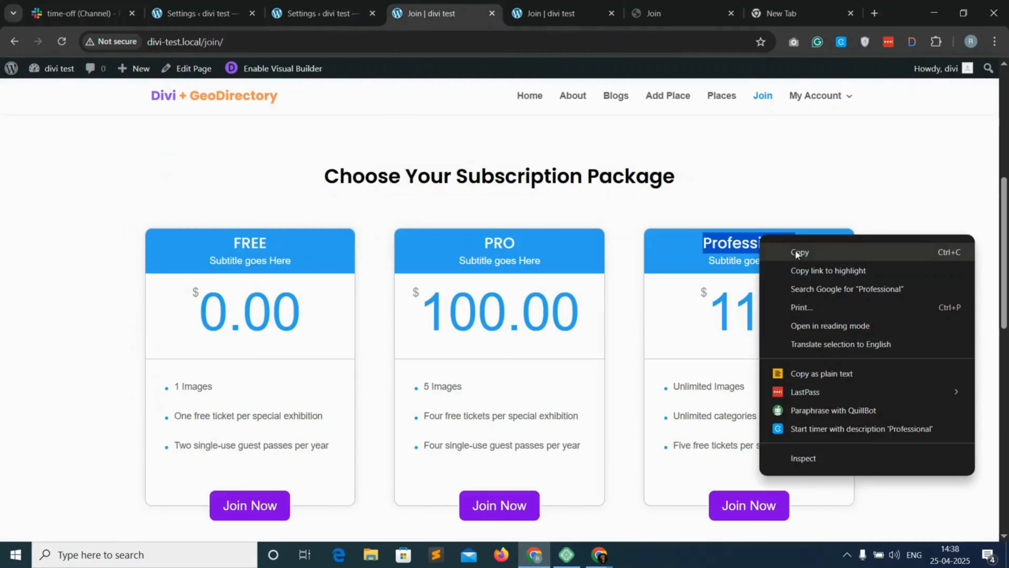
left_click(817, 260)
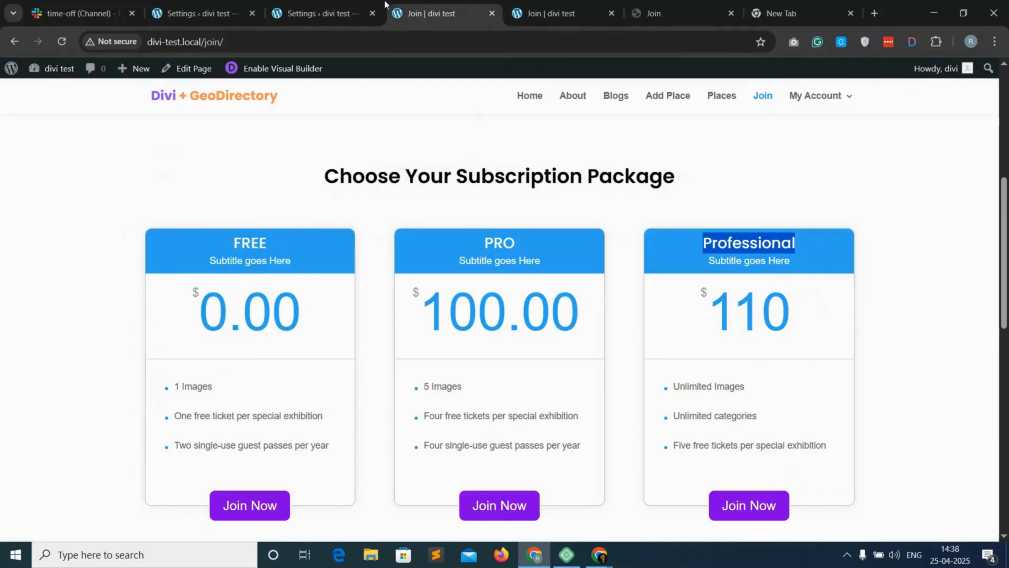
left_click(317, 13)
right_click(382, 385)
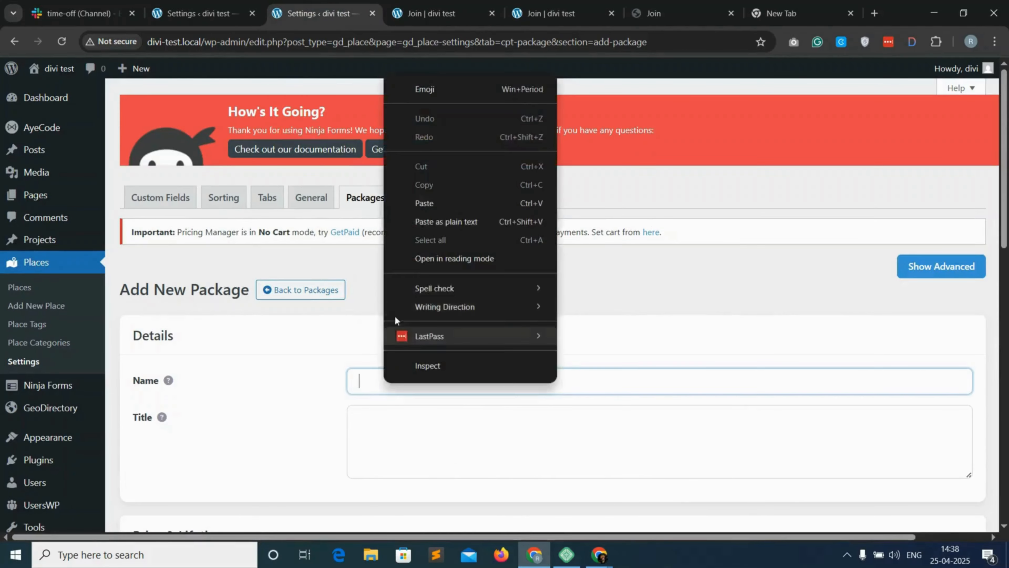
left_click(437, 197)
left_click(378, 423)
right_click(378, 424)
left_click(435, 244)
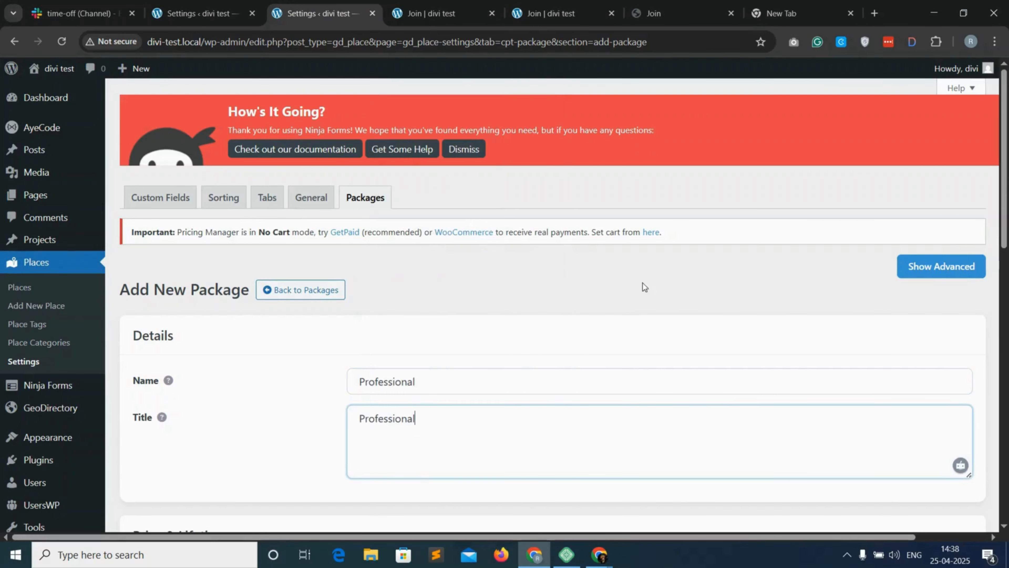
Show the advanced package settings and set the Professional package's price to 110
left_click(915, 267)
scroll(387, 378, "down", 8)
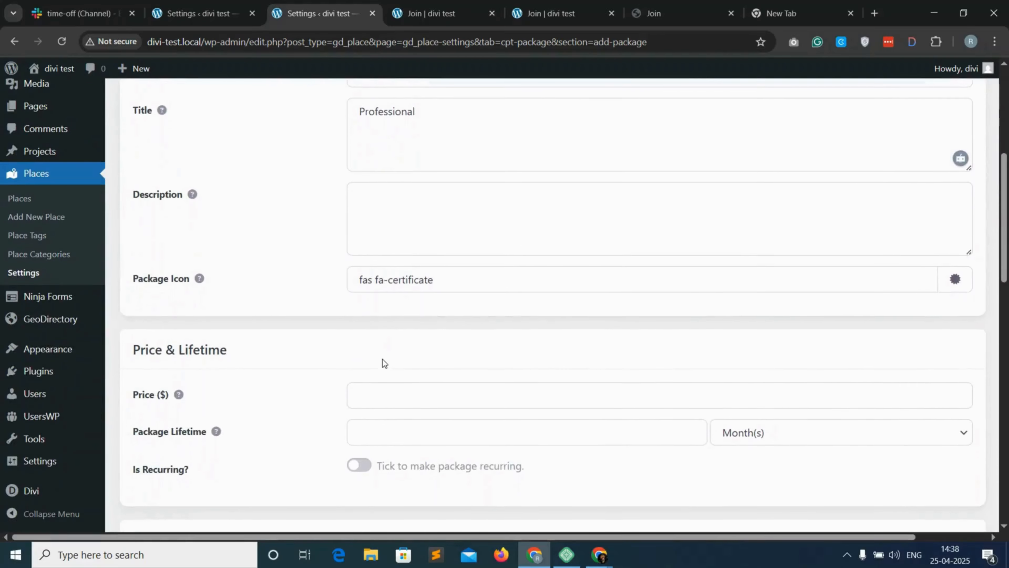
left_click(373, 350)
type("1")
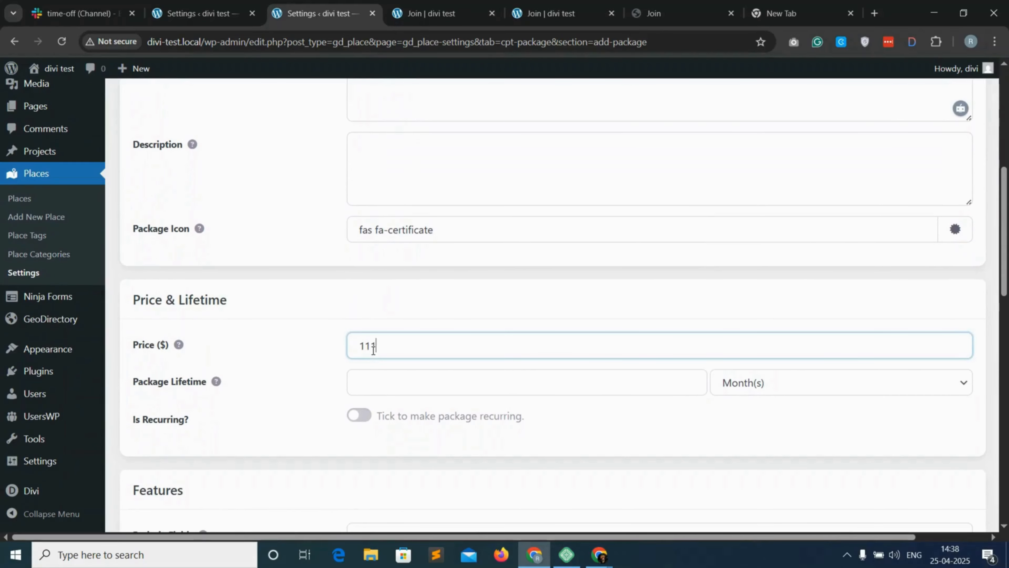
type("10")
Set the Professional package's lifetime to 1 year and make the package recurring
left_click(423, 380)
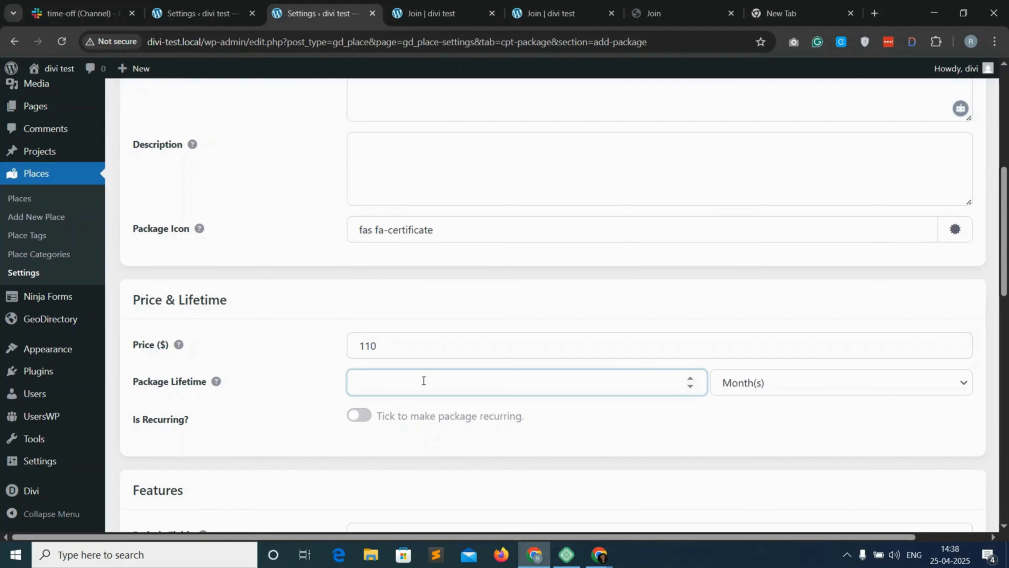
type("1")
left_click(786, 382)
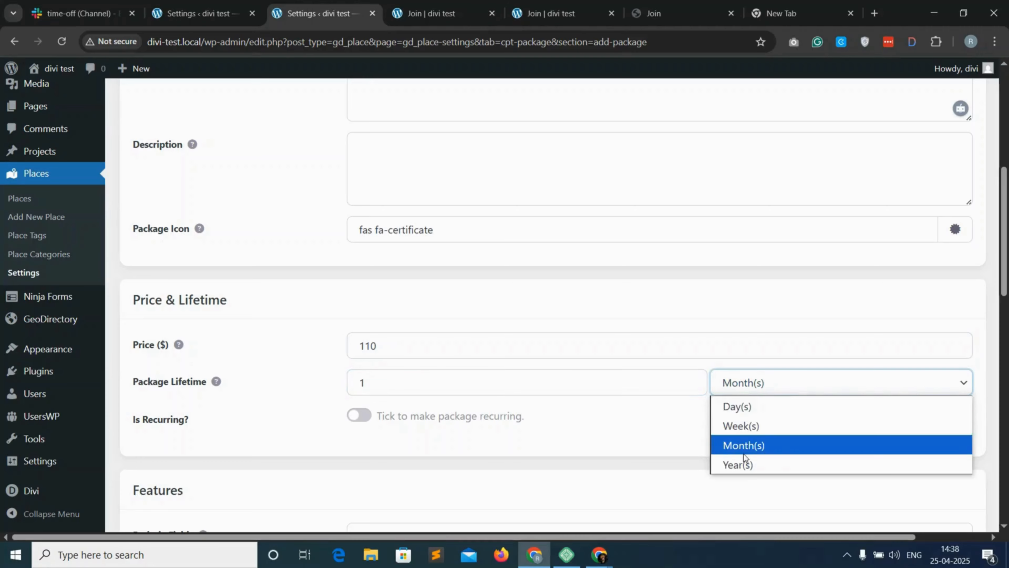
left_click(741, 463)
scroll(401, 417, "down", 1)
left_click(366, 400)
Review the Professional package's feature limits and the categories offered for exclusion
scroll(384, 400, "down", 6)
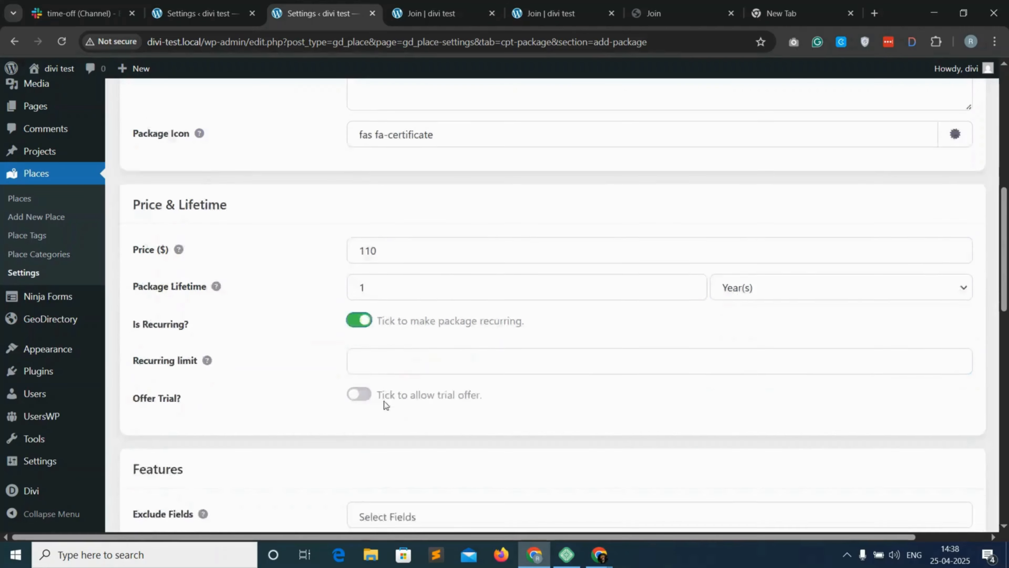
left_click(388, 416)
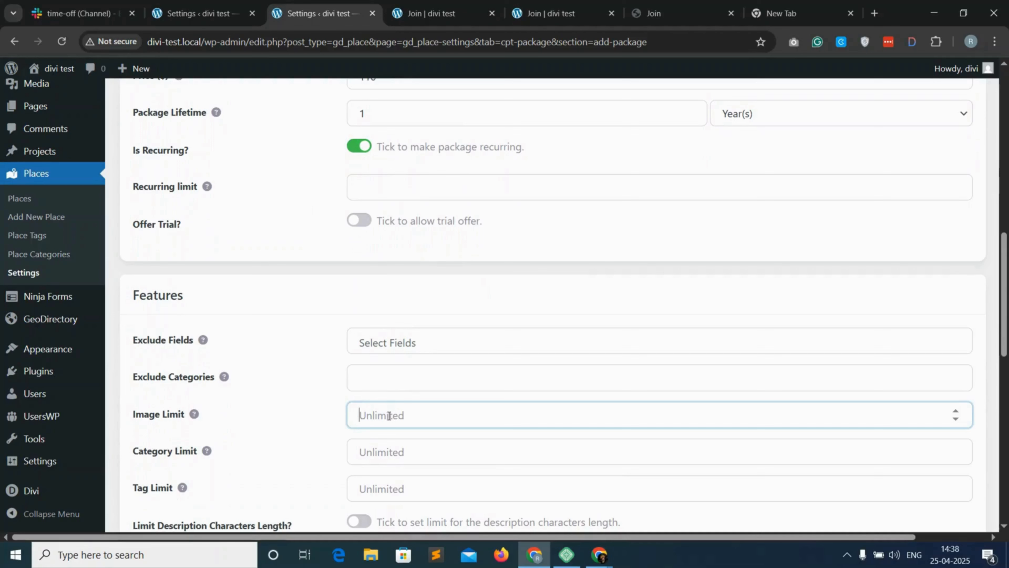
left_click(412, 381)
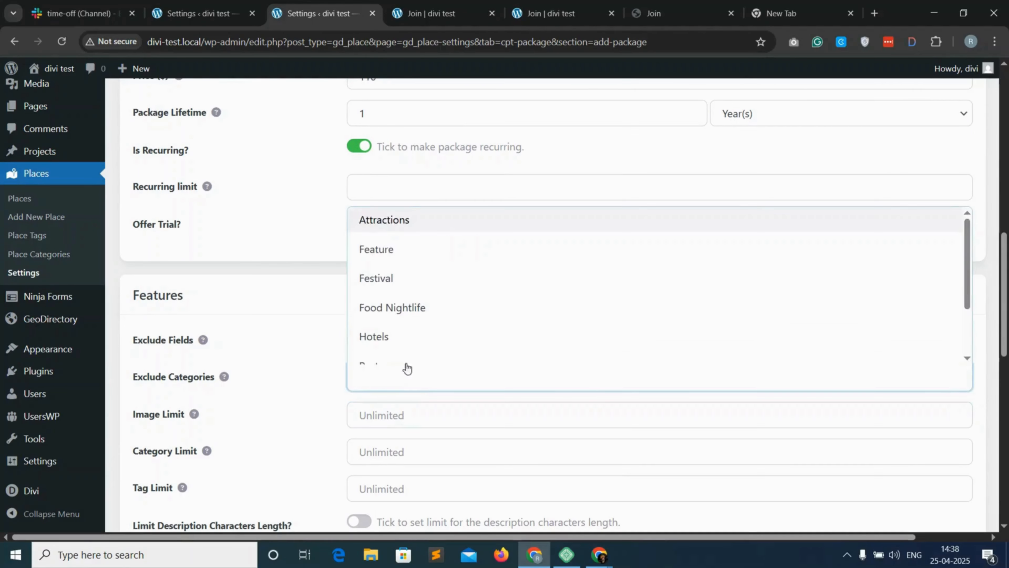
left_click(199, 383)
left_click(410, 381)
left_click(331, 397)
left_click(409, 381)
left_click(343, 392)
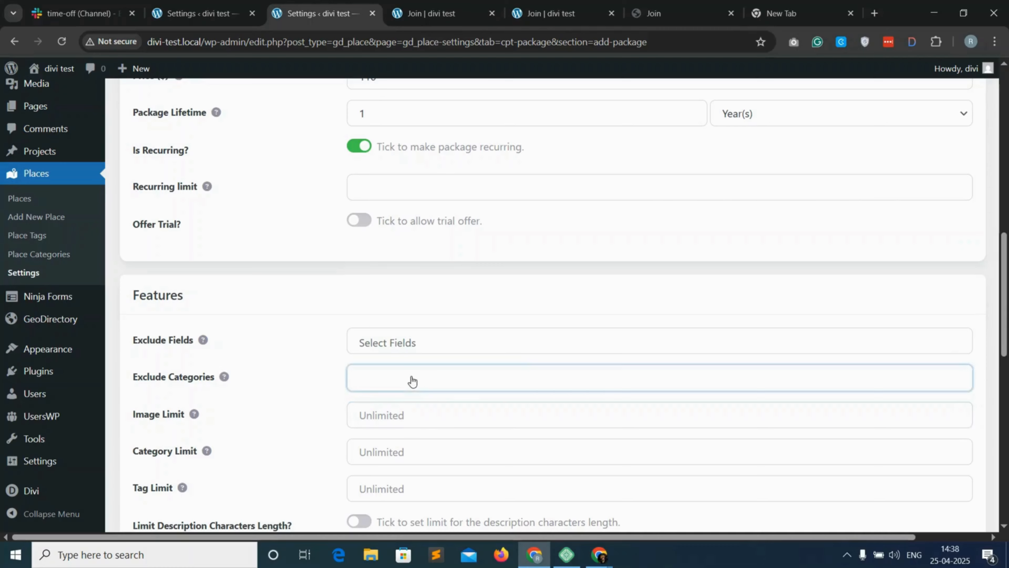
Activate the Professional package and save the changes
scroll(314, 411, "down", 6)
left_click(358, 401)
scroll(984, 401, "down", 3)
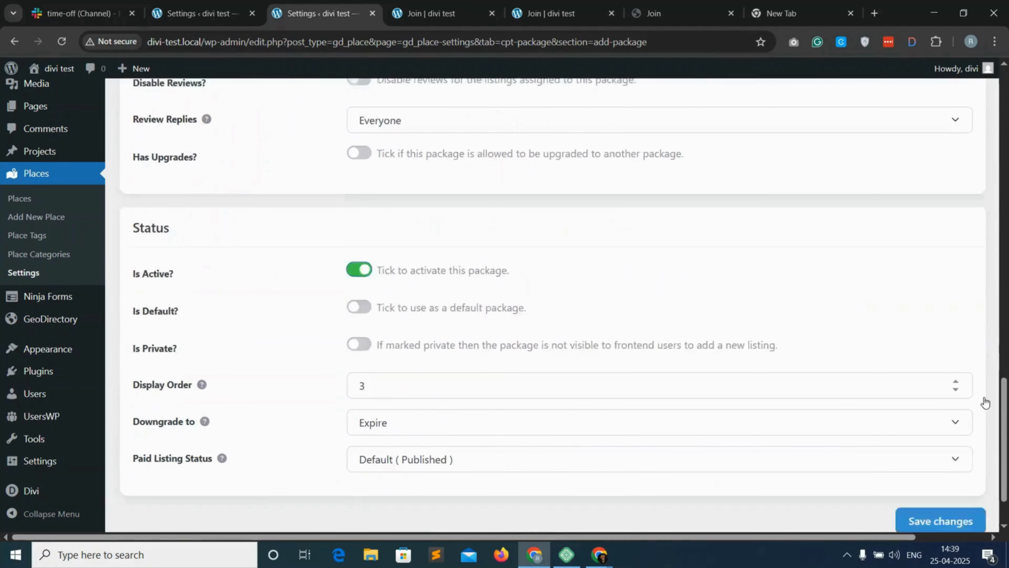
left_click(936, 451)
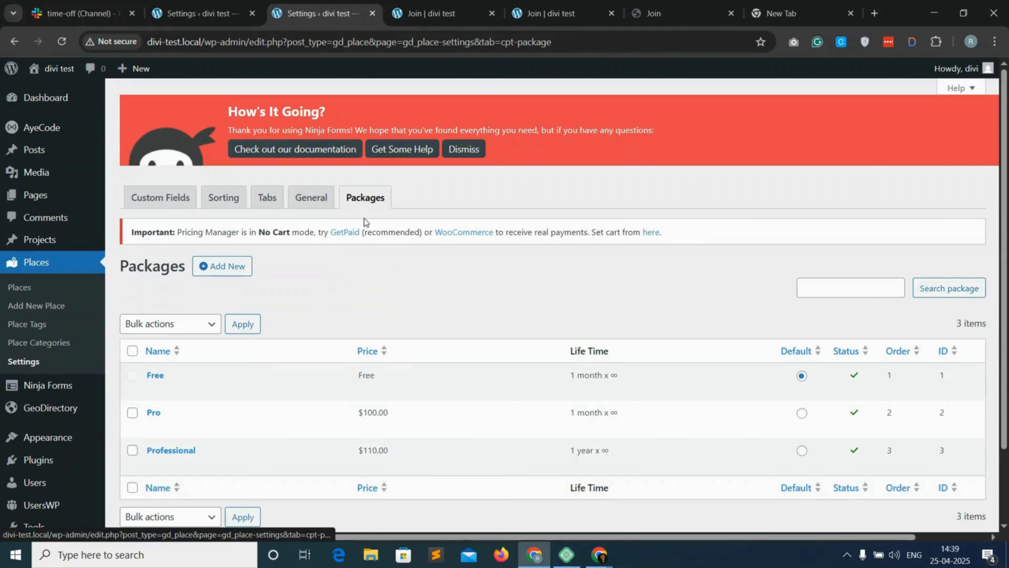
Reload the published Join page, open its Add Place page in a new tab and copy that page's URL
scroll(191, 360, "down", 1)
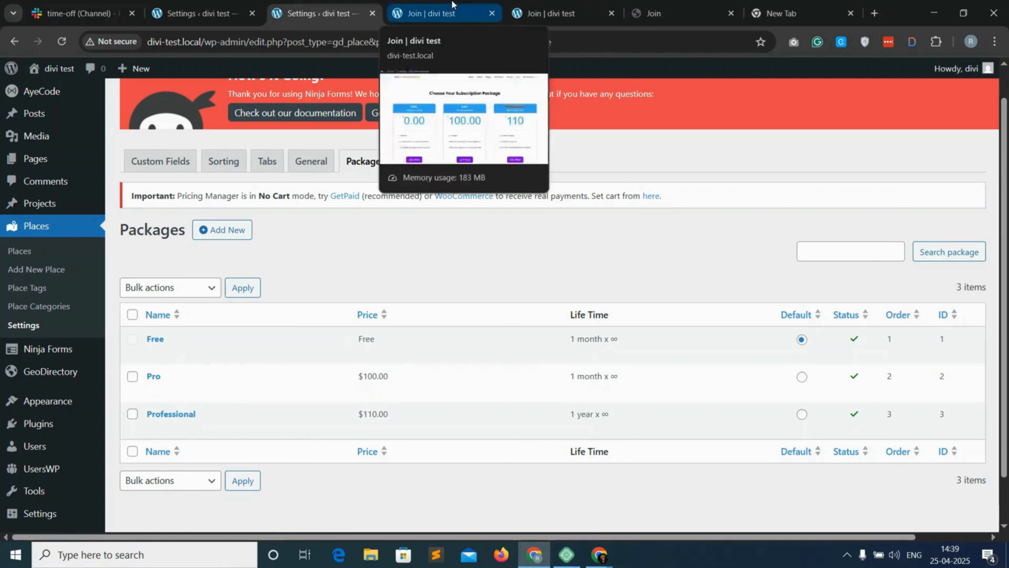
left_click(432, 14)
left_click(62, 41)
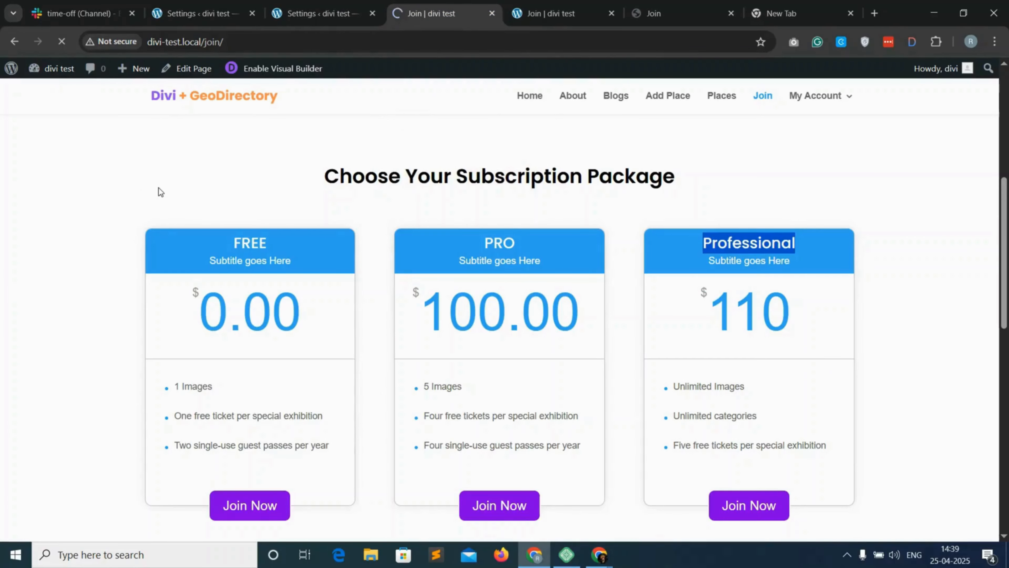
left_click(668, 99)
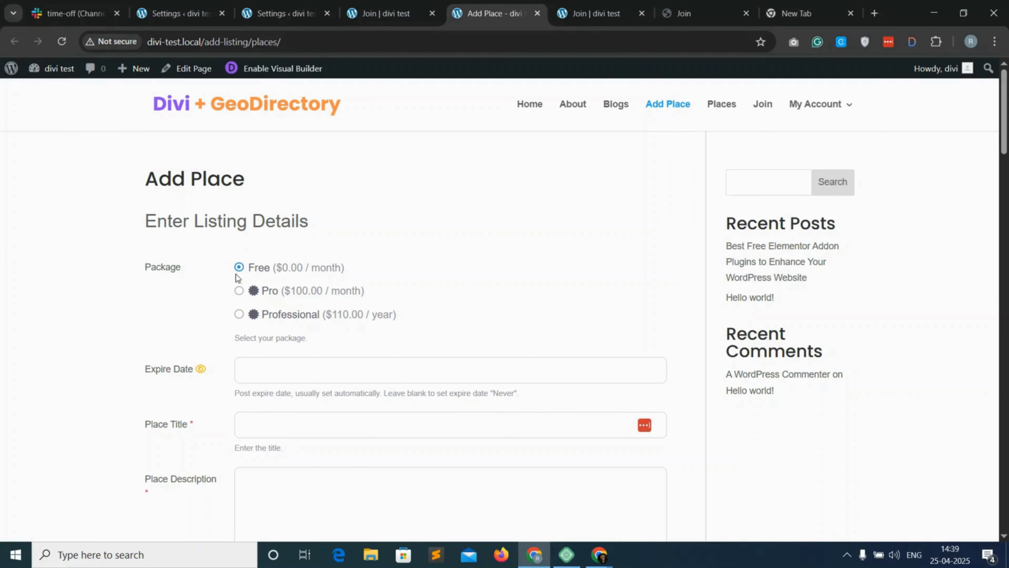
left_click(311, 39)
key("ctrl+c")
left_click(385, 13)
left_click(596, 13)
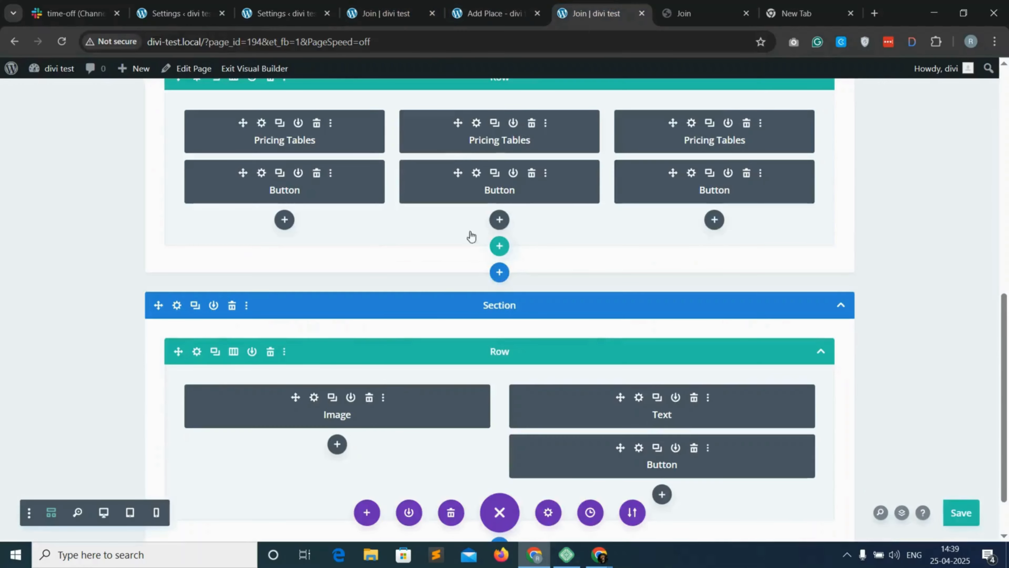
left_click(261, 175)
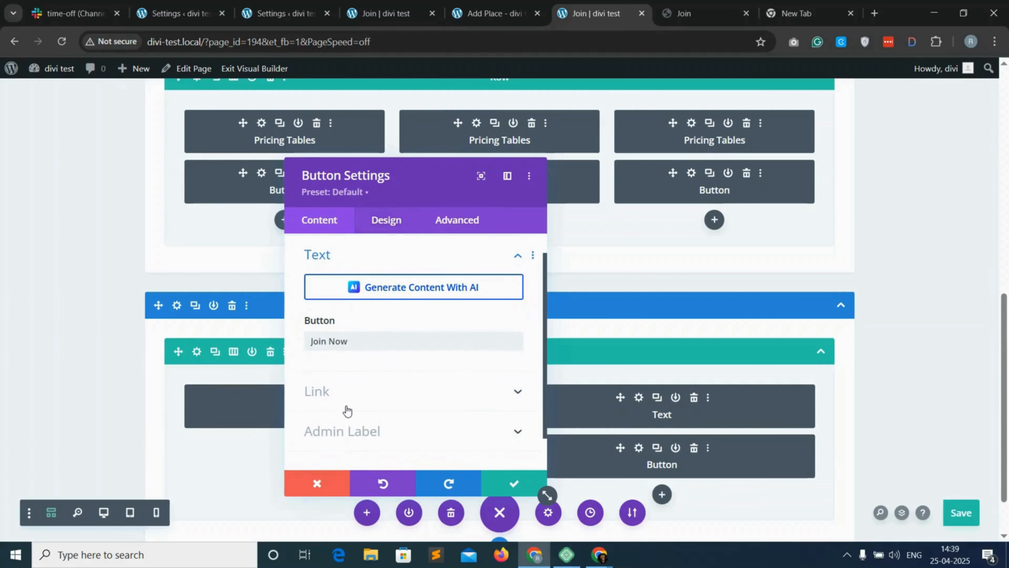
left_click(345, 398)
left_click(346, 299)
key("ctrl+v")
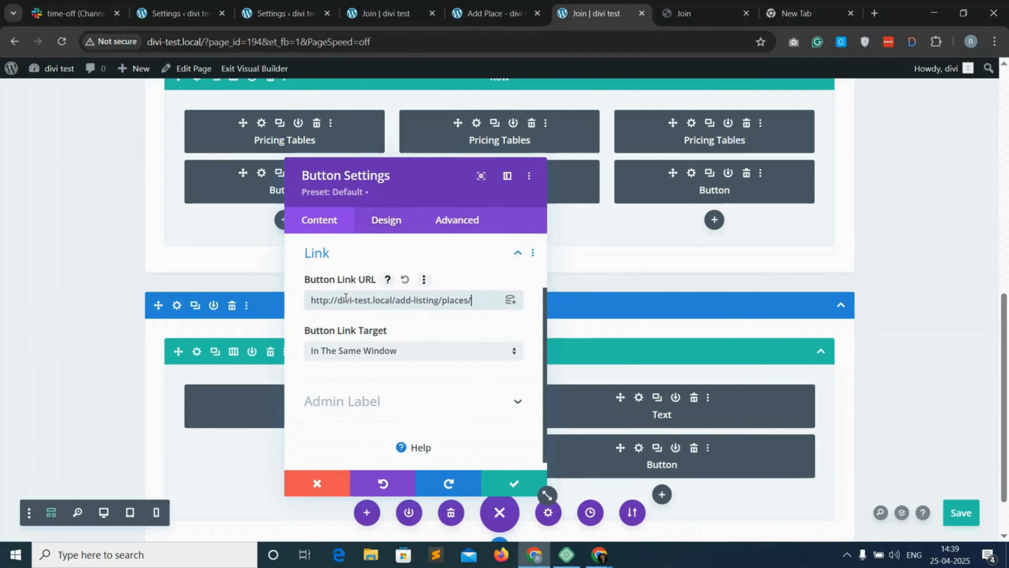
left_click(514, 483)
Select the Pro package on the Add Place form and copy the page's URL with package_id=2
left_click(493, 13)
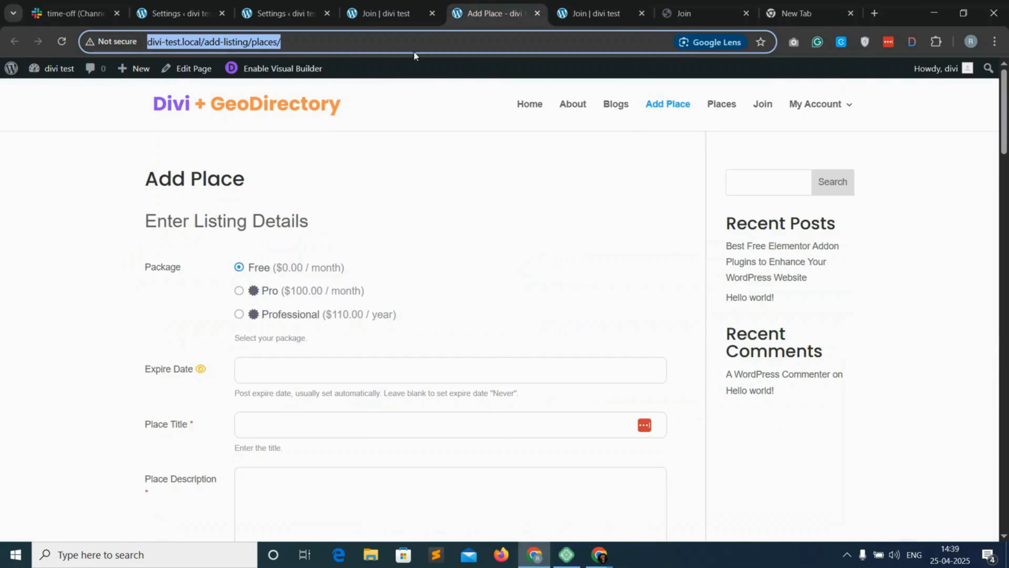
left_click(237, 292)
left_click(239, 291)
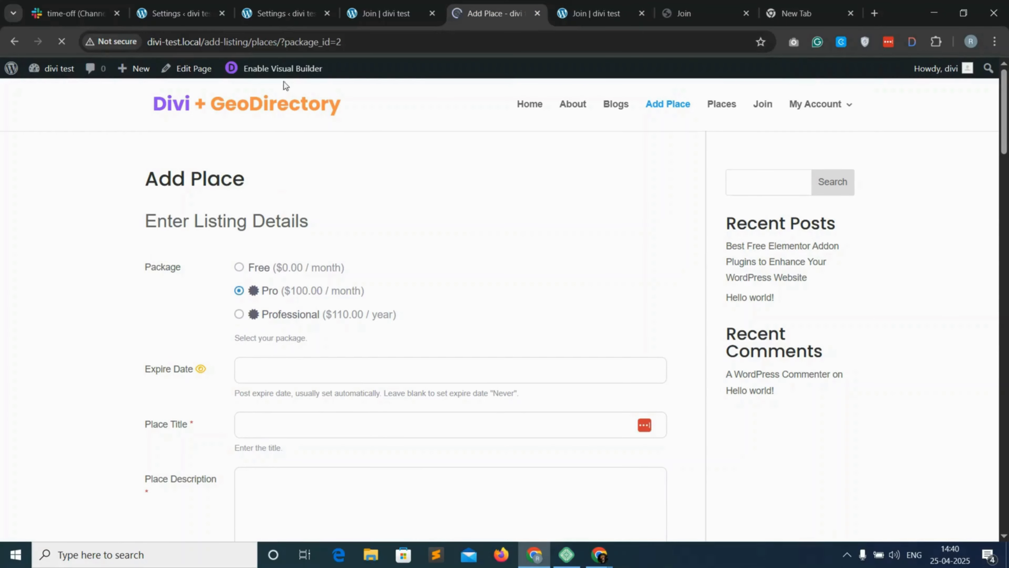
left_click(362, 41)
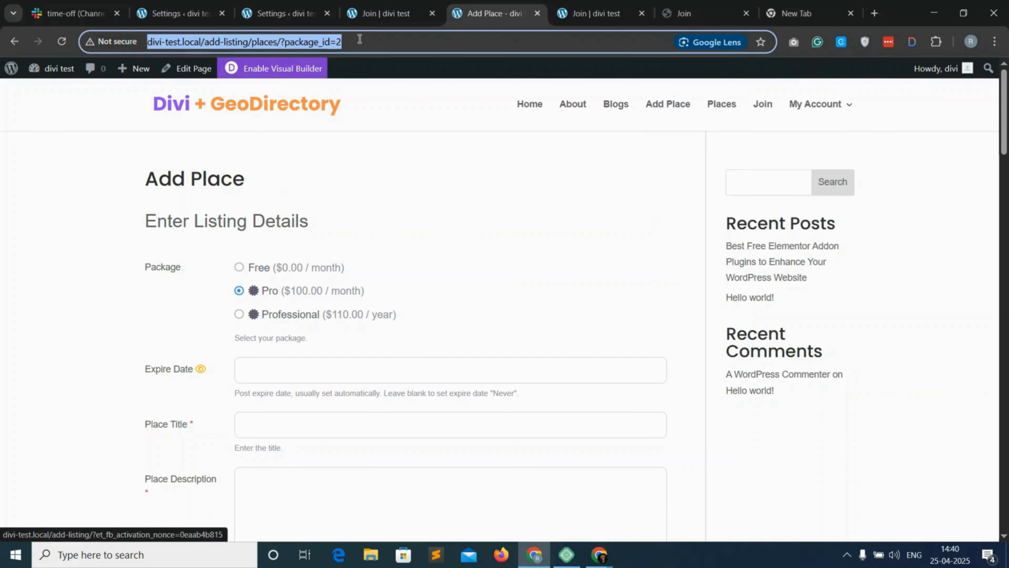
left_click(375, 20)
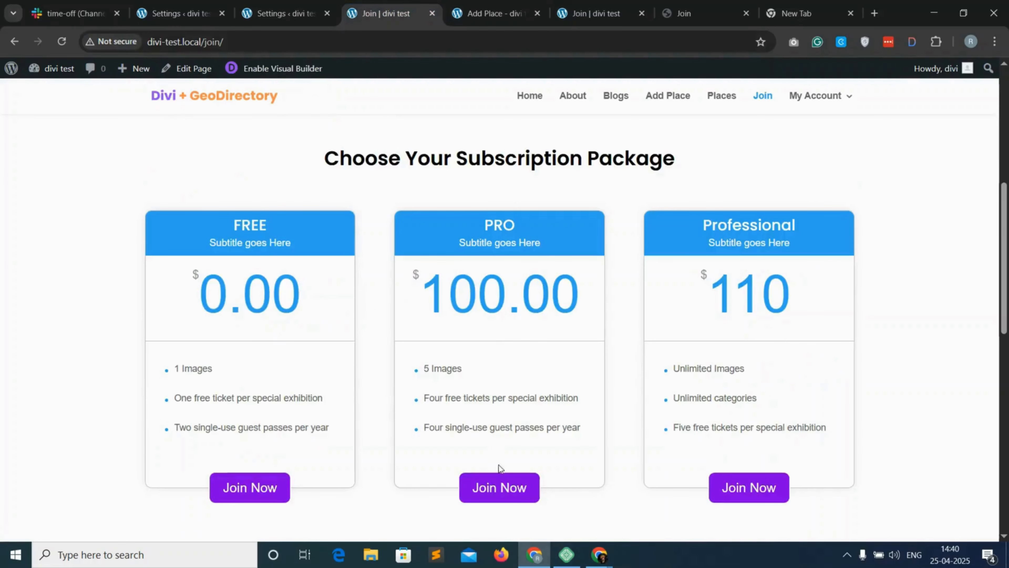
Link the button below the second pricing table to the copied Add Place URL with package_id=2
left_click(596, 13)
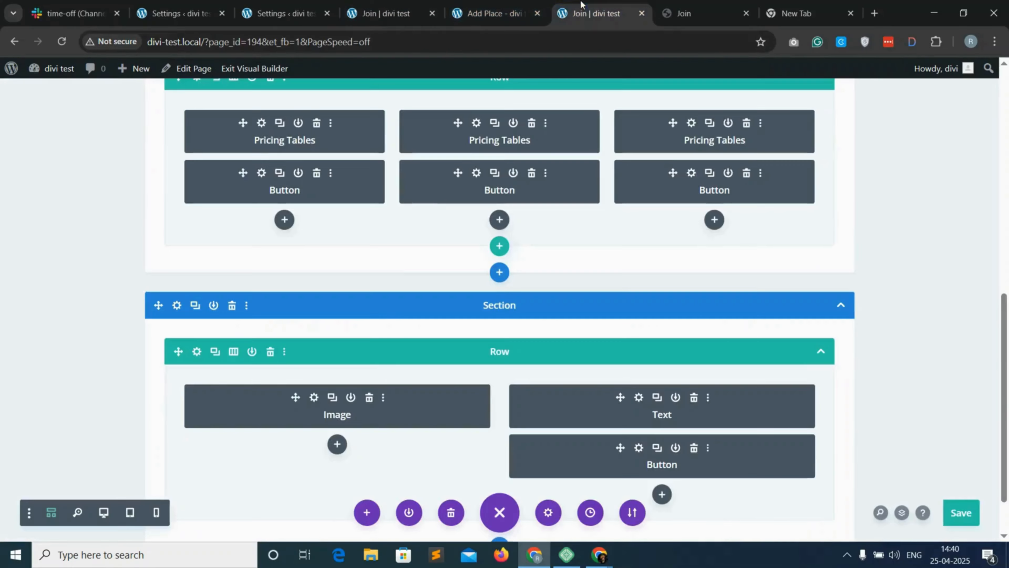
left_click(477, 173)
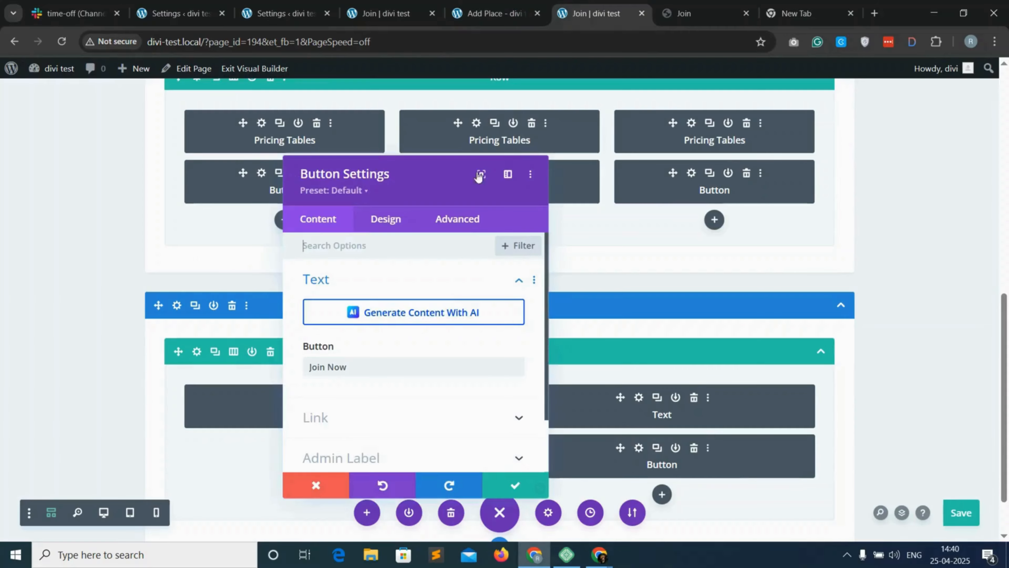
left_click(340, 415)
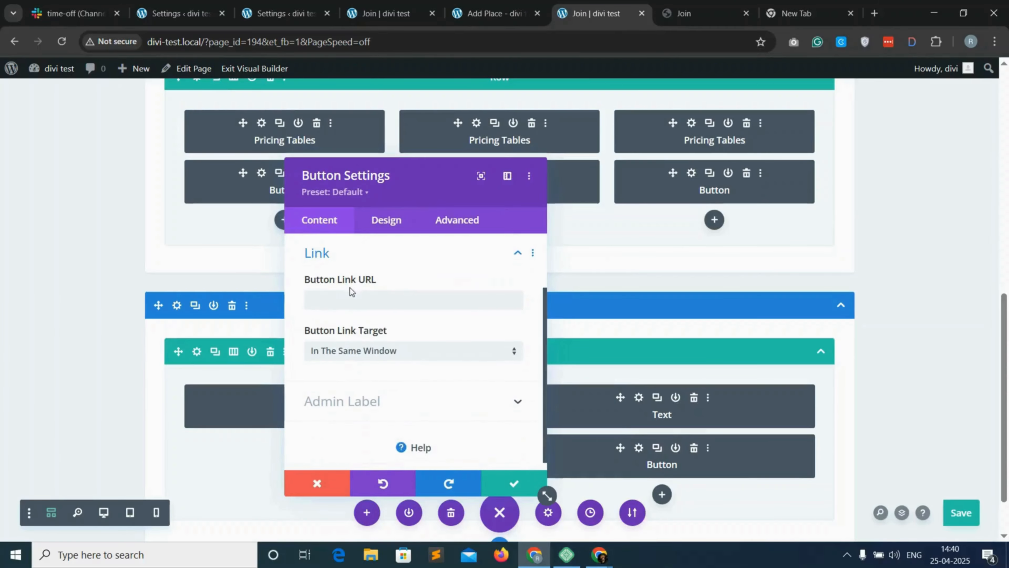
left_click(349, 299)
key("ctrl+v")
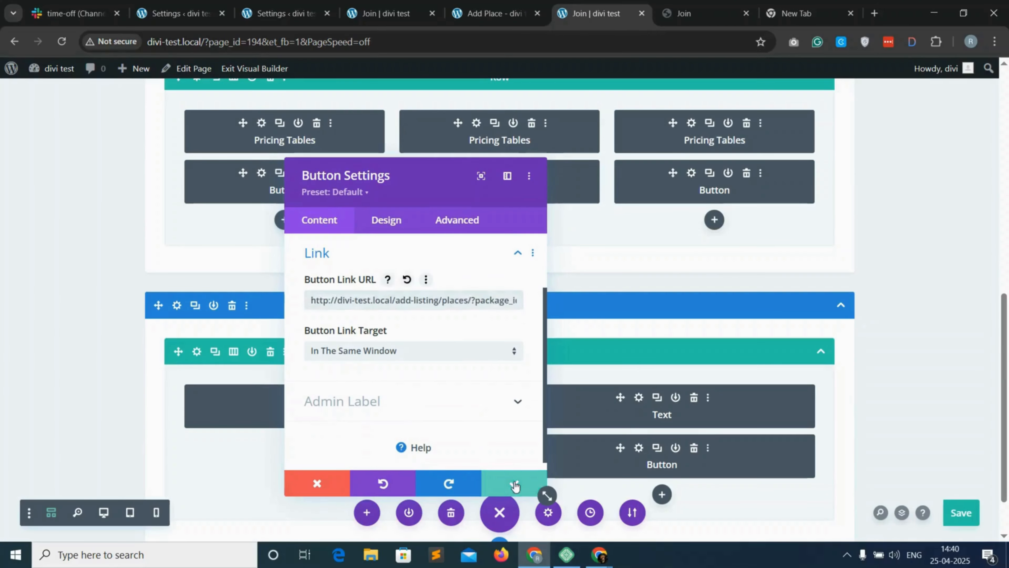
left_click(515, 485)
Load the Add Place form for the Professional package with package_id=3 and copy its URL
key("ctrl+Page_Up")
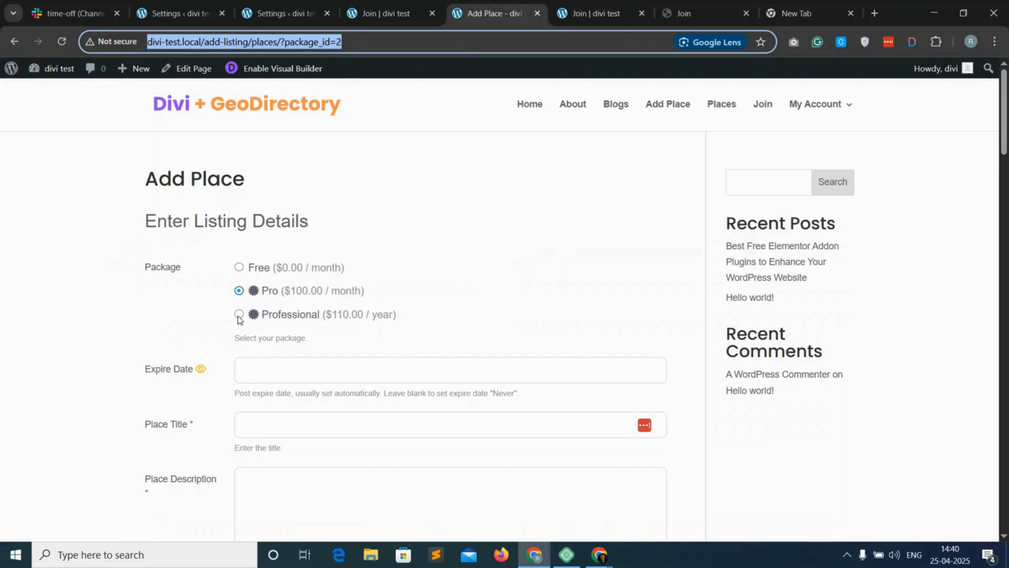
left_click(239, 316)
left_click(370, 41)
key("End")
key("BackSpace")
type("3")
key("Return")
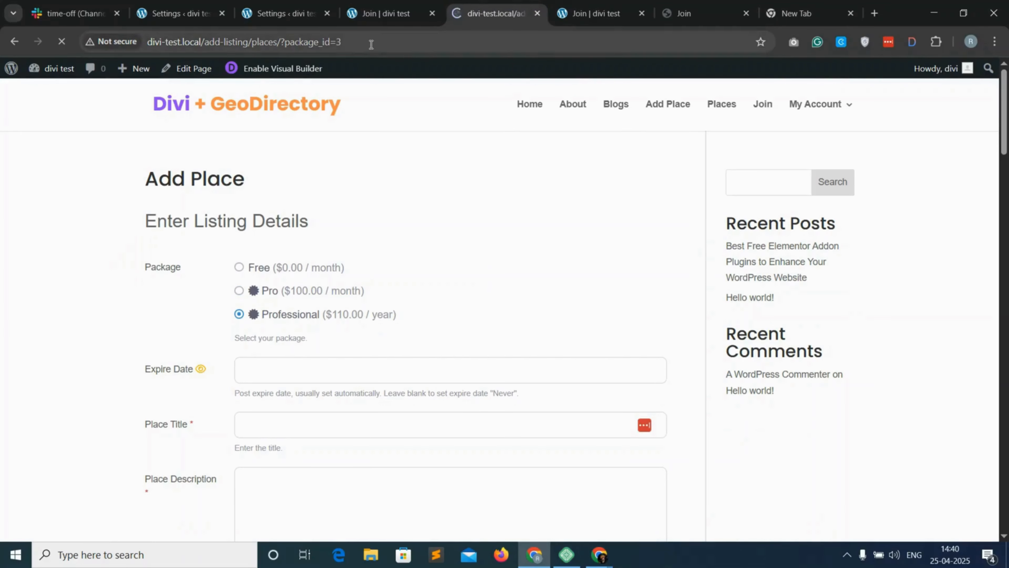
left_click(378, 40)
key("ctrl+c")
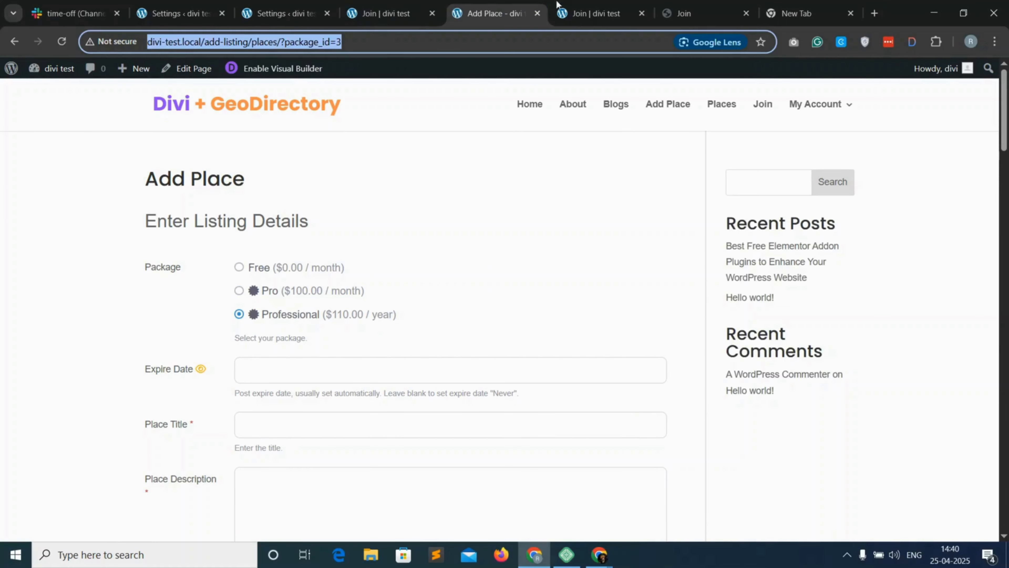
Link the button below the third pricing table to the copied Add Place URL with package_id=3, leaving no duplicate button
left_click(561, 5)
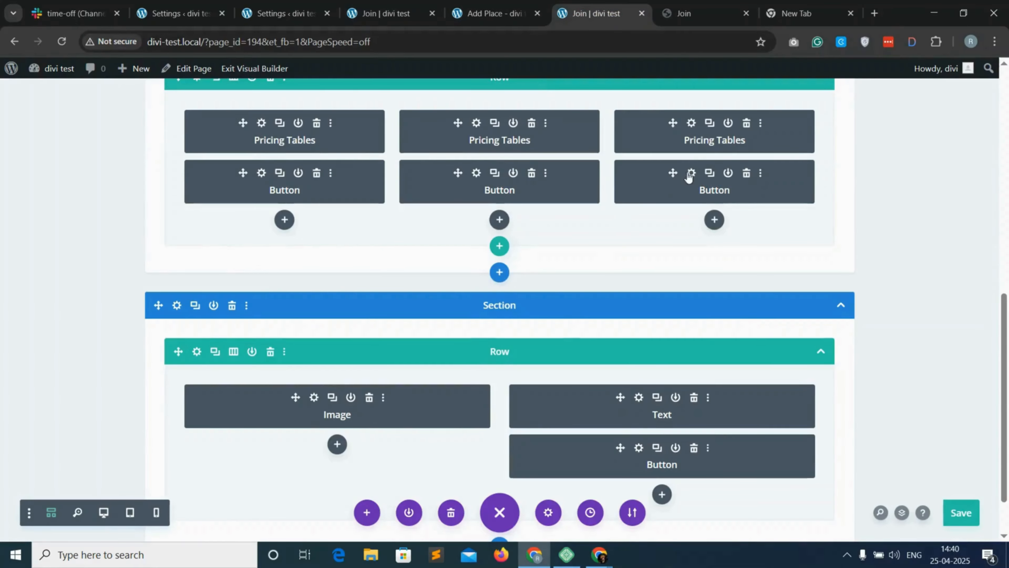
key("ctrl+v")
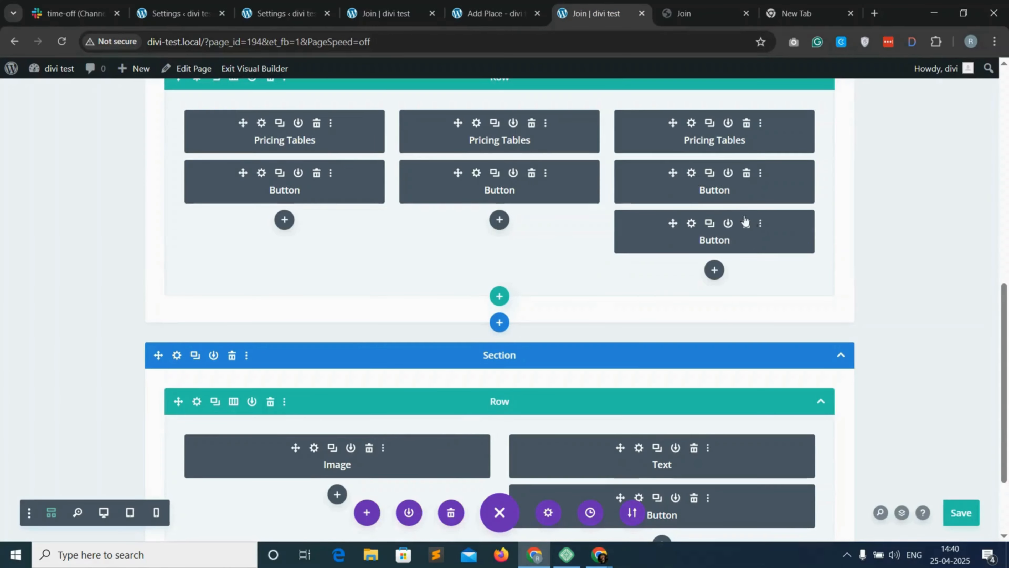
left_click(746, 223)
left_click(692, 175)
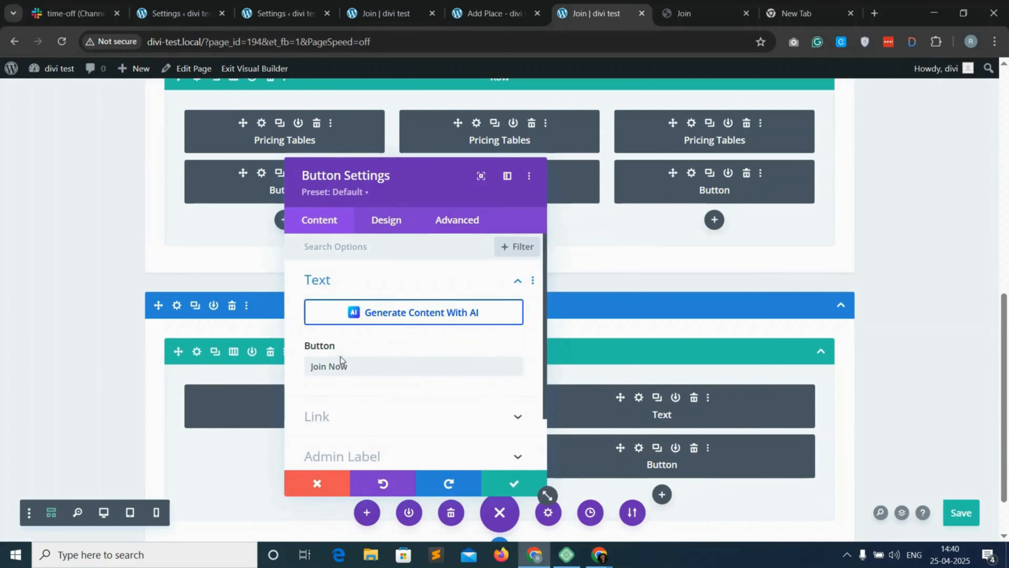
left_click(308, 416)
left_click(373, 300)
key("ctrl+v")
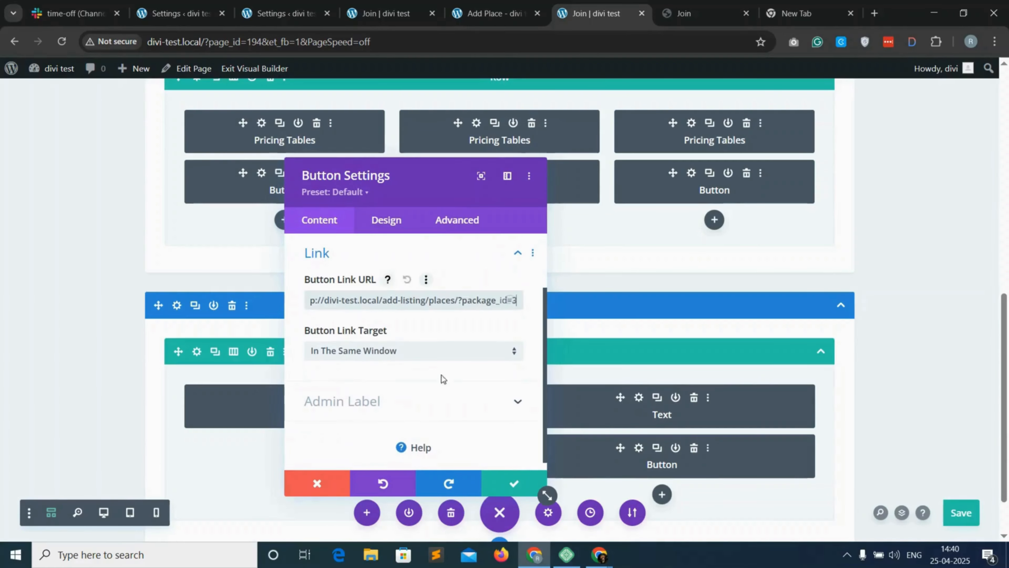
left_click(513, 483)
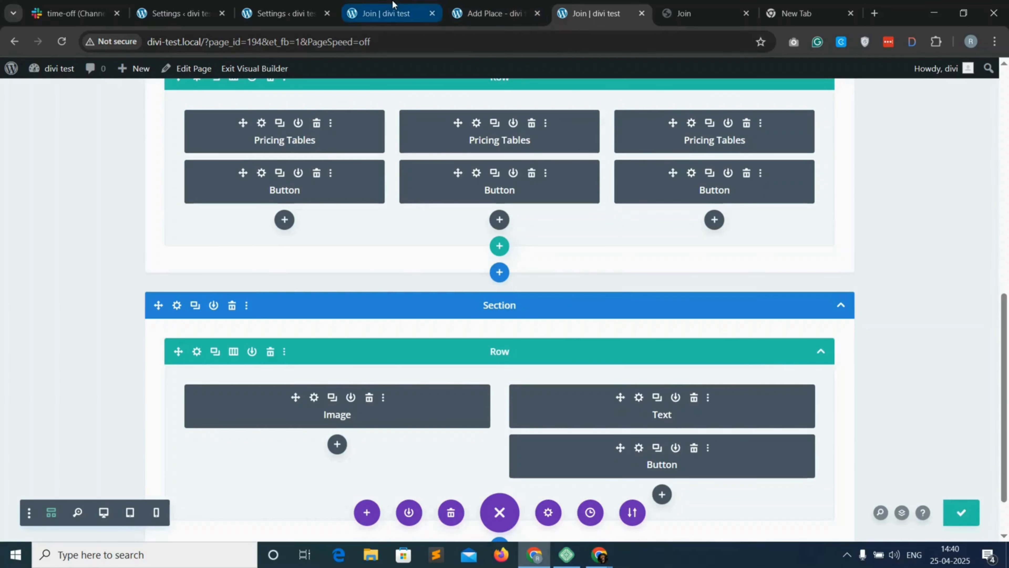
Reload the published Join page, follow the Pro table's button and examine the Add Place form for the preselected package
left_click(387, 13)
left_click(62, 41)
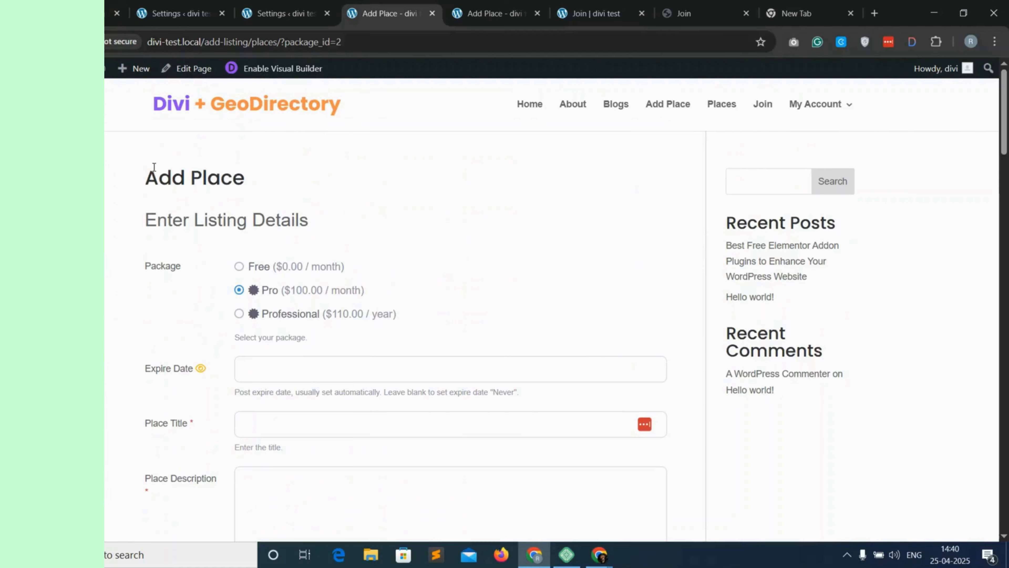
left_click_drag(146, 177, 303, 181)
left_click(301, 177)
scroll(609, 294, "down", 12)
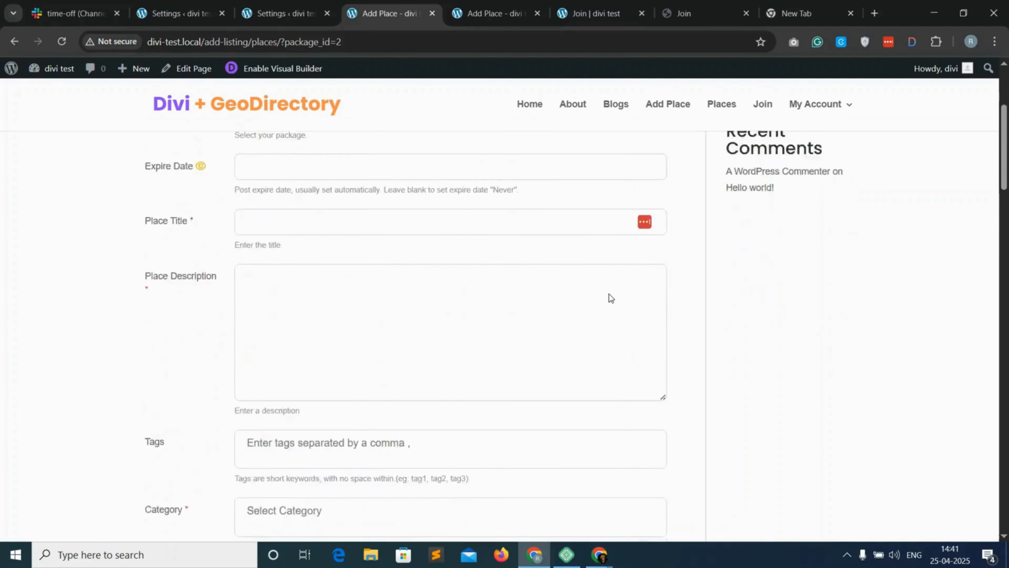
scroll(663, 358, "up", 10)
scroll(663, 359, "up", 3)
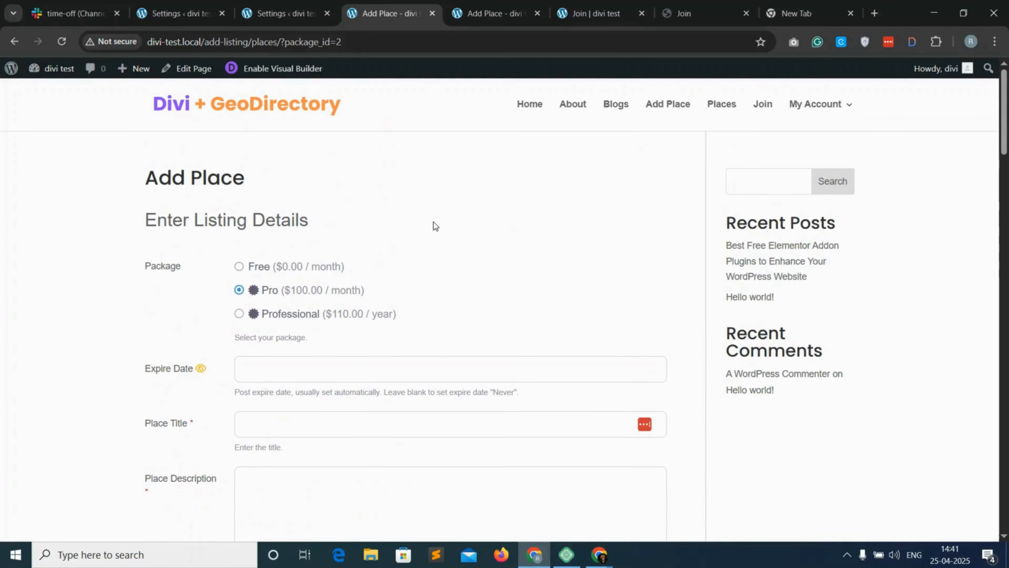
Open the GeoDirectory Add Listing page in the Divi builder in a new tab and close the tabs no longer needed
left_click(177, 5)
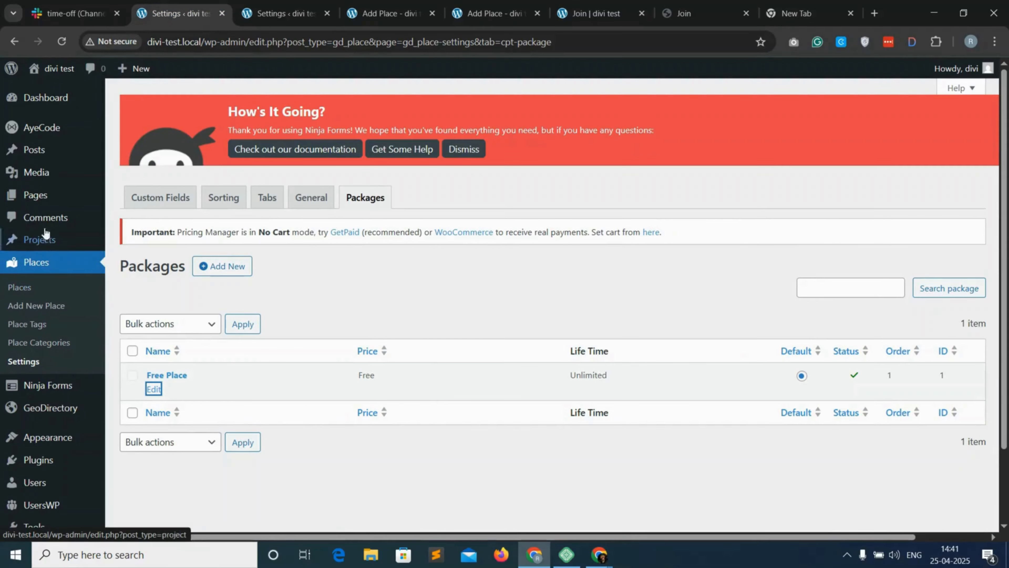
left_click(43, 198)
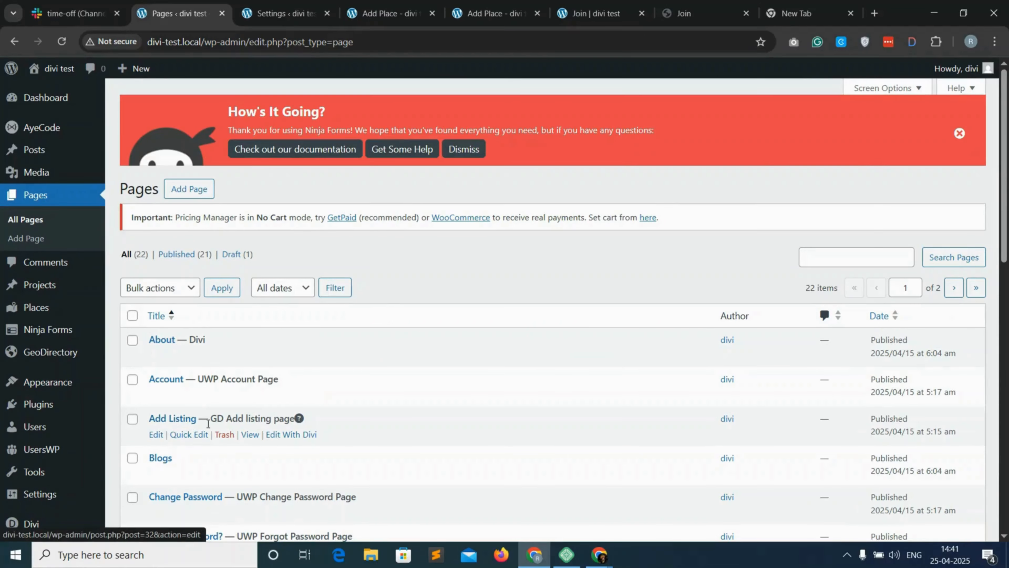
right_click(302, 439)
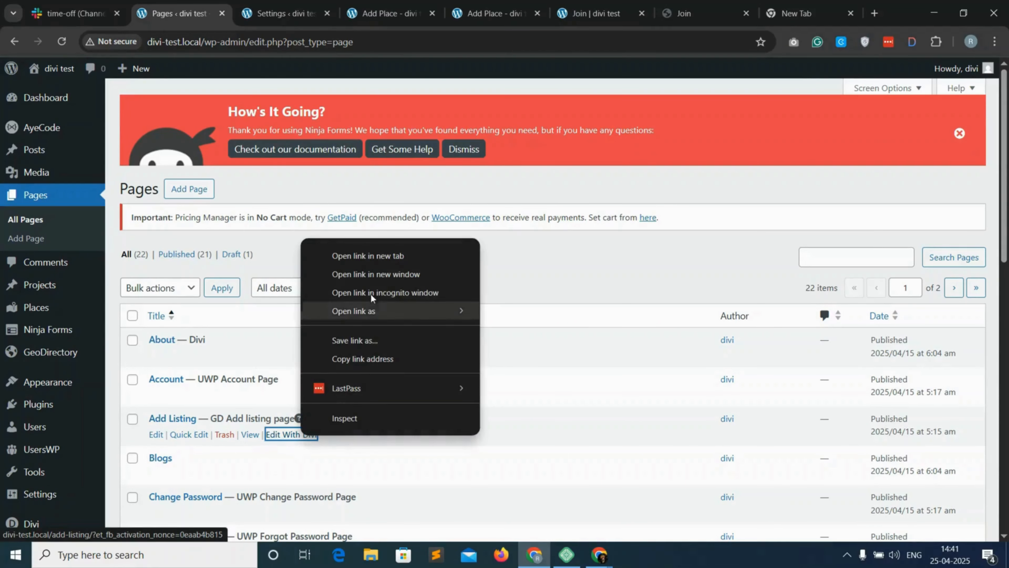
left_click(399, 257)
left_click(278, 12)
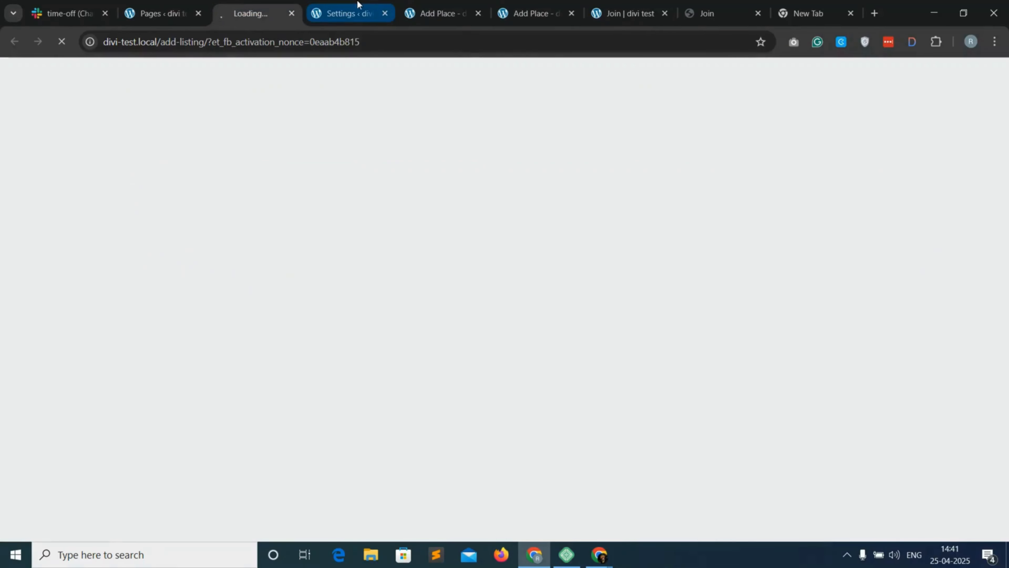
left_click(338, 5)
left_click(386, 14)
key("ctrl+w")
key("ctrl+w")
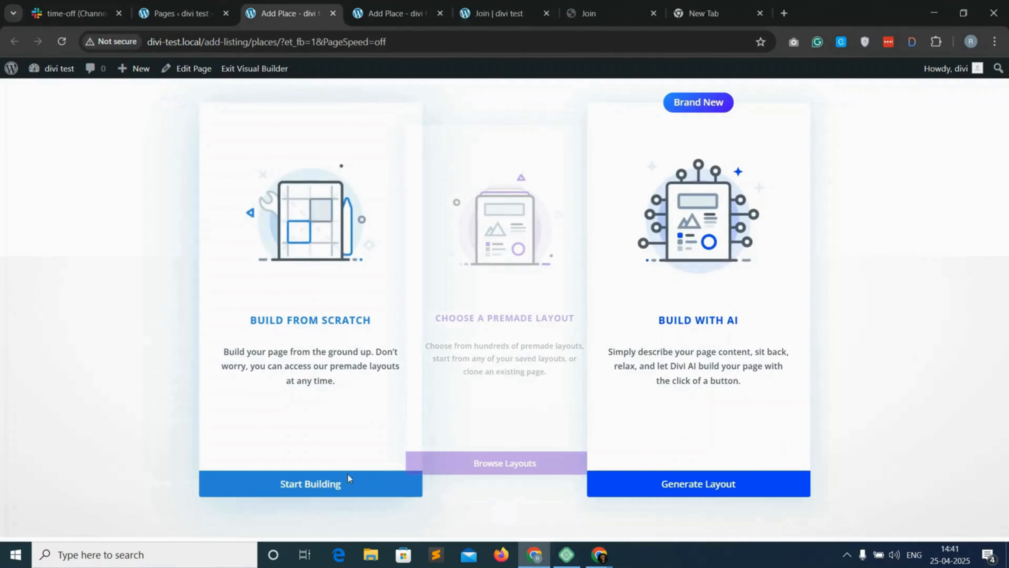
Build the layout from scratch with a single-column row and a Heading module reading "Add Listing"
left_click(267, 485)
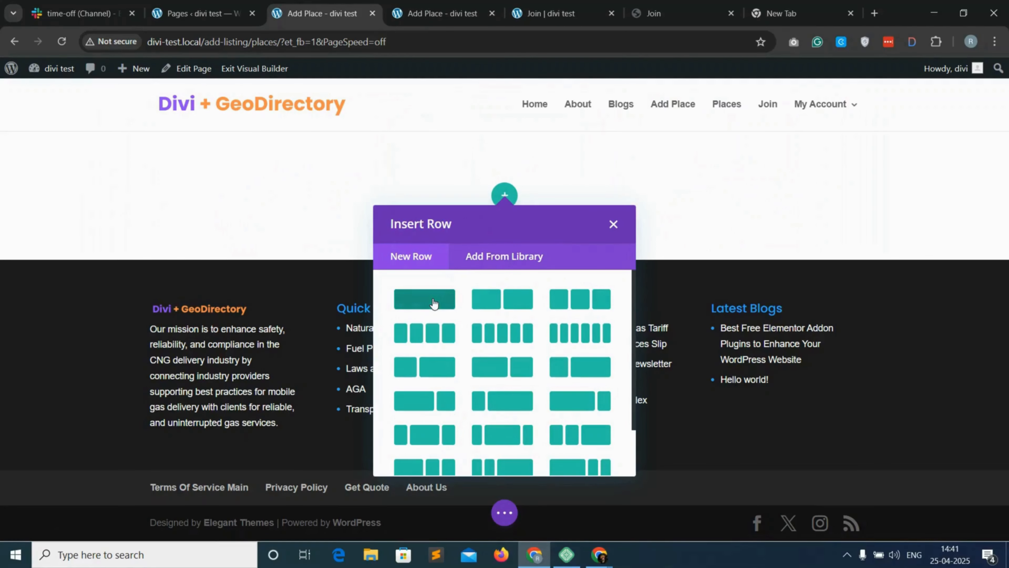
left_click(433, 304)
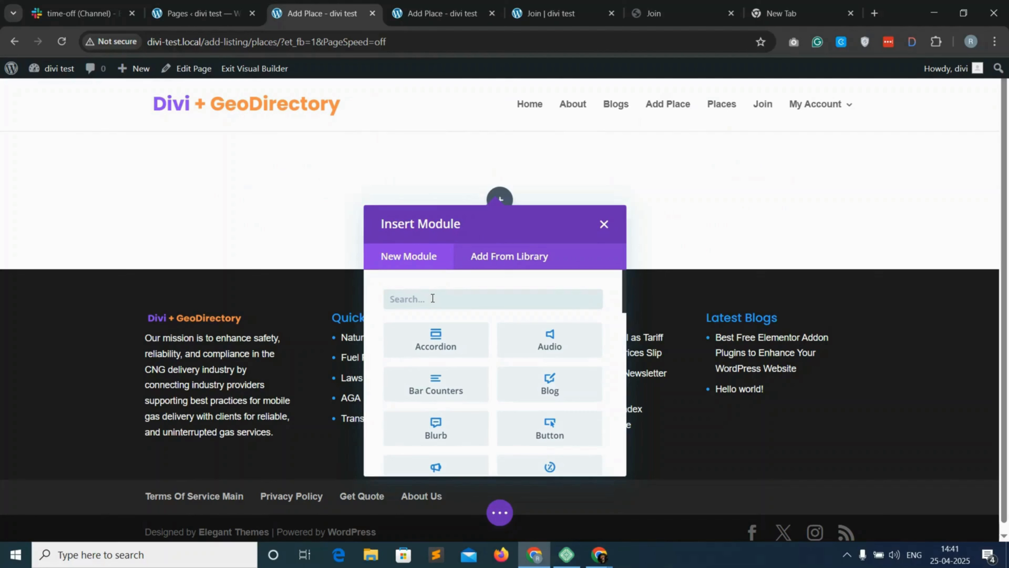
type("head")
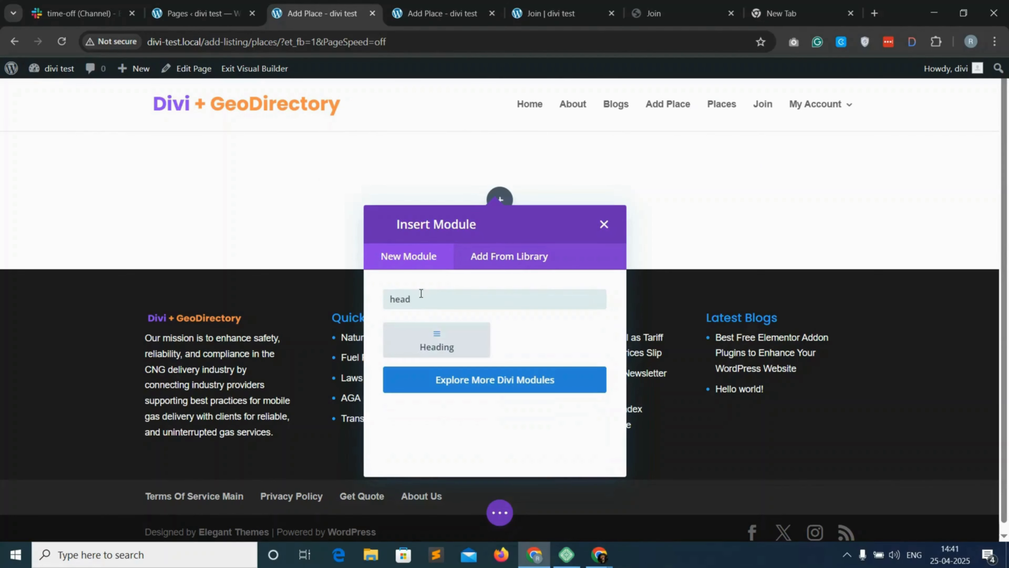
left_click(447, 348)
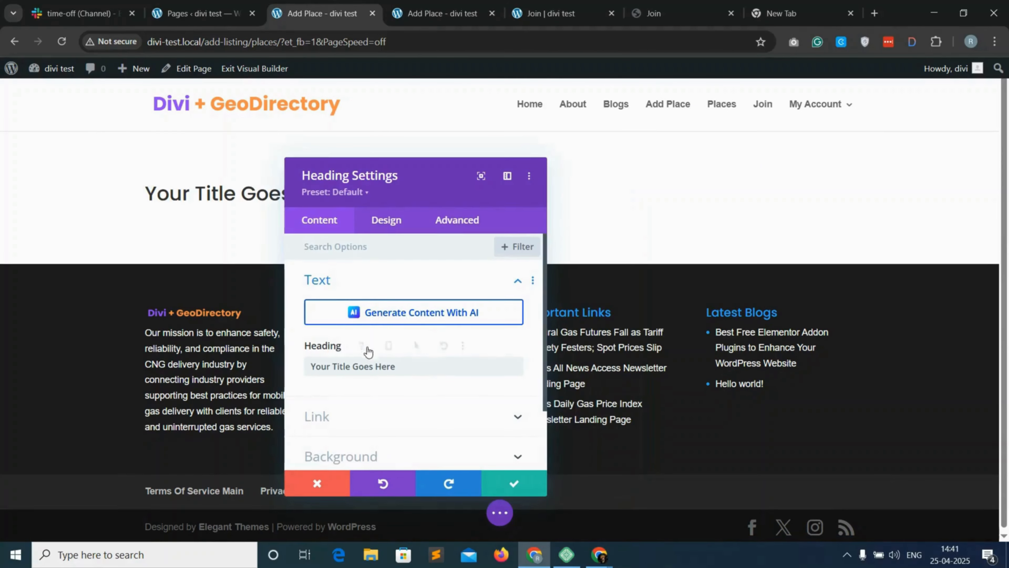
triple_click(365, 367)
type("A")
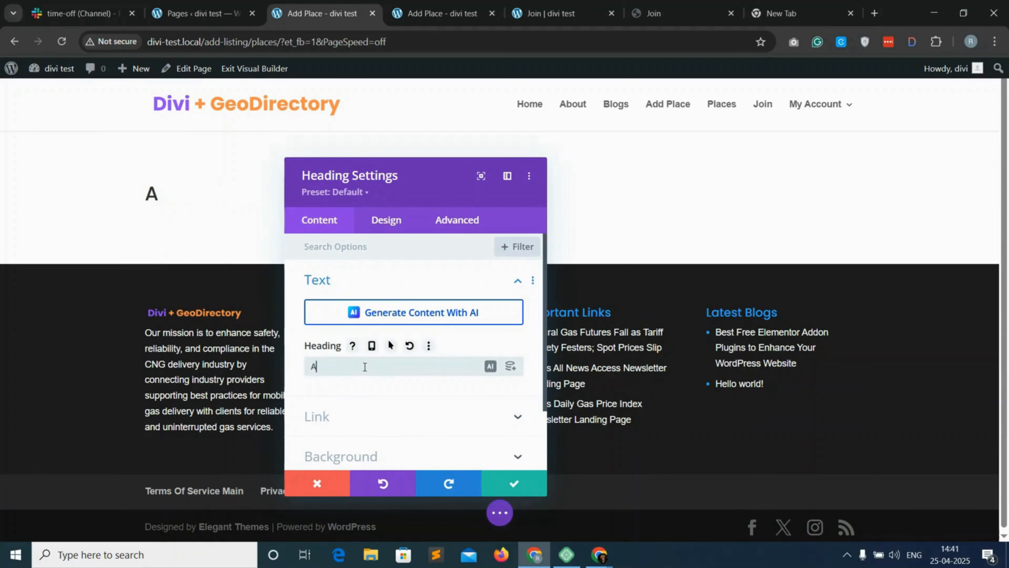
type("dd Listing")
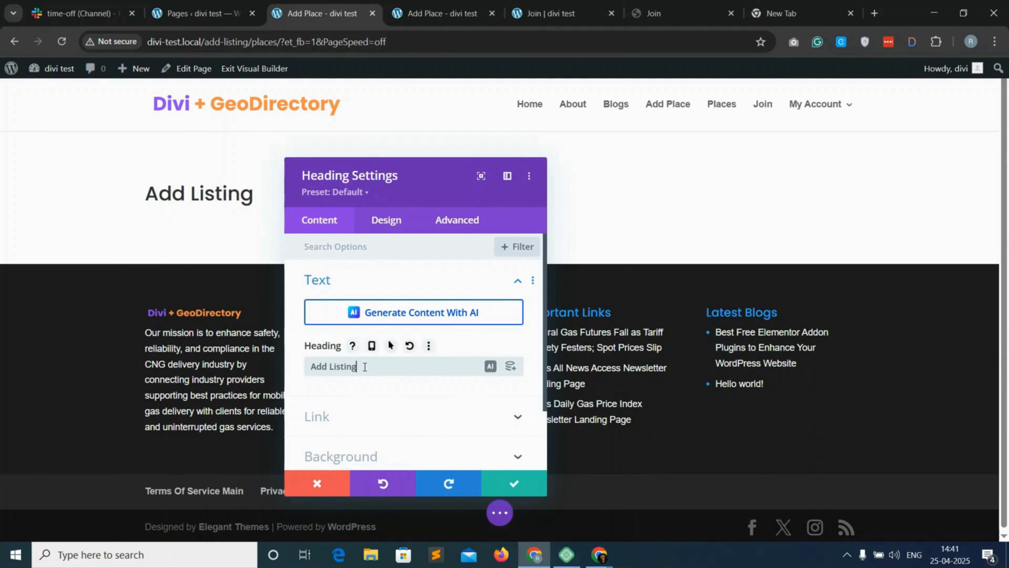
Center the alignment of the "Add Listing" heading text and save the module settings
left_click(390, 221)
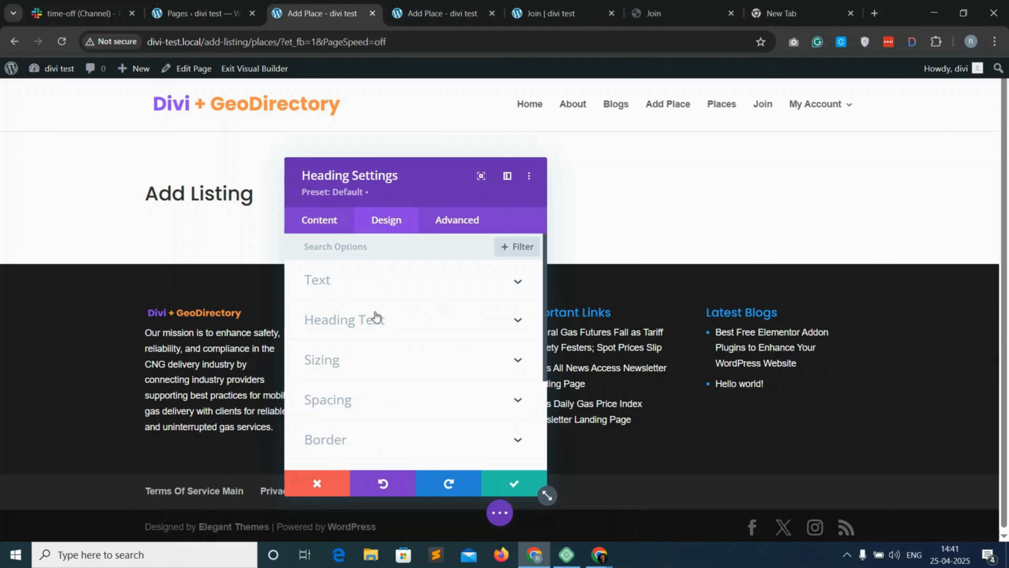
left_click(377, 321)
scroll(388, 394, "down", 2)
scroll(392, 403, "up", 3)
scroll(402, 366, "down", 4)
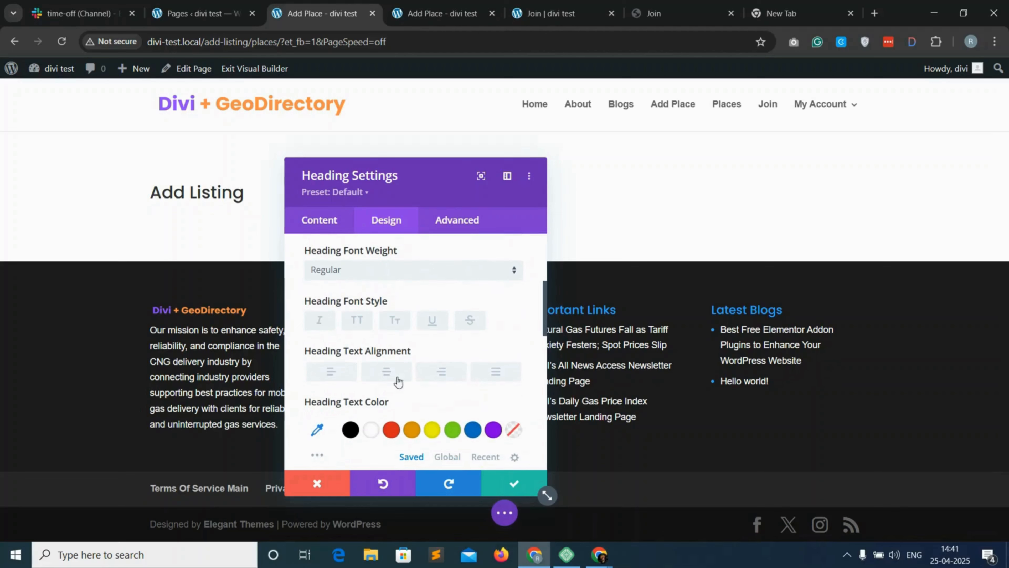
left_click(388, 373)
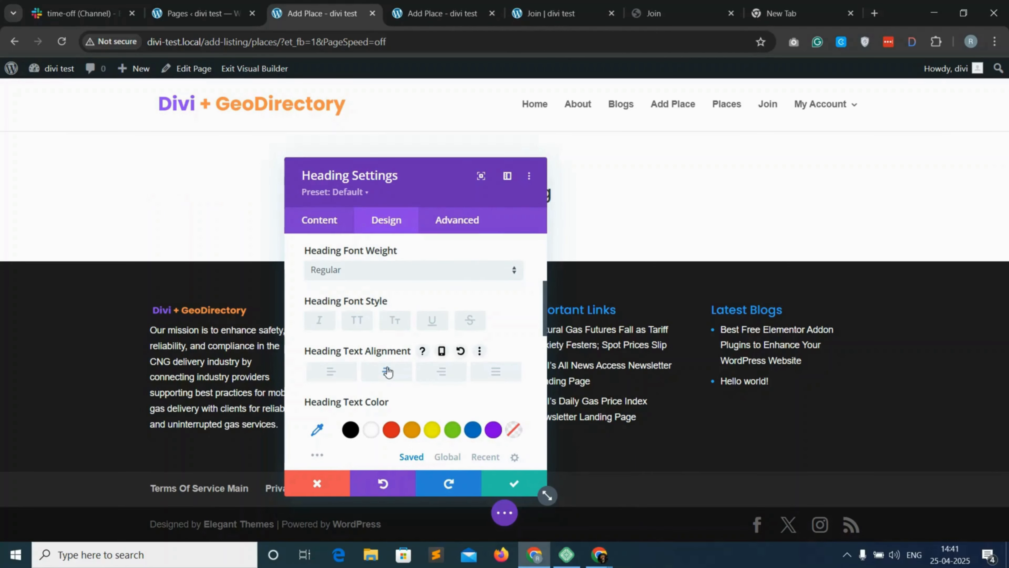
left_click(513, 487)
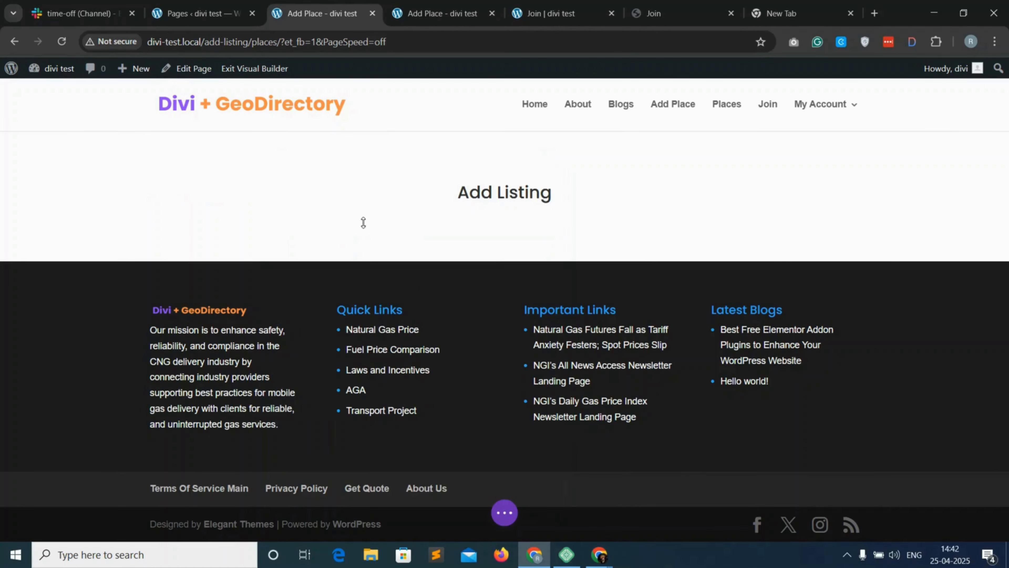
Set the background colour of the section holding the heading to purple #8300e9
left_click(34, 145)
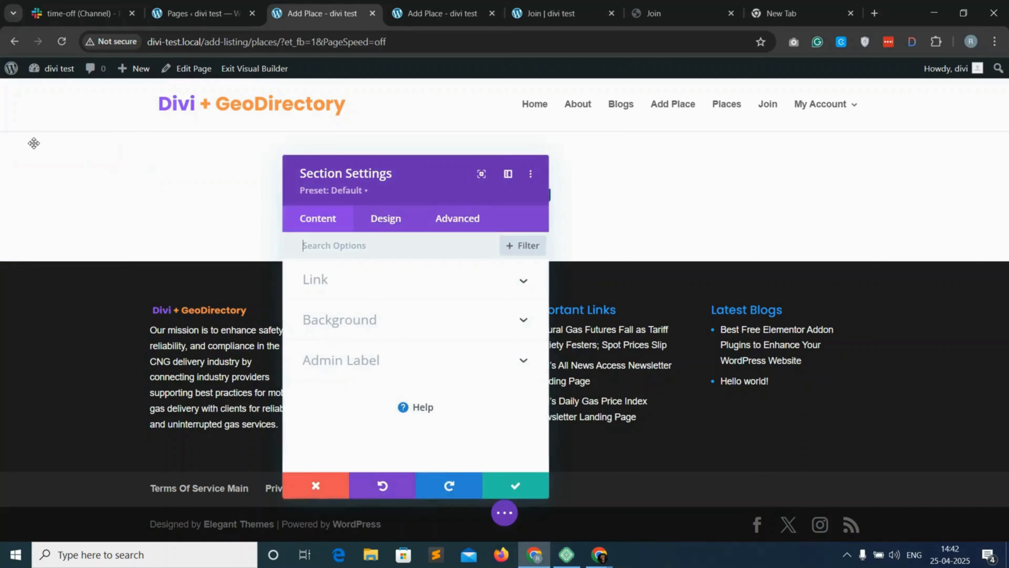
left_click(393, 330)
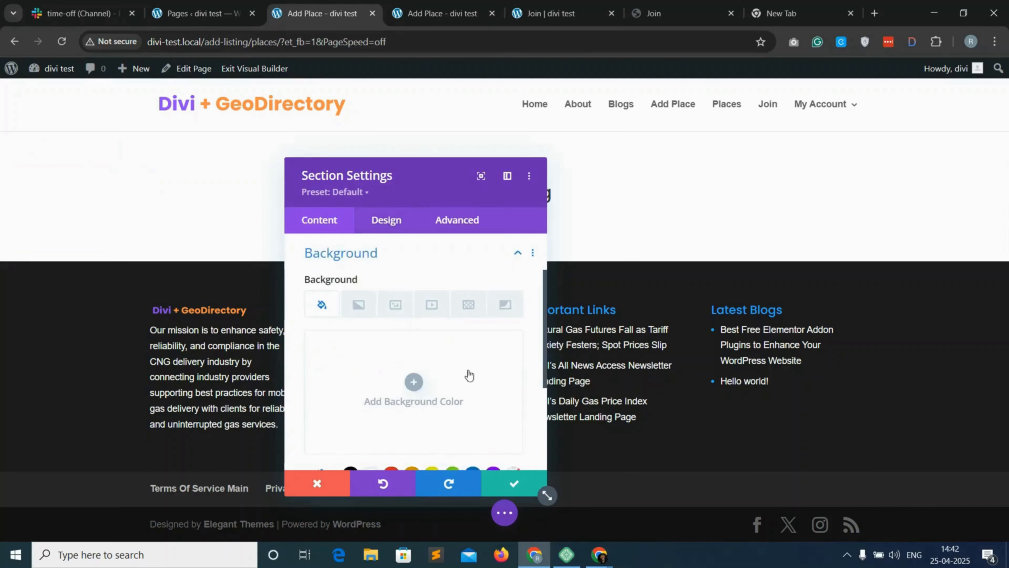
left_click(466, 378)
left_click(492, 410)
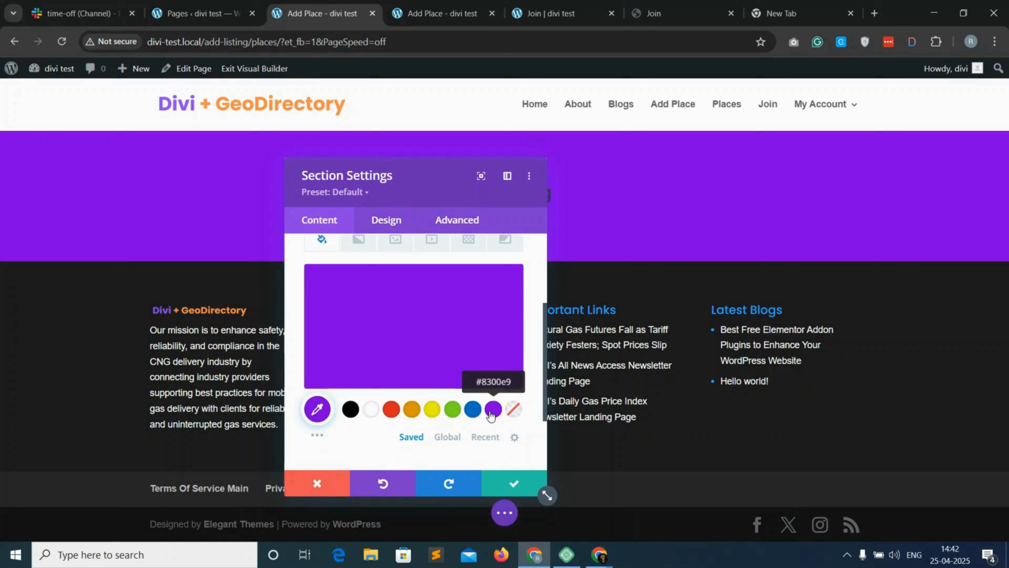
left_click(514, 484)
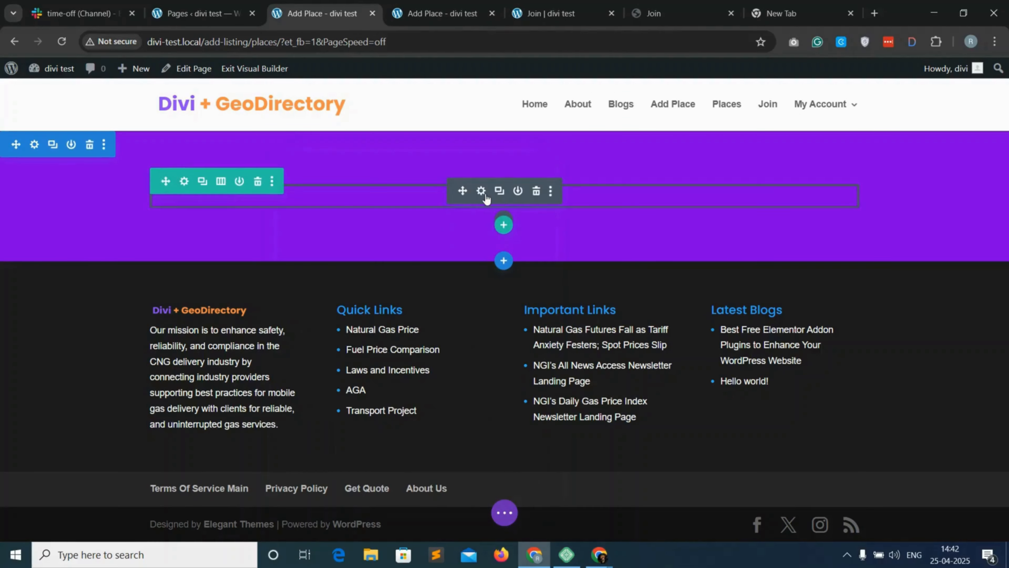
Set the "Add Listing" heading's text colour to white and save the module settings
left_click(481, 195)
left_click(385, 219)
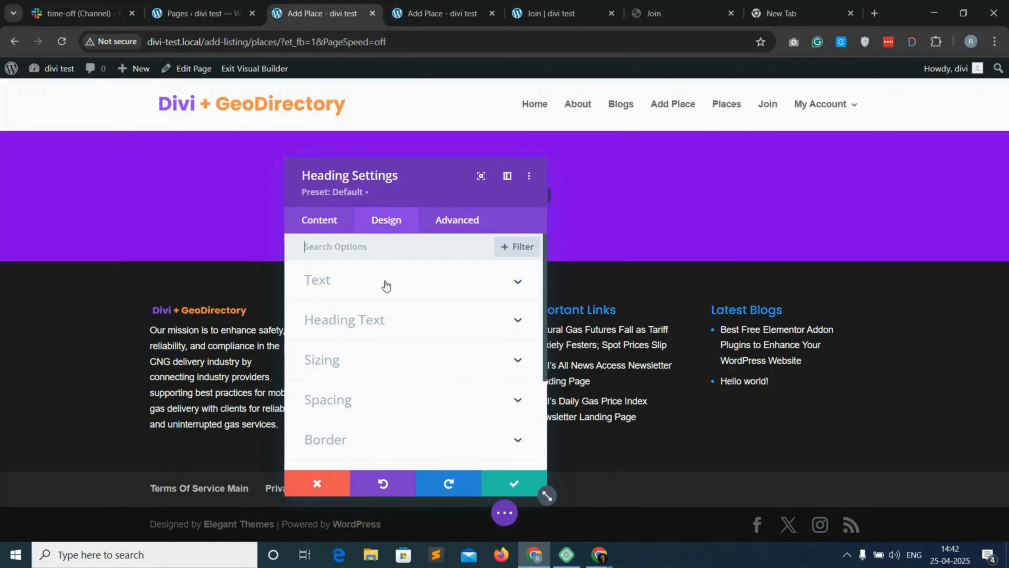
left_click(394, 320)
scroll(421, 358, "down", 5)
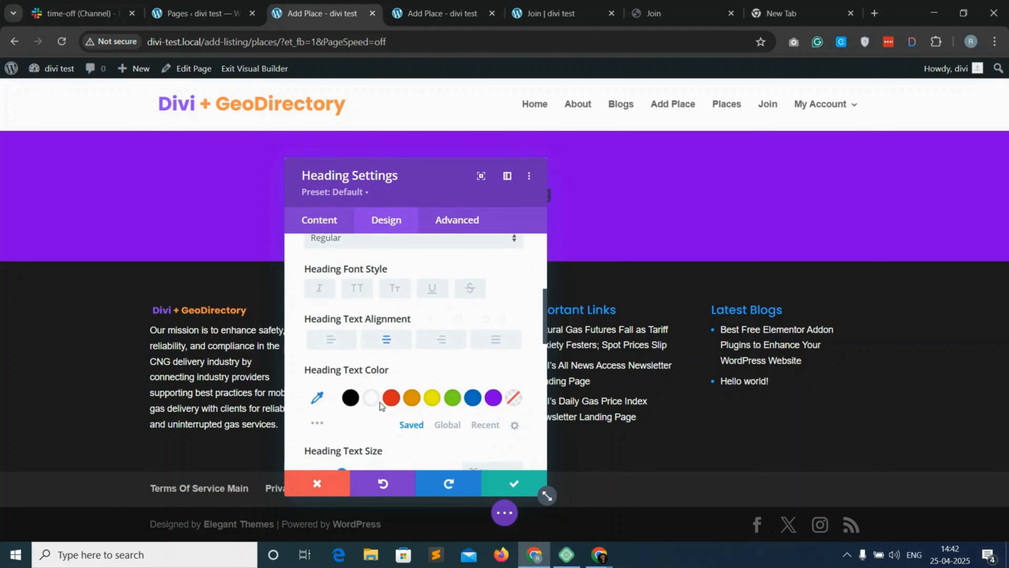
left_click(517, 484)
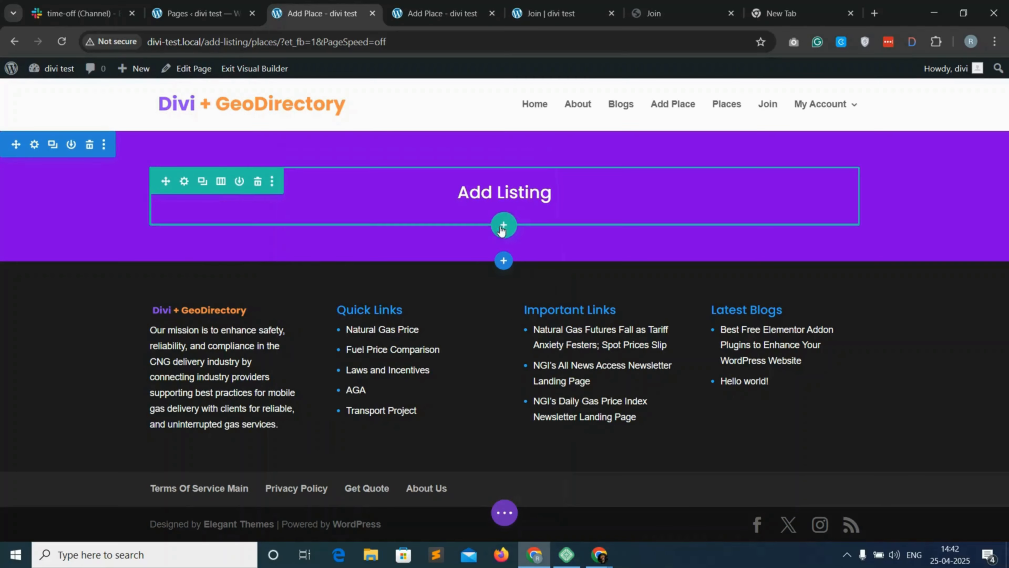
Add a new section below the purple one with a single-column row containing a Text module
left_click(504, 262)
left_click(425, 365)
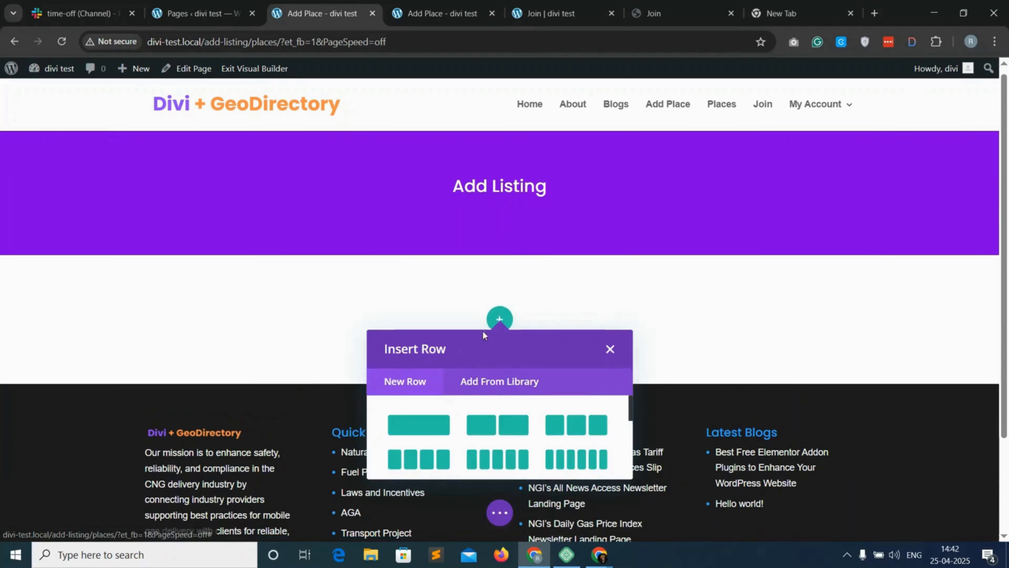
left_click(420, 426)
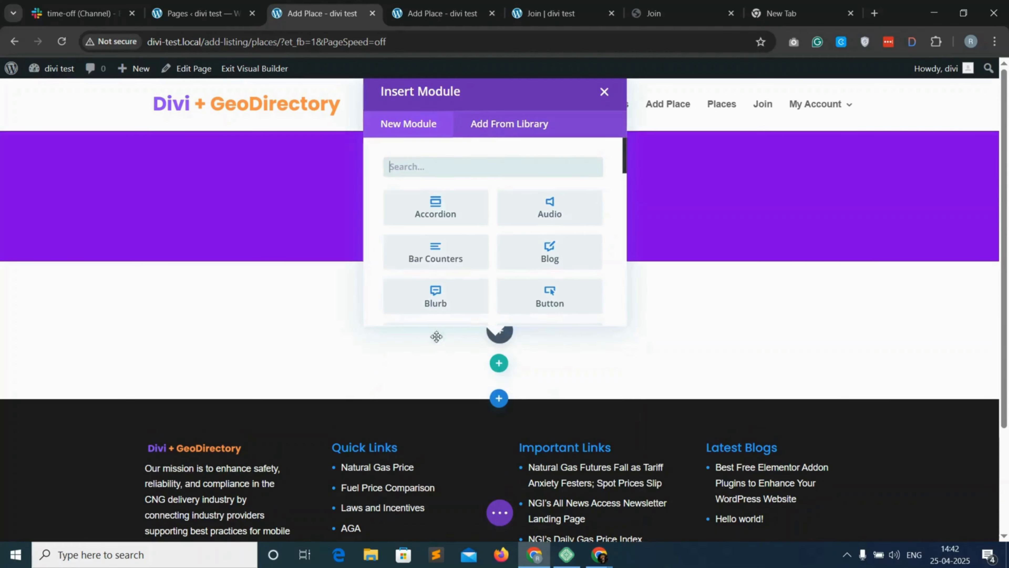
type("text")
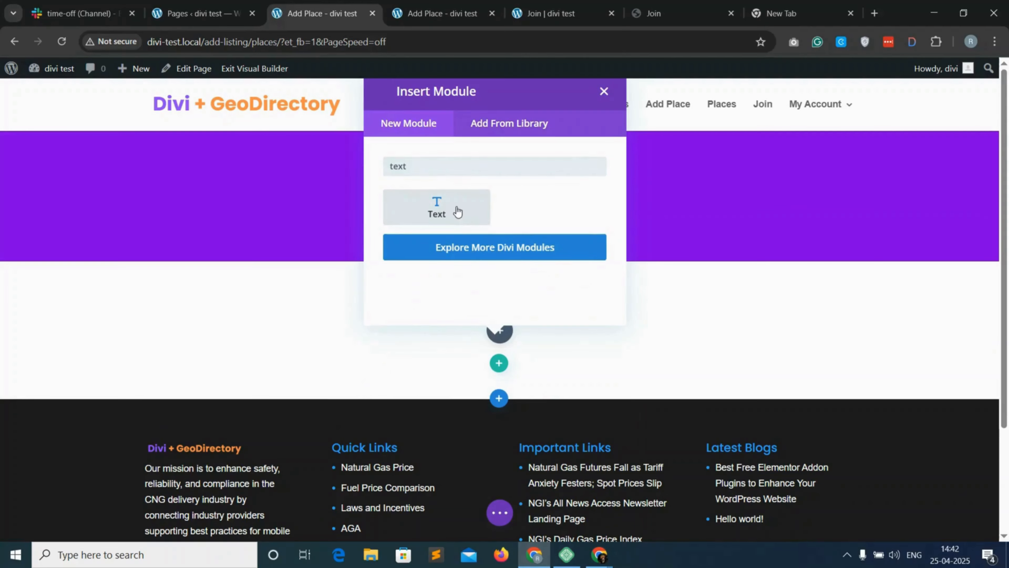
left_click(457, 211)
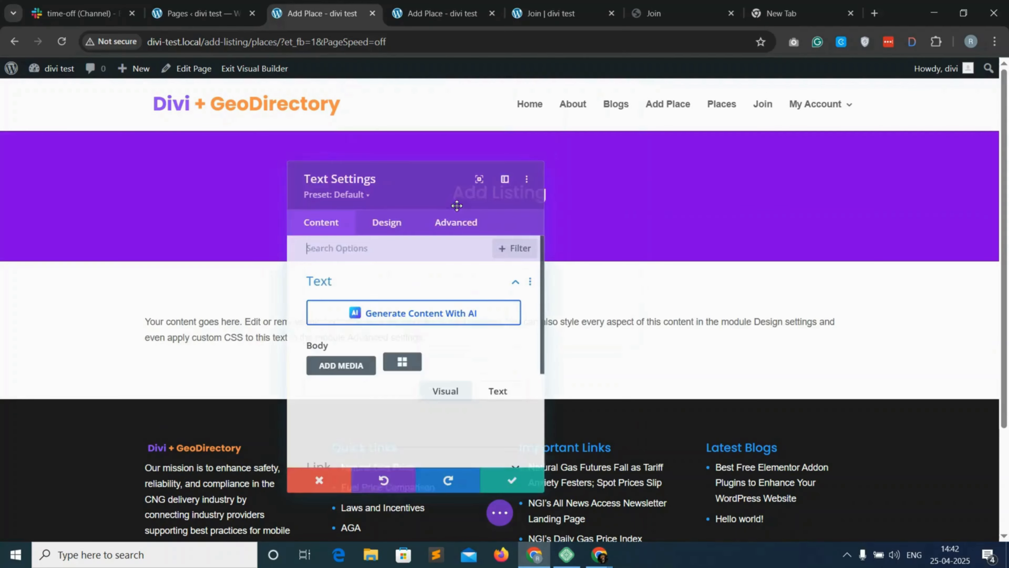
Generate the gd_add_listing shortcode with Auto post type and Horizontal labels from the Text module and copy it
left_click(402, 362)
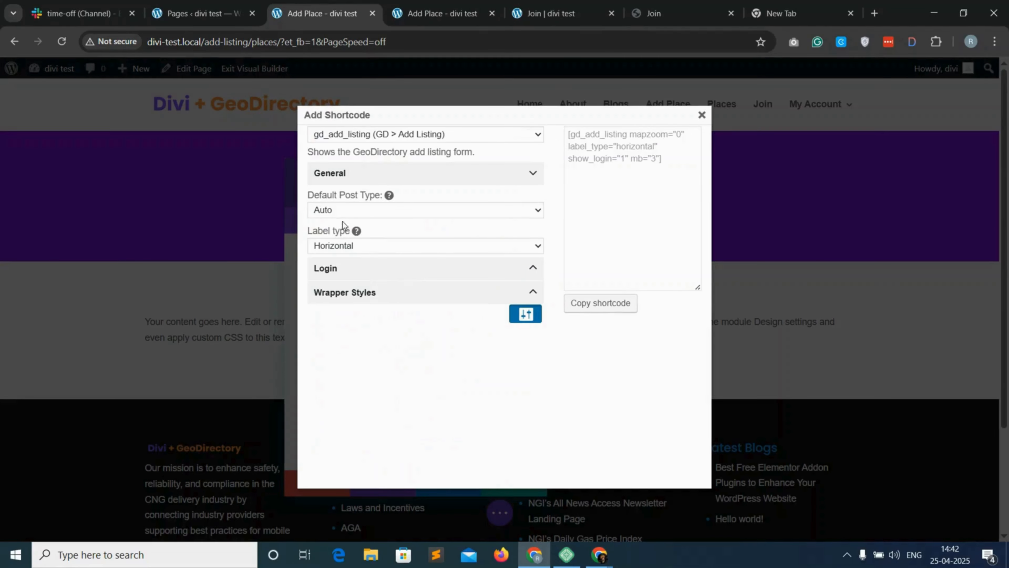
left_click(600, 307)
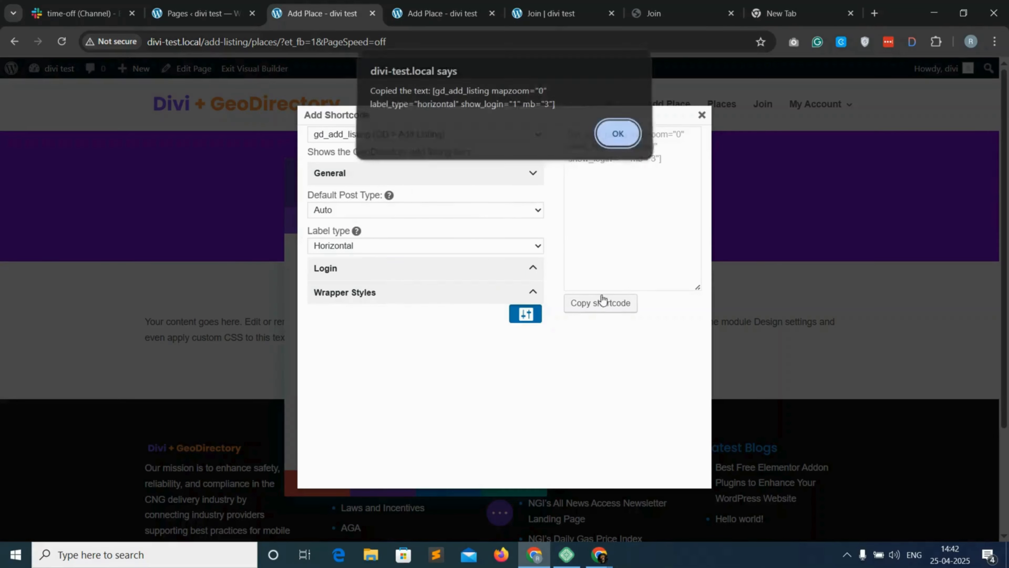
left_click(617, 135)
left_click(701, 116)
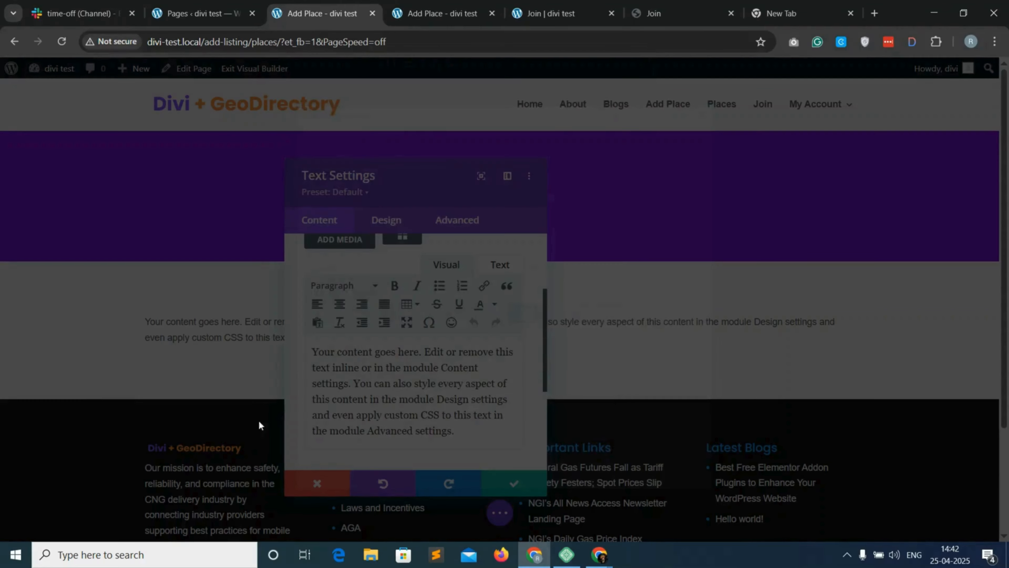
Replace the Text module's placeholder body with the copied gd_add_listing shortcode as plain text and save the module
key("ctrl+a")
left_click(504, 262)
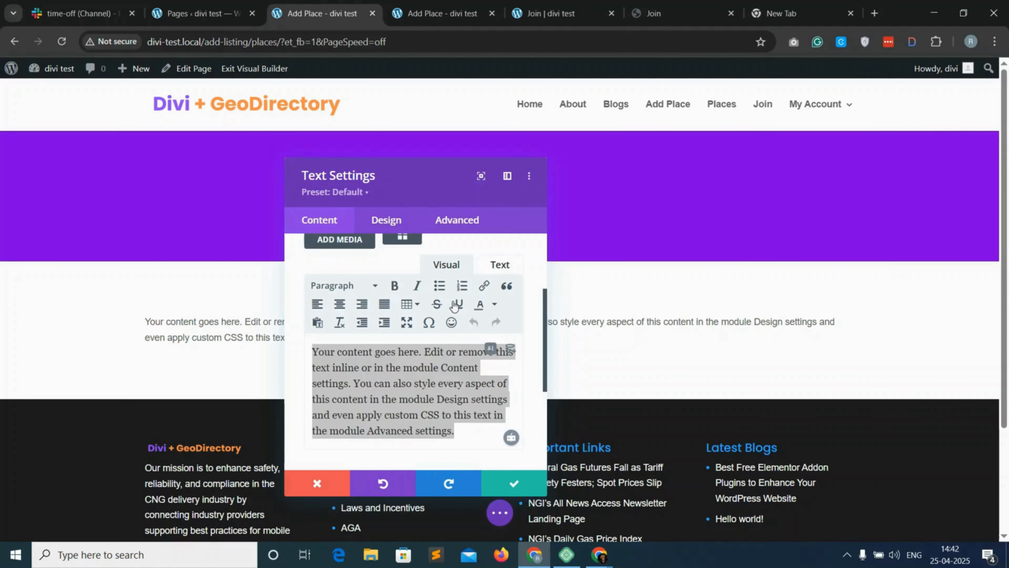
right_click(378, 369)
left_click(367, 233)
left_click(501, 265)
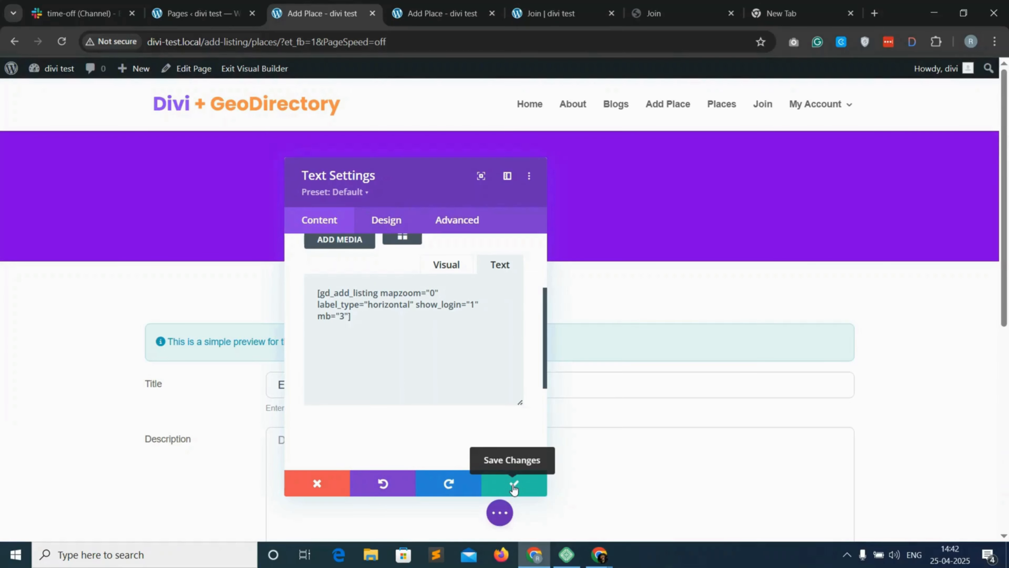
left_click(514, 487)
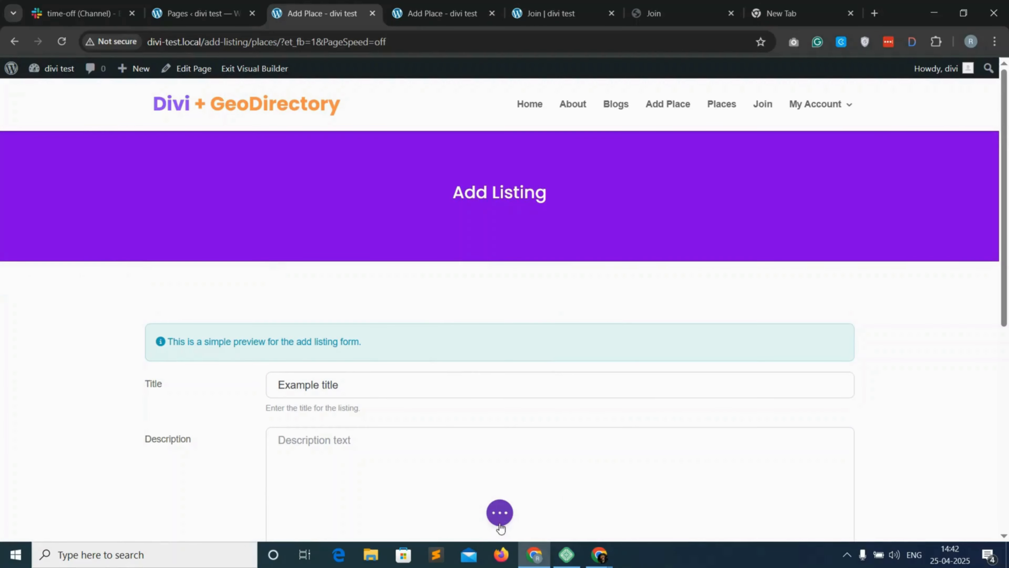
Save the Add Listing page layout and reload the Add Place form with package_id=2 to check the new design
left_click(500, 513)
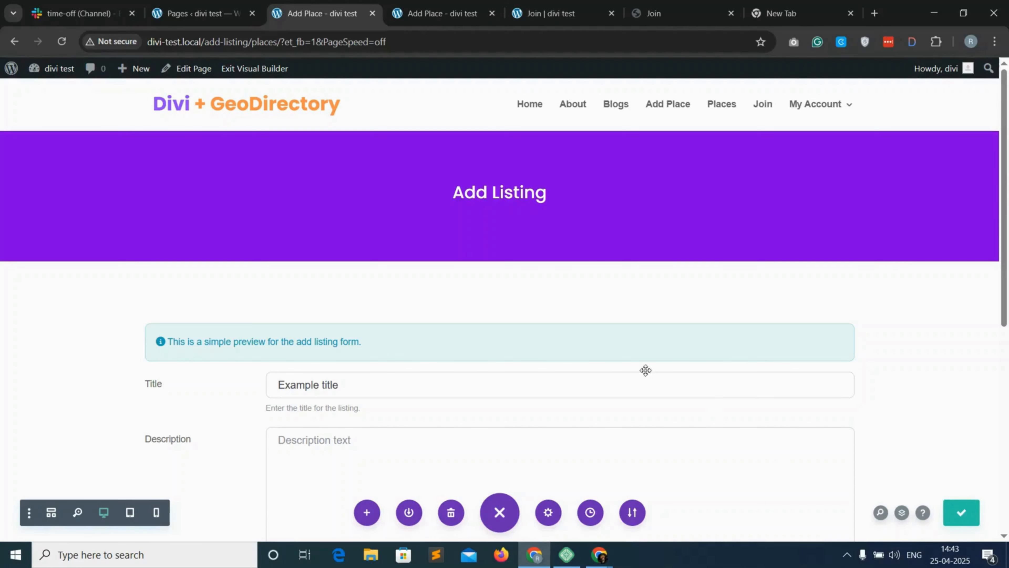
left_click(441, 14)
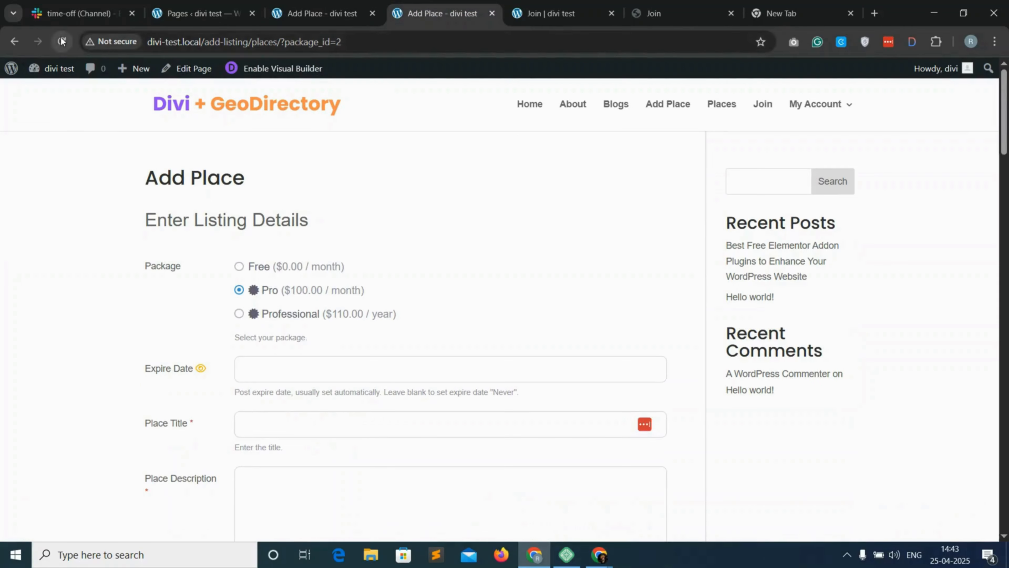
left_click(60, 38)
left_click(570, 134)
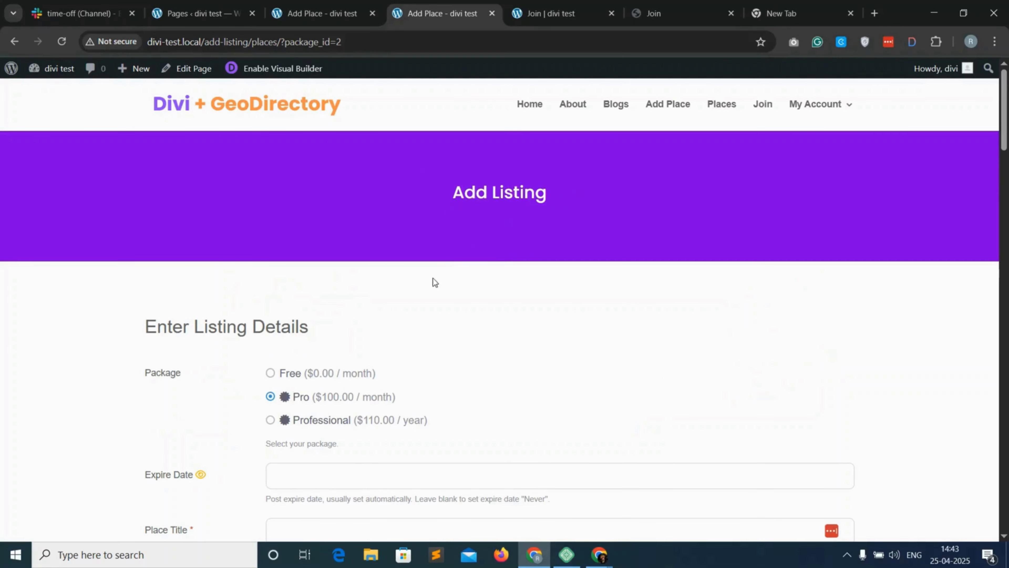
Set the padding of the row holding the add listing form to 20px on all four sides
scroll(419, 315, "down", 12)
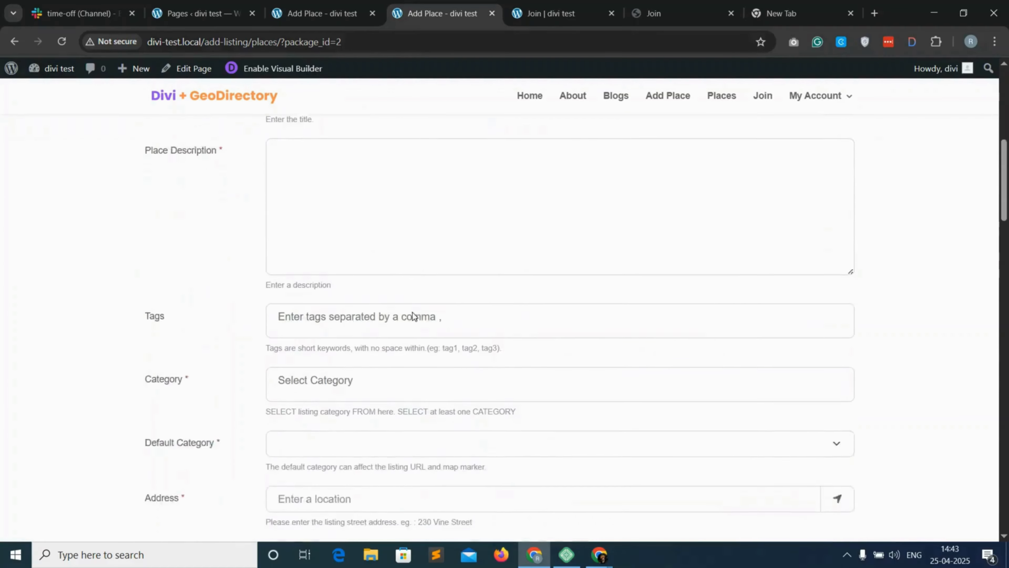
scroll(253, 324, "up", 12)
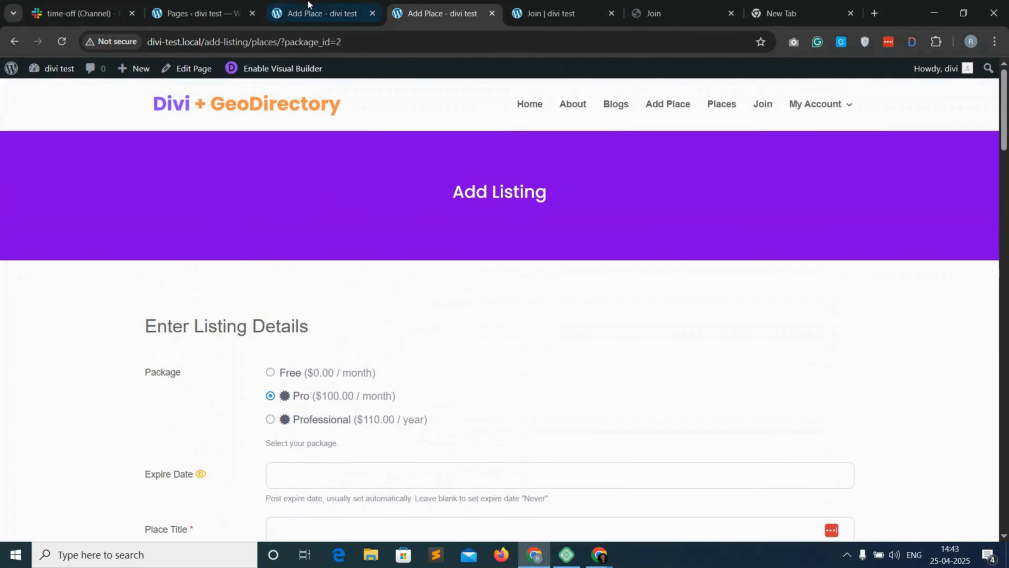
left_click(286, 12)
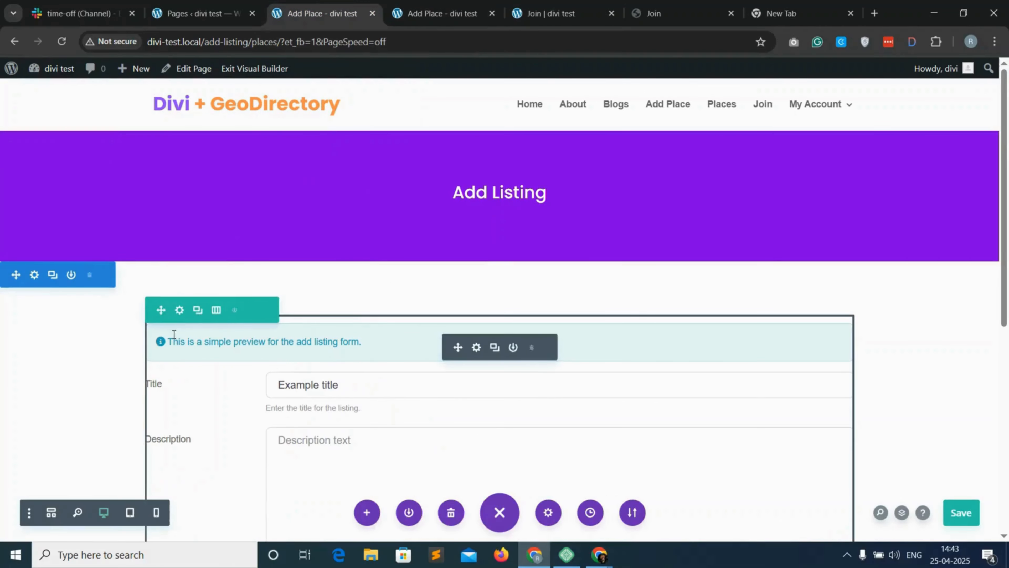
left_click(178, 311)
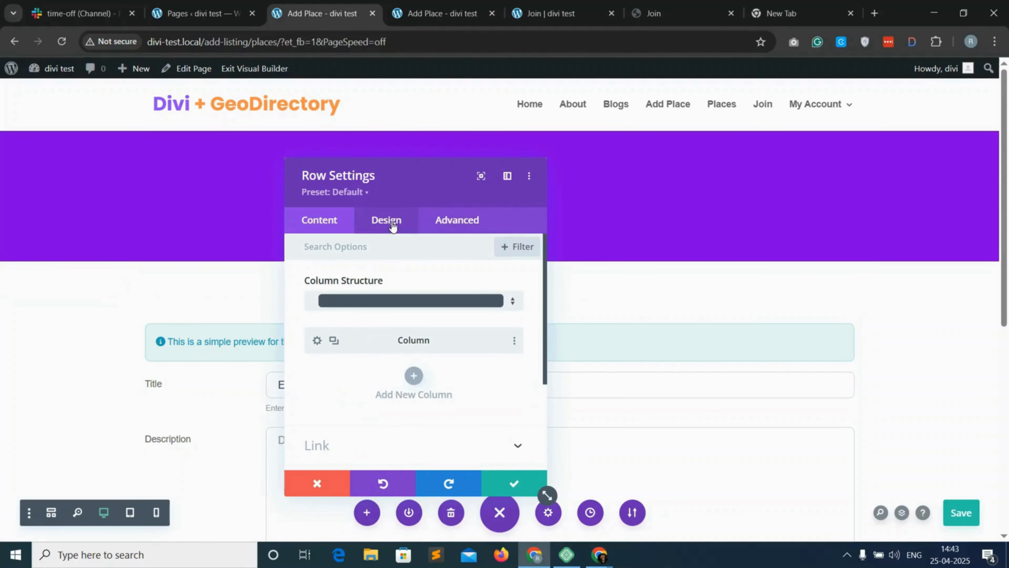
left_click(392, 226)
left_click(366, 326)
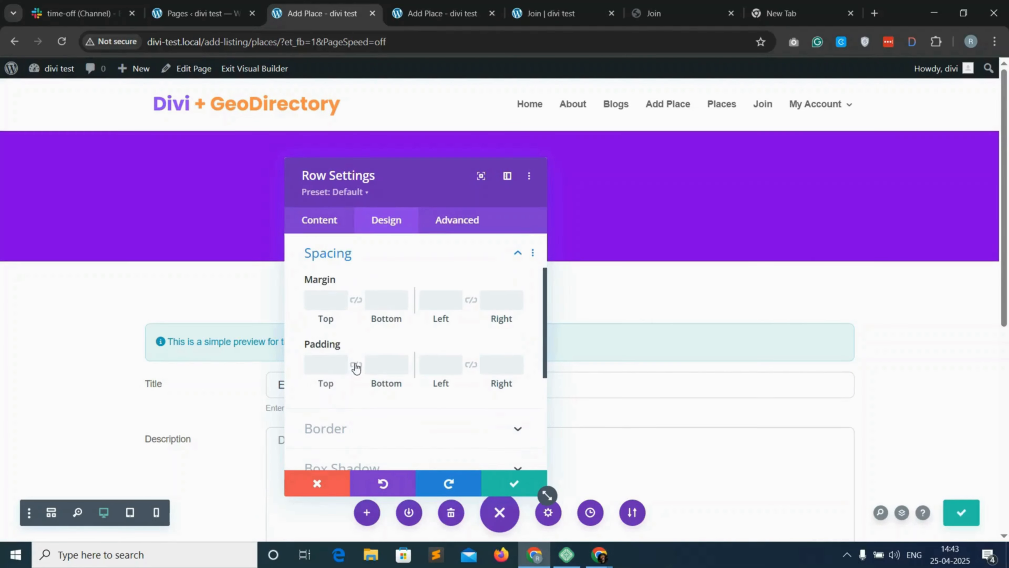
left_click(322, 363)
type("20px")
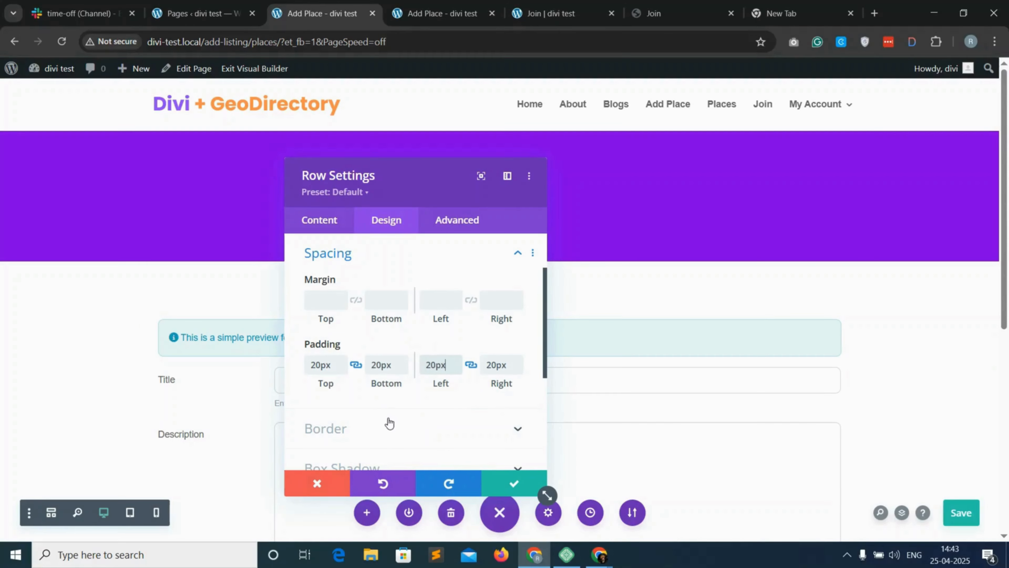
Give the form row 10px rounded corners and the even all-around box shadow preset, and save the row settings
scroll(389, 422, "down", 2)
left_click(385, 348)
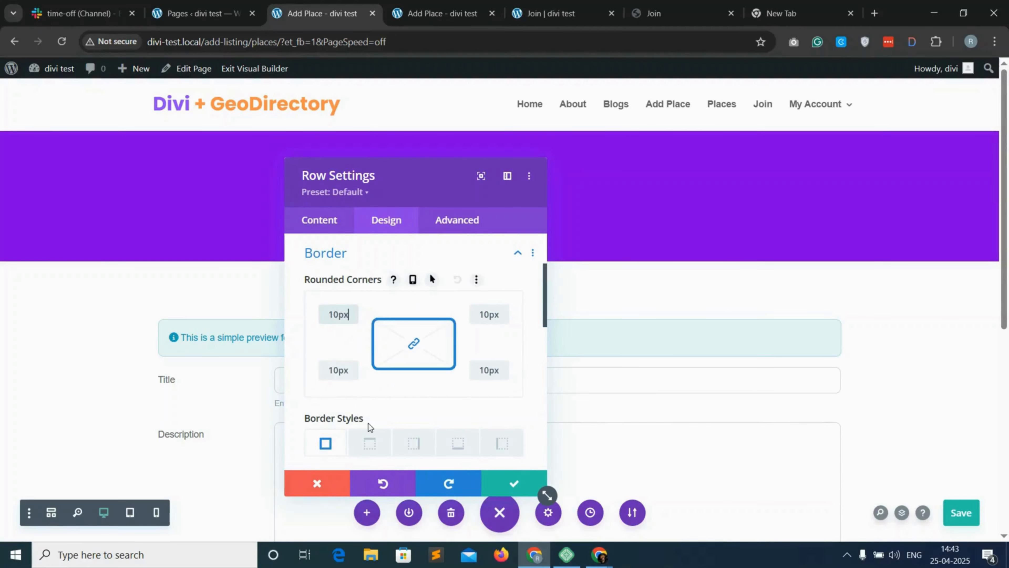
scroll(369, 423, "down", 10)
scroll(363, 422, "down", 2)
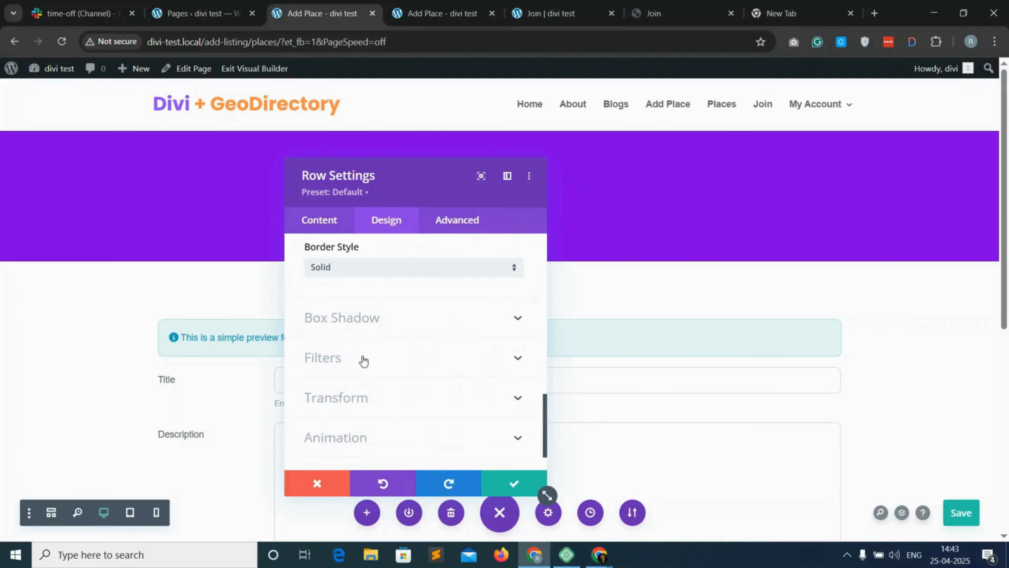
left_click(387, 315)
left_click(389, 325)
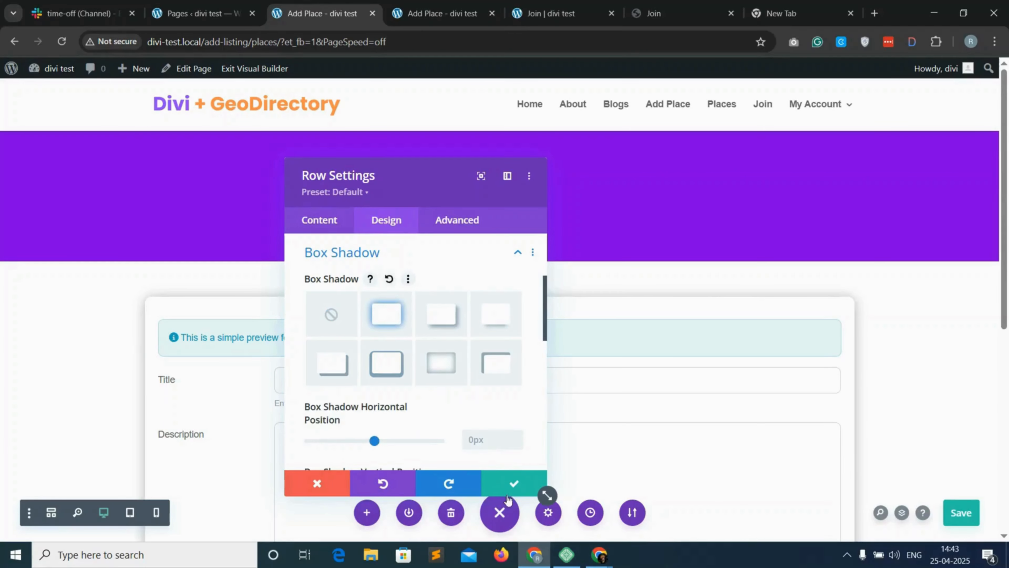
left_click(515, 484)
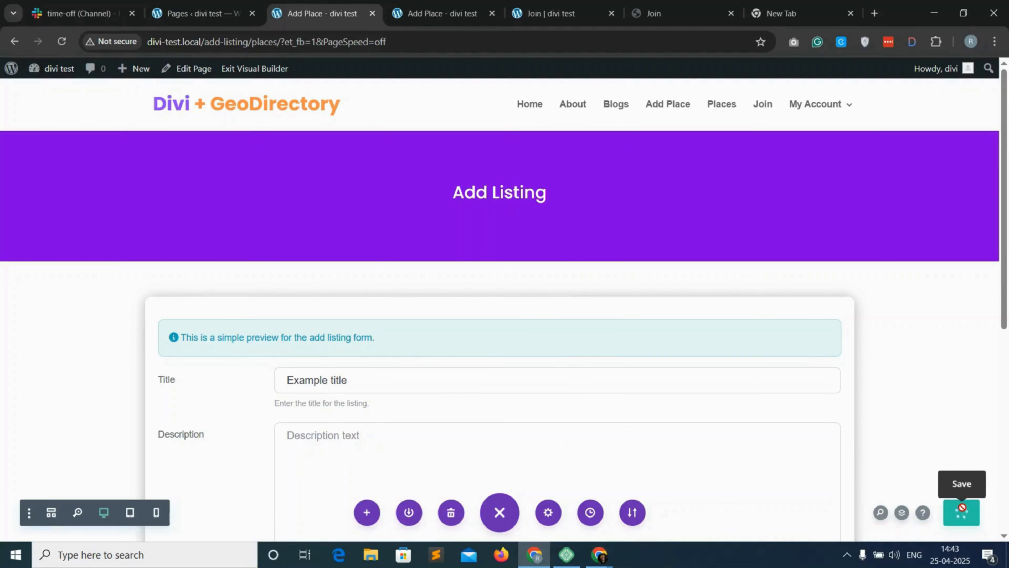
Save the page layout and reload the Add Place form to check its card styling down to the submit buttons
left_click(441, 13)
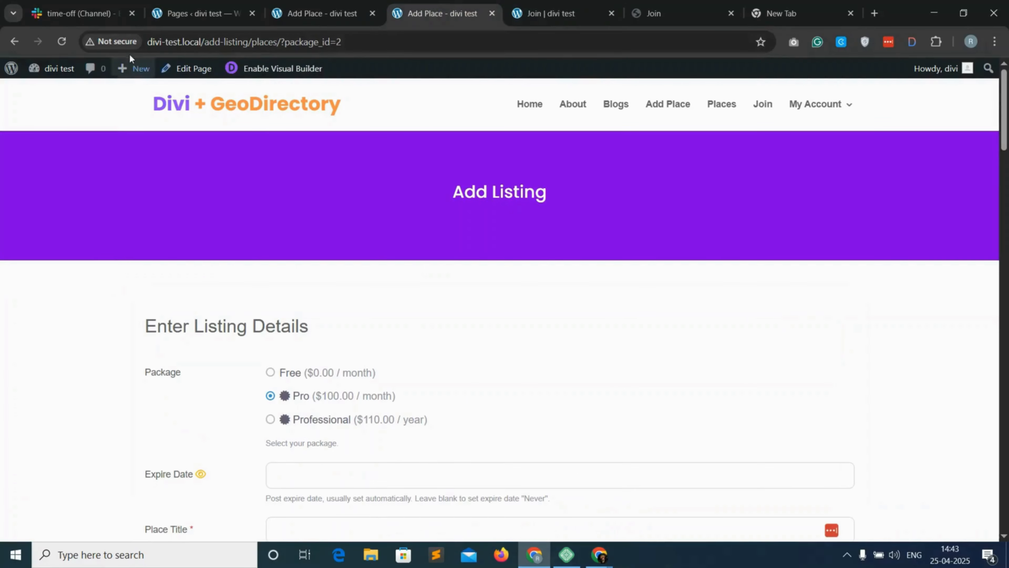
left_click(61, 41)
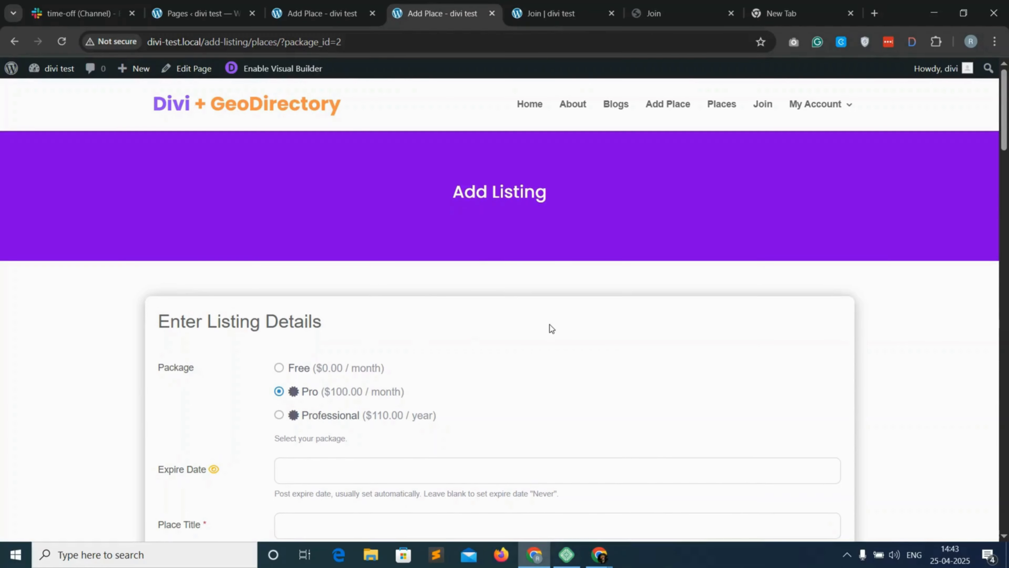
scroll(549, 324, "down", 15)
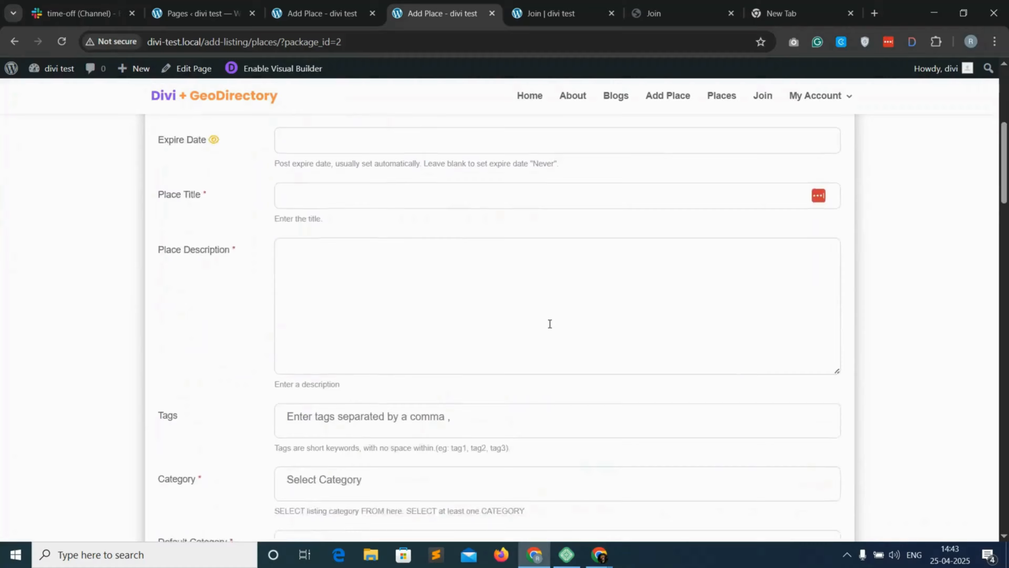
scroll(549, 323, "down", 6)
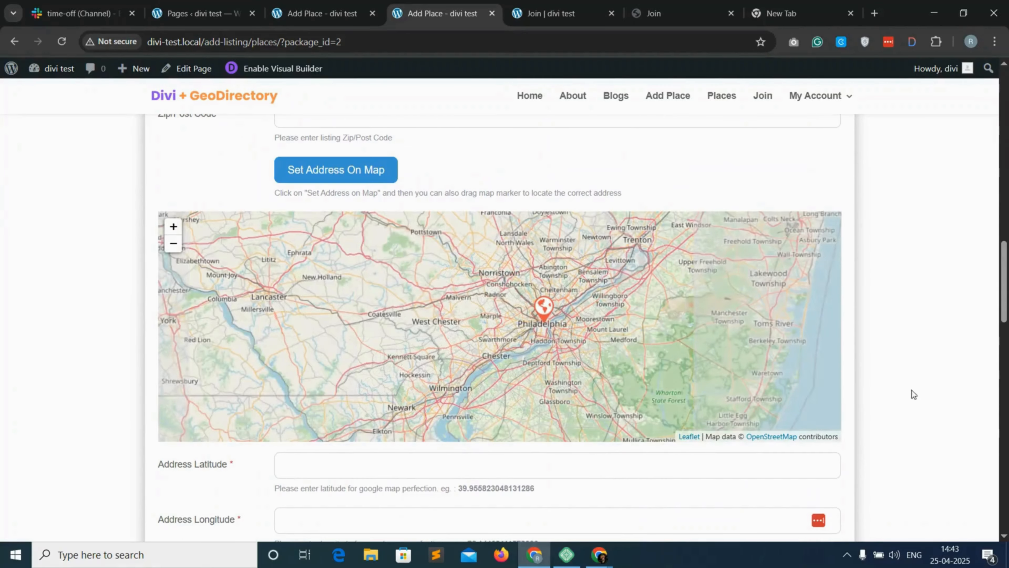
scroll(912, 429, "down", 7)
scroll(912, 428, "down", 12)
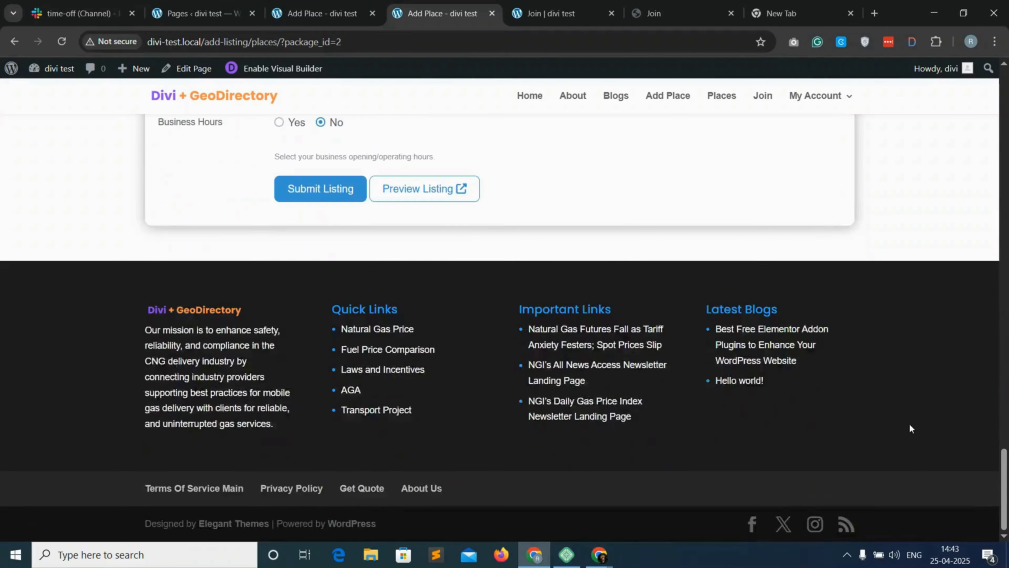
scroll(912, 429, "up", 15)
scroll(911, 429, "up", 10)
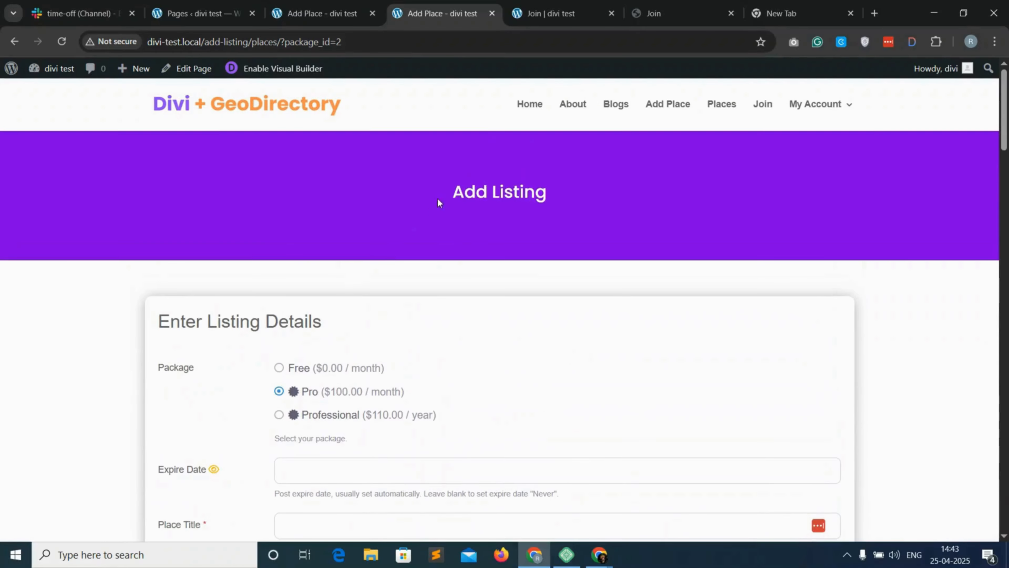
Increase the heading text size of the Add Listing title in the purple section and save the heading settings
left_click(350, 13)
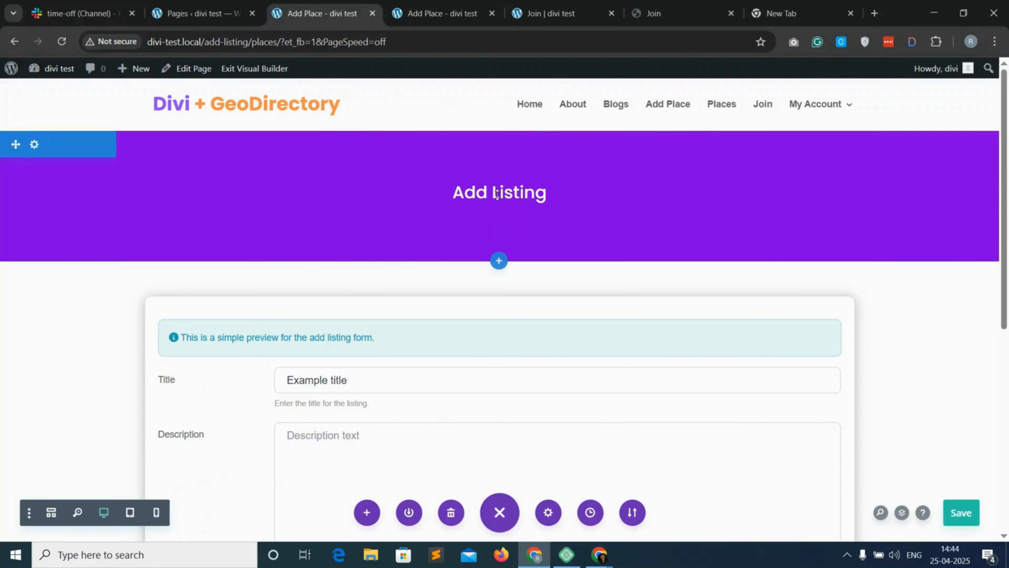
left_click(475, 192)
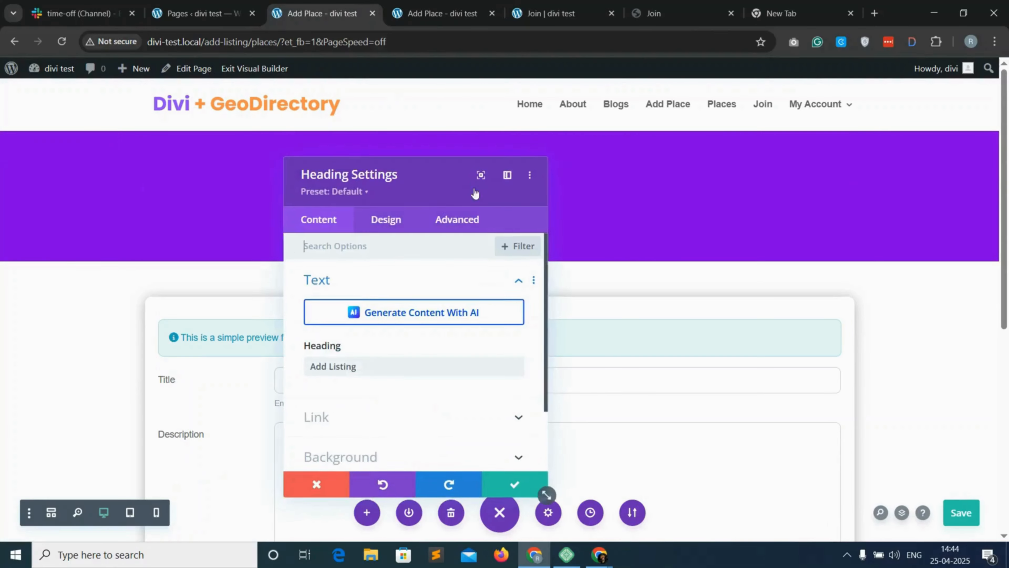
left_click(390, 220)
left_click(358, 364)
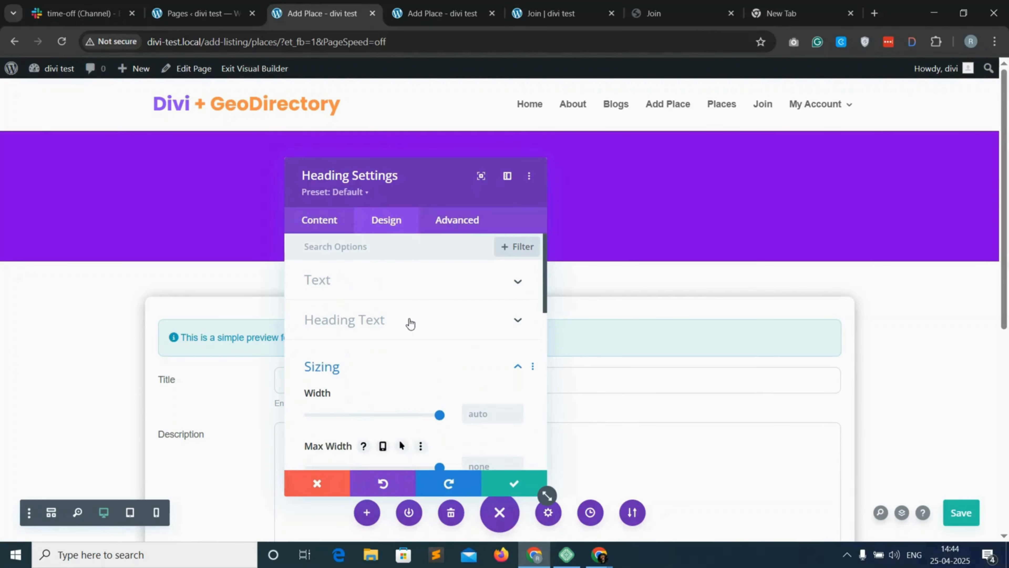
left_click(409, 319)
scroll(397, 372, "down", 4)
scroll(397, 376, "down", 2)
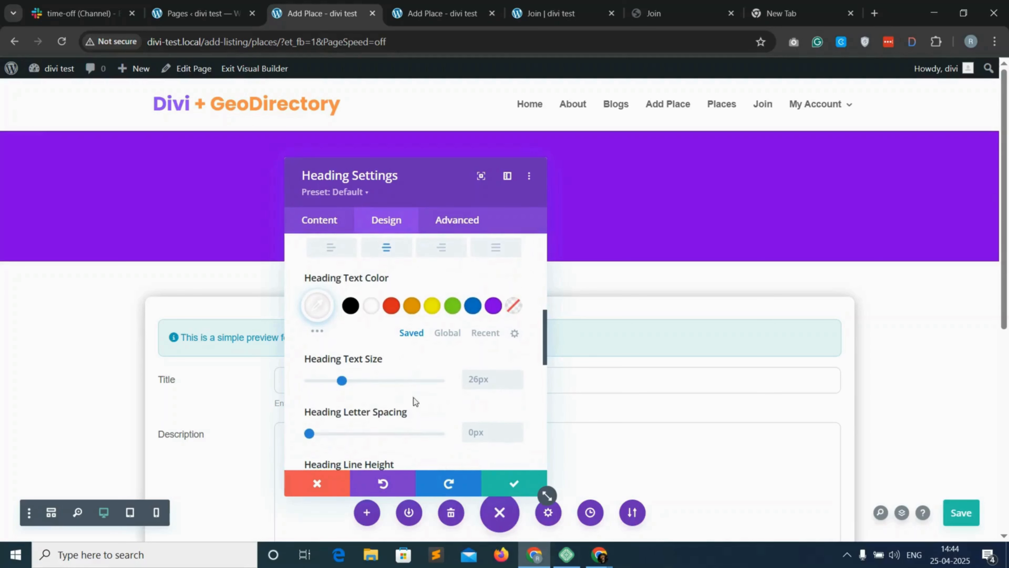
left_click(514, 485)
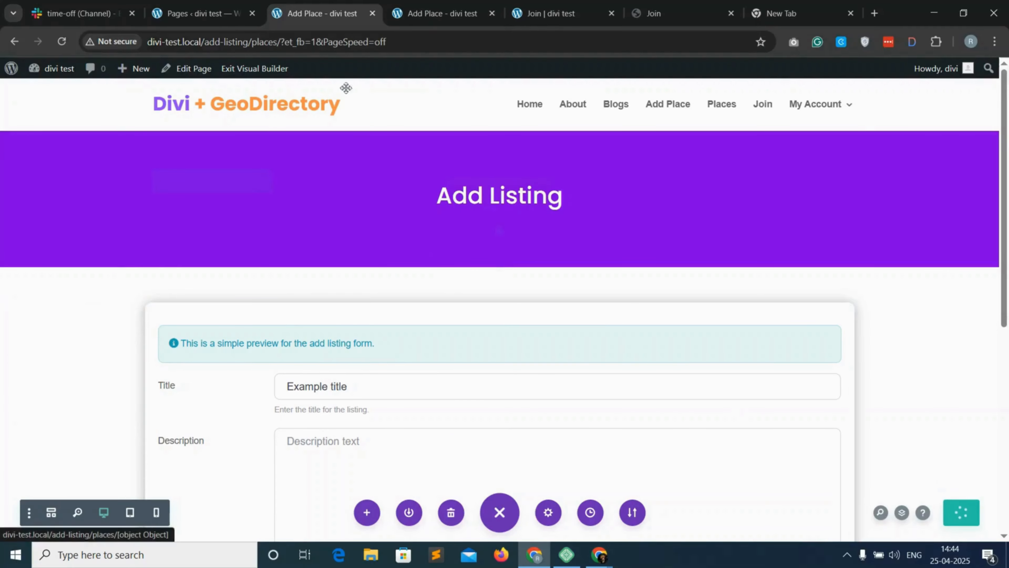
Save the layout and reload the Add Place form to examine the enlarged title and the whole form
key("ctrl+Tab")
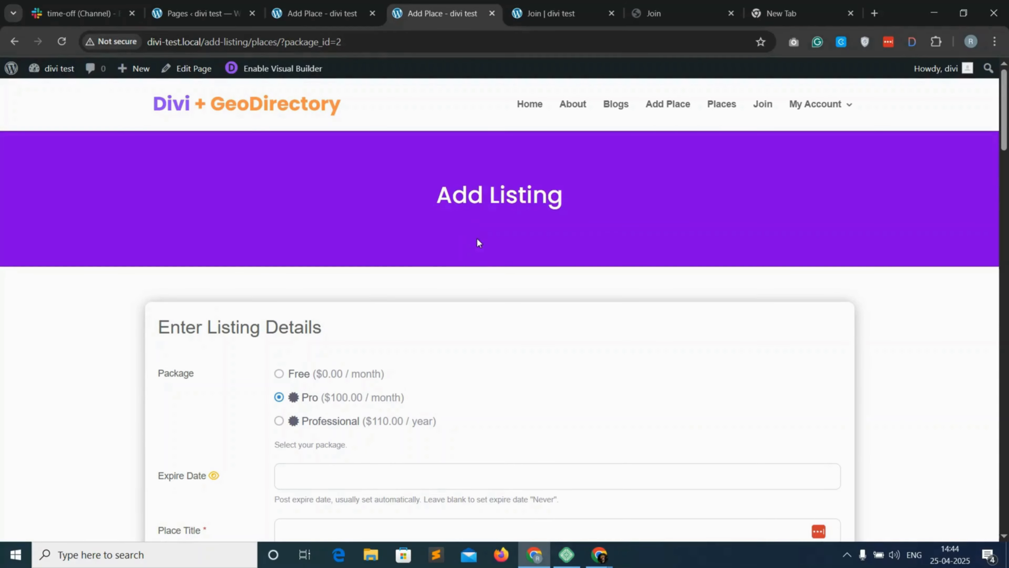
scroll(390, 310, "down", 3)
scroll(306, 308, "down", 20)
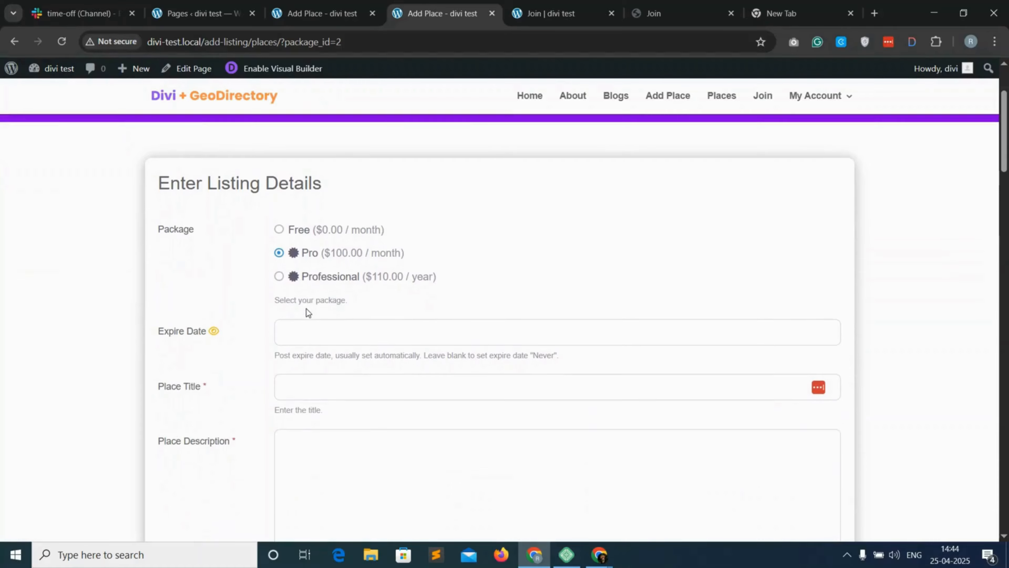
scroll(259, 312, "down", 2)
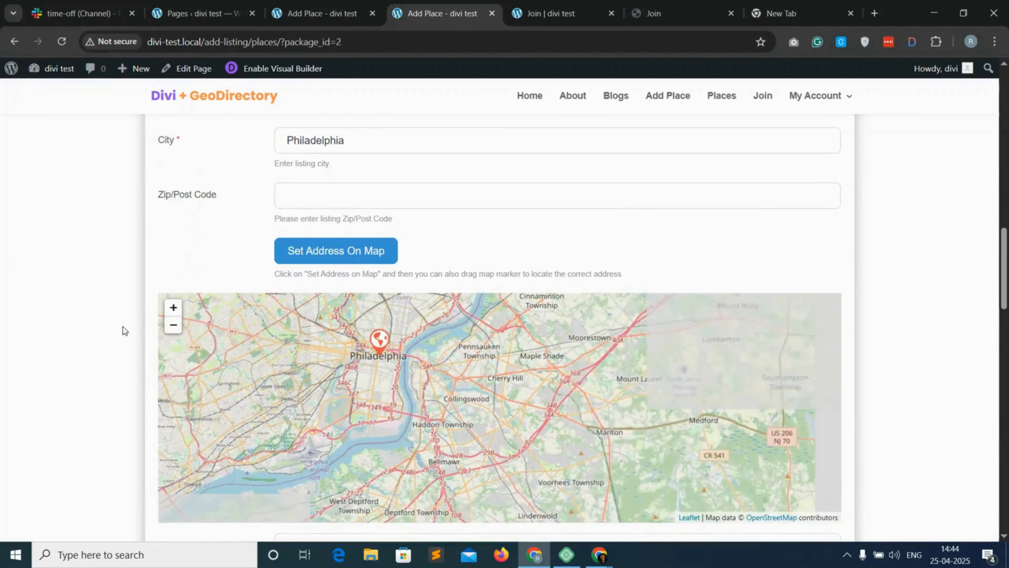
scroll(124, 333, "down", 20)
scroll(193, 385, "down", 2)
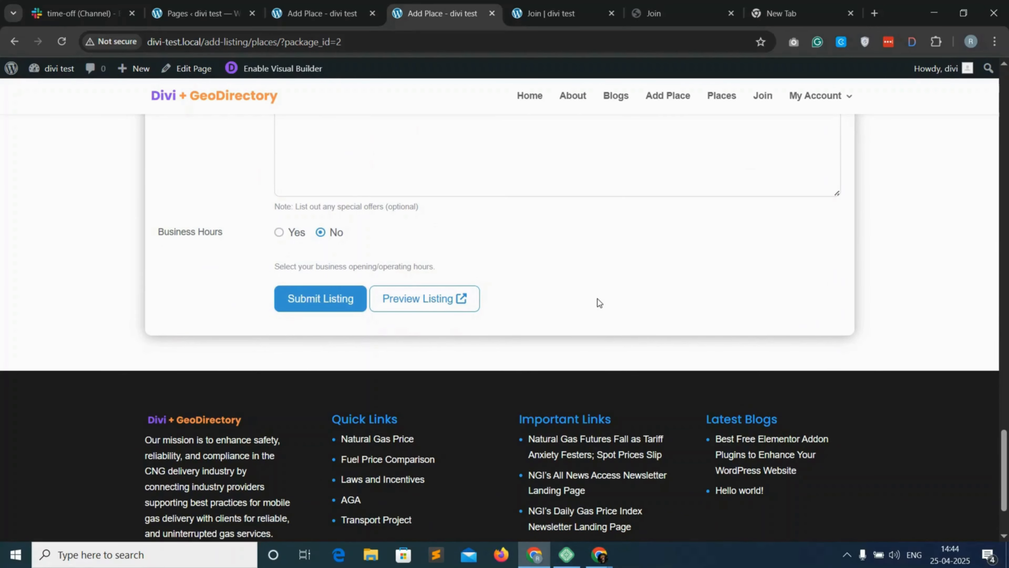
scroll(872, 264, "up", 20)
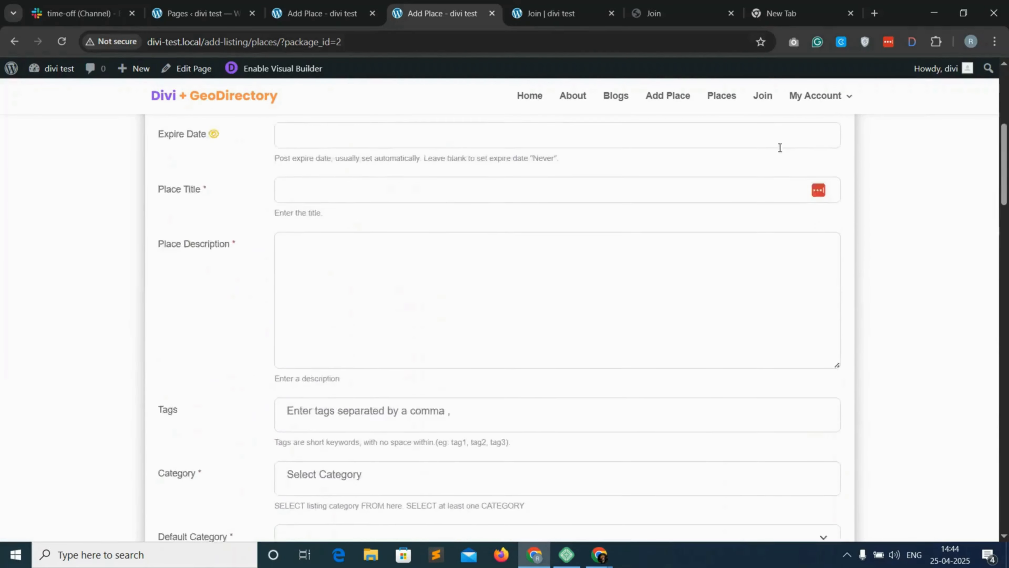
scroll(771, 139, "up", 8)
Leave the form for the site's Join page and review its banner, subscription packages and closing section
left_click(765, 104)
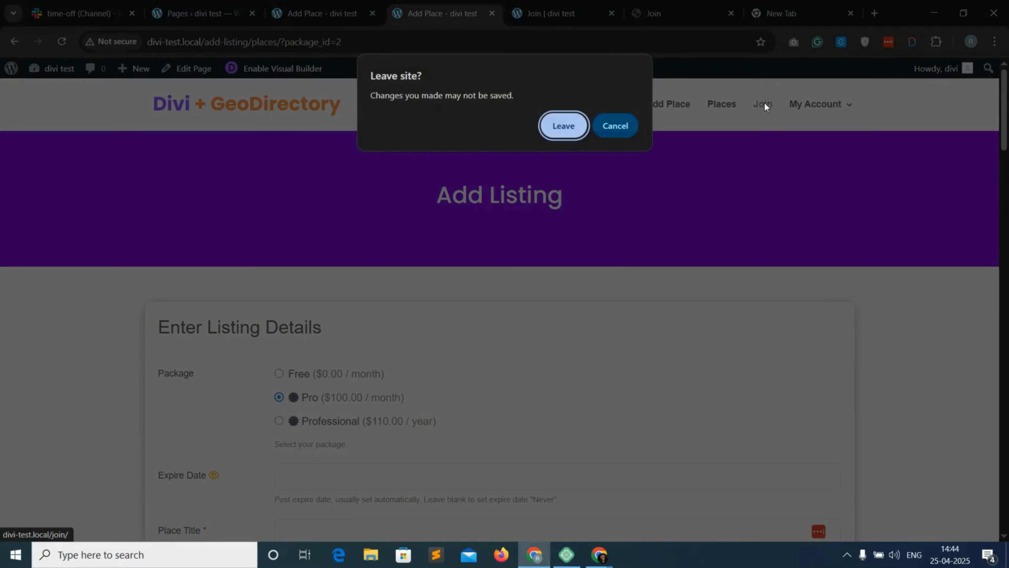
left_click(573, 118)
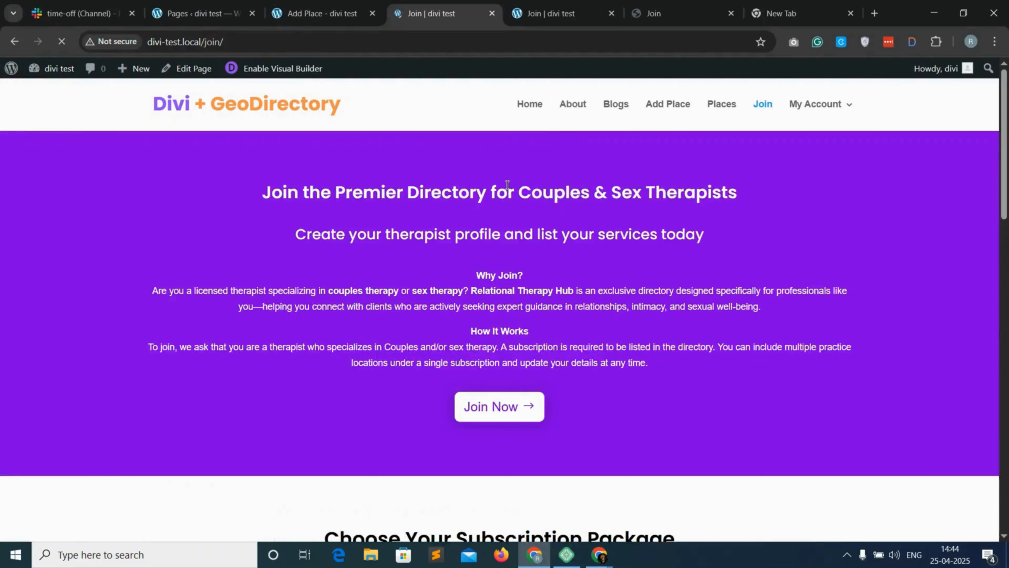
scroll(565, 355, "down", 15)
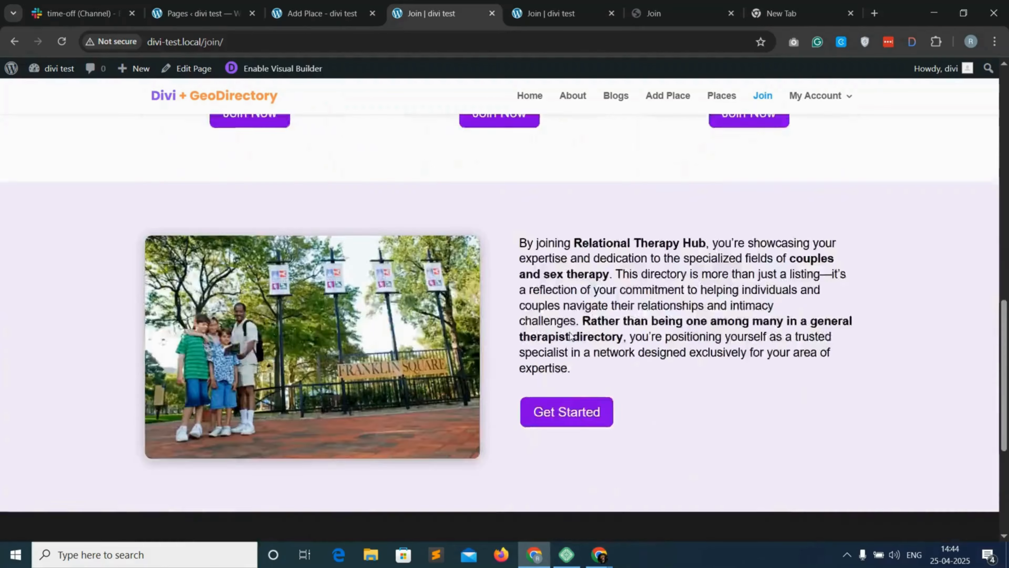
scroll(607, 324, "up", 15)
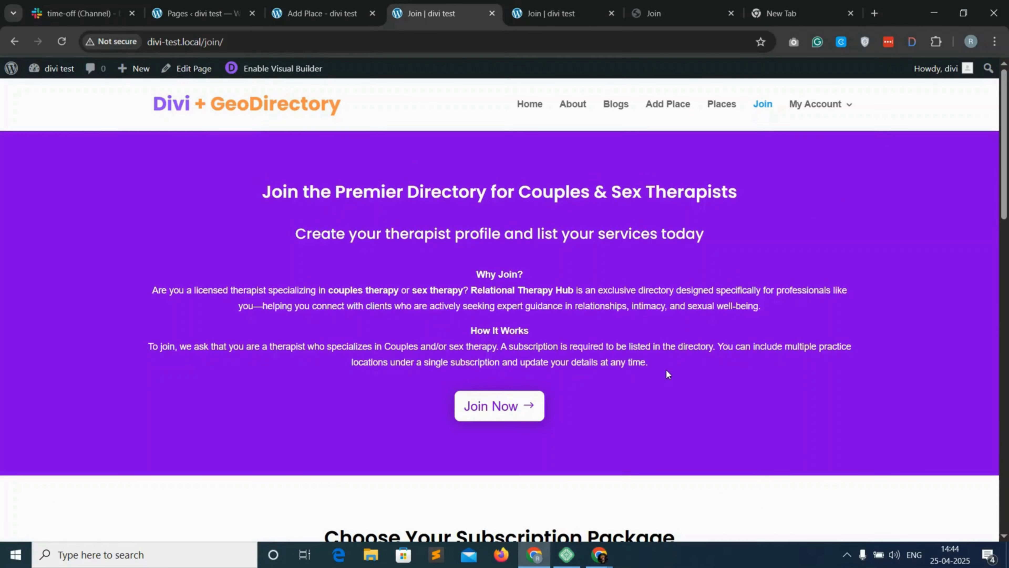
scroll(668, 369, "down", 5)
scroll(636, 350, "up", 5)
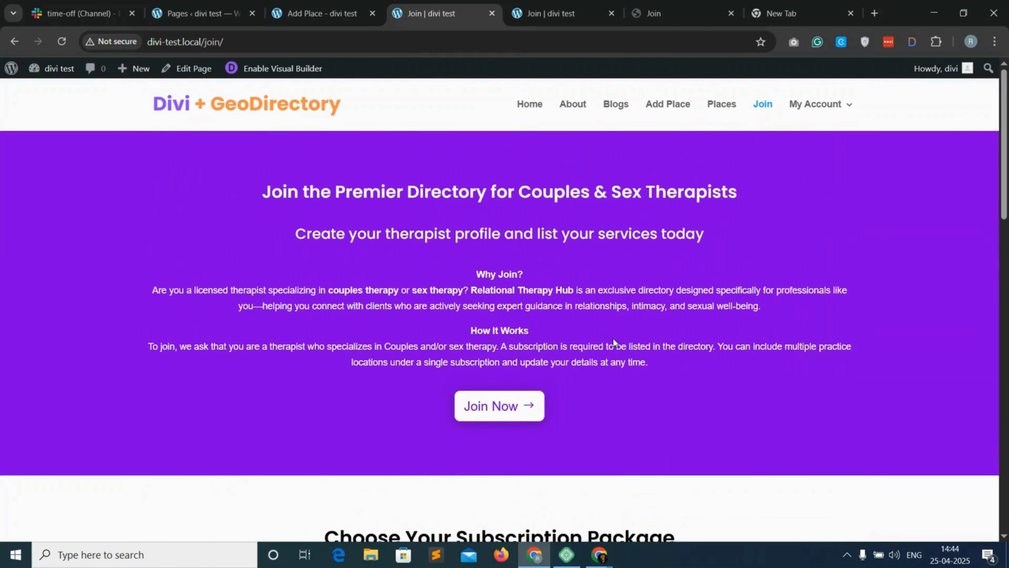
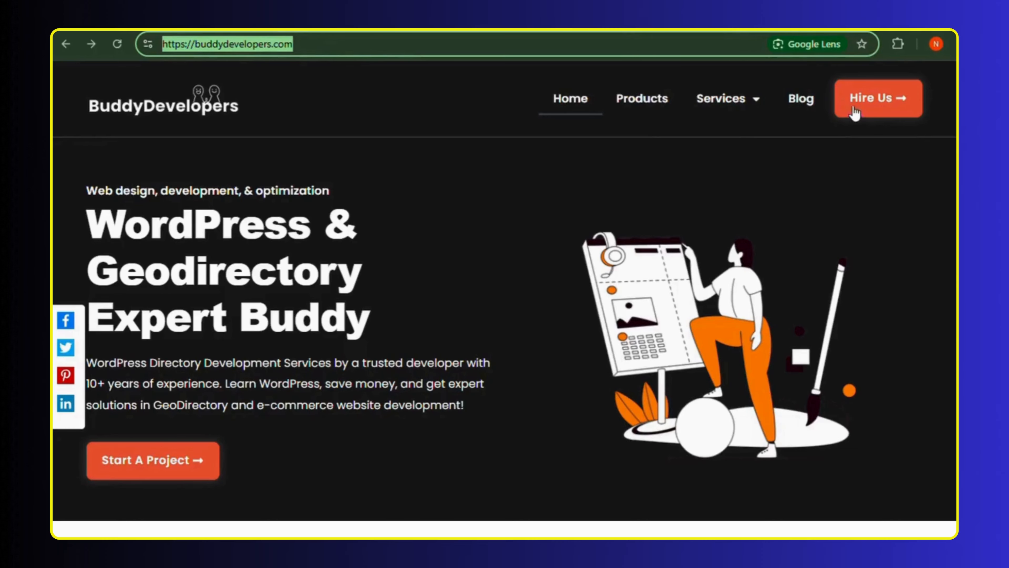
Open the Hire Us page on the BuddyDevelopers website
left_click(872, 107)
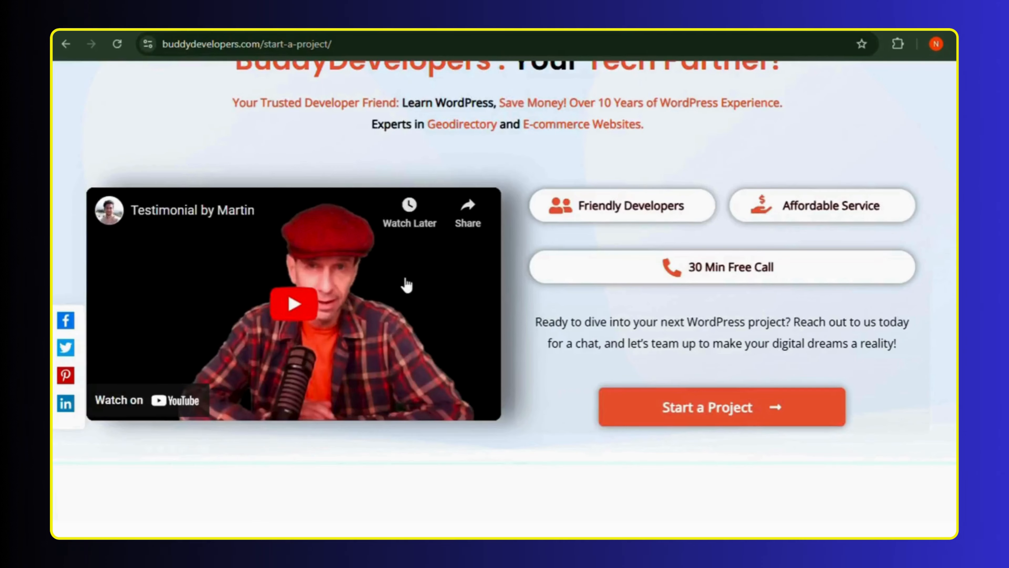